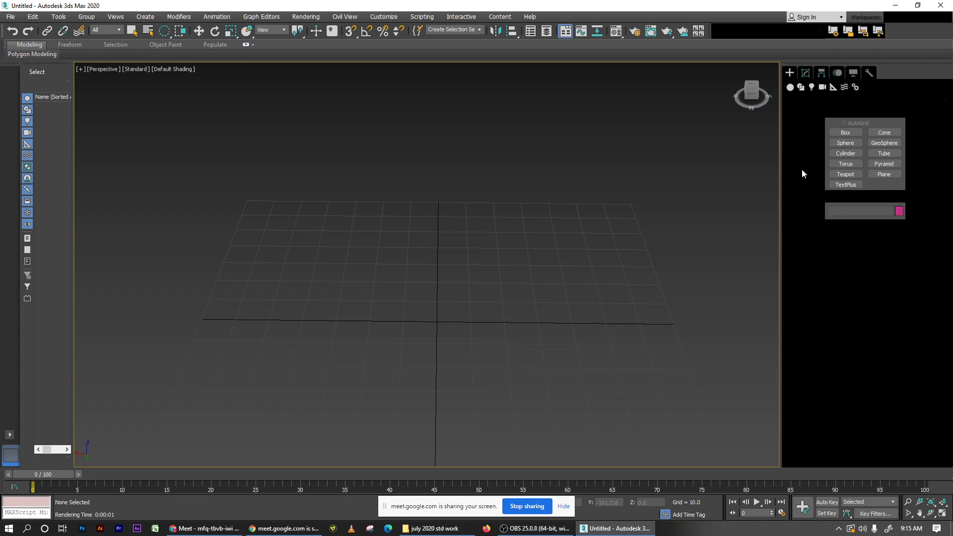
# Step: Reset the scene to the default four-viewport layout, discarding the unsaved changes
pyautogui.click(11, 16)
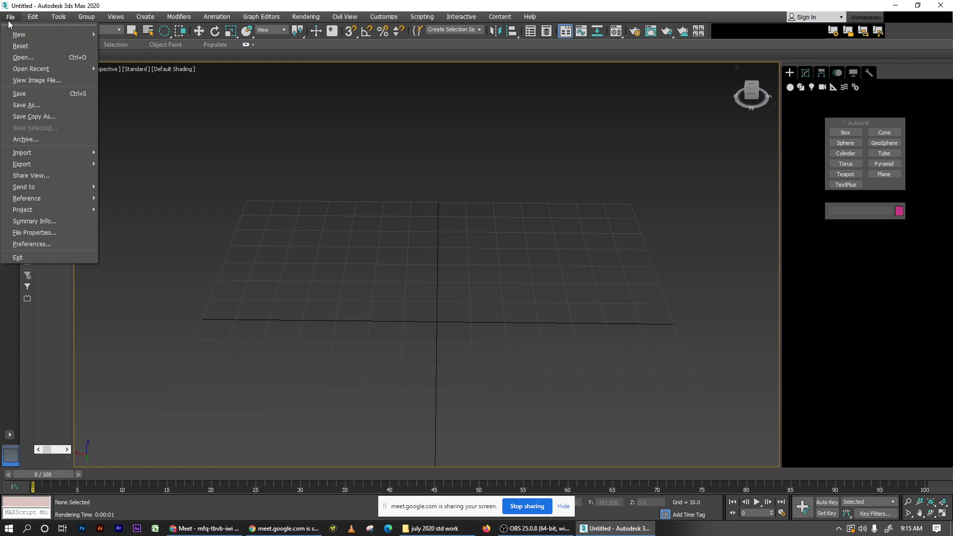
pyautogui.click(32, 46)
pyautogui.click(475, 282)
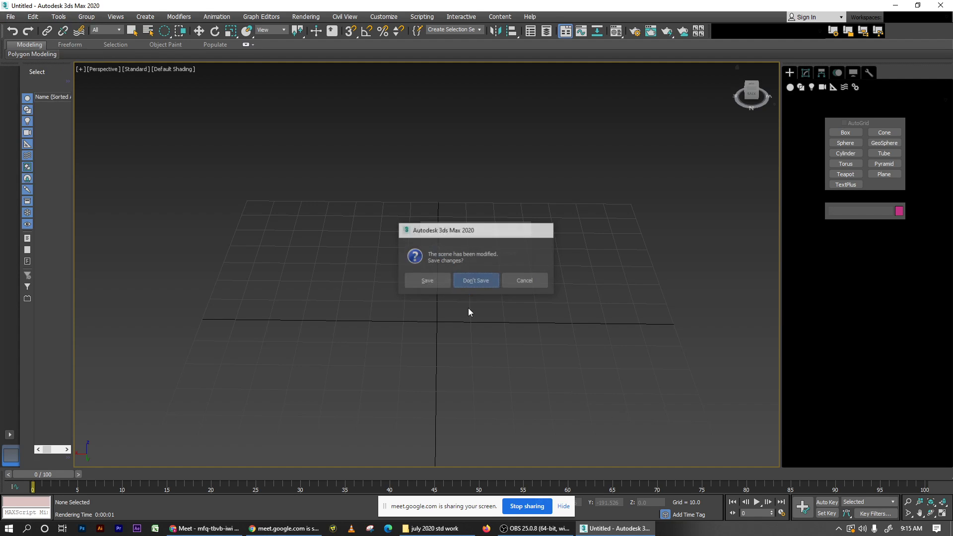
pyautogui.click(446, 281)
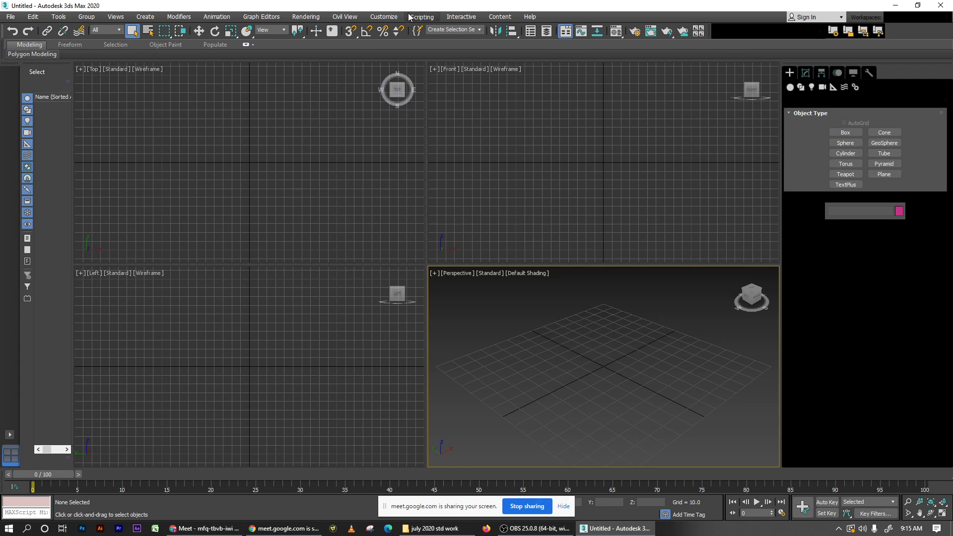
# Step: Apply the ame-dark UI scheme together with the Max initial tool settings
pyautogui.click(384, 17)
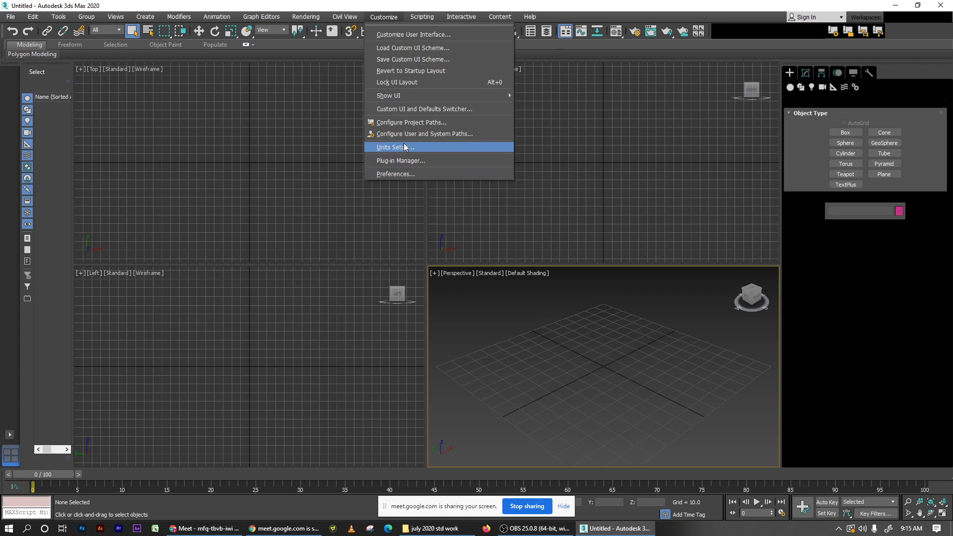
pyautogui.click(425, 109)
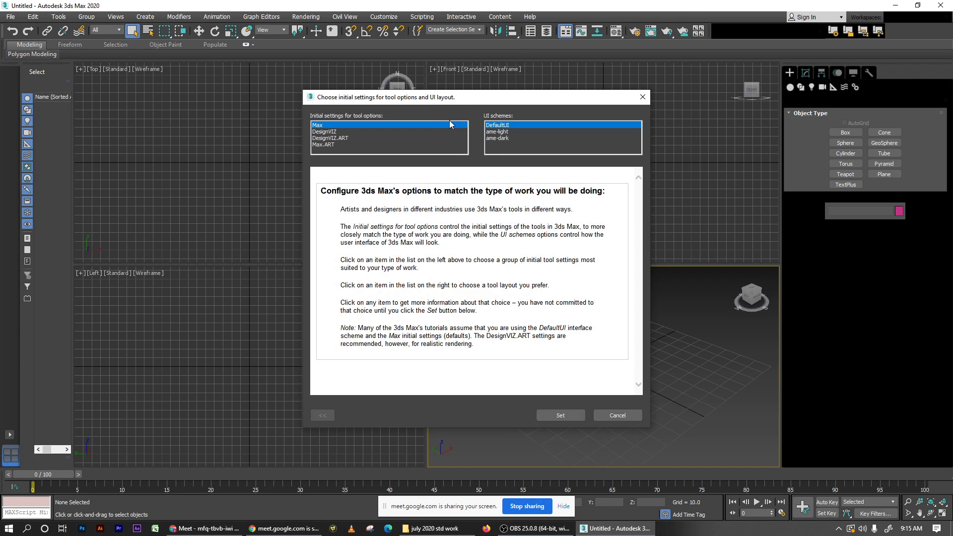
pyautogui.click(508, 131)
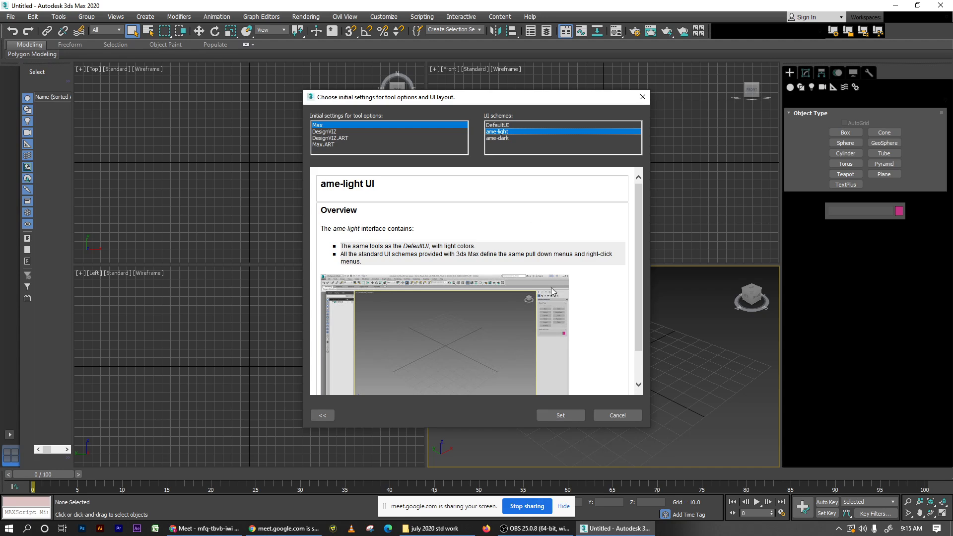
pyautogui.click(502, 139)
pyautogui.click(550, 417)
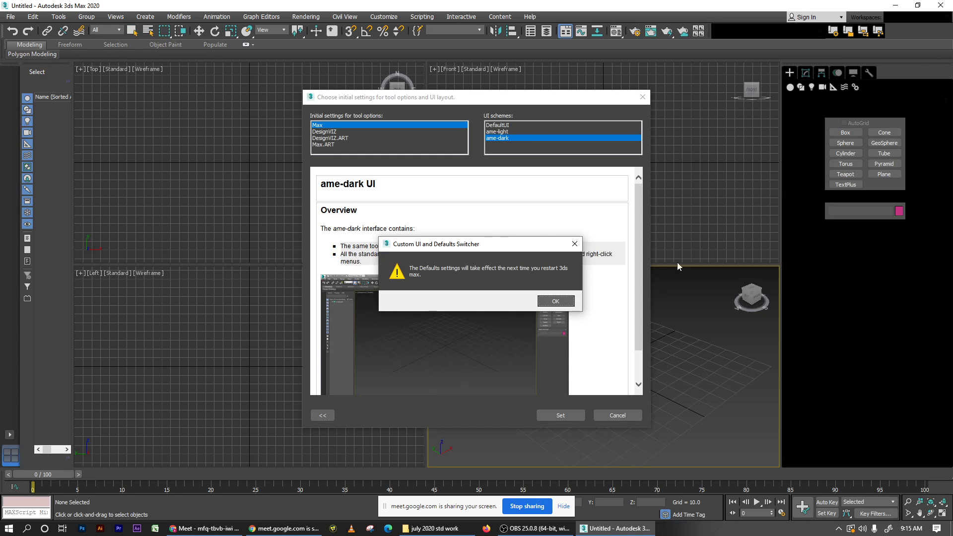
pyautogui.click(561, 304)
pyautogui.click(257, 178)
pyautogui.click(521, 380)
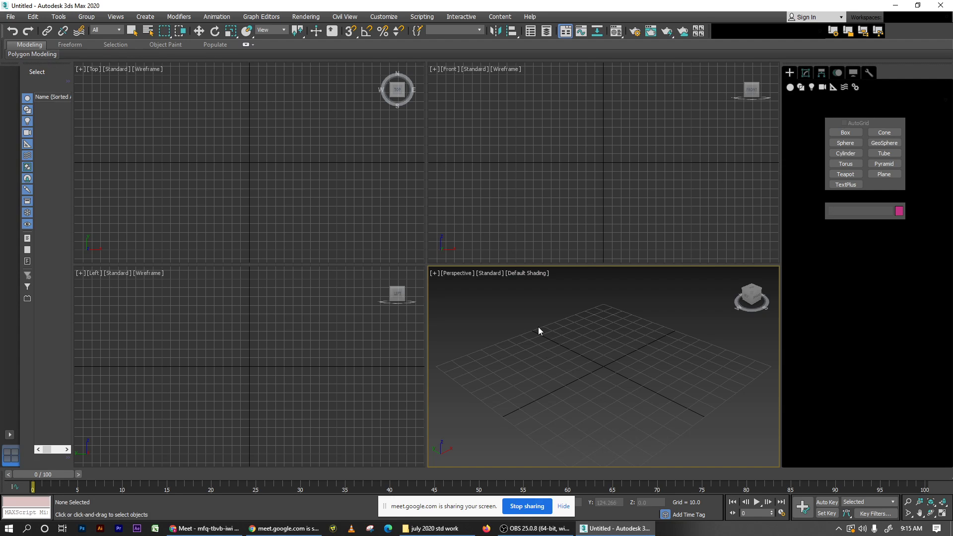
# Step: Create a teapot with a radius of about 8.35 at the grid centre in the Perspective view
pyautogui.click(858, 133)
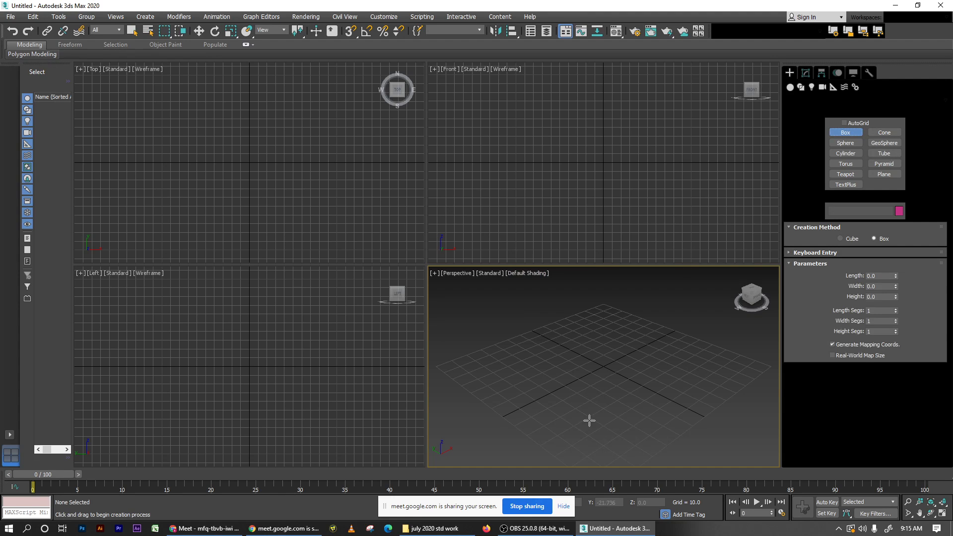
pyautogui.keyDown('alt'); pyautogui.moveTo(687, 421); pyautogui.dragTo(639, 432, button='middle'); pyautogui.keyUp('alt')
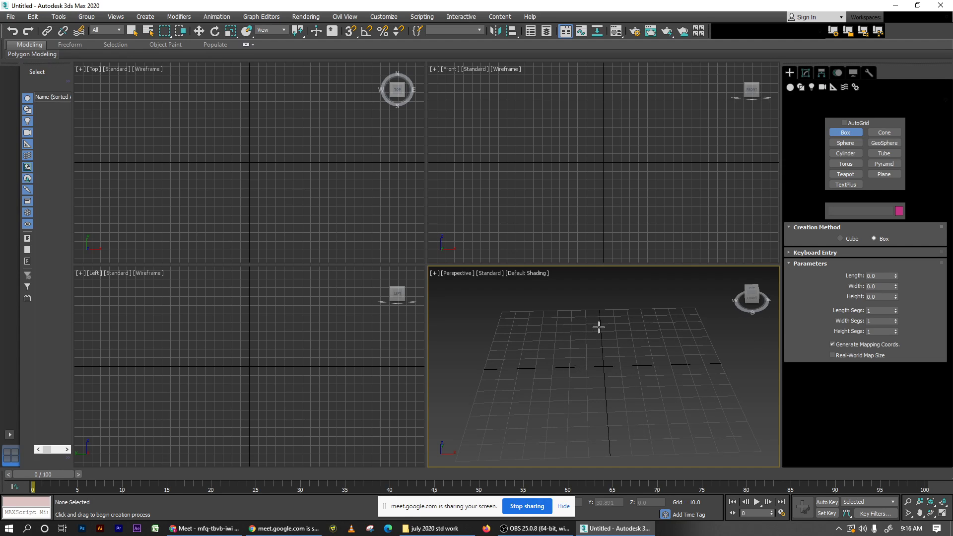
pyautogui.click(845, 174)
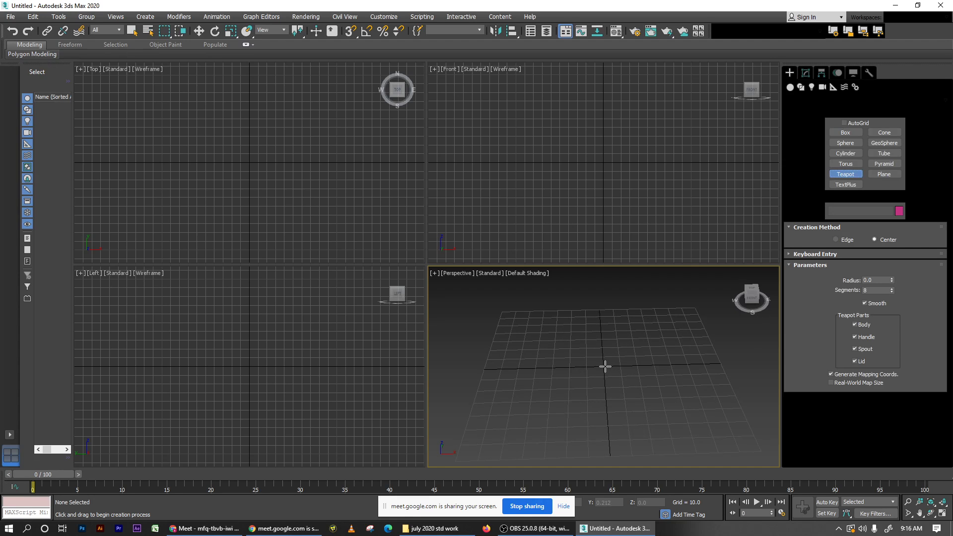
pyautogui.moveTo(602, 366); pyautogui.dragTo(615, 369)
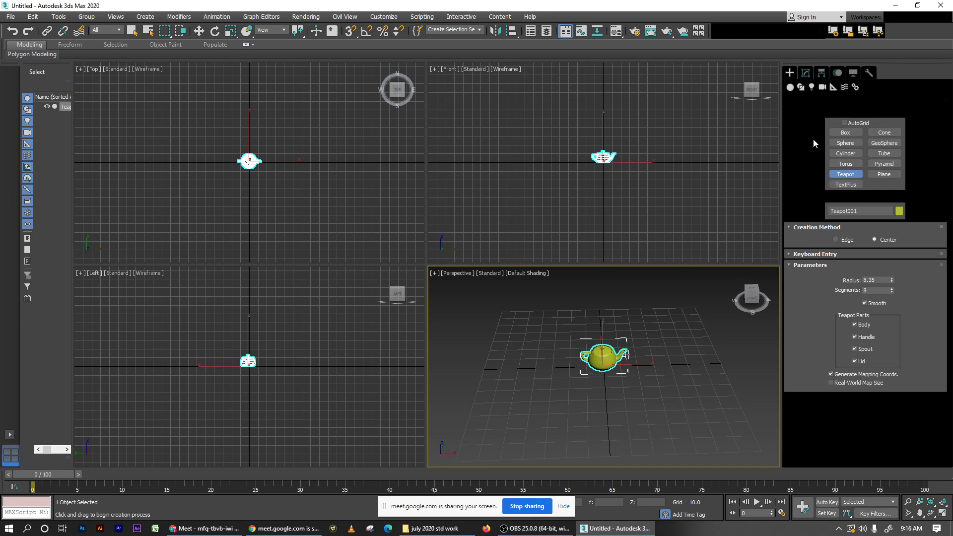
# Step: Create a thin box under the teapot in the Top view, about 49.6 long, 71.8 wide and 0.57 high
pyautogui.click(846, 133)
pyautogui.scroll(5, 300, 181)
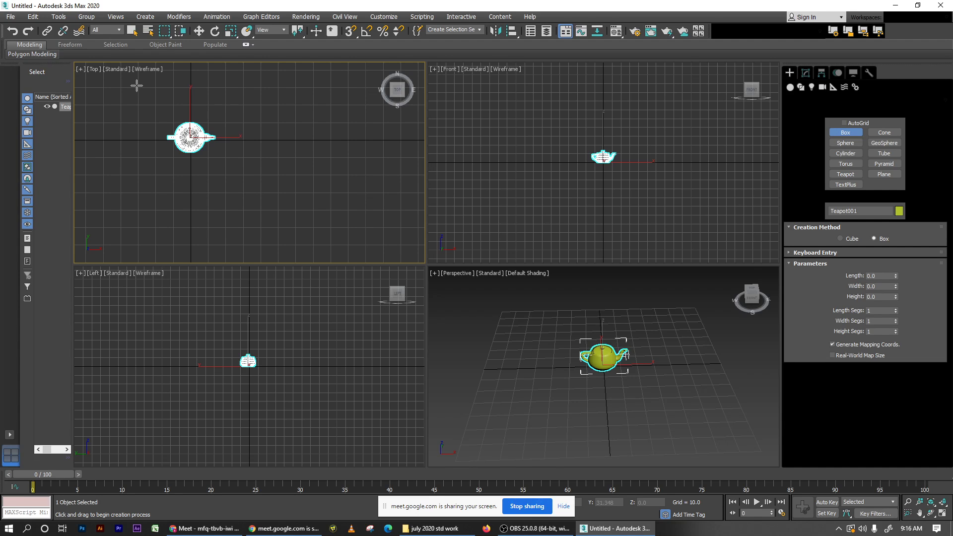
pyautogui.moveTo(136, 85); pyautogui.dragTo(263, 173)
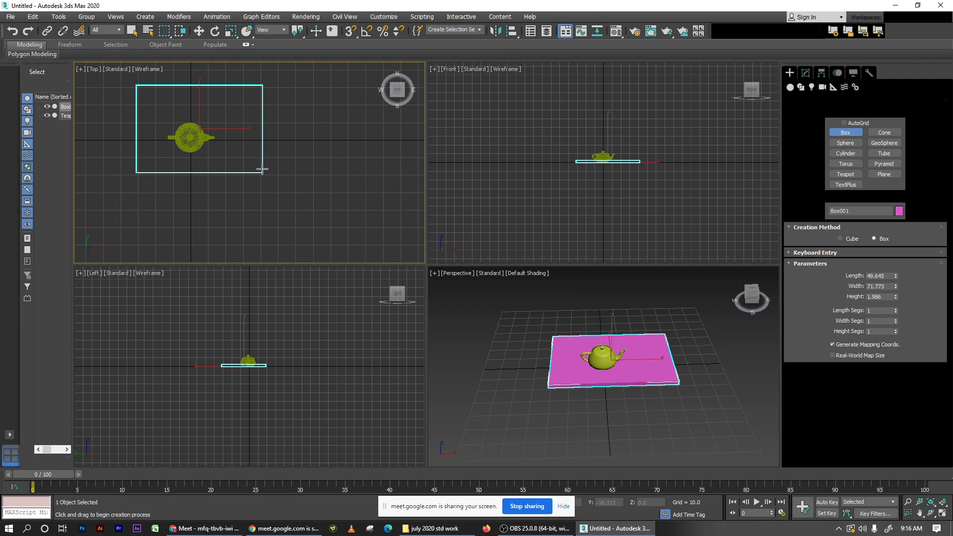
pyautogui.click(262, 171)
# Step: Raise the box and the teapot together well above the ground grid in the Front view
pyautogui.middleClick(591, 180)
pyautogui.scroll(2, 610, 149)
pyautogui.press('w')
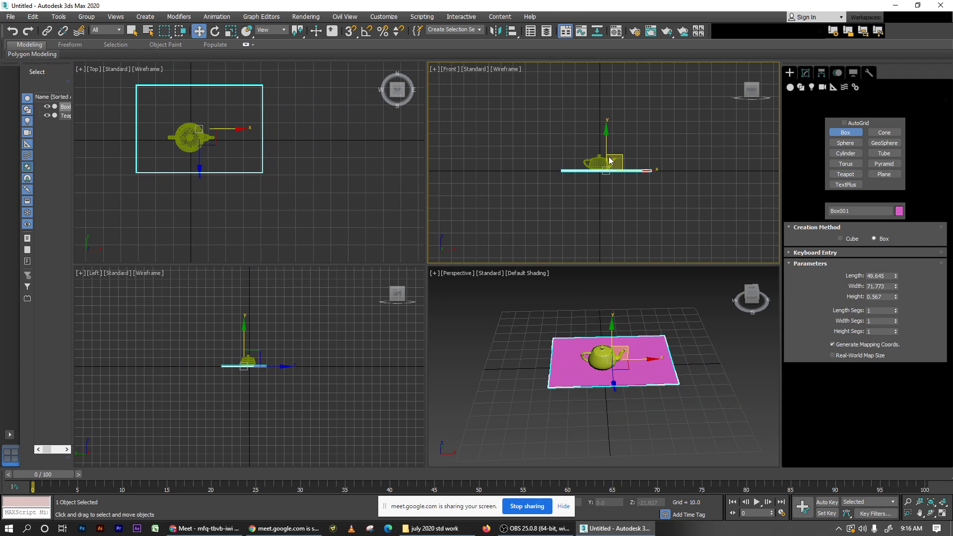
pyautogui.moveTo(610, 161); pyautogui.dragTo(605, 187, button='middle')
pyautogui.keyDown('ctrl'); pyautogui.click(598, 188); pyautogui.keyUp('ctrl')
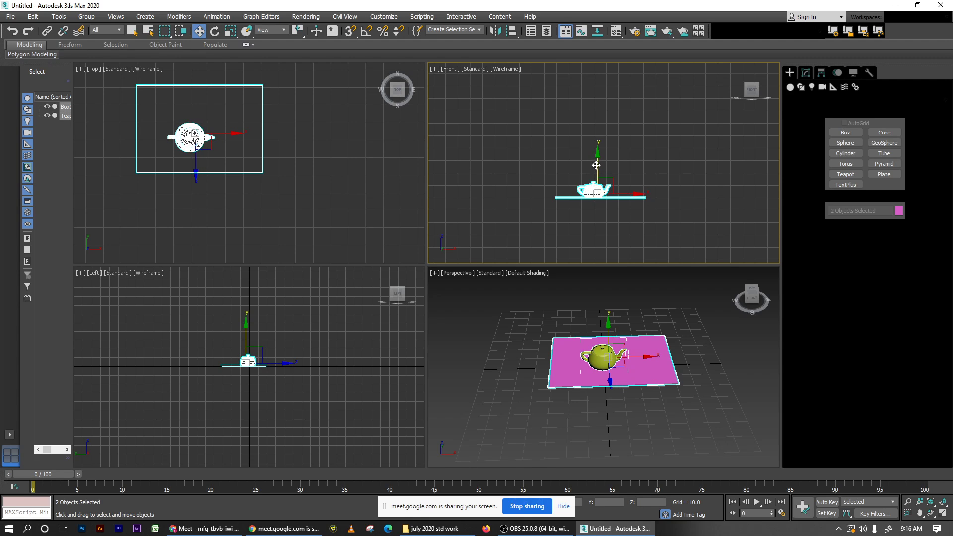
pyautogui.moveTo(602, 166); pyautogui.dragTo(610, 115)
pyautogui.click(761, 191)
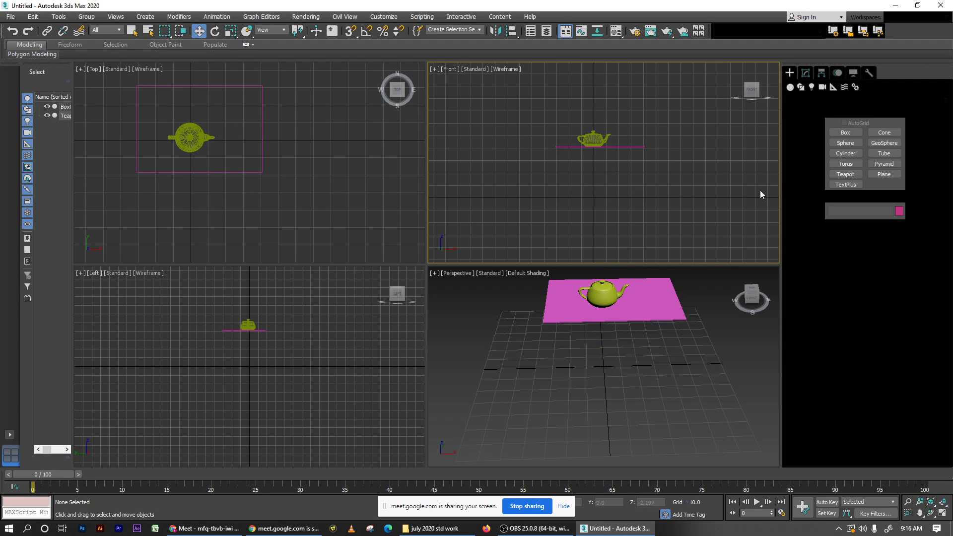
# Step: Create a tube around the teapot from the box's centre in the Front view, radii about 30.4 and 26.1, height about 6.9, with 1 height segment
pyautogui.click(896, 156)
pyautogui.rightClick(622, 147)
pyautogui.click(621, 147)
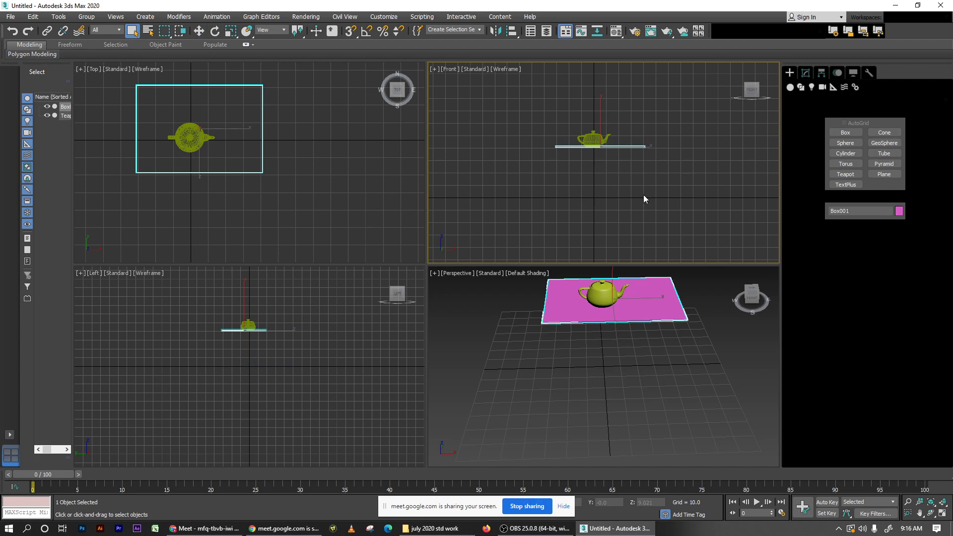
pyautogui.hotkey('alt', 'w')
pyautogui.press('z')
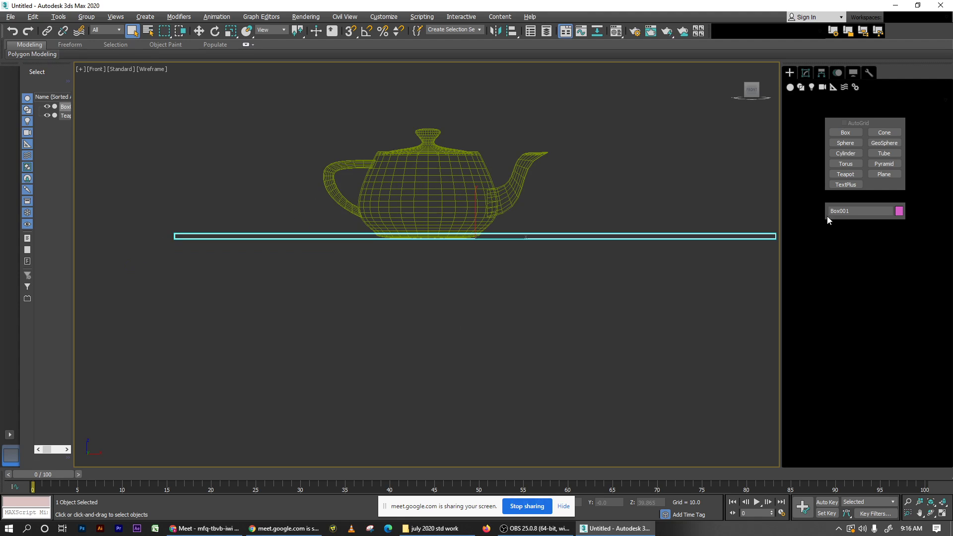
pyautogui.click(886, 154)
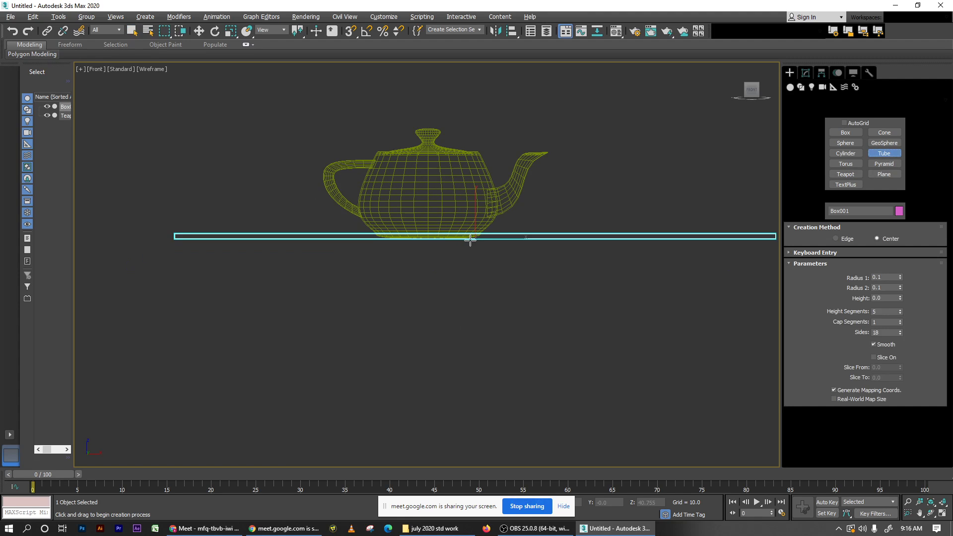
pyautogui.moveTo(475, 240); pyautogui.dragTo(686, 379)
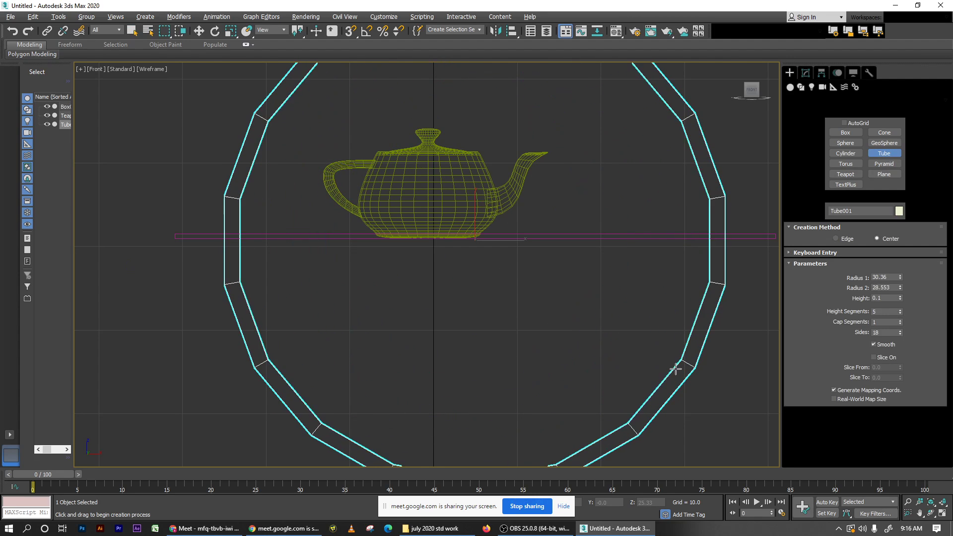
pyautogui.click(659, 356)
pyautogui.scroll(-3, 620, 317)
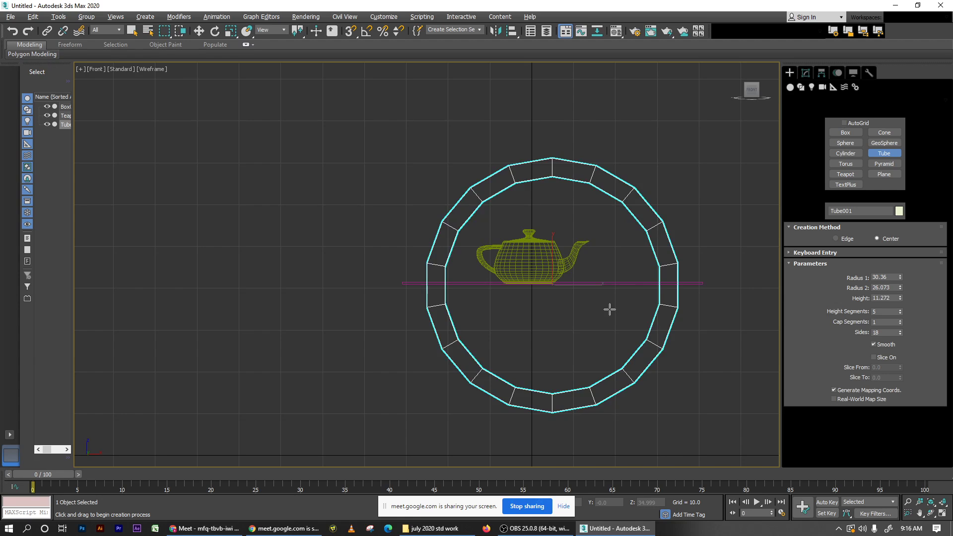
pyautogui.press('t')
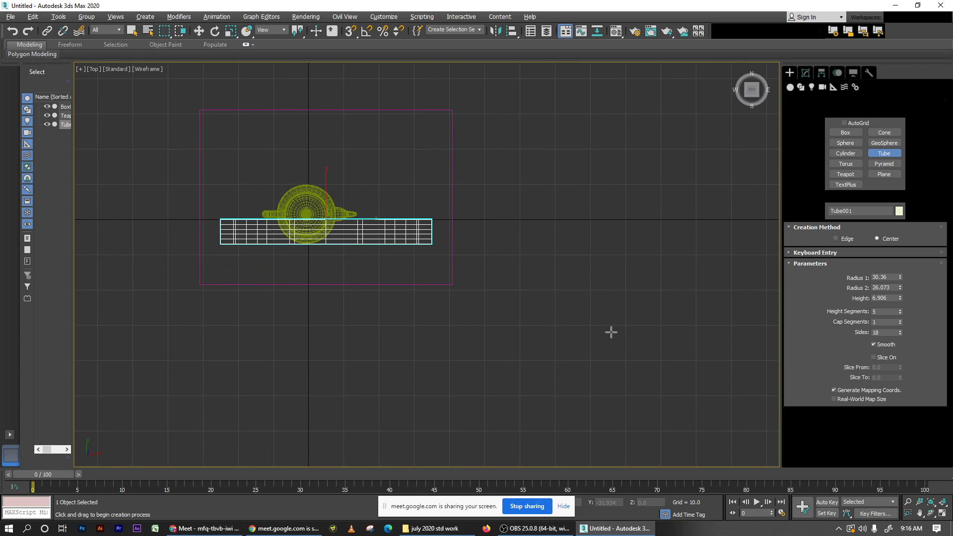
pyautogui.rightClick(901, 312)
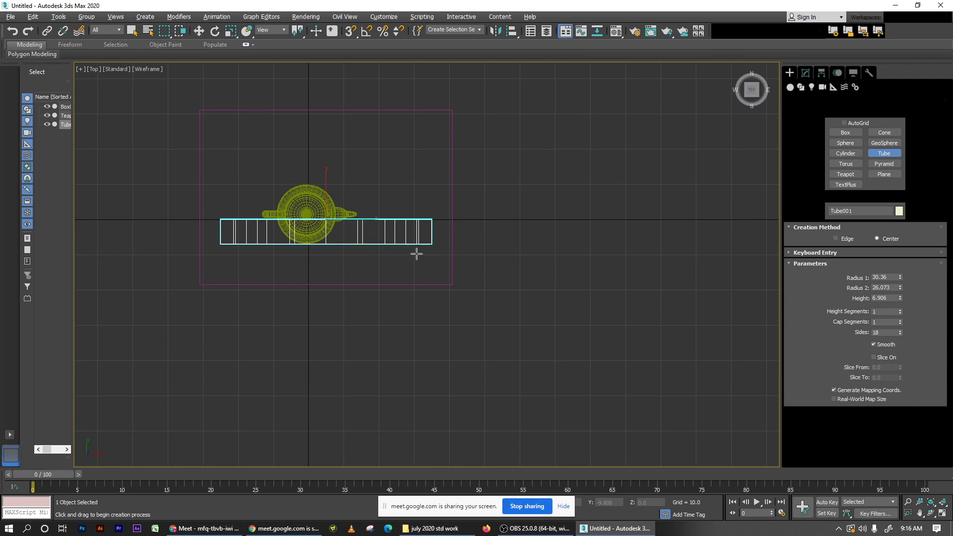
# Step: Align the tube to the box, centre to centre, in X and Y position
pyautogui.click(511, 31)
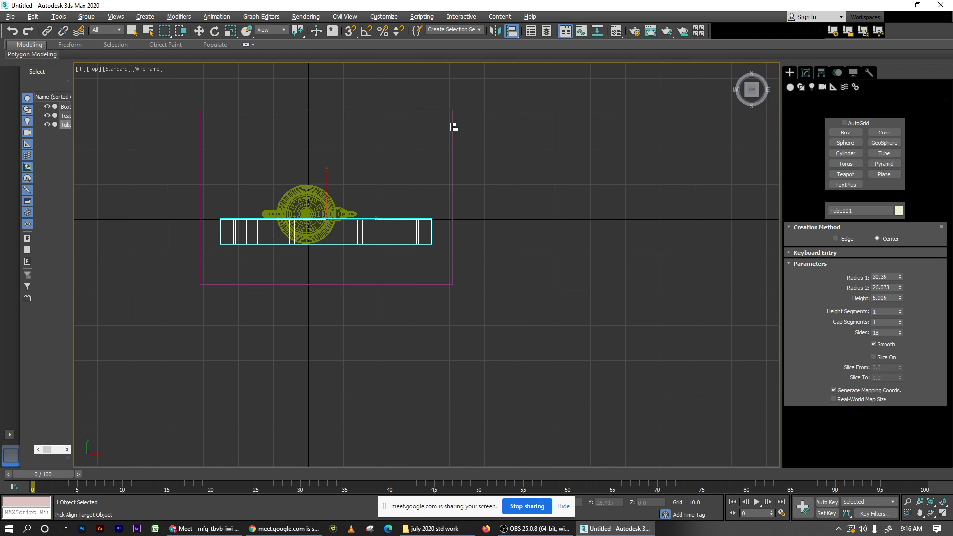
pyautogui.click(455, 133)
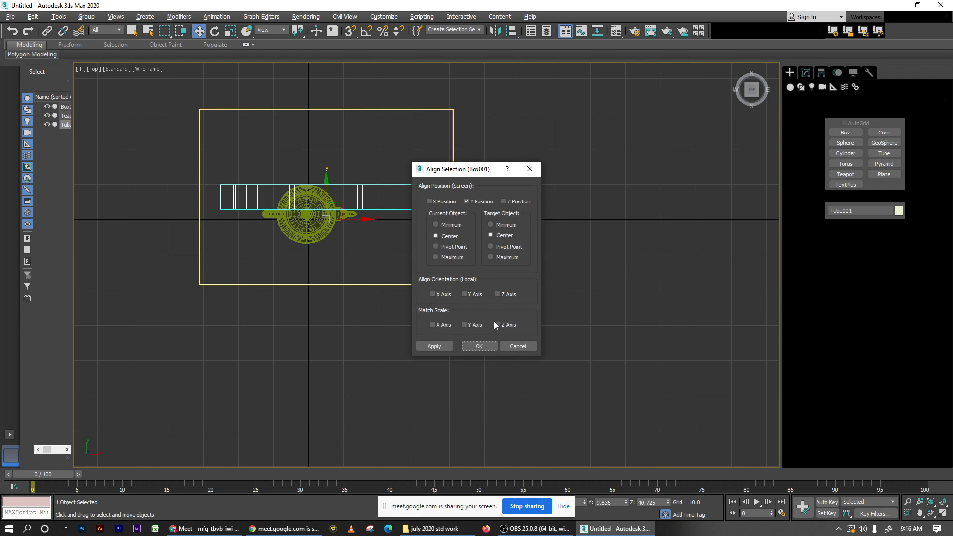
pyautogui.click(440, 203)
pyautogui.click(488, 346)
# Step: Return to the Front view and open the tube's creation parameters for modification
pyautogui.press('f')
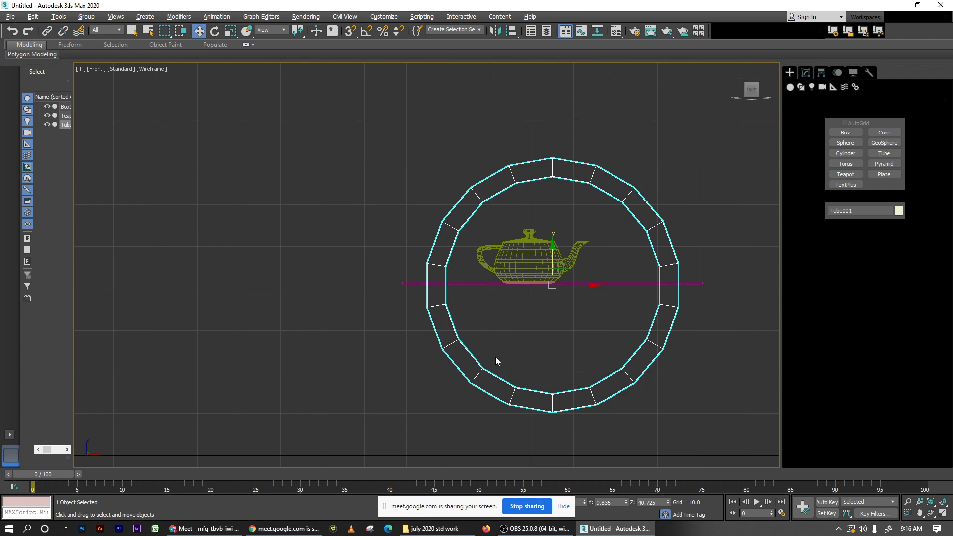
pyautogui.moveTo(478, 345); pyautogui.dragTo(442, 348, button='middle')
pyautogui.scroll(-2, 442, 348)
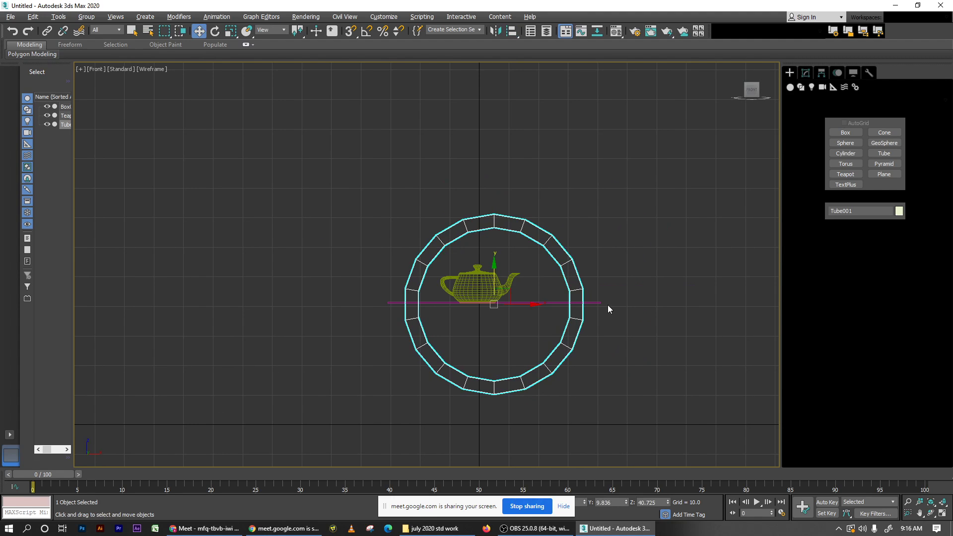
pyautogui.click(806, 73)
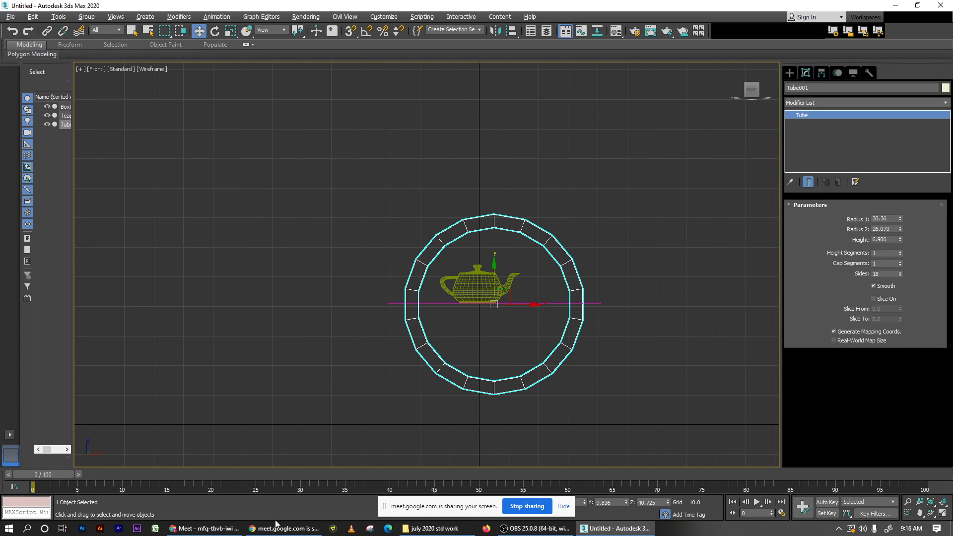
# Step: Switch to the Google Meet call, stop and restart sharing the entire screen, and return to 3ds Max
pyautogui.click(204, 529)
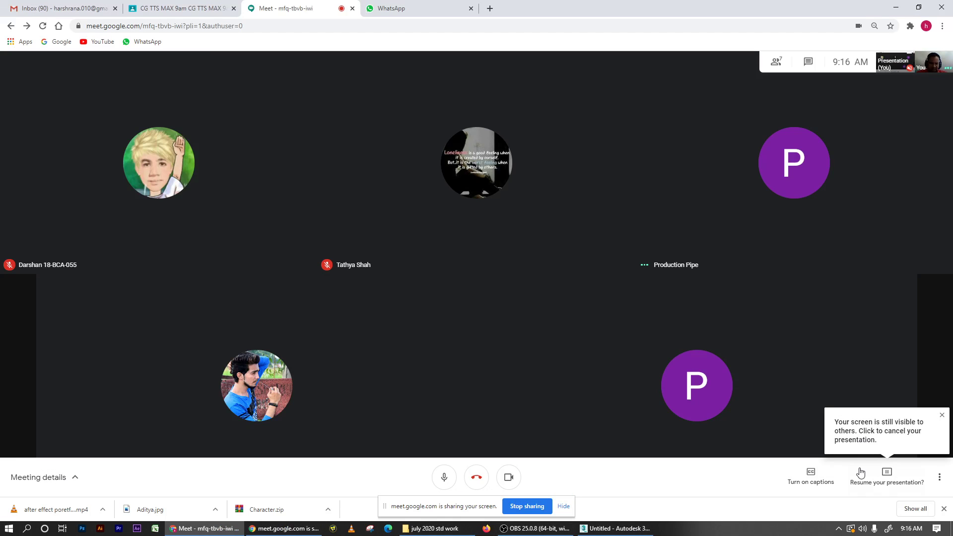
pyautogui.click(895, 490)
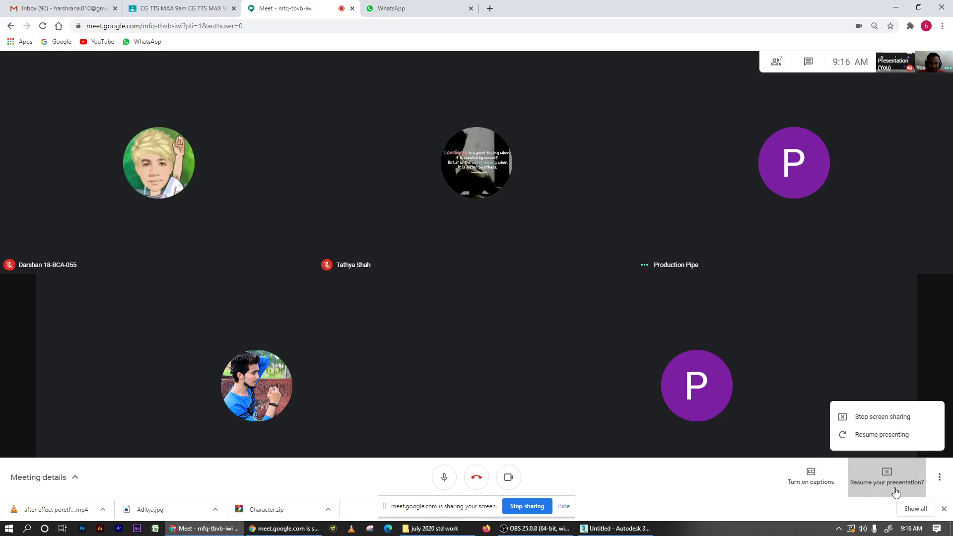
pyautogui.click(882, 420)
pyautogui.click(881, 487)
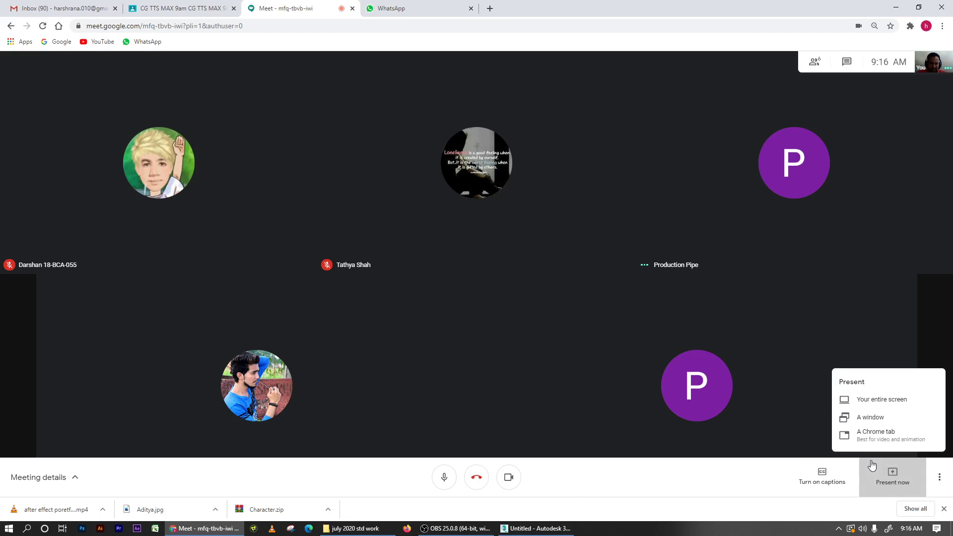
pyautogui.click(843, 396)
pyautogui.click(475, 127)
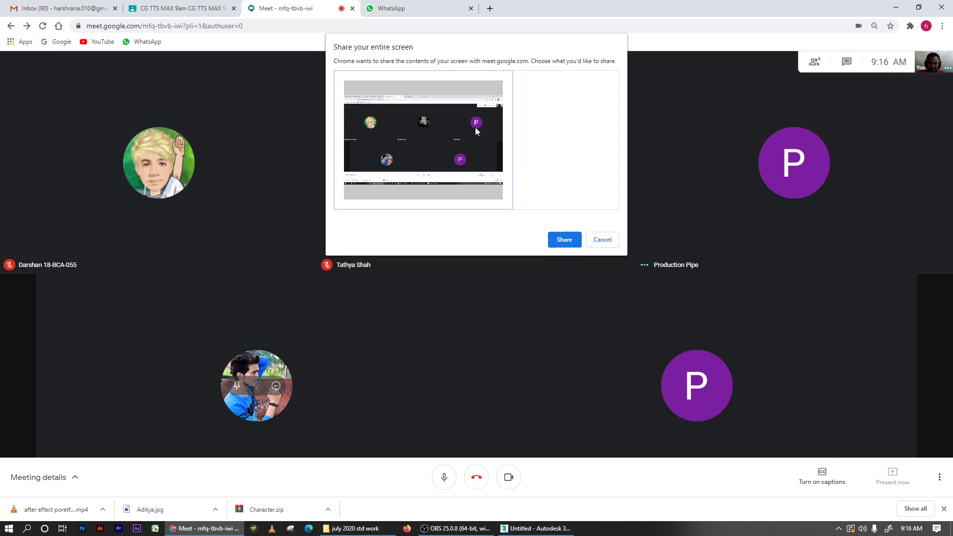
pyautogui.click(556, 240)
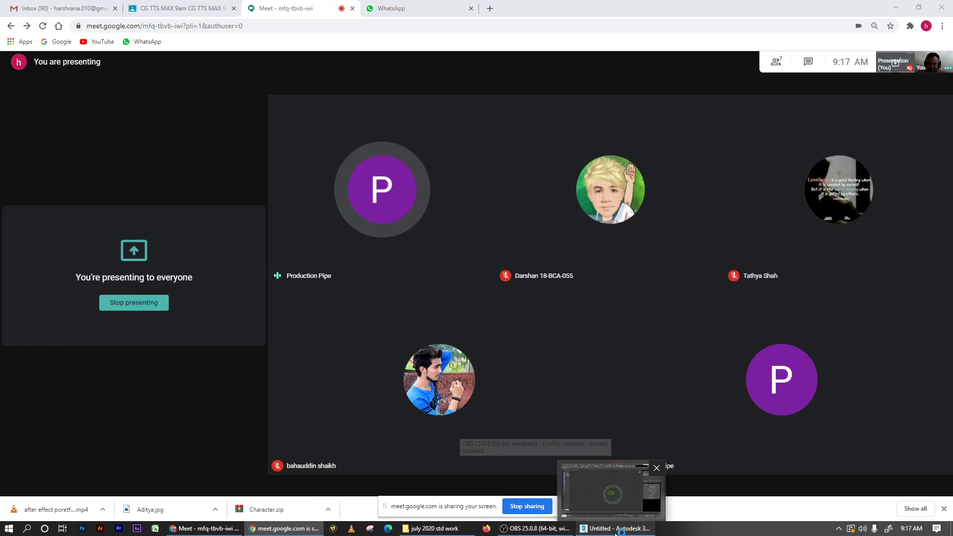
pyautogui.click(615, 529)
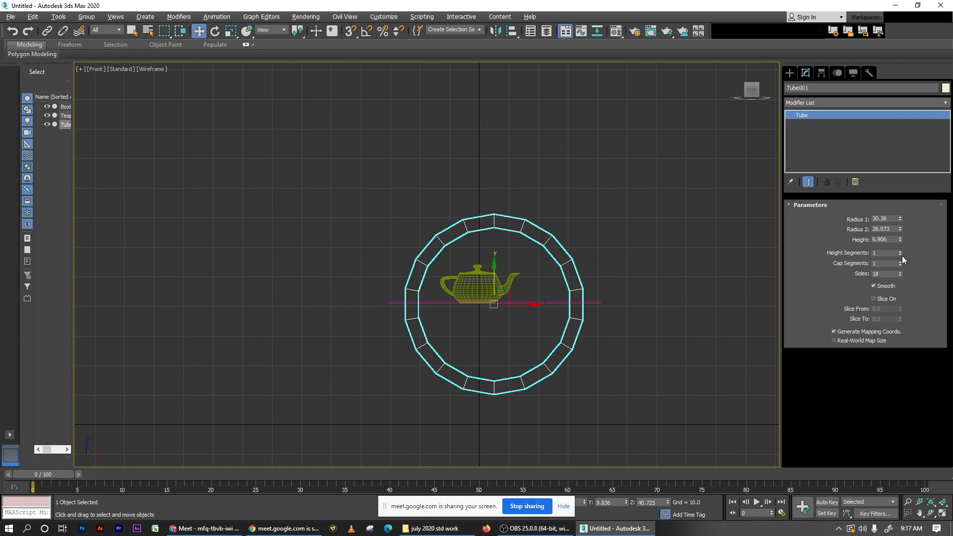
# Step: Raise the tube's number of sides to 59 and slice it from 197 degrees
pyautogui.moveTo(900, 274); pyautogui.dragTo(896, 254)
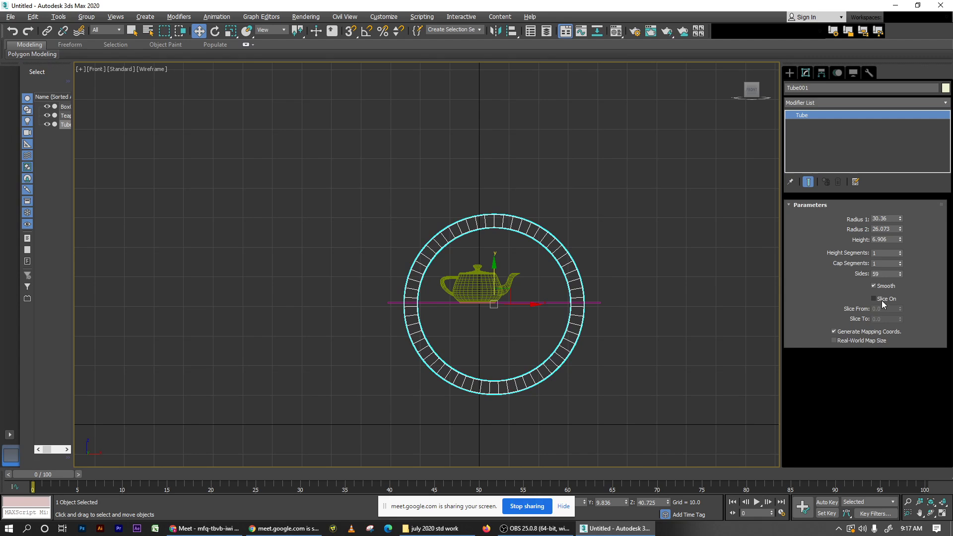
pyautogui.moveTo(900, 309); pyautogui.dragTo(926, 113)
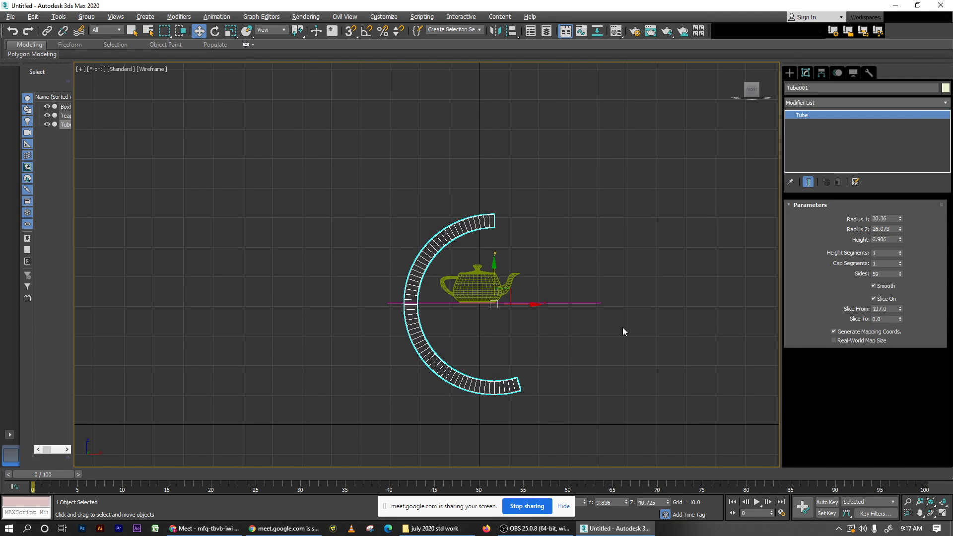
# Step: Delete the tube and create a box leg about 6.9 by 8.0 and 41 high under the thin box's lower-right corner, using the Top and Front views
pyautogui.moveTo(579, 338); pyautogui.dragTo(574, 337, button='middle')
pyautogui.press('Delete')
pyautogui.click(789, 73)
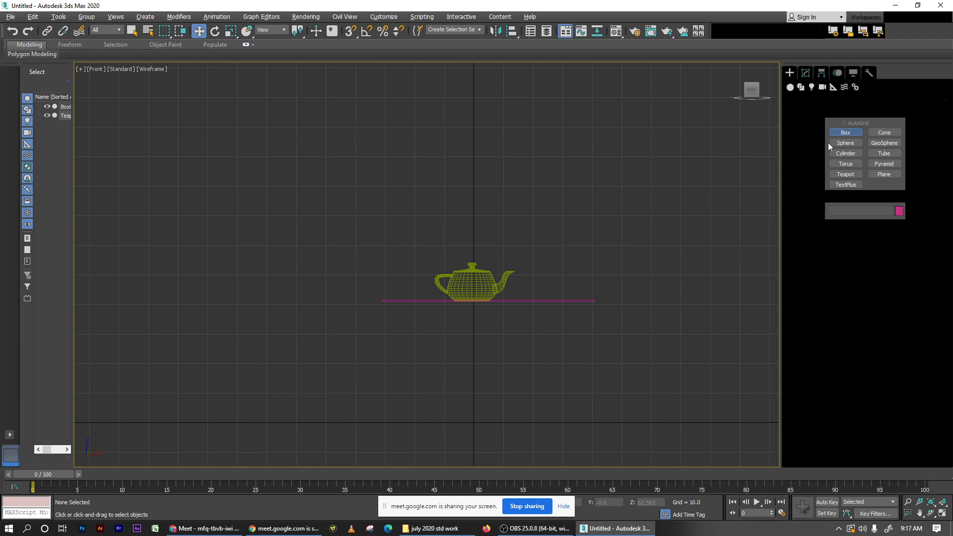
pyautogui.click(846, 132)
pyautogui.press('t')
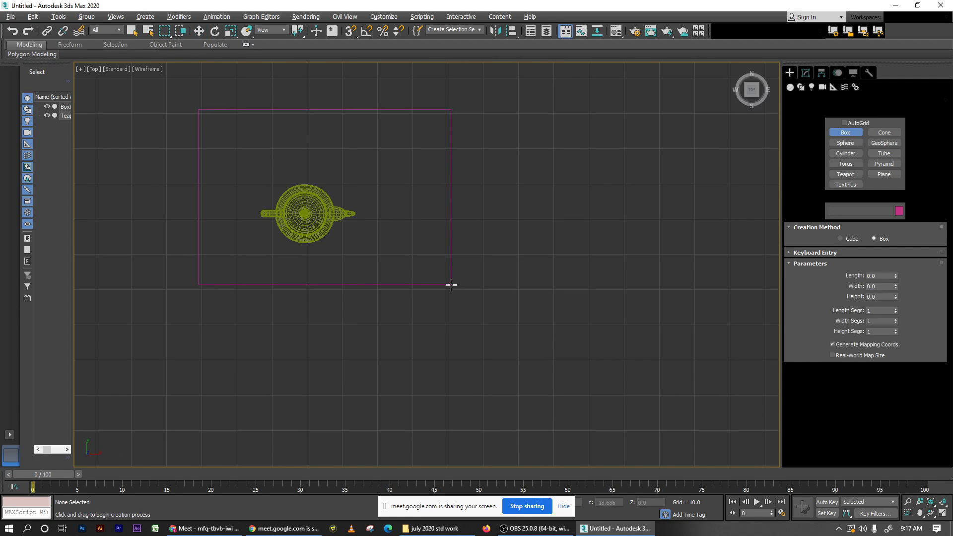
pyautogui.moveTo(452, 285); pyautogui.dragTo(422, 259)
pyautogui.press('f')
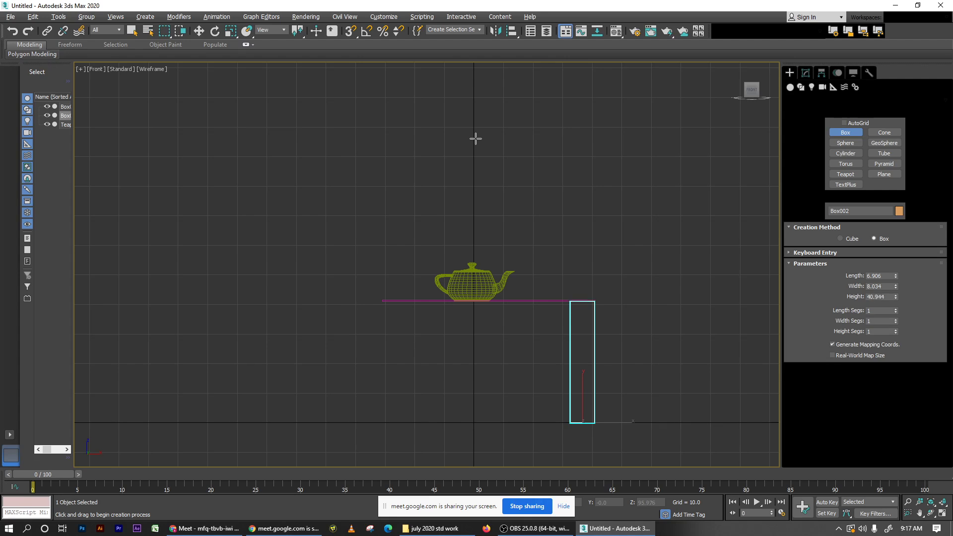
# Step: Set the new box leg's length and width to 6 and its height segments to 10
pyautogui.click(887, 275)
pyautogui.write('6')
pyautogui.press('Tab')
pyautogui.write('6')
pyautogui.press('Tab')
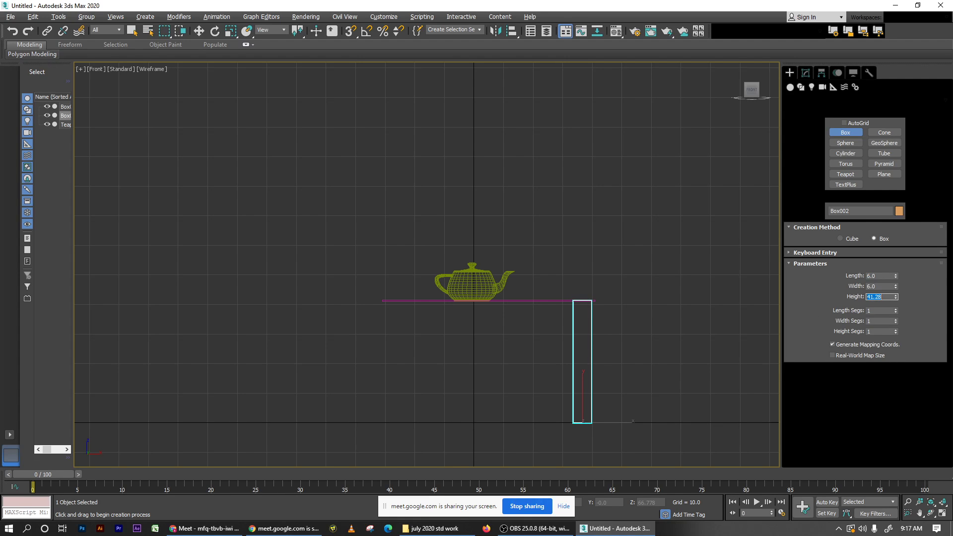
pyautogui.click(879, 332)
pyautogui.write('0')
pyautogui.press('Return')
# Step: Apply a Bend modifier to the box leg with an angle of 90 degrees and return to the Front view
pyautogui.click(806, 75)
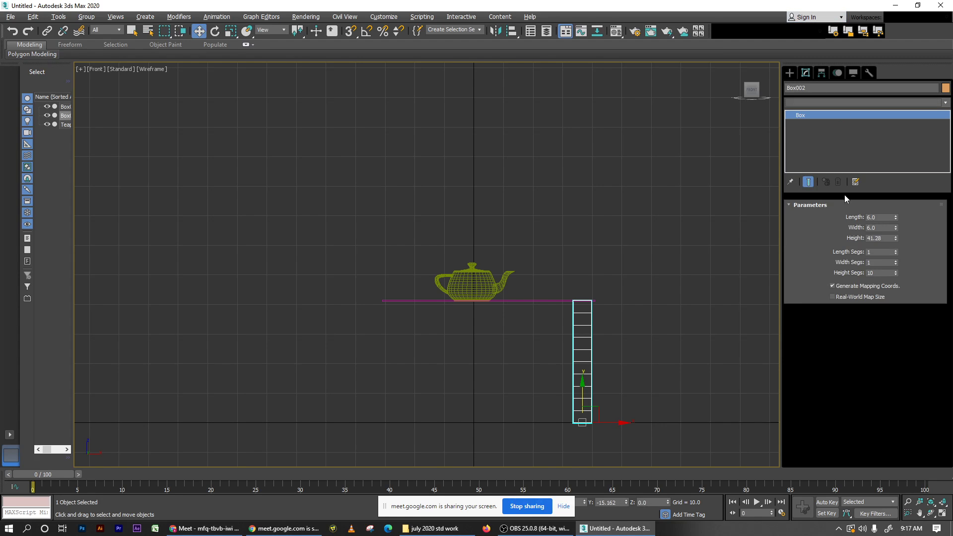
pyautogui.press('b')
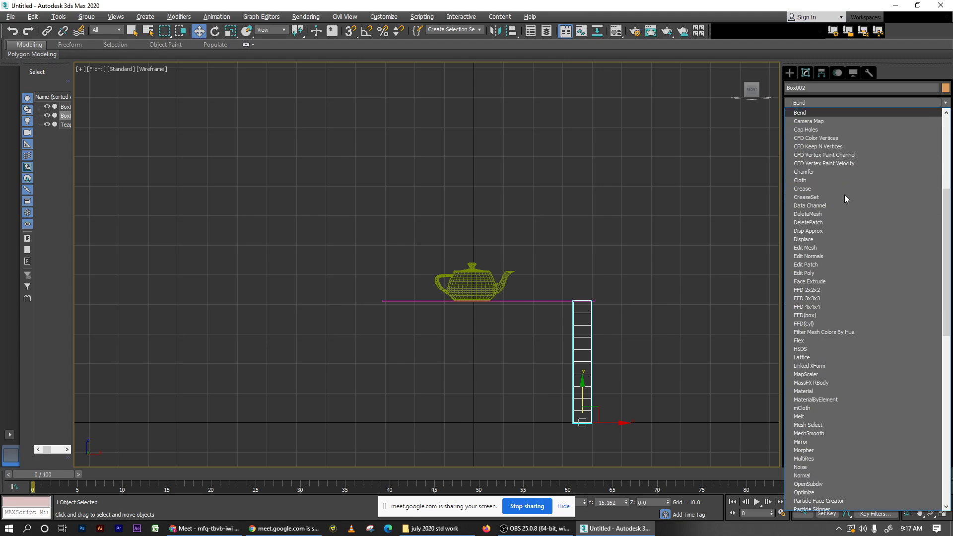
pyautogui.press('Return')
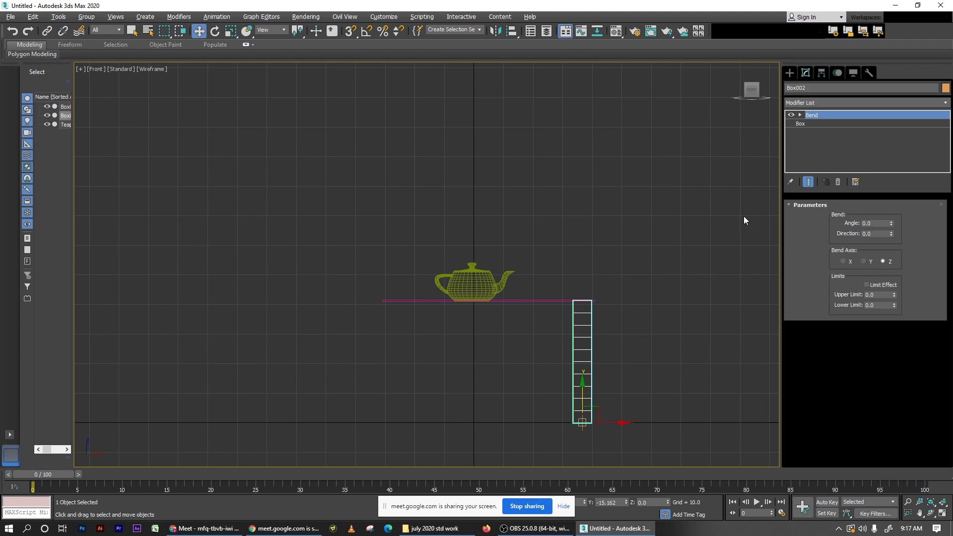
pyautogui.moveTo(676, 323); pyautogui.dragTo(624, 314, button='middle')
pyautogui.moveTo(531, 352); pyautogui.dragTo(492, 350, button='middle')
pyautogui.press('p')
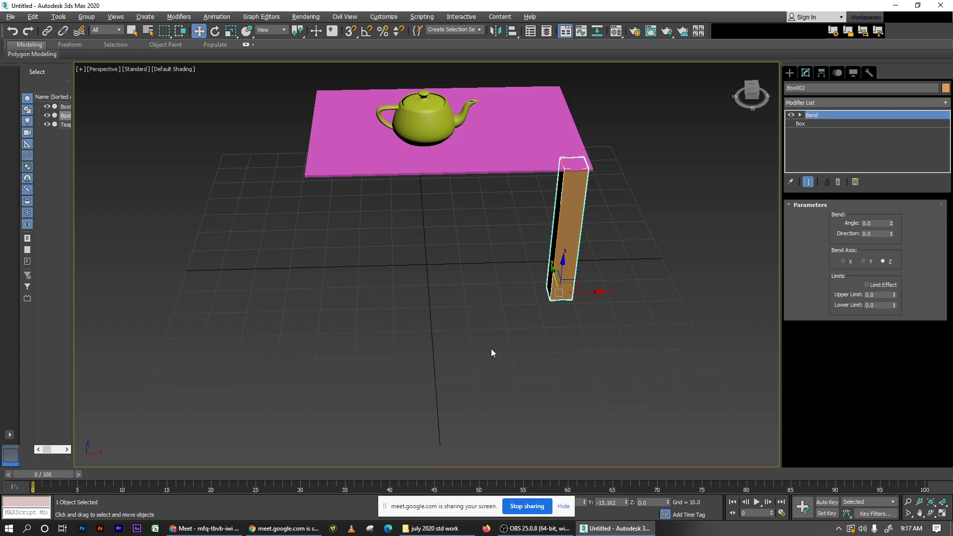
pyautogui.click(883, 223)
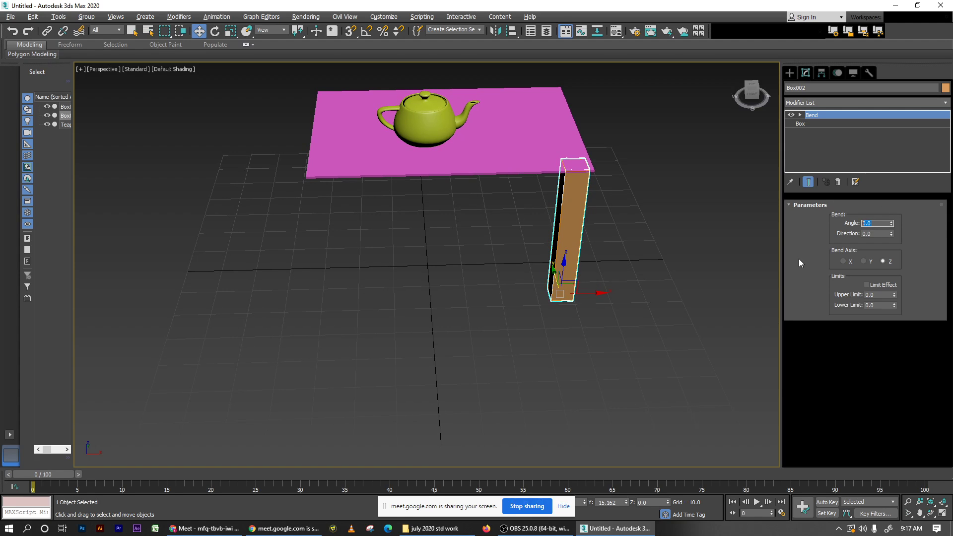
pyautogui.press('Return')
pyautogui.keyDown('alt'); pyautogui.moveTo(535, 302); pyautogui.dragTo(533, 275, button='middle'); pyautogui.keyUp('alt')
pyautogui.press('f')
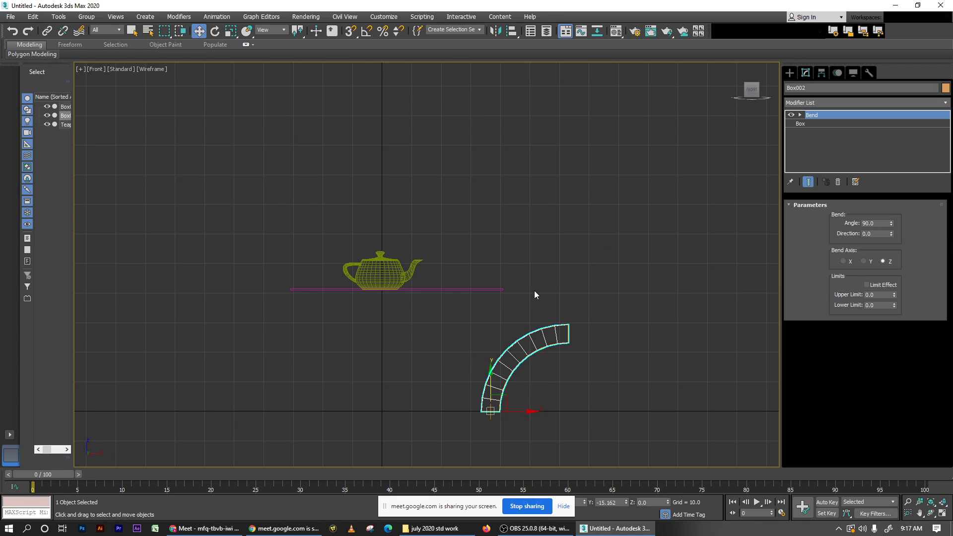
# Step: Turn the bend inward under the thin box by setting its direction to 180 degrees
pyautogui.doubleClick(878, 234)
pyautogui.write('90')
pyautogui.press('Return')
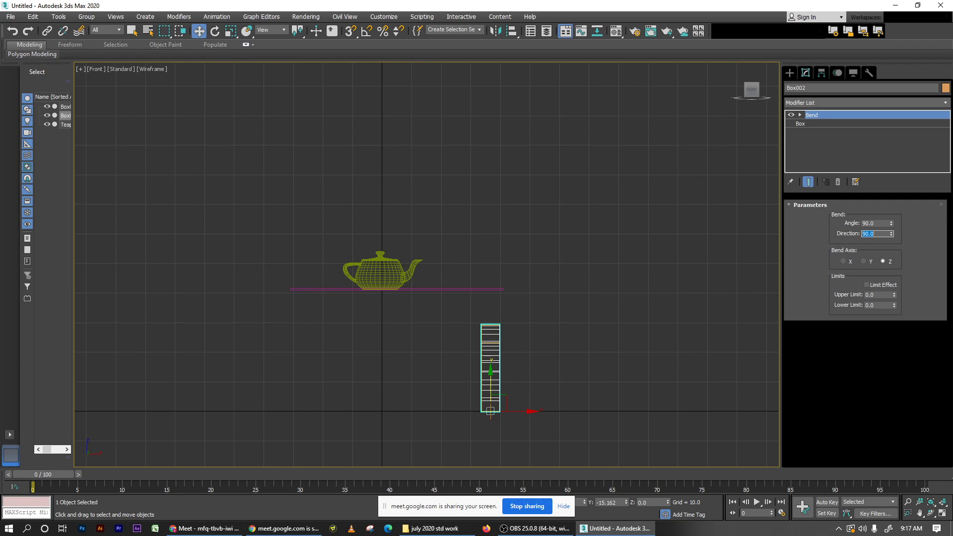
pyautogui.write('180')
pyautogui.press('Return')
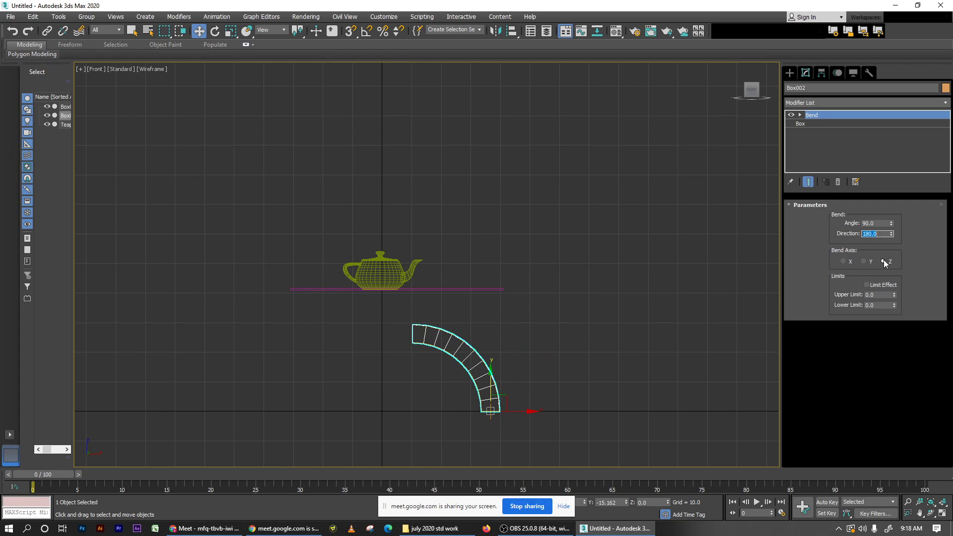
# Step: Return to the leg's base box parameters and increase its height to about 59.4, keeping 10 height segments
pyautogui.click(824, 125)
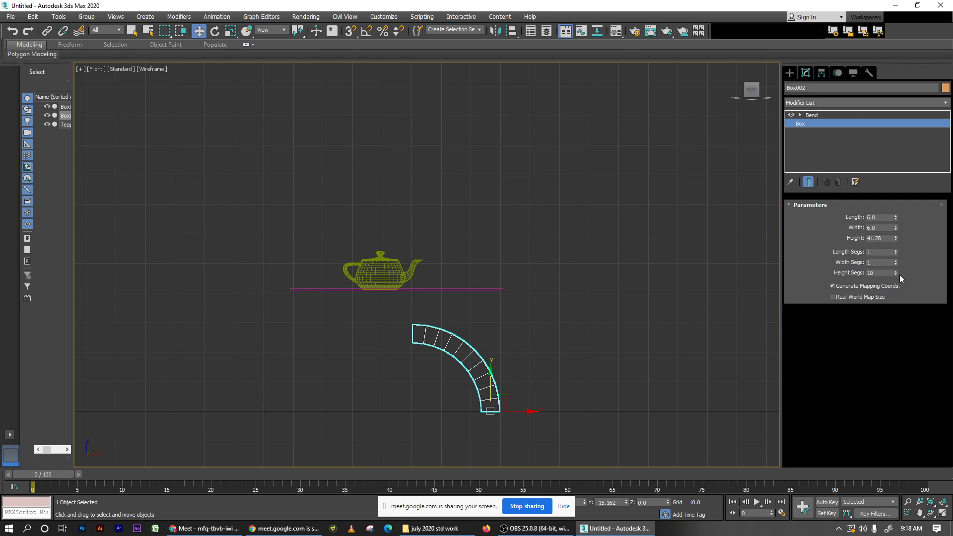
pyautogui.moveTo(895, 272); pyautogui.dragTo(905, 217)
pyautogui.hotkey('ctrl', 'z')
# Step: In the Top view, rotate the bent leg 45 degrees clockwise with angle snap enabled
pyautogui.press('t')
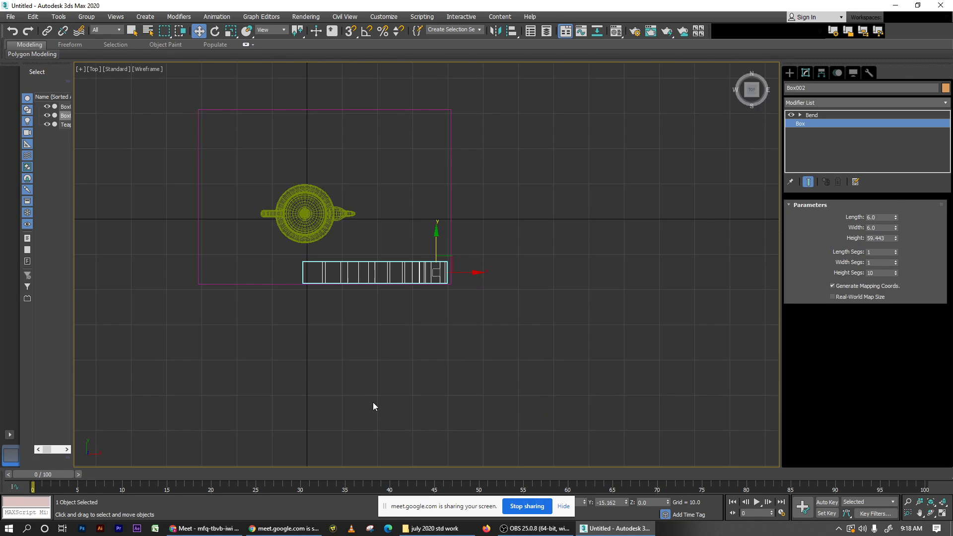
pyautogui.press('e')
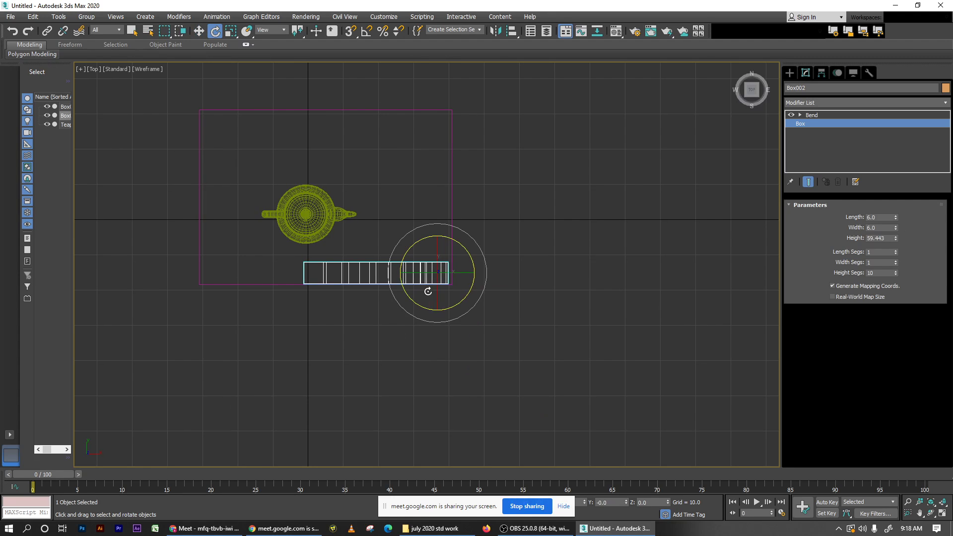
pyautogui.moveTo(454, 223); pyautogui.dragTo(483, 227)
pyautogui.hotkey('ctrl', 'z')
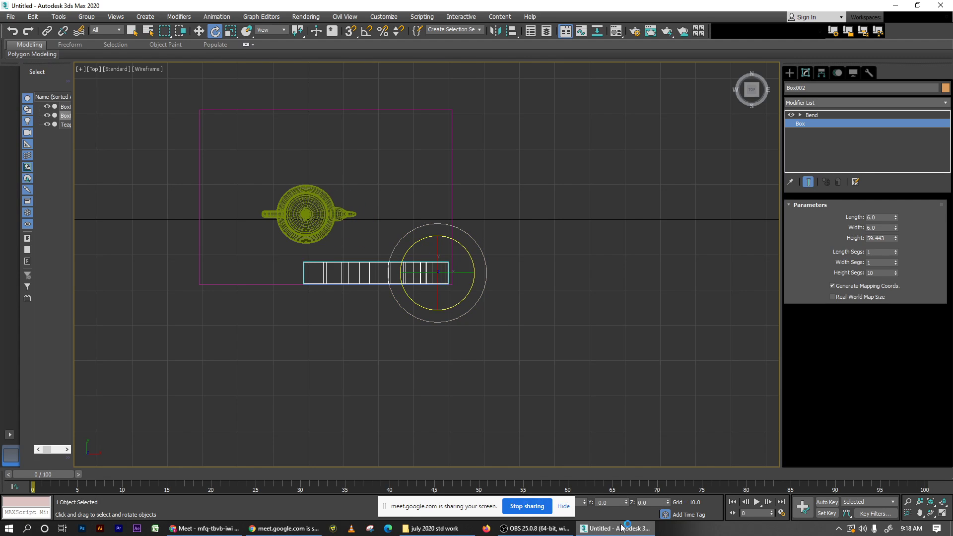
pyautogui.click(563, 507)
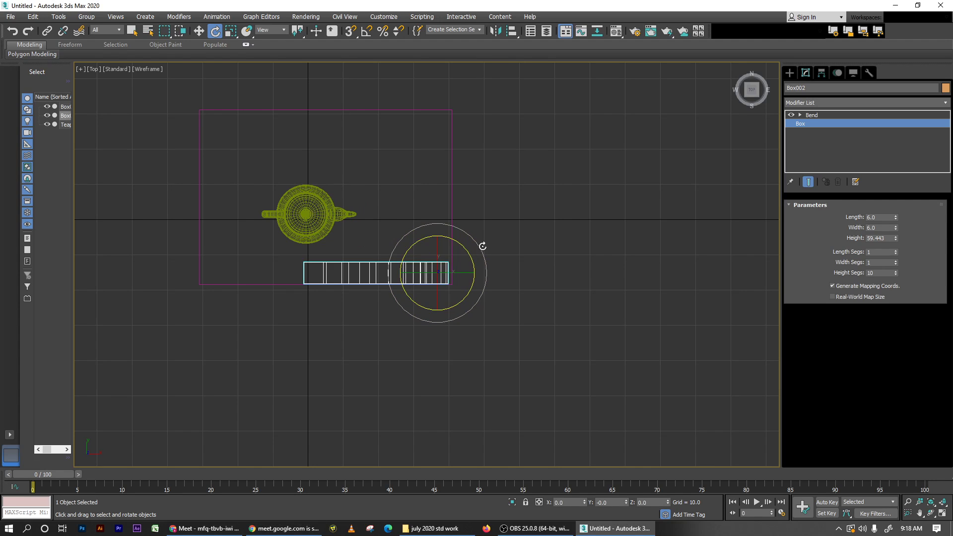
pyautogui.press('a')
pyautogui.moveTo(483, 246); pyautogui.dragTo(502, 254)
pyautogui.press('q')
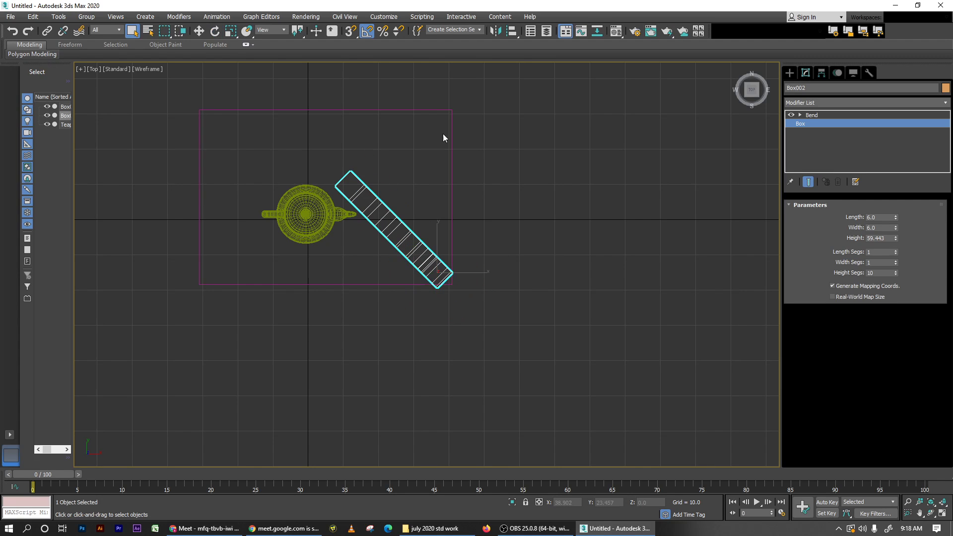
# Step: Set the thin tabletop box's length and width to 50 each
pyautogui.click(452, 133)
pyautogui.doubleClick(887, 218)
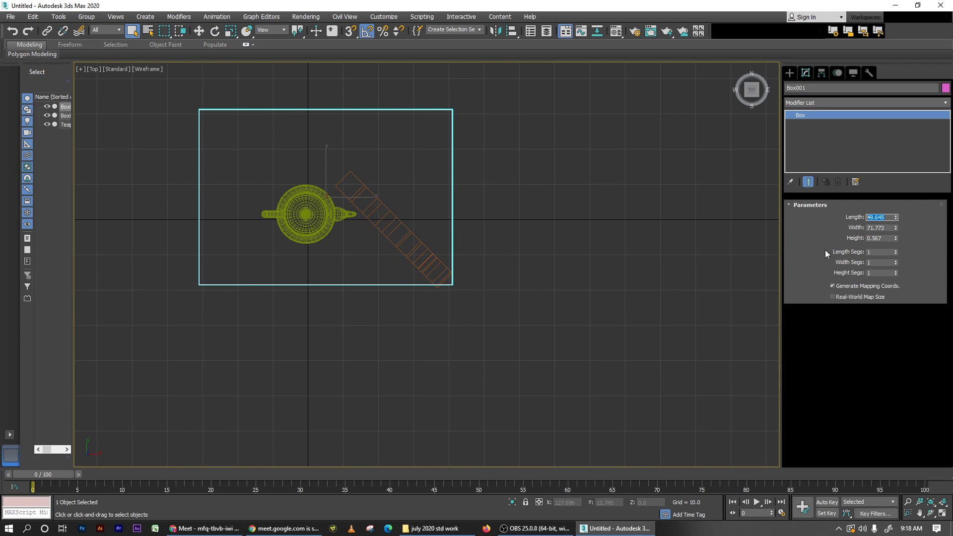
pyautogui.write('52')
pyautogui.press('Tab')
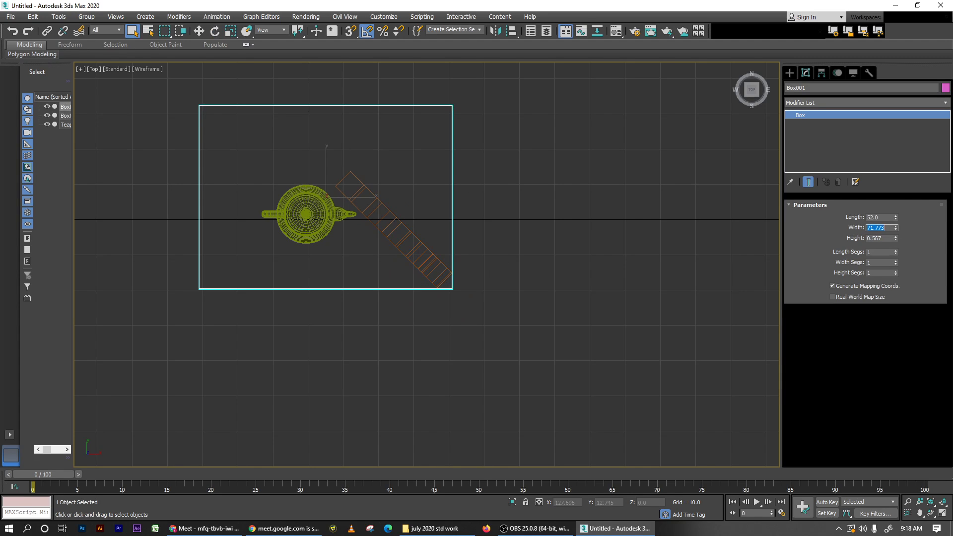
pyautogui.hotkey('shift', 'Tab')
pyautogui.write('50')
pyautogui.press('Tab')
pyautogui.write('5')
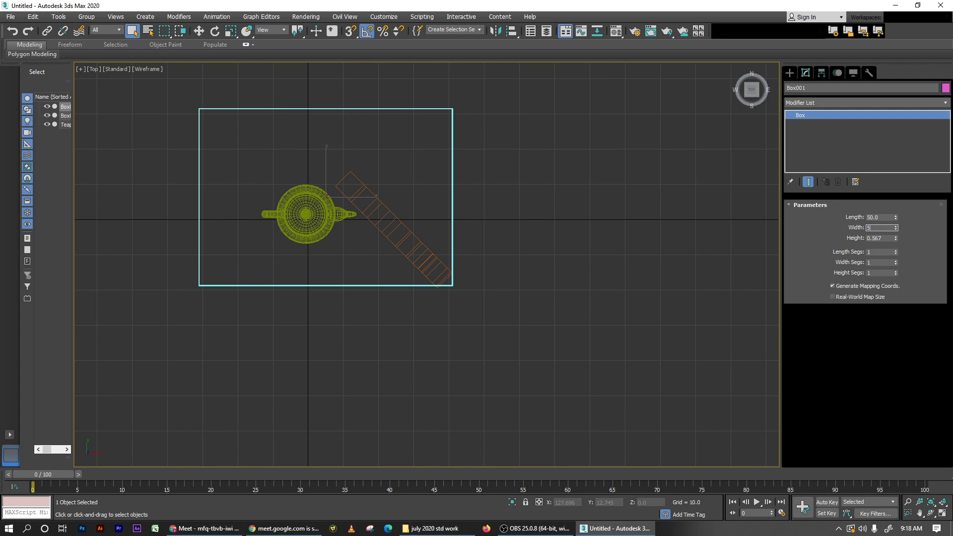
pyautogui.write('0')
pyautogui.press('Tab')
# Step: Move the bent leg so that its foot sits inside the square tabletop near its right edge
pyautogui.moveTo(417, 279); pyautogui.dragTo(428, 309, button='middle')
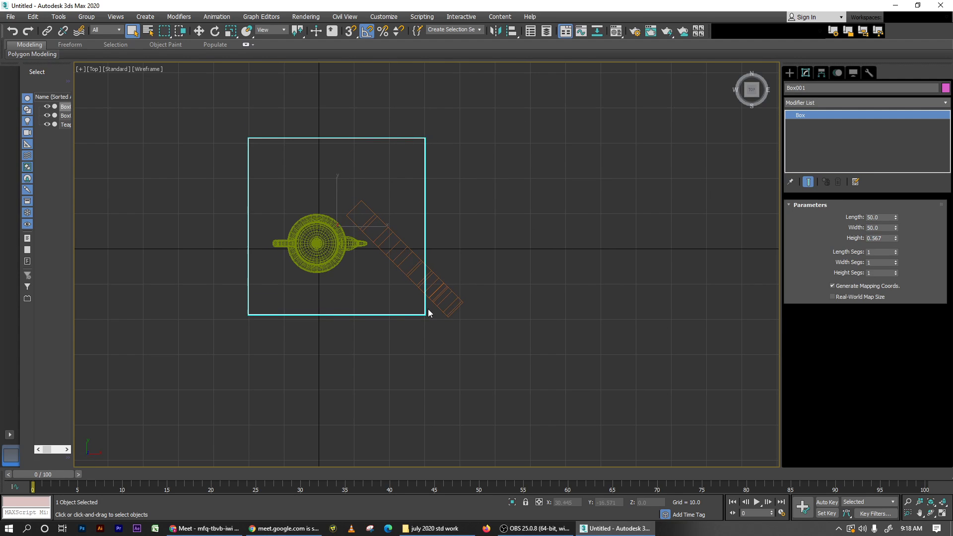
pyautogui.press('w')
pyautogui.click(440, 303)
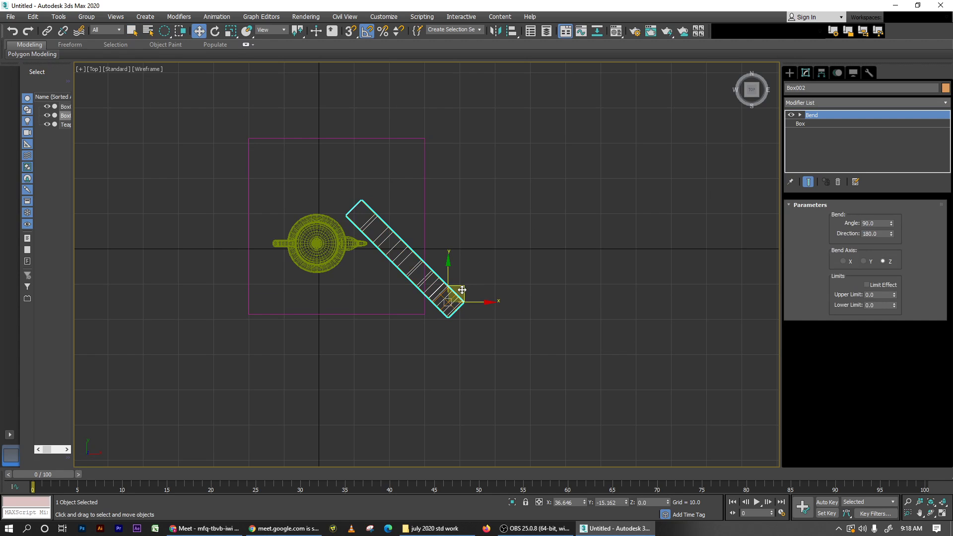
pyautogui.moveTo(462, 289); pyautogui.dragTo(422, 285)
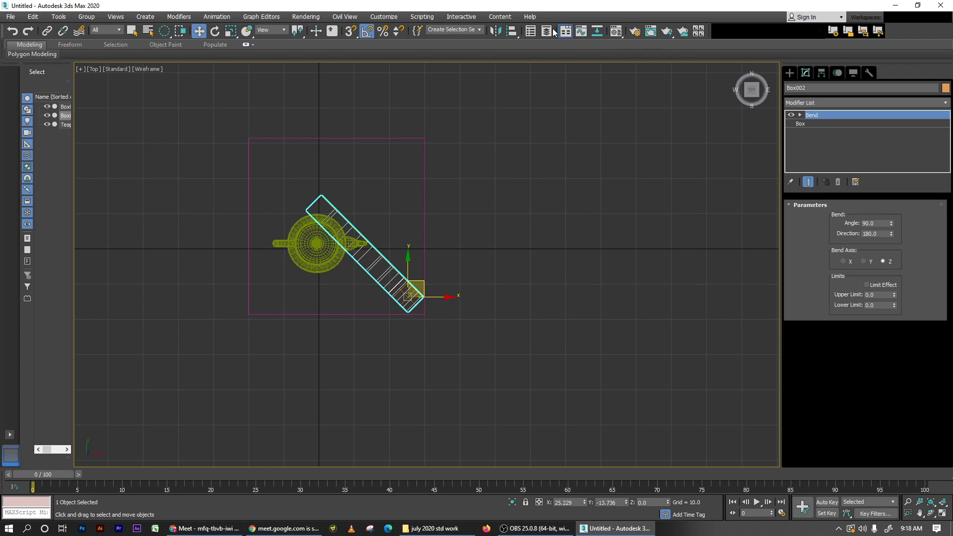
# Step: Mirror the bent leg across the Y axis as an instance
pyautogui.click(496, 31)
pyautogui.moveTo(457, 176); pyautogui.dragTo(566, 148)
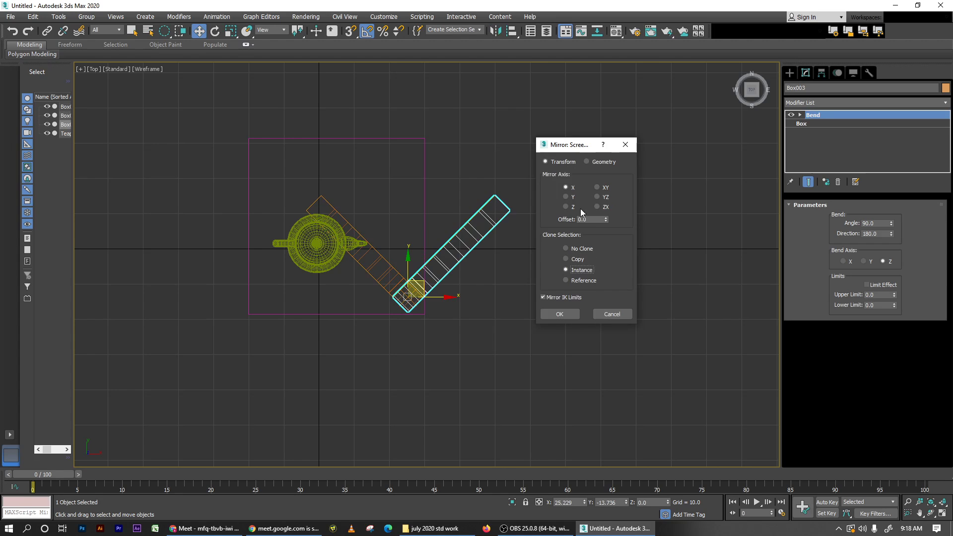
pyautogui.click(571, 197)
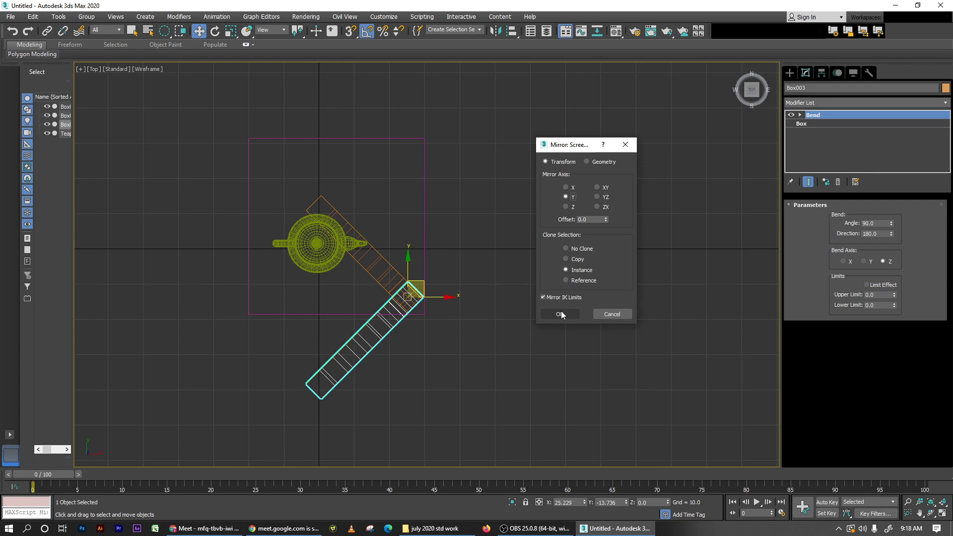
pyautogui.click(560, 314)
# Step: Select both legs, move them about 18.9 up along Y, and scale them down along Y to fit within the tabletop
pyautogui.keyDown('ctrl'); pyautogui.click(365, 260); pyautogui.keyUp('ctrl')
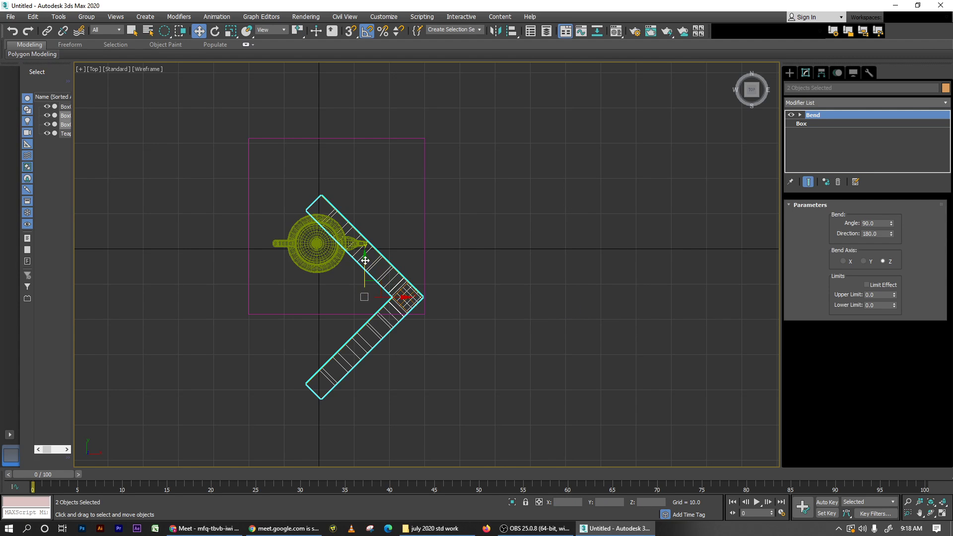
pyautogui.moveTo(365, 260); pyautogui.dragTo(395, 196)
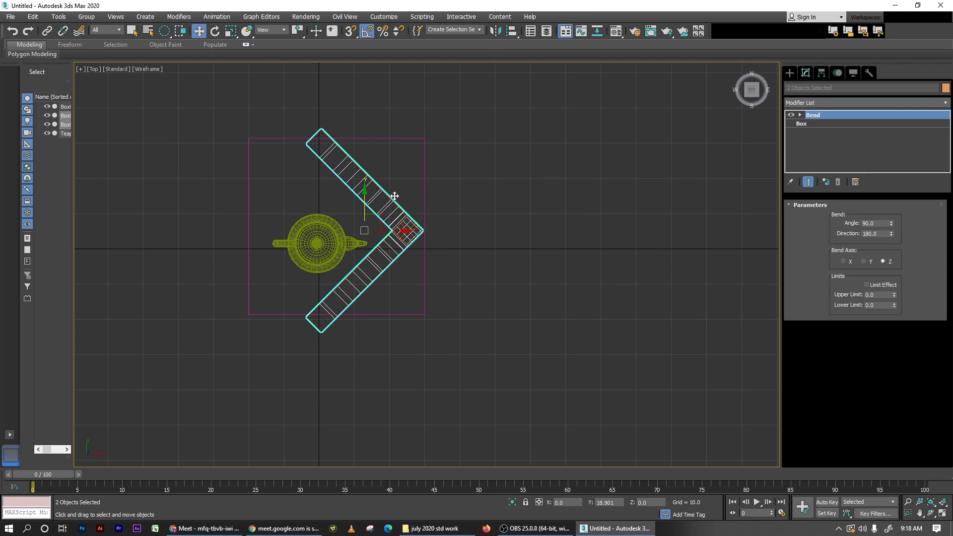
pyautogui.press('r')
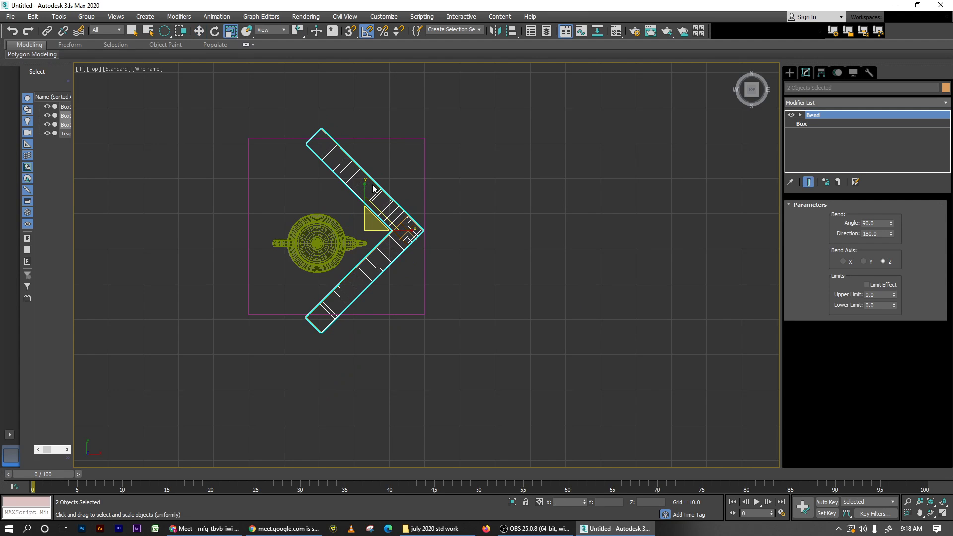
pyautogui.moveTo(368, 183); pyautogui.dragTo(365, 193)
pyautogui.press('w')
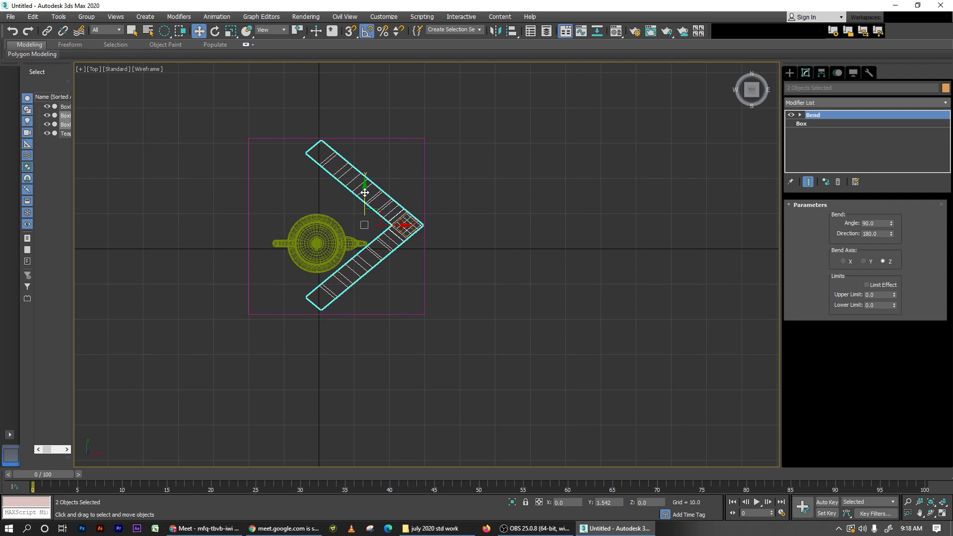
# Step: Mirror both legs across the X axis as instances and select one of the mirrored legs
pyautogui.click(495, 31)
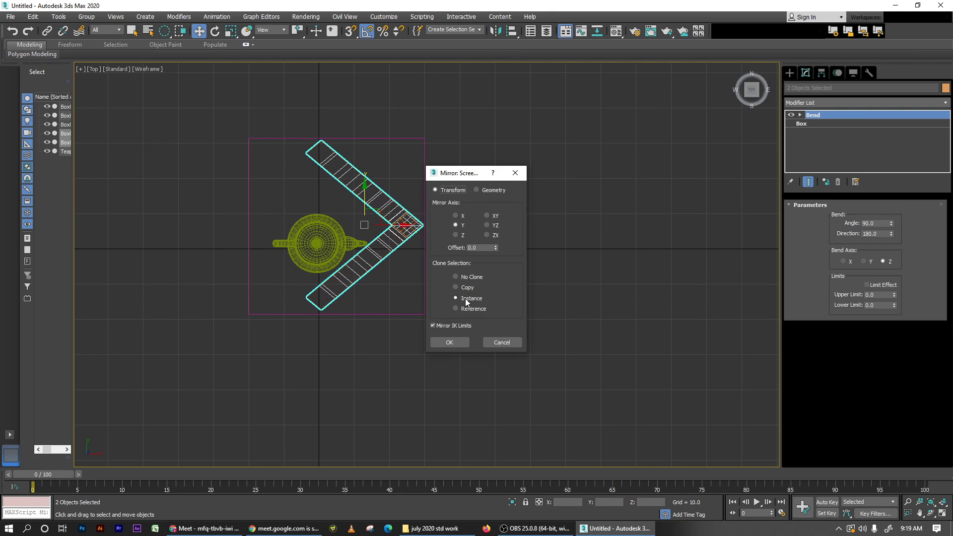
pyautogui.click(463, 217)
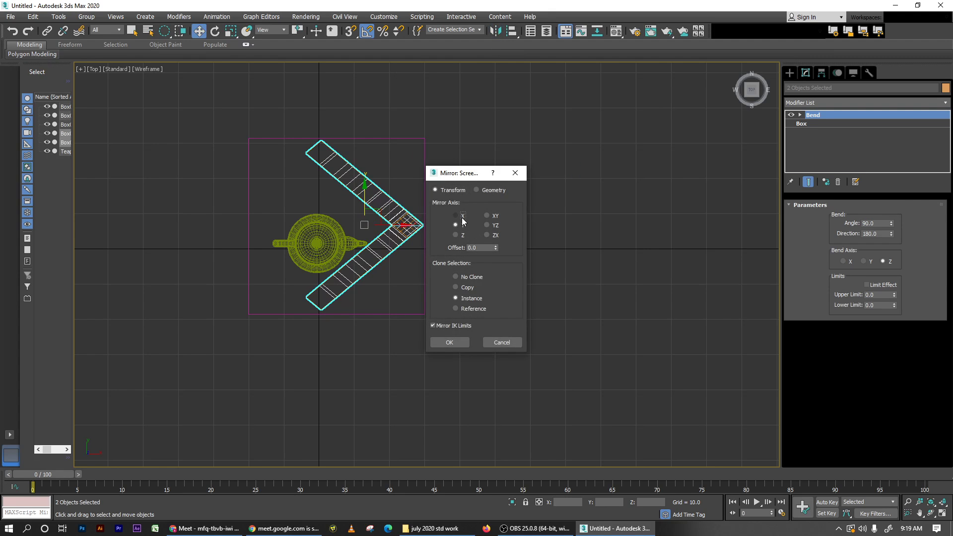
pyautogui.click(466, 348)
pyautogui.click(368, 269)
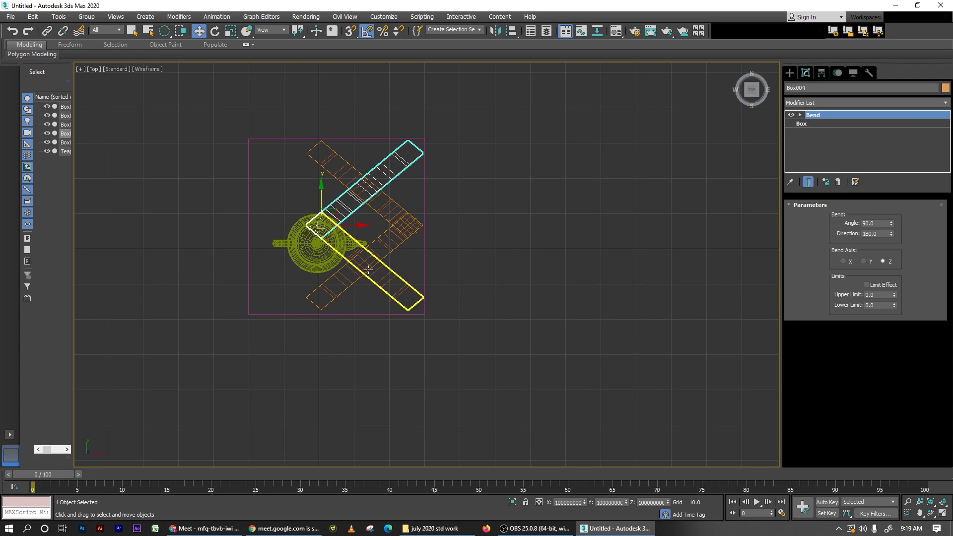
# Step: Select both mirrored legs and move them along negative X to cross the other pair beneath the tabletop
pyautogui.keyDown('ctrl'); pyautogui.click(391, 294); pyautogui.keyUp('ctrl')
pyautogui.moveTo(405, 223); pyautogui.dragTo(351, 234)
pyautogui.press('f')
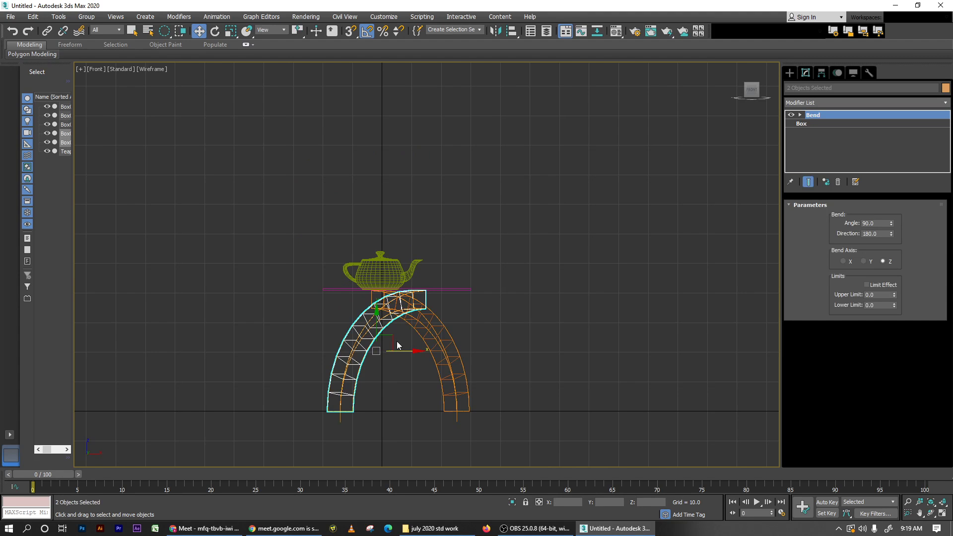
pyautogui.press('p')
pyautogui.press('F3')
pyautogui.click(427, 374)
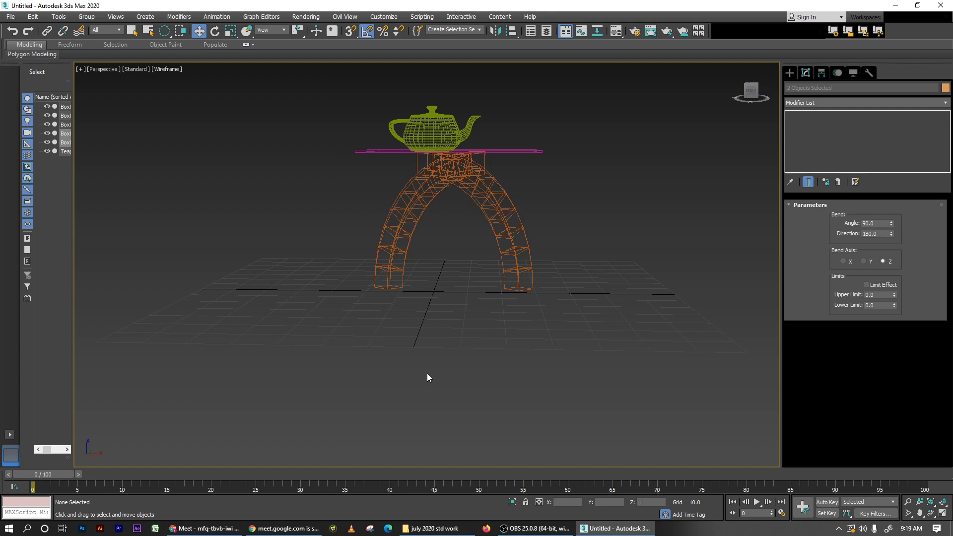
pyautogui.press('F3')
pyautogui.keyDown('alt'); pyautogui.moveTo(411, 300); pyautogui.dragTo(502, 314, button='middle'); pyautogui.keyUp('alt')
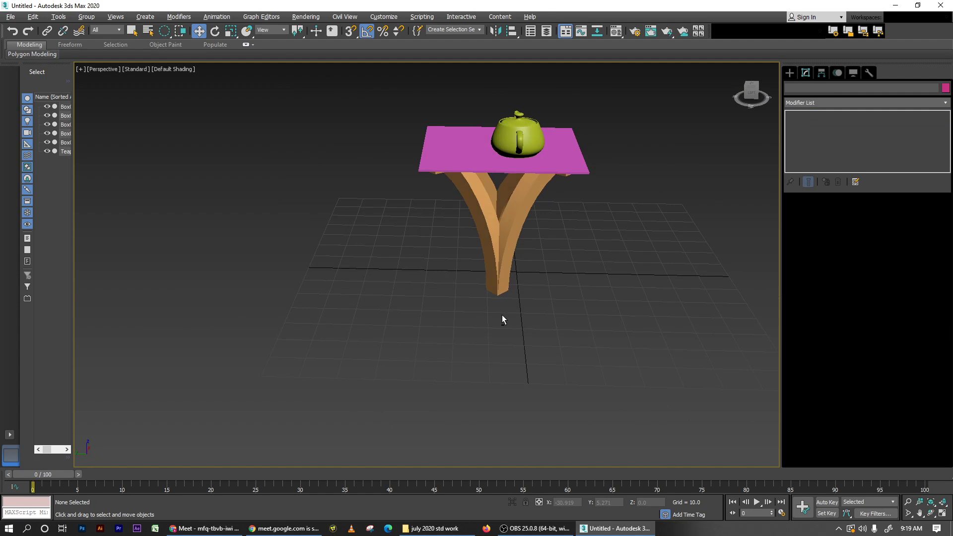
# Step: Select the tabletop together with all four legs, leaving out the teapot, using a rectangular selection region in the Front view
pyautogui.click(533, 167)
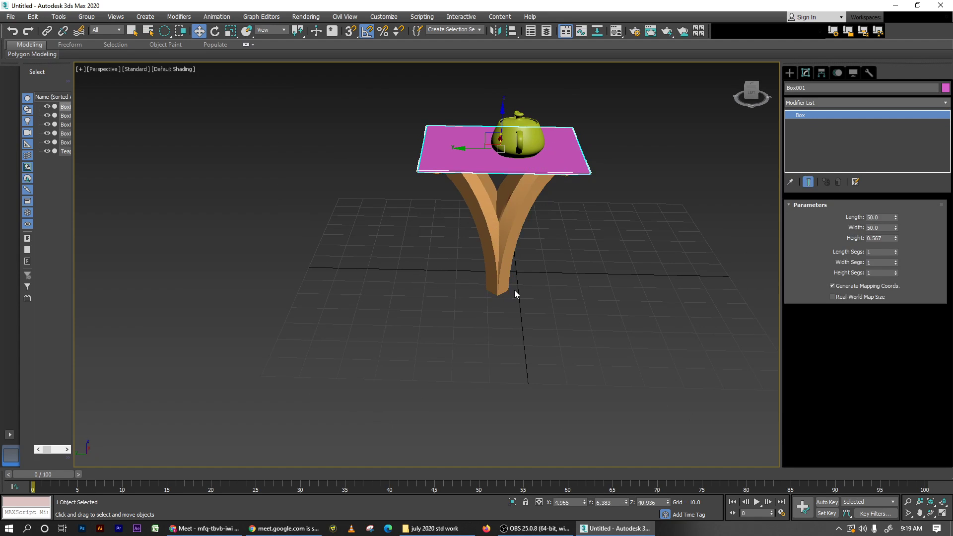
pyautogui.press('F3')
pyautogui.press('f')
pyautogui.moveTo(248, 366); pyautogui.dragTo(373, 392)
pyautogui.press('q')
pyautogui.click(464, 289)
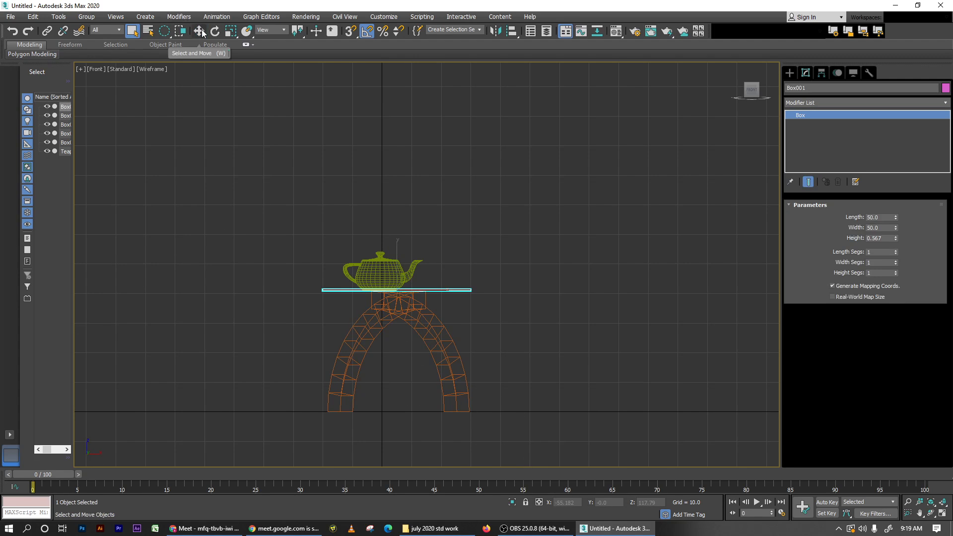
pyautogui.press('q')
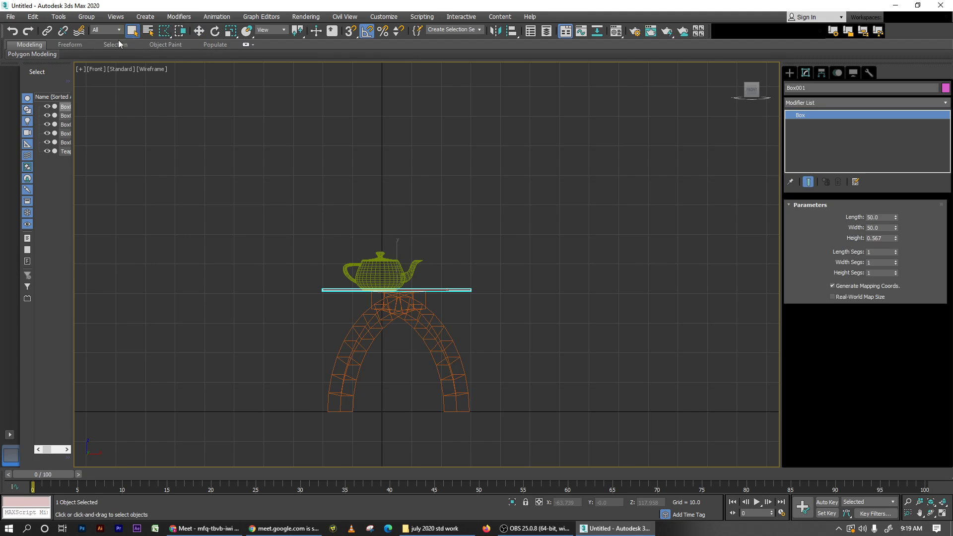
pyautogui.moveTo(165, 31); pyautogui.dragTo(166, 32)
pyautogui.moveTo(273, 353); pyautogui.dragTo(619, 499)
pyautogui.moveTo(529, 439); pyautogui.dragTo(543, 475)
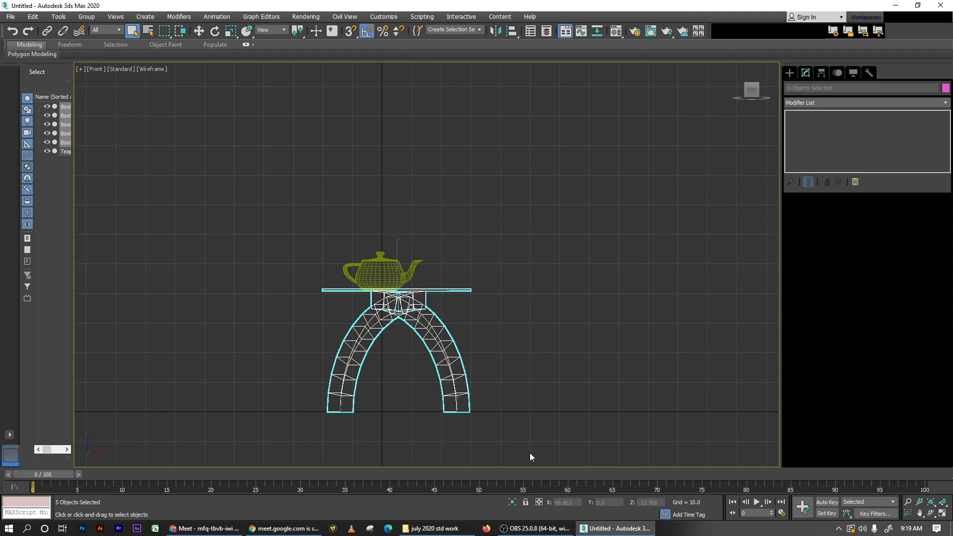
# Step: Assign the first sample material to the tabletop and legs and set its diffuse colour to dark brown, RGB 12, 3, 0
pyautogui.press('p')
pyautogui.moveTo(529, 452)
pyautogui.keyDown('alt'); pyautogui.mouseDown(button='middle')
pyautogui.moveTo(451, 357)
pyautogui.moveTo(404, 404)
pyautogui.moveTo(449, 374)
pyautogui.moveTo(444, 388)
pyautogui.mouseUp(button='middle'); pyautogui.keyUp('alt')
pyautogui.press('m')
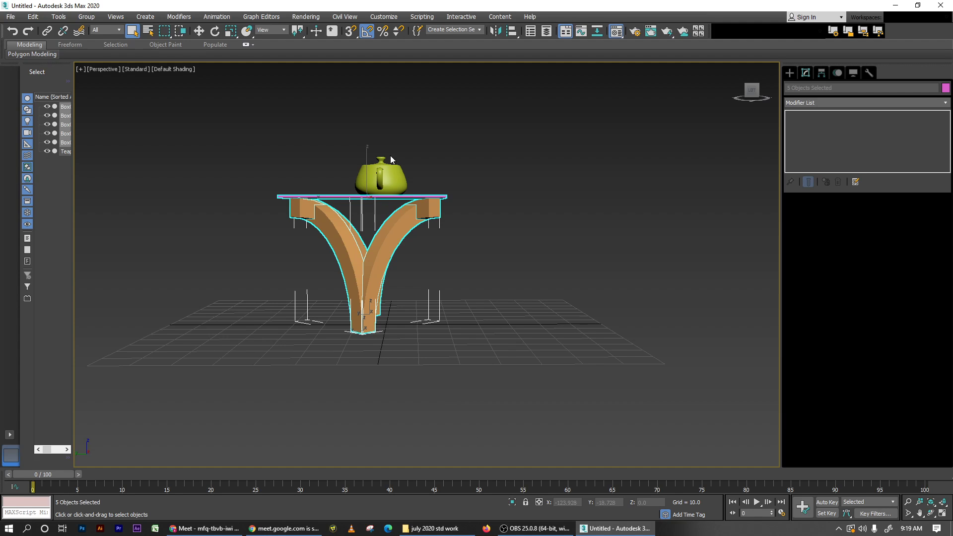
pyautogui.click(632, 220)
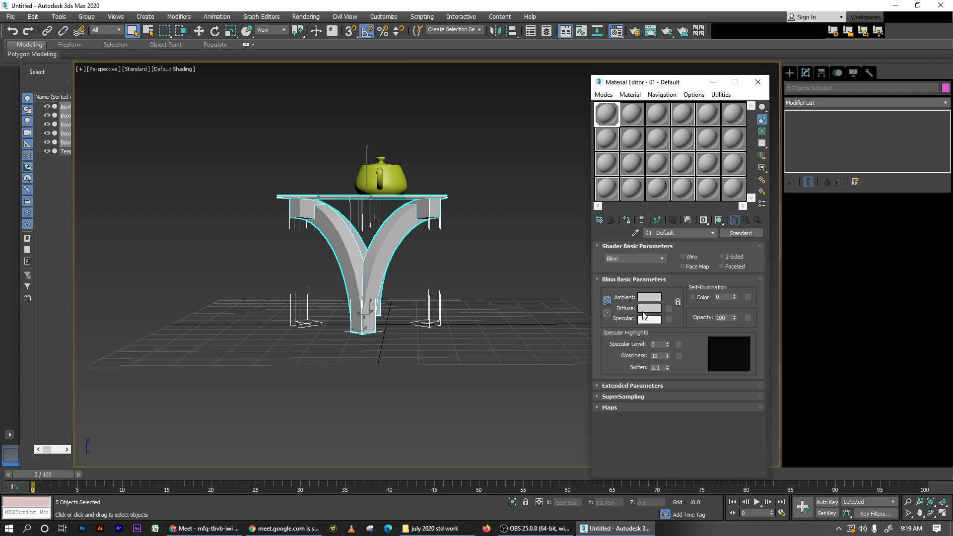
pyautogui.click(648, 309)
pyautogui.moveTo(210, 71); pyautogui.dragTo(207, 65)
pyautogui.moveTo(286, 71); pyautogui.dragTo(286, 66)
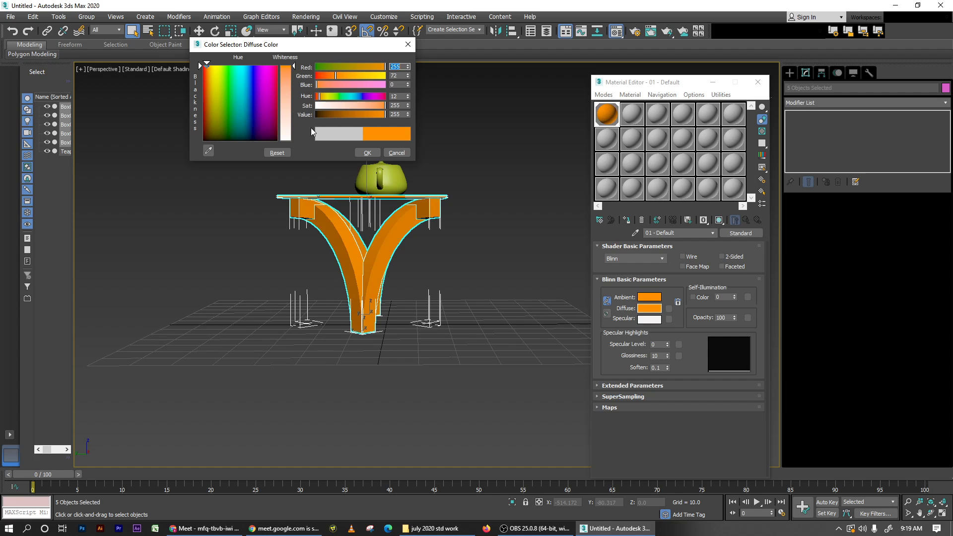
pyautogui.click(319, 115)
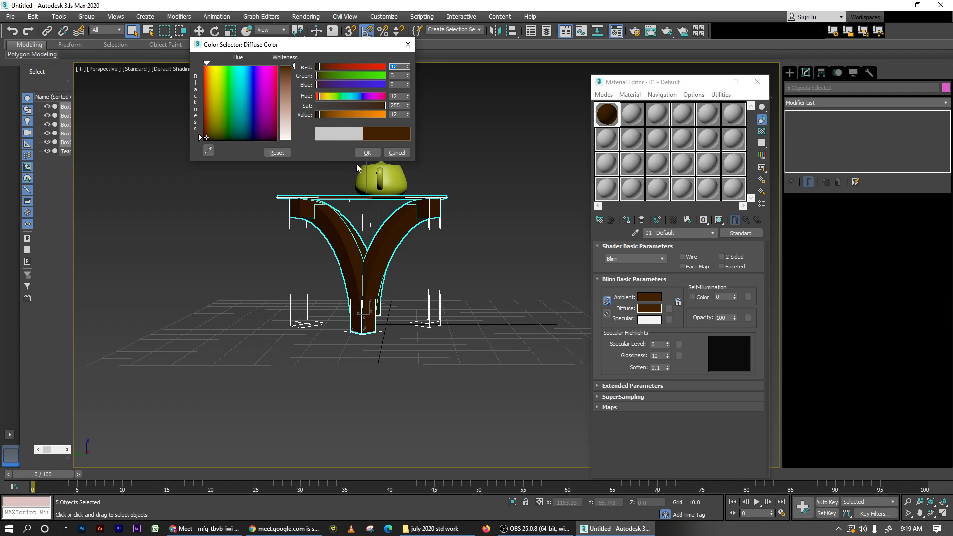
pyautogui.click(367, 153)
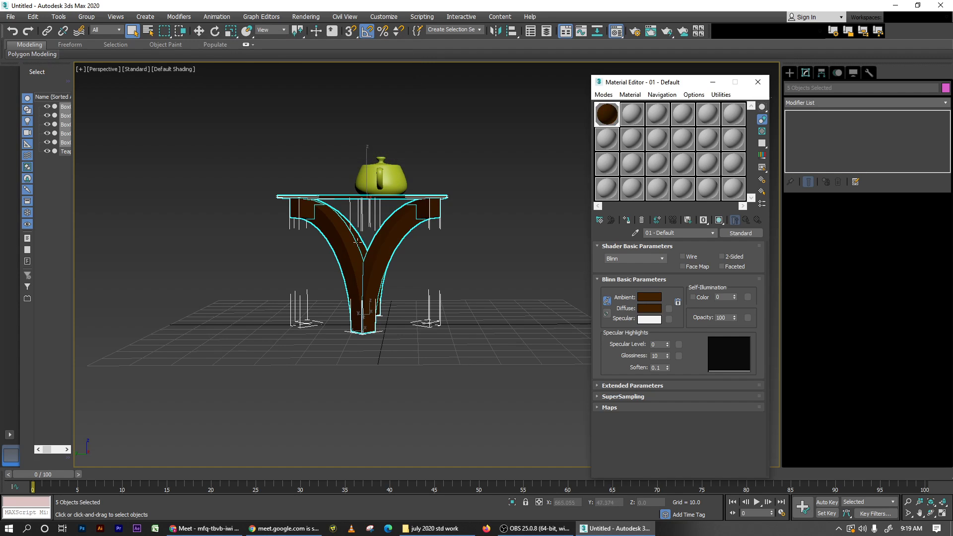
# Step: Rename the dark brown table material as "wood"
pyautogui.keyDown('alt'); pyautogui.moveTo(362, 208); pyautogui.dragTo(356, 272, button='middle'); pyautogui.keyUp('alt')
pyautogui.click(403, 311)
pyautogui.click(439, 218)
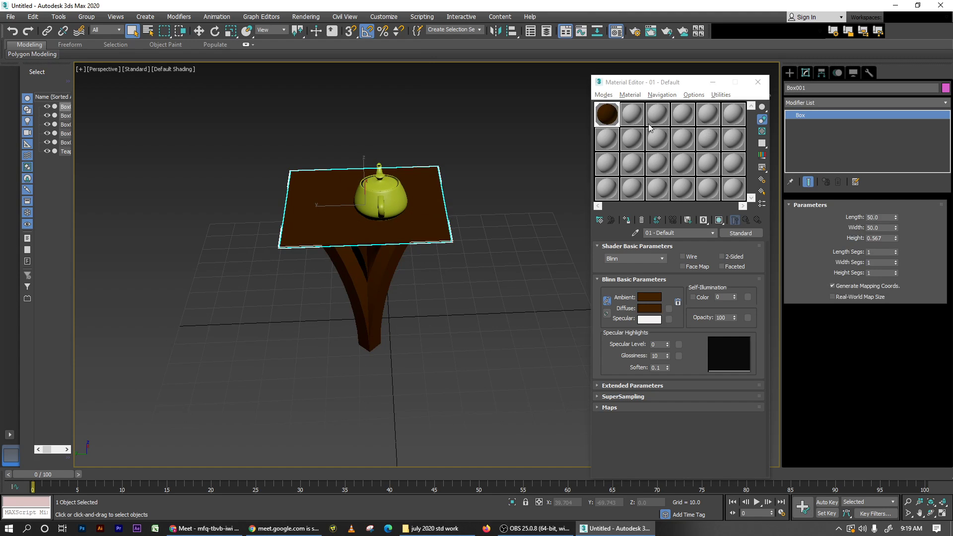
pyautogui.click(687, 233)
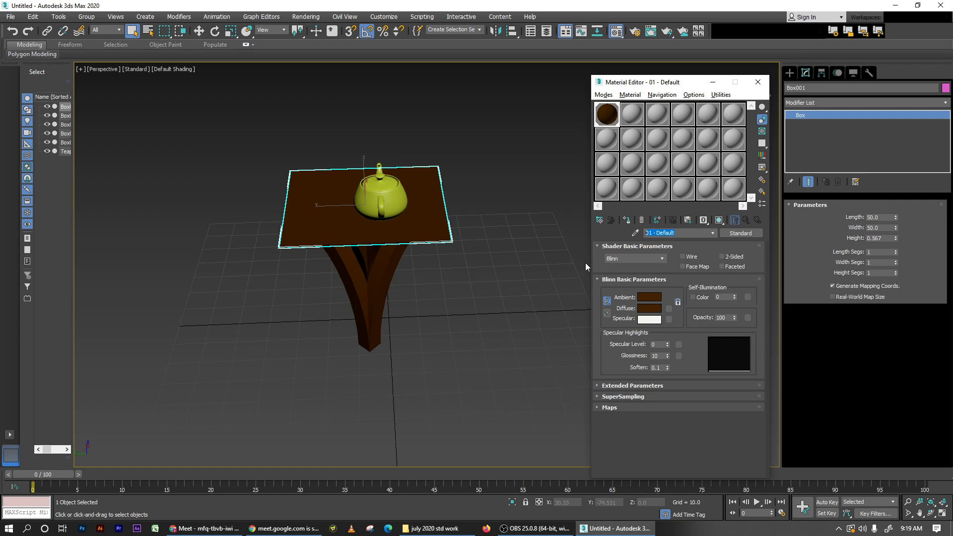
pyautogui.write('wood')
pyautogui.click(533, 529)
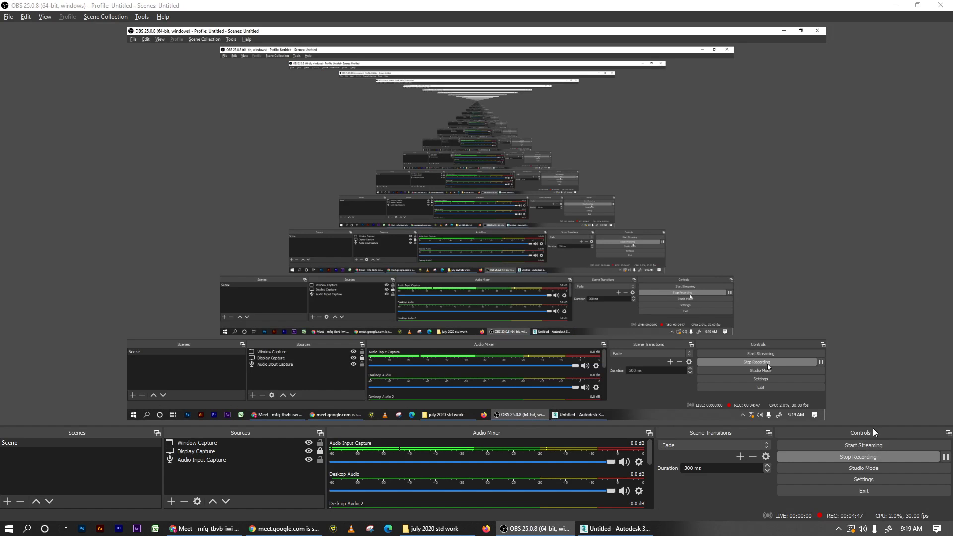
pyautogui.hotkey('alt', 'Tab')
# Step: Name the second sample material "glass" and assign it to the teapot
pyautogui.click(632, 115)
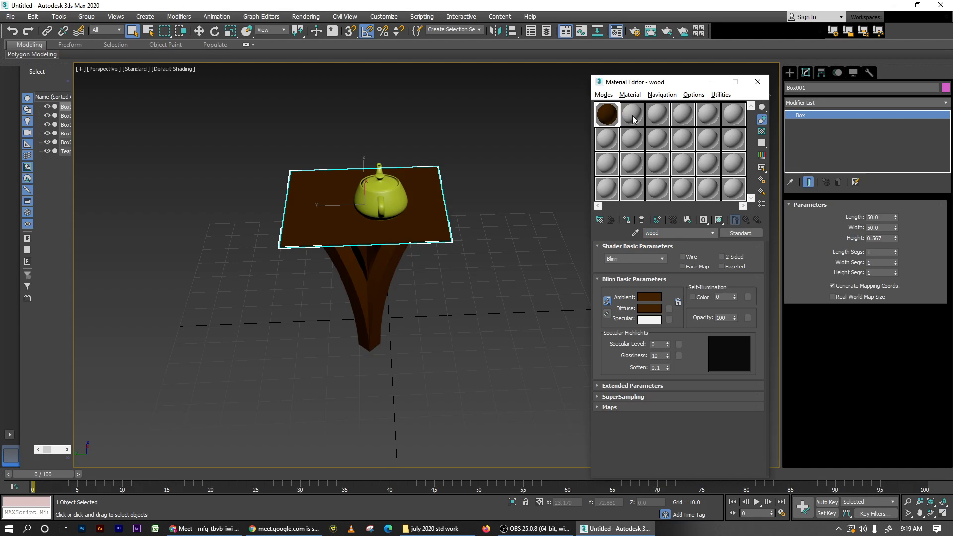
pyautogui.click(381, 198)
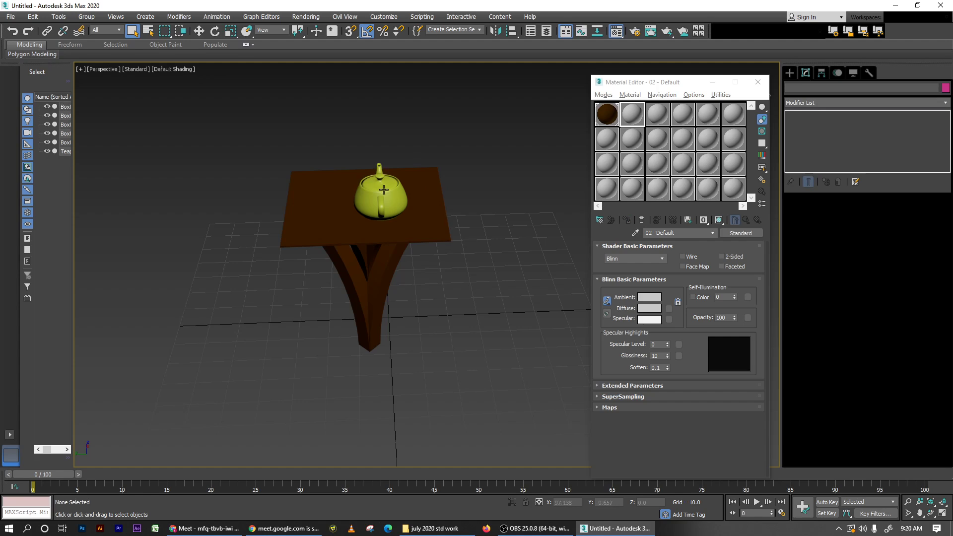
pyautogui.click(685, 236)
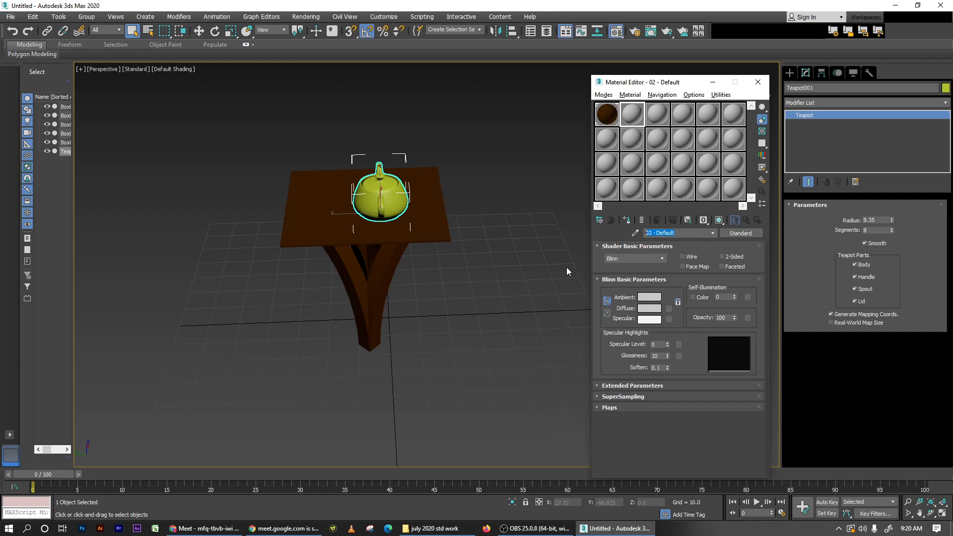
pyautogui.write('glass')
pyautogui.moveTo(355, 182); pyautogui.dragTo(341, 179, button='middle')
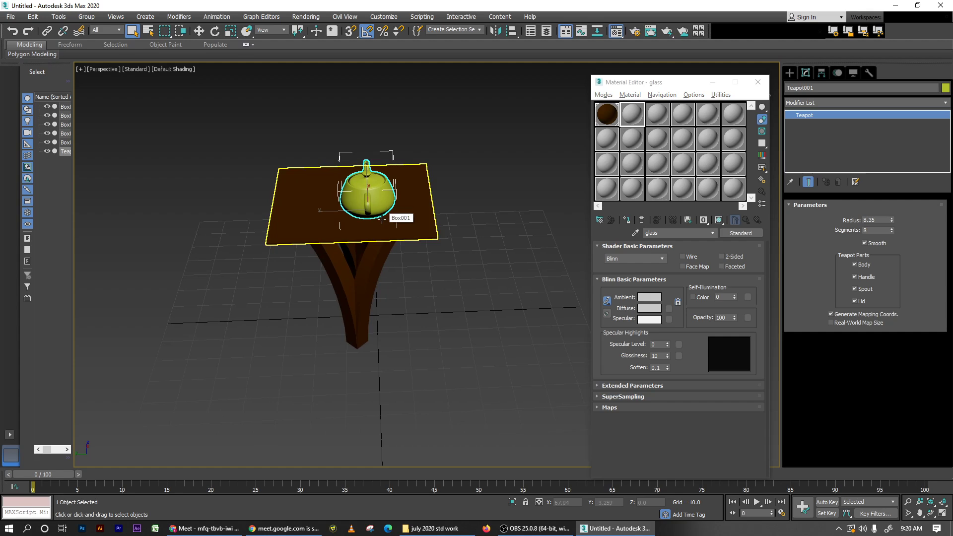
pyautogui.click(655, 200)
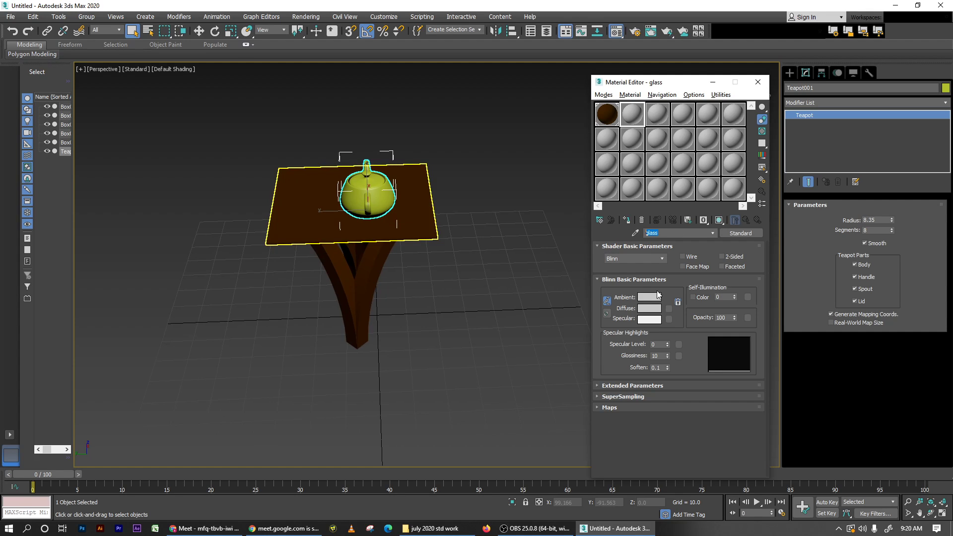
pyautogui.click(626, 220)
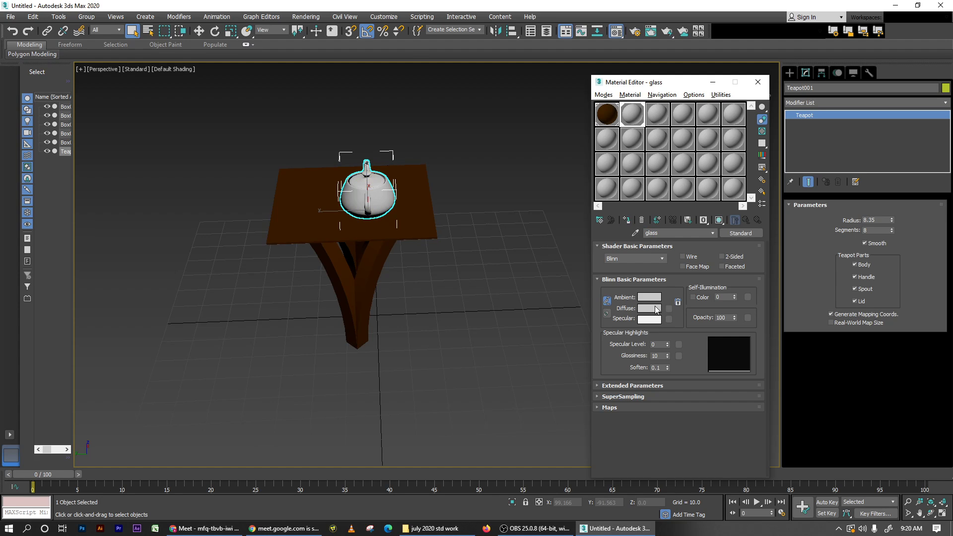
# Step: Set the glass material's diffuse colour to bright cyan
pyautogui.click(649, 308)
pyautogui.click(242, 66)
pyautogui.moveTo(294, 75)
pyautogui.mouseDown()
pyautogui.moveTo(295, 119)
pyautogui.moveTo(294, 68)
pyautogui.mouseUp()
pyautogui.click(367, 152)
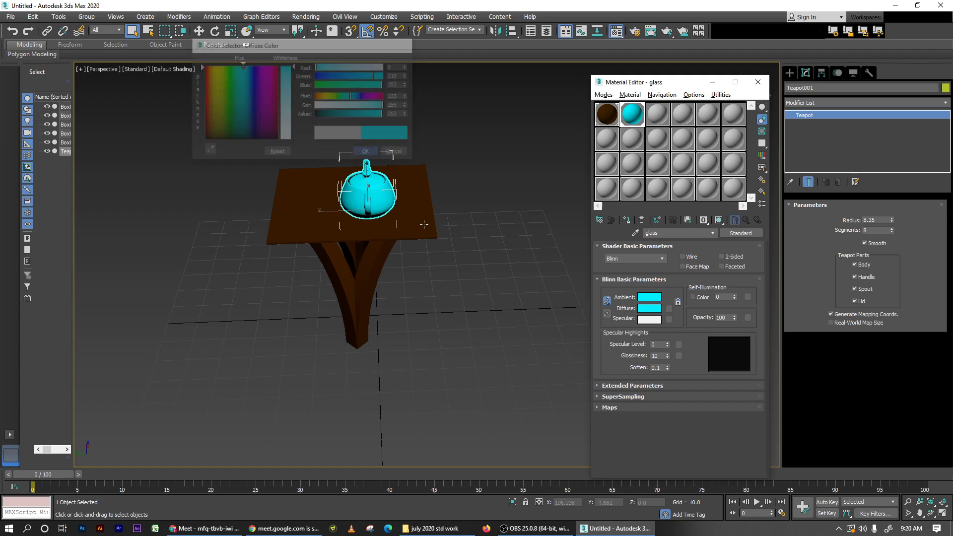
# Step: Lower the glass material's opacity to 1
pyautogui.click(720, 319)
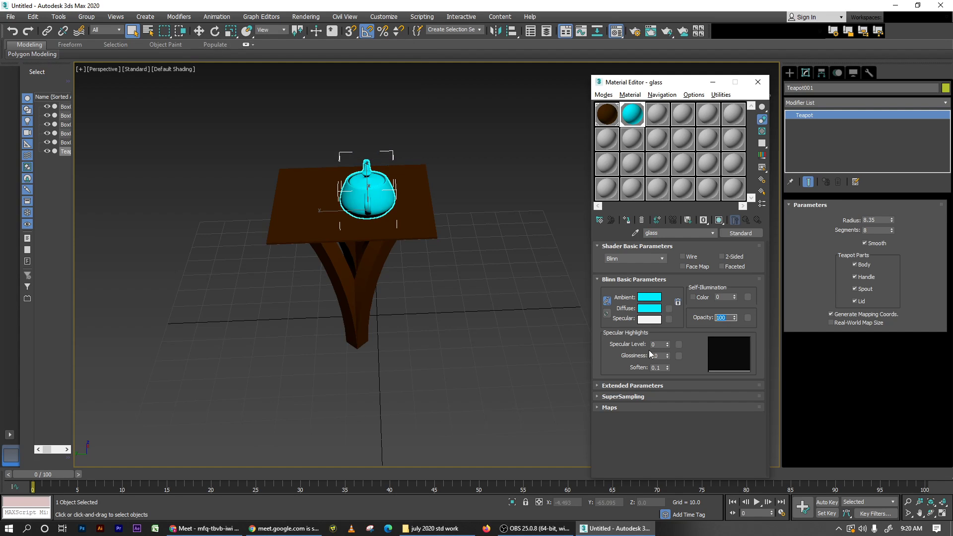
pyautogui.write('40')
pyautogui.press('Return')
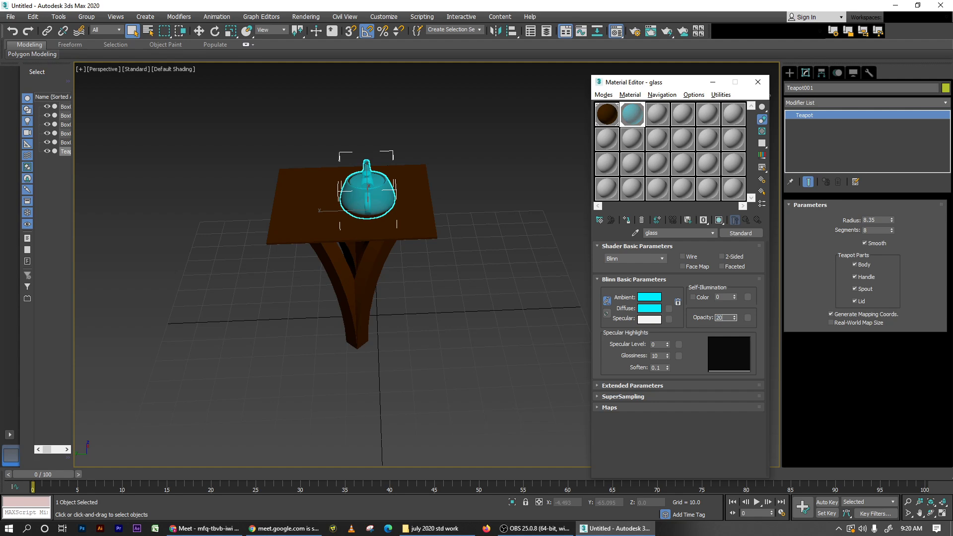
pyautogui.press('Return')
pyautogui.write('1')
pyautogui.press('Return')
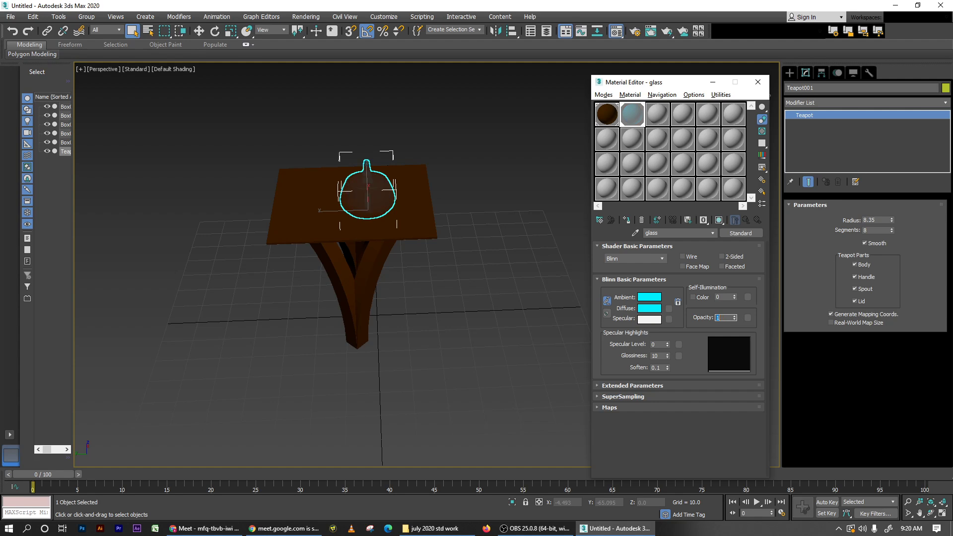
pyautogui.keyDown('alt'); pyautogui.moveTo(258, 228); pyautogui.dragTo(426, 198, button='middle'); pyautogui.keyUp('alt')
pyautogui.scroll(5, 417, 228)
pyautogui.keyDown('alt'); pyautogui.moveTo(404, 264); pyautogui.dragTo(402, 263, button='middle'); pyautogui.keyUp('alt')
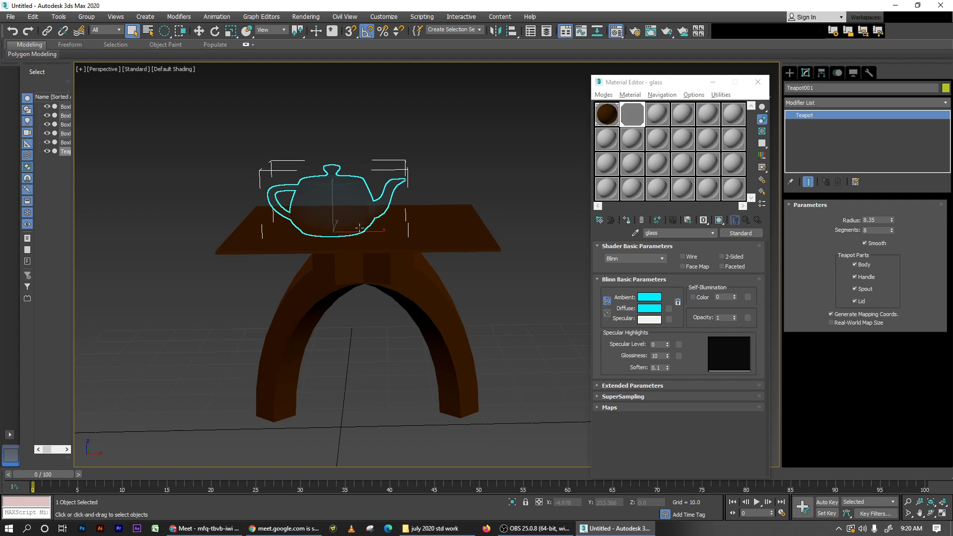
# Step: Select the tabletop and assign the glass material to it
pyautogui.click(479, 258)
pyautogui.click(476, 247)
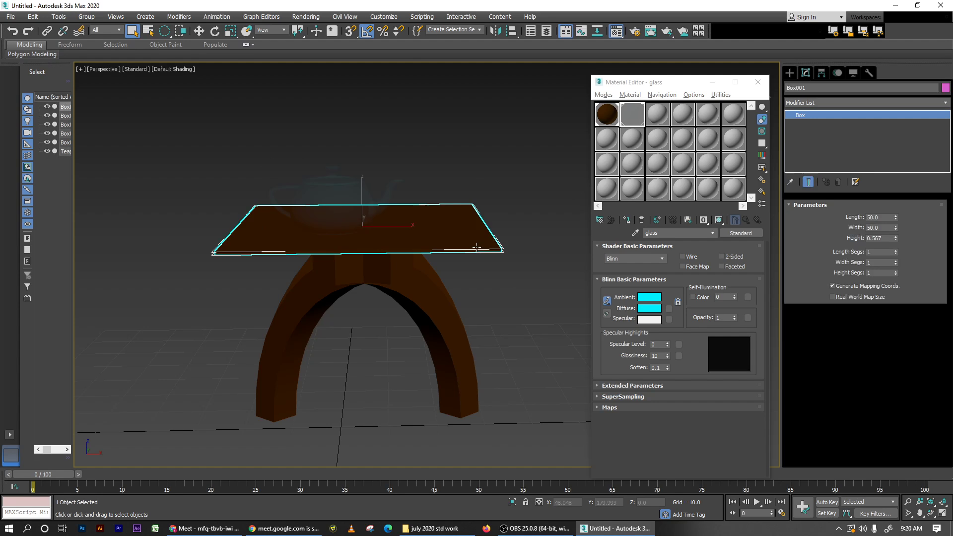
pyautogui.click(628, 220)
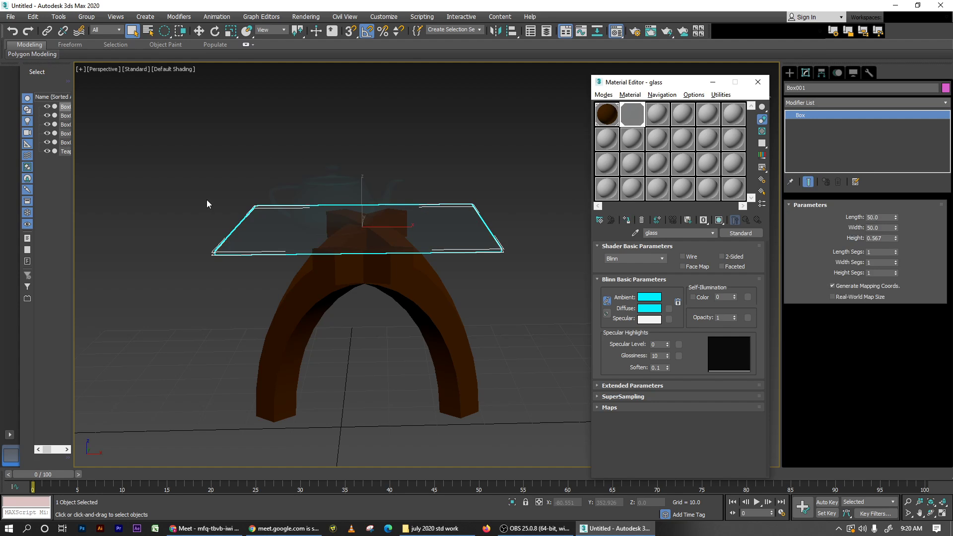
# Step: Select the teapot and assign the grey third sample material, 03 - Default, to it
pyautogui.click(359, 202)
pyautogui.click(656, 116)
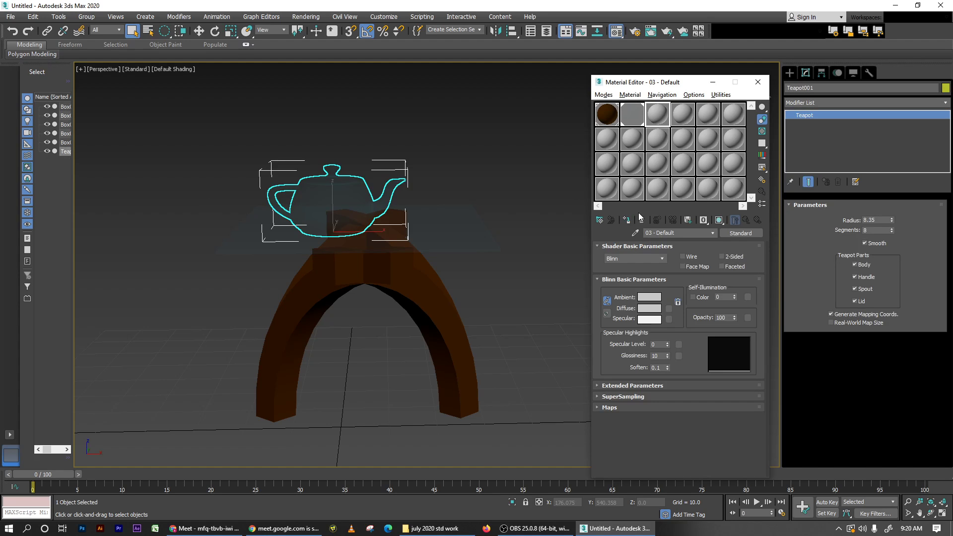
pyautogui.click(628, 220)
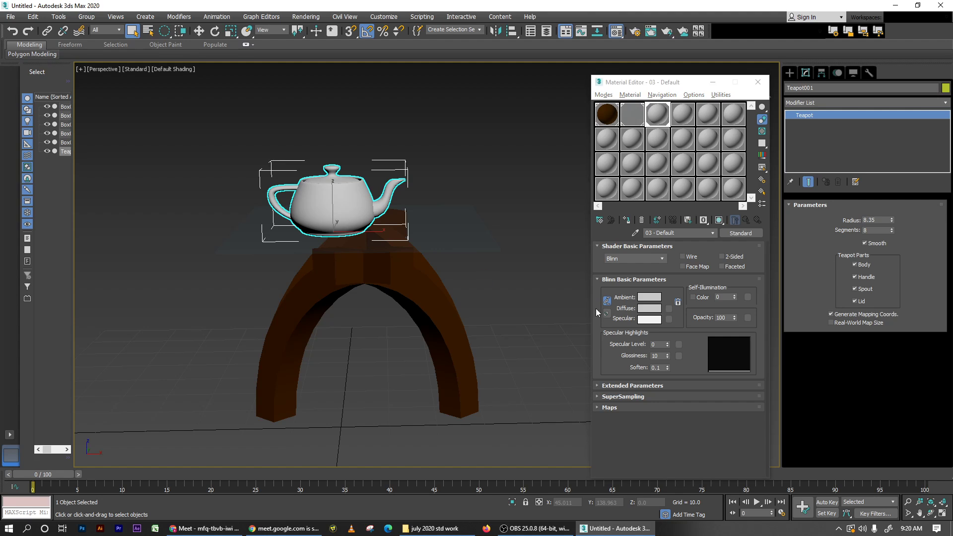
# Step: Save the scene as 7-8-20 Mtl Shader in the 9 am 3d max folder on the D-DATA (D:) drive
pyautogui.hotkey('ctrl', 's')
pyautogui.click(17, 167)
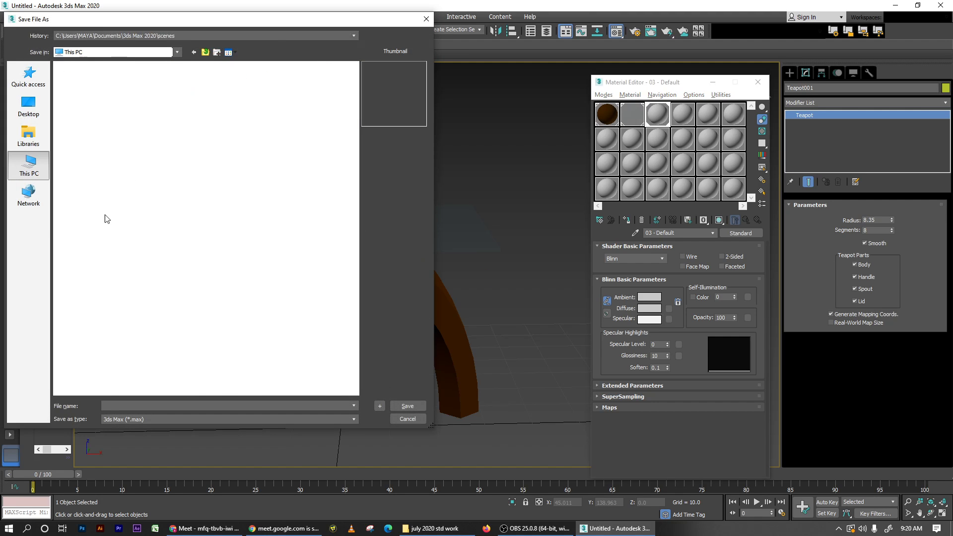
pyautogui.doubleClick(175, 237)
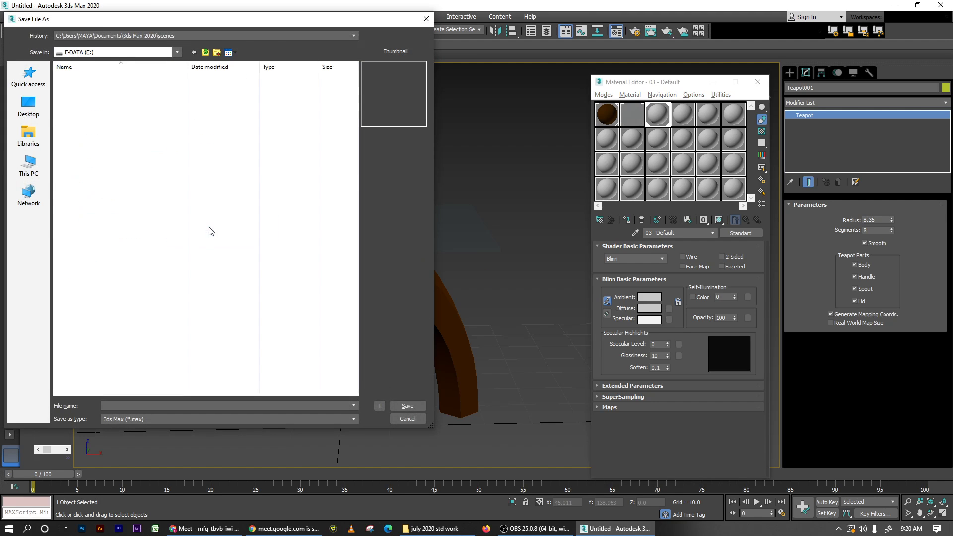
pyautogui.click(77, 202)
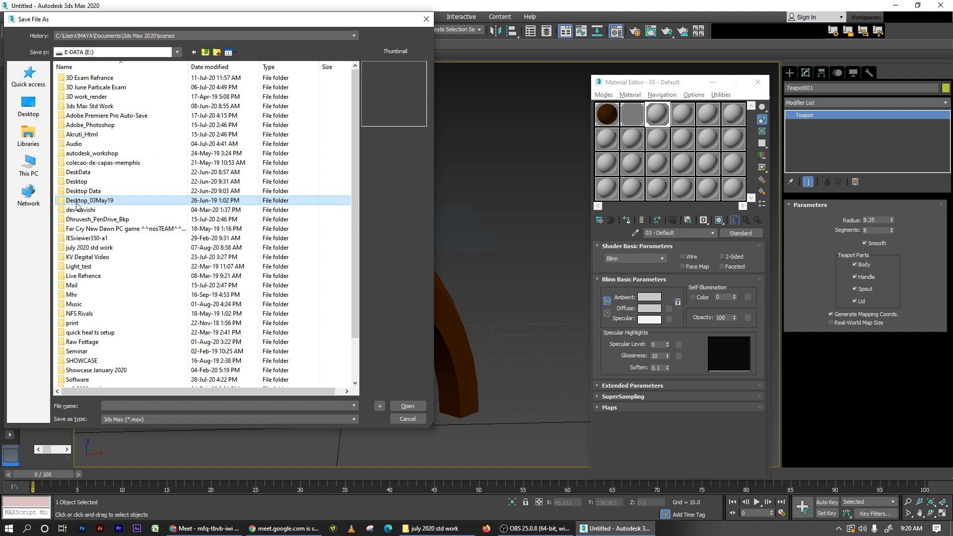
pyautogui.click(28, 163)
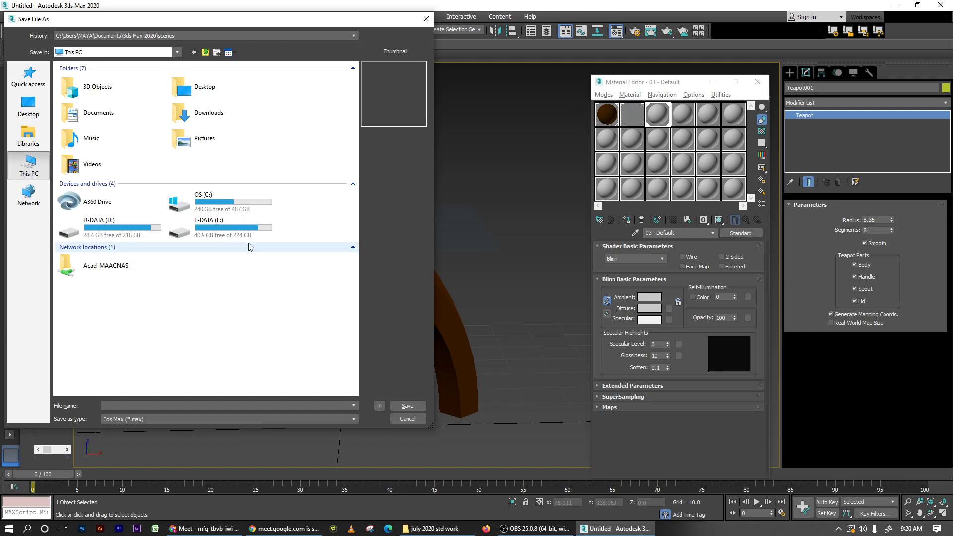
pyautogui.doubleClick(127, 229)
pyautogui.doubleClick(165, 120)
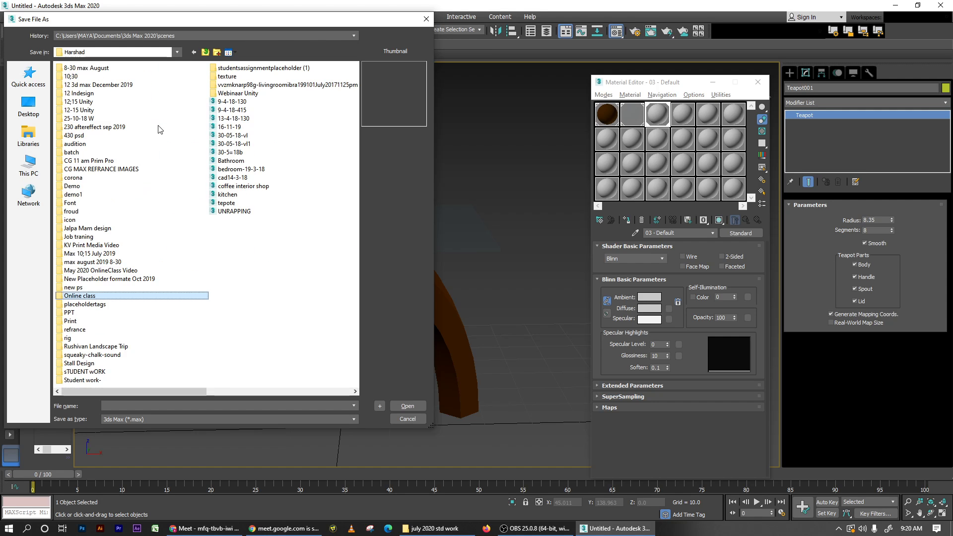
pyautogui.doubleClick(159, 128)
pyautogui.doubleClick(90, 99)
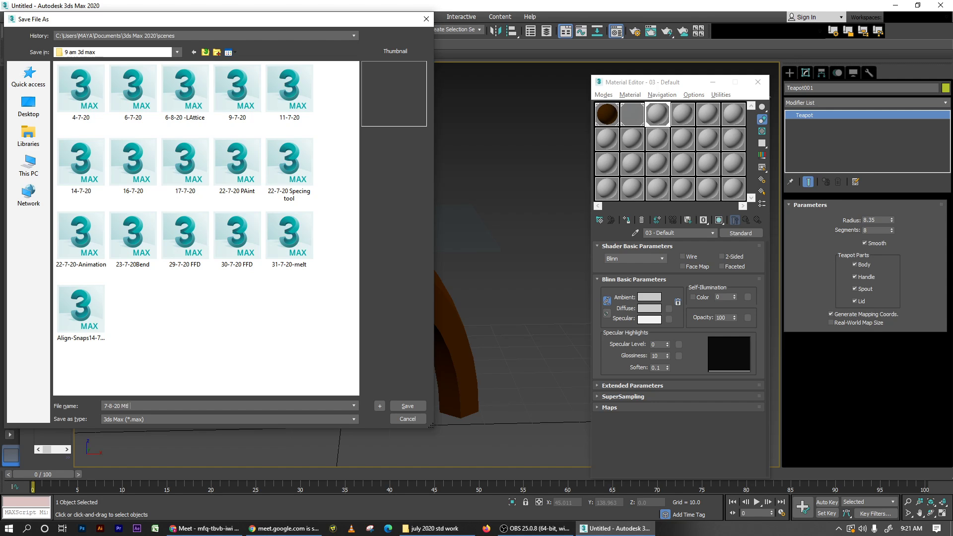
pyautogui.press('Return')
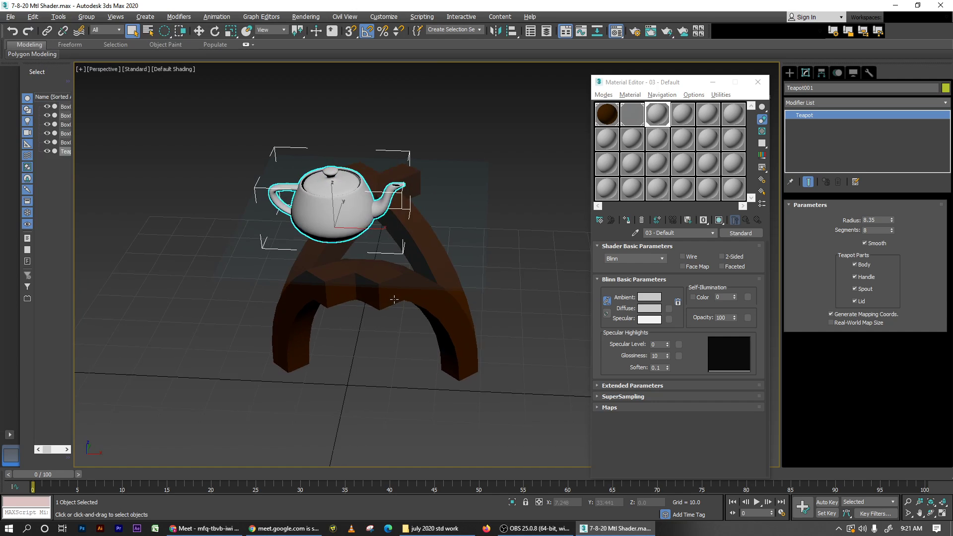
# Step: Create a thin floor cylinder in the Top view, centred under the table, about 458 in radius and about 1 high
pyautogui.scroll(3, 397, 303)
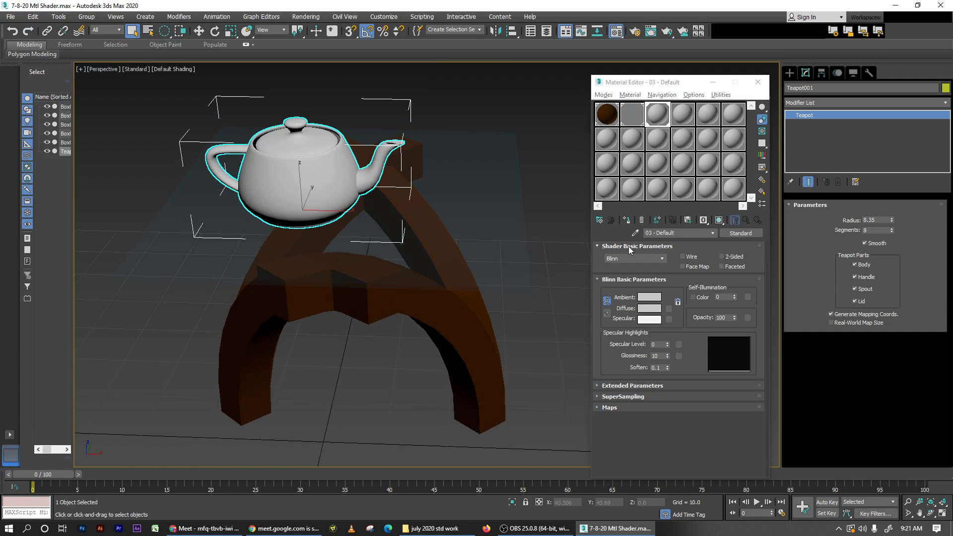
pyautogui.hotkey('alt', 'w')
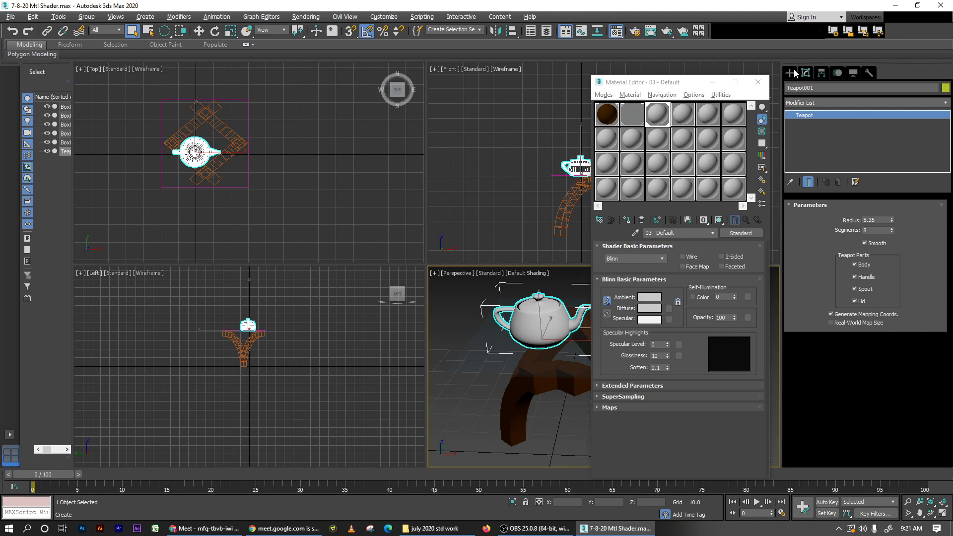
pyautogui.click(790, 72)
pyautogui.click(845, 133)
pyautogui.scroll(-3, 145, 190)
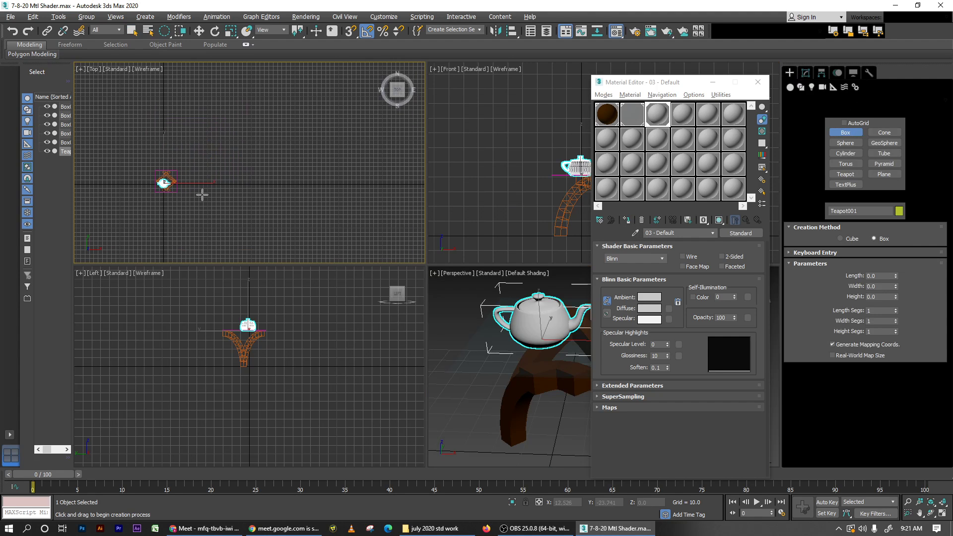
pyautogui.click(845, 153)
pyautogui.moveTo(87, 151); pyautogui.dragTo(199, 145, button='middle')
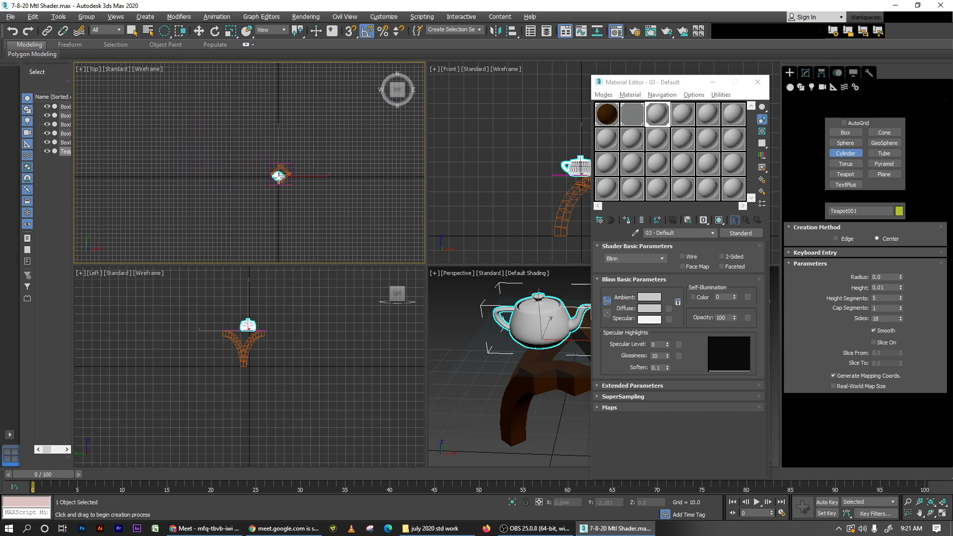
pyautogui.moveTo(279, 175); pyautogui.dragTo(463, 251)
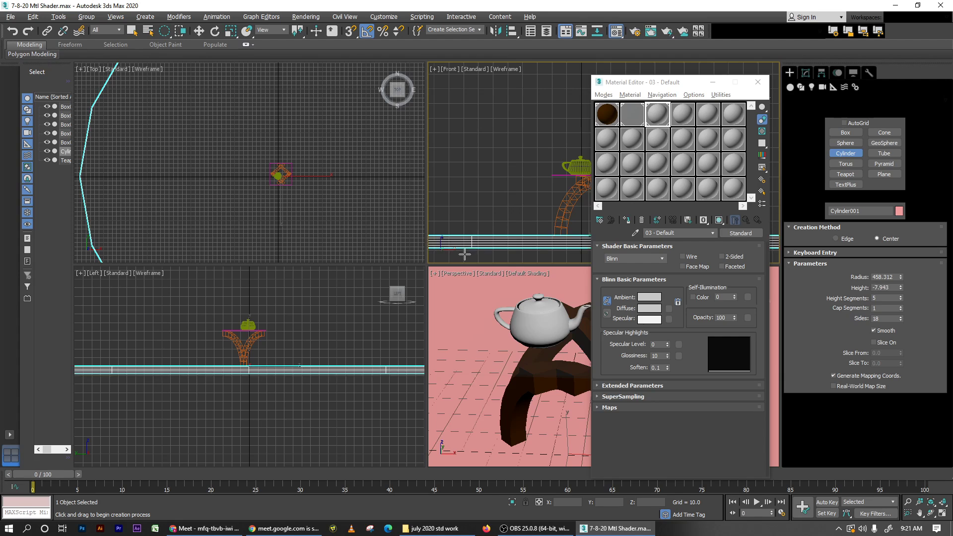
pyautogui.click(437, 251)
# Step: Set the floor cylinder's height to 1.0 and its height segments to 1
pyautogui.doubleClick(889, 289)
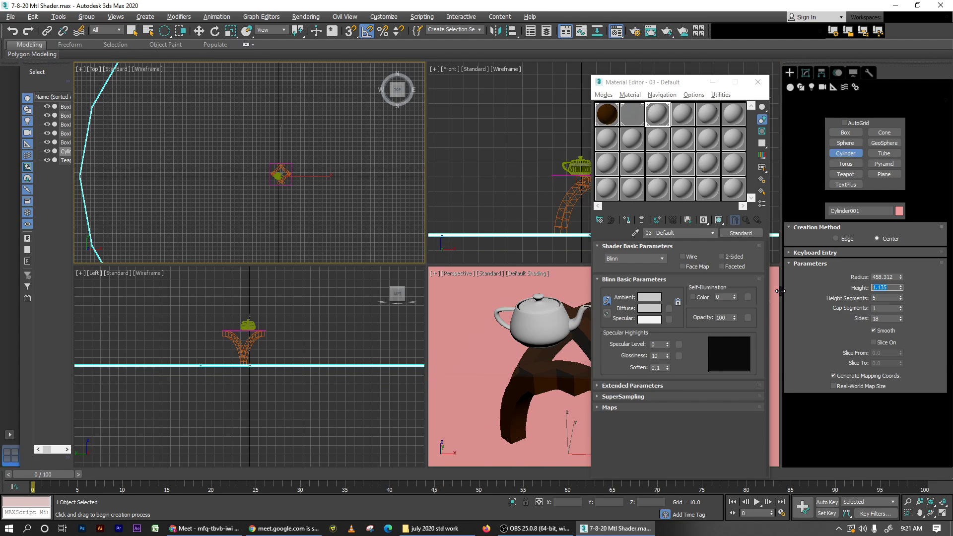
pyautogui.write('1.0')
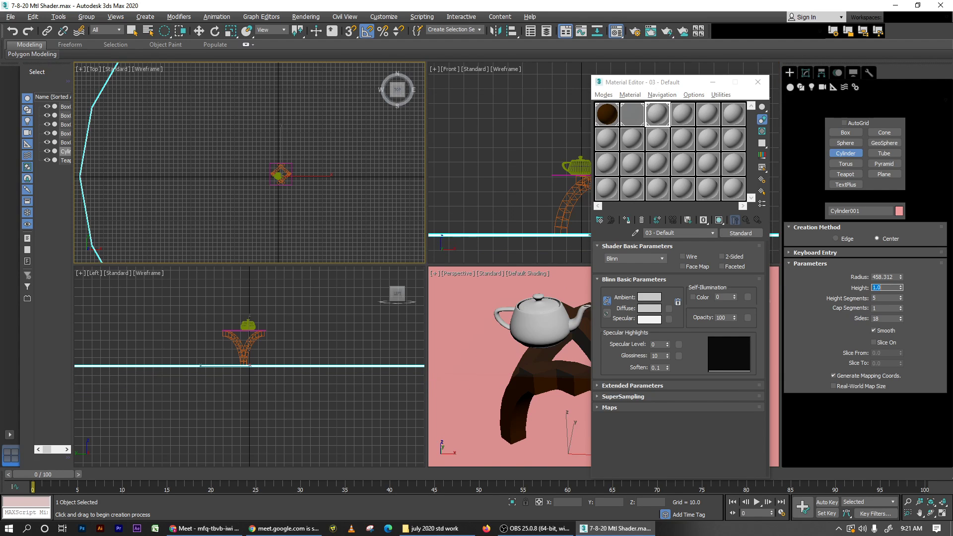
pyautogui.rightClick(901, 299)
# Step: Maximize the Perspective view and assign the fourth sample material, 04 - Default, to the floor cylinder
pyautogui.click(572, 364)
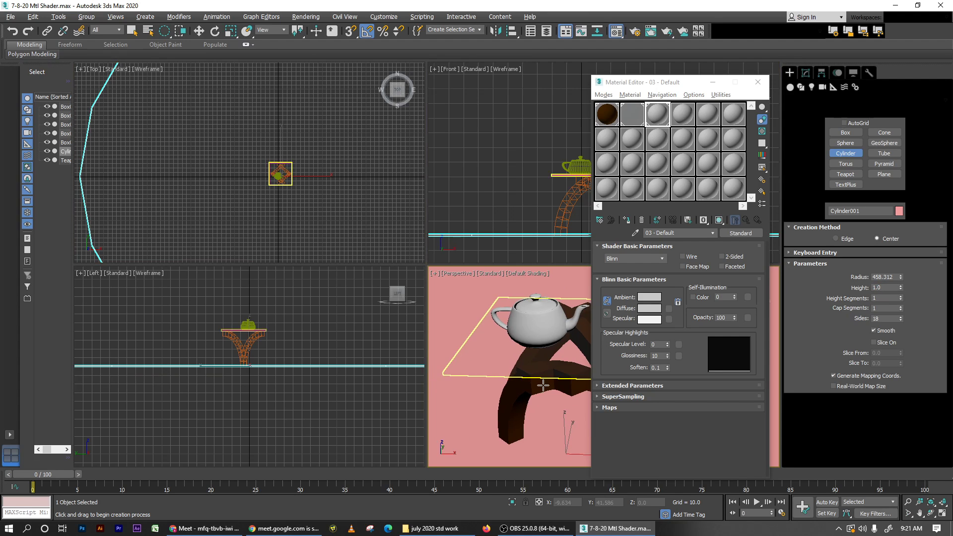
pyautogui.hotkey('alt', 'w')
pyautogui.moveTo(449, 301); pyautogui.dragTo(445, 326, button='middle')
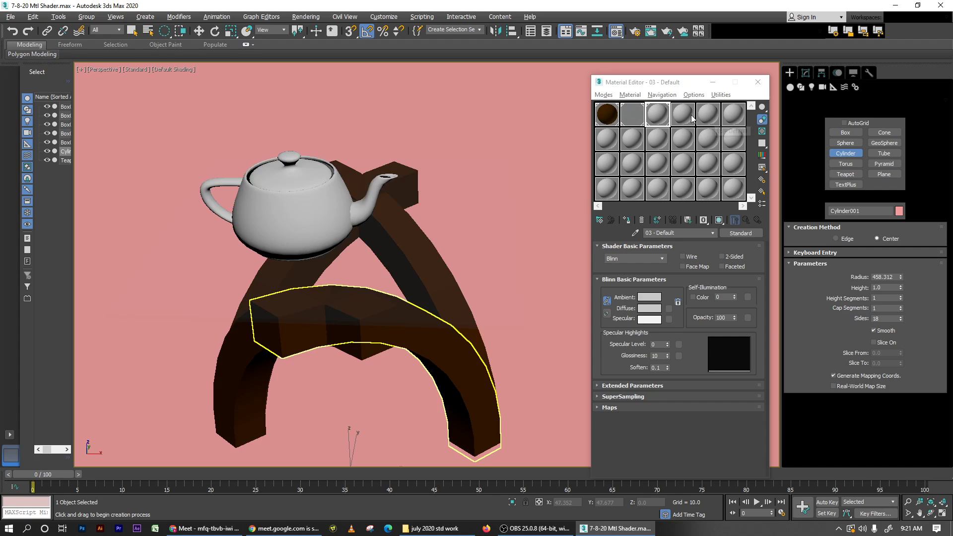
pyautogui.click(691, 119)
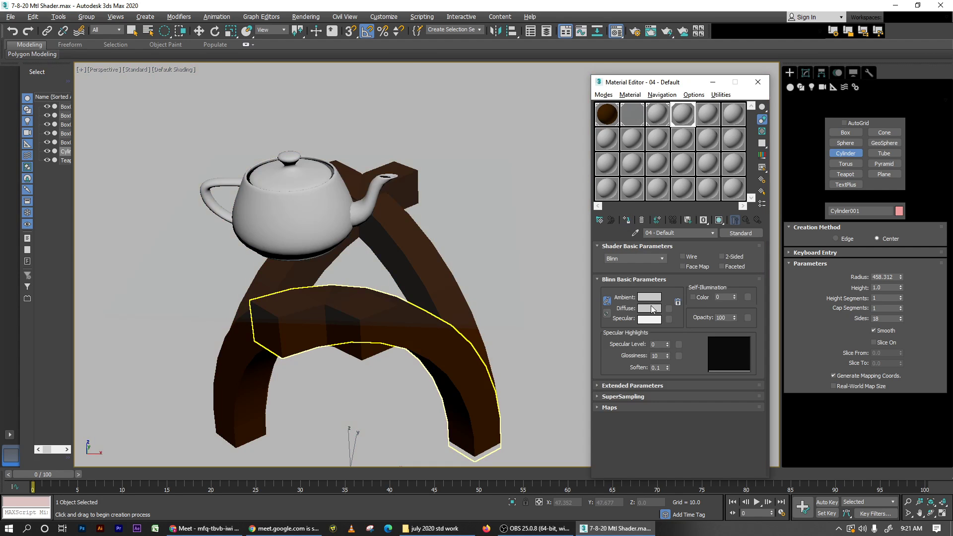
# Step: Set the floor material's diffuse colour to pure white (255, 255, 255) and select the teapot
pyautogui.click(652, 309)
pyautogui.moveTo(355, 114); pyautogui.dragTo(384, 115)
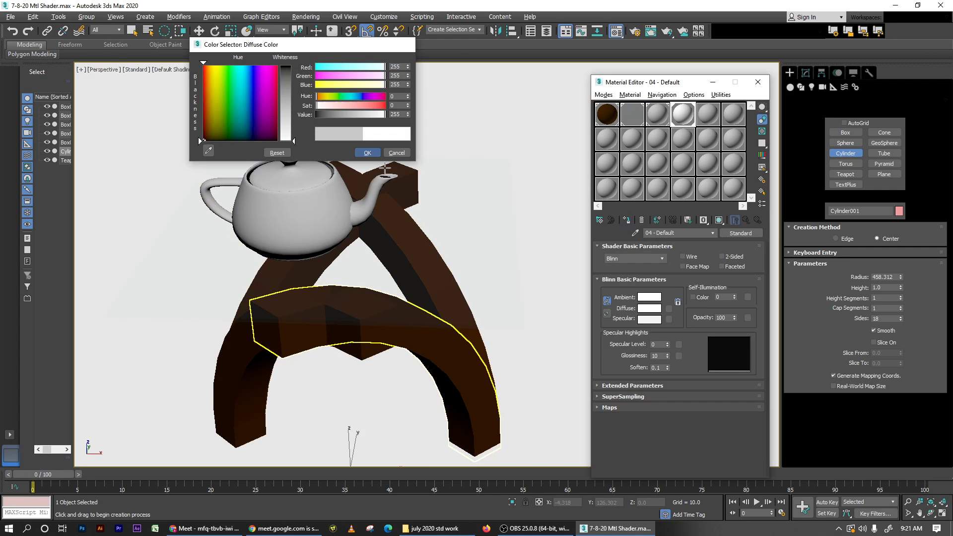
pyautogui.click(368, 152)
pyautogui.rightClick(321, 242)
pyautogui.click(321, 242)
pyautogui.moveTo(357, 288); pyautogui.dragTo(364, 279, button='middle')
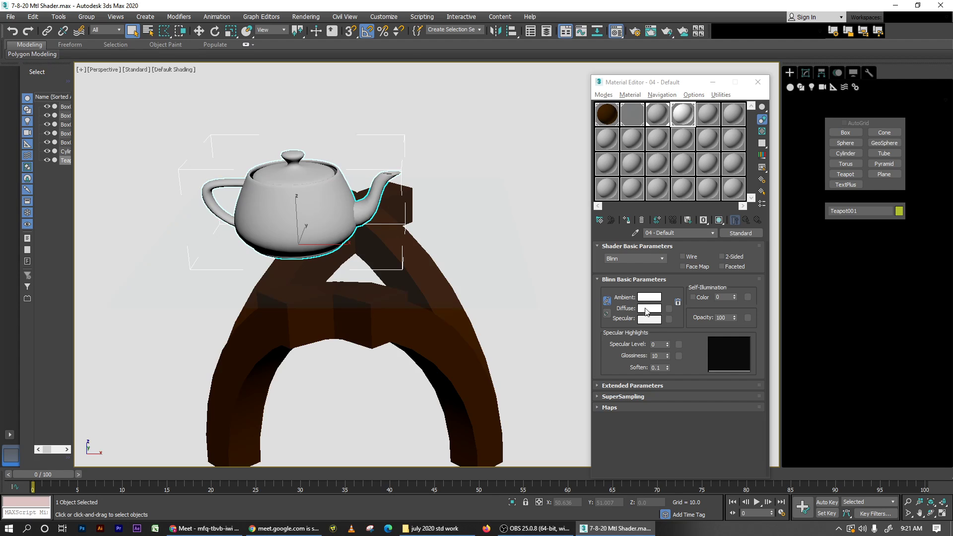
pyautogui.click(649, 309)
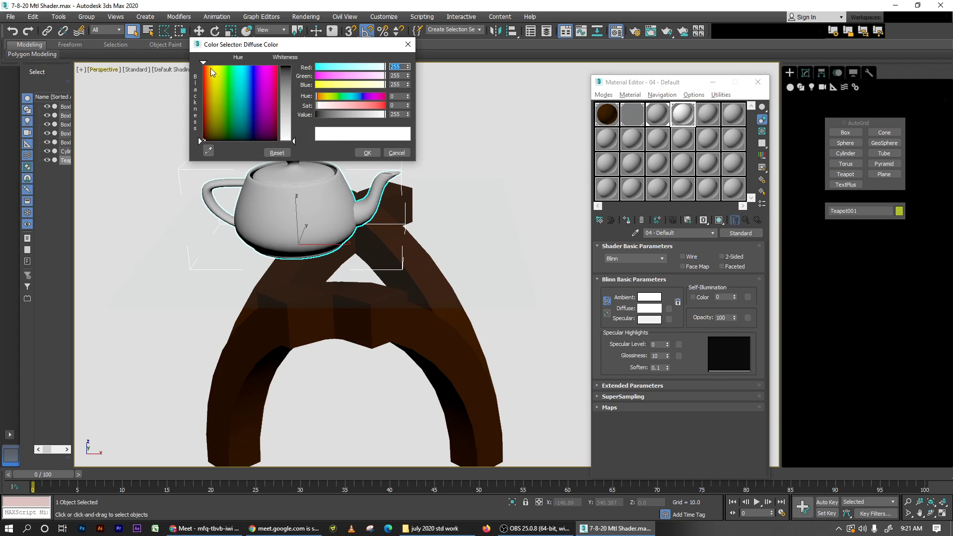
pyautogui.click(237, 67)
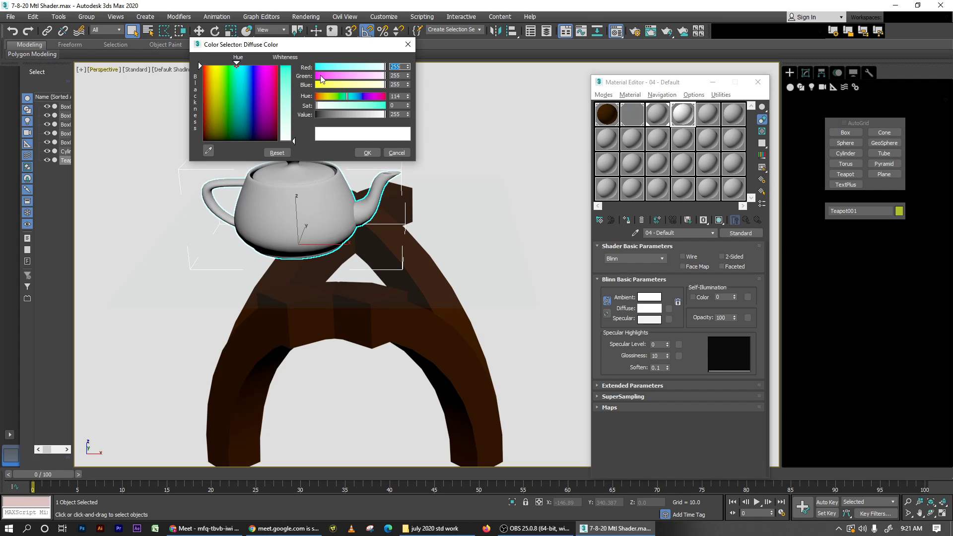
pyautogui.moveTo(293, 140); pyautogui.dragTo(293, 68)
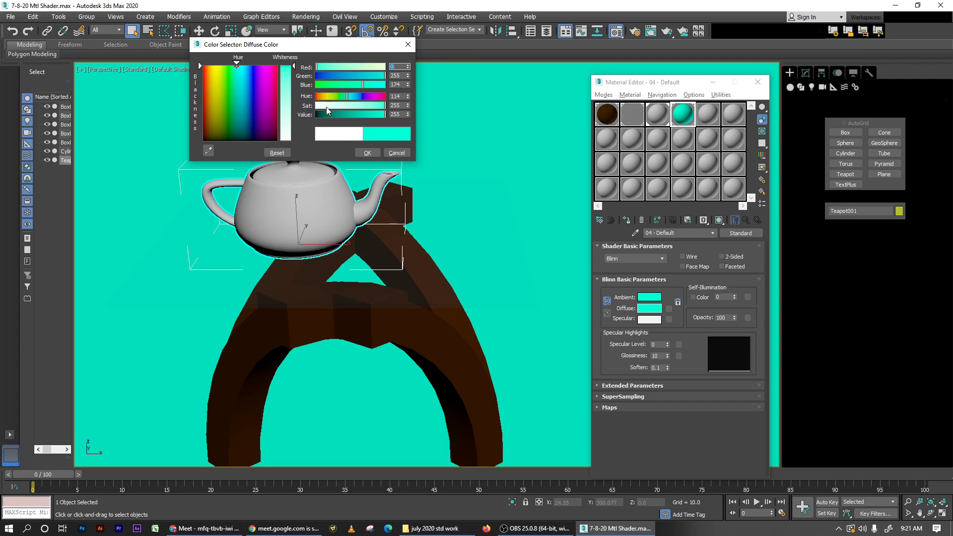
pyautogui.press('Escape')
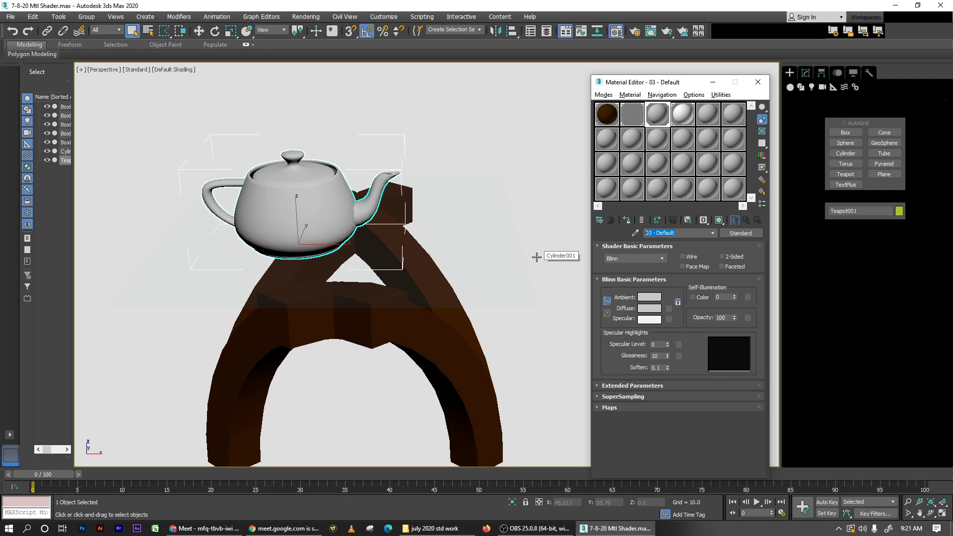
# Step: Rename the teapot's material, 03 - Default, as teapot and set its diffuse colour to teal, about RGB 0, 117, 94
pyautogui.write('teapot')
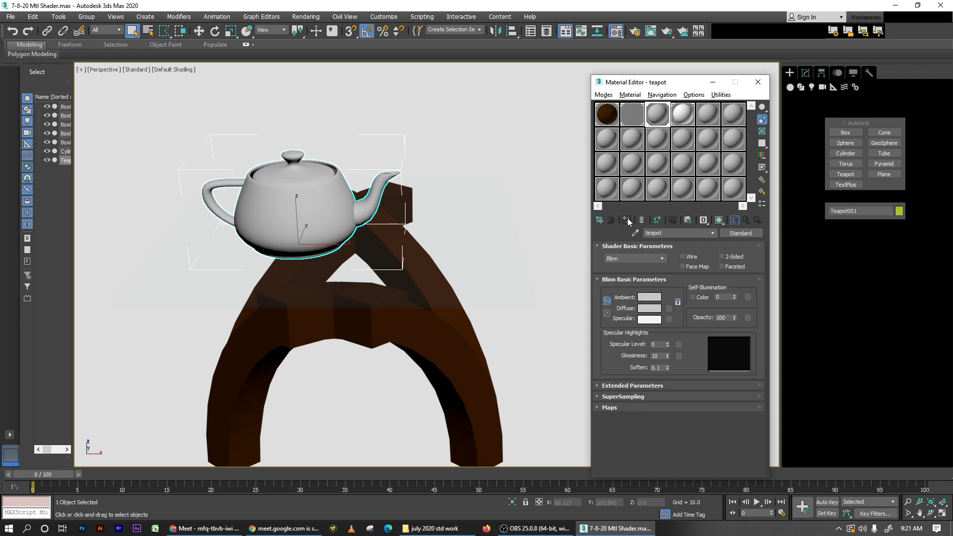
pyautogui.click(657, 311)
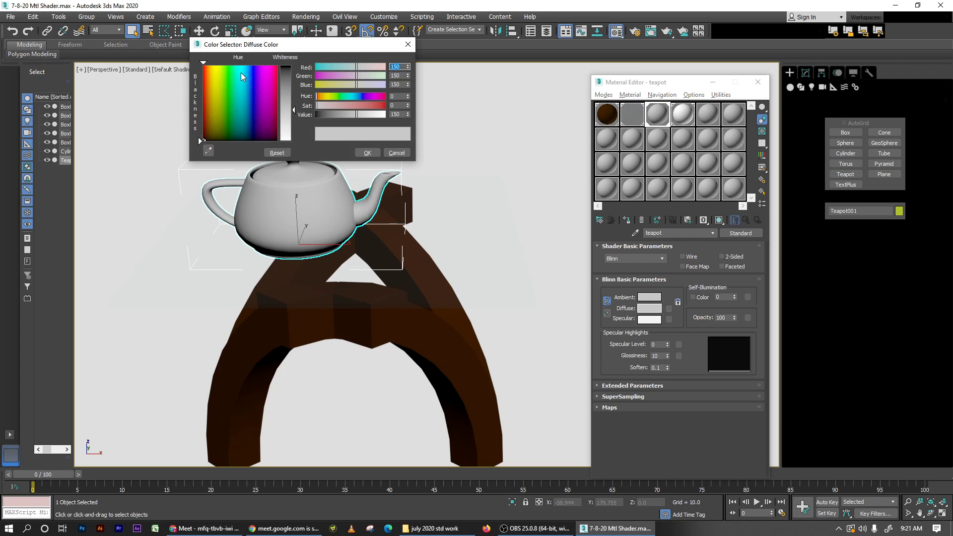
pyautogui.moveTo(240, 73); pyautogui.dragTo(241, 65)
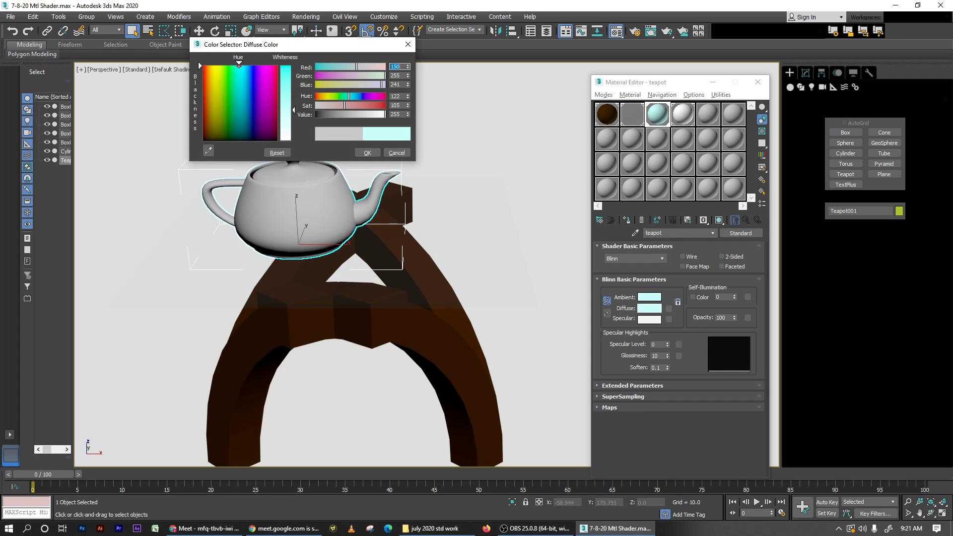
pyautogui.moveTo(344, 106); pyautogui.dragTo(424, 129)
pyautogui.moveTo(371, 114); pyautogui.dragTo(347, 121)
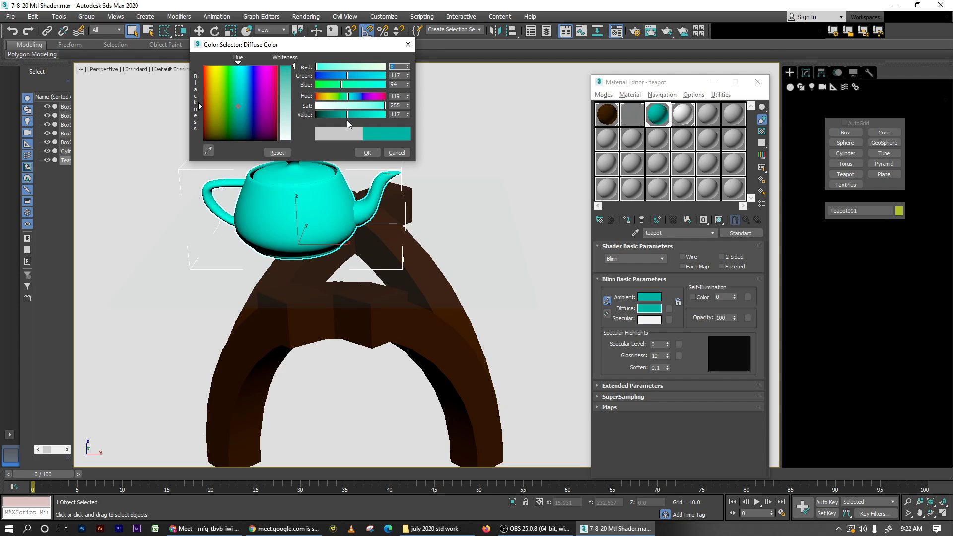
pyautogui.click(367, 152)
# Step: Render the Perspective view to check the materials on the white floor, and close the rendered image
pyautogui.keyDown('alt'); pyautogui.moveTo(485, 276); pyautogui.dragTo(402, 301, button='middle'); pyautogui.keyUp('alt')
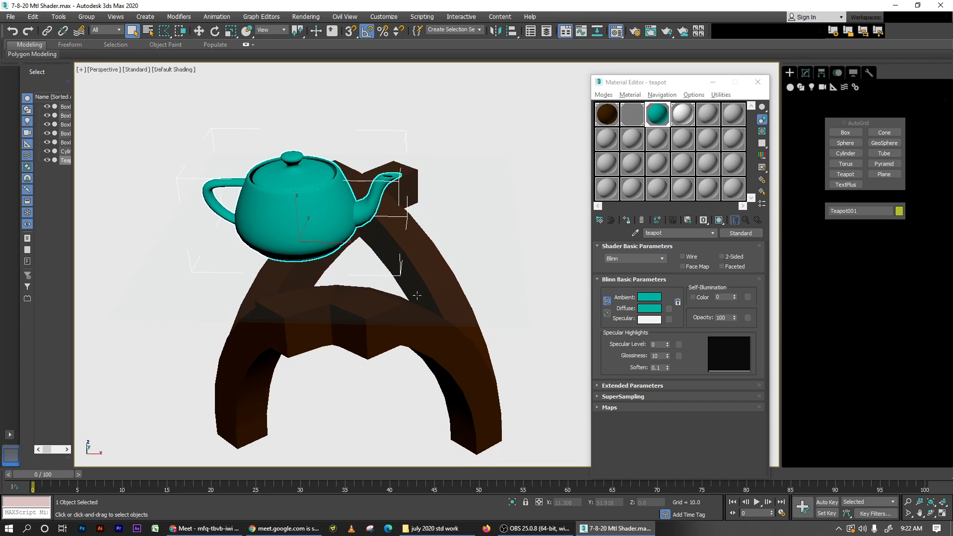
pyautogui.hotkey('shift', 'q')
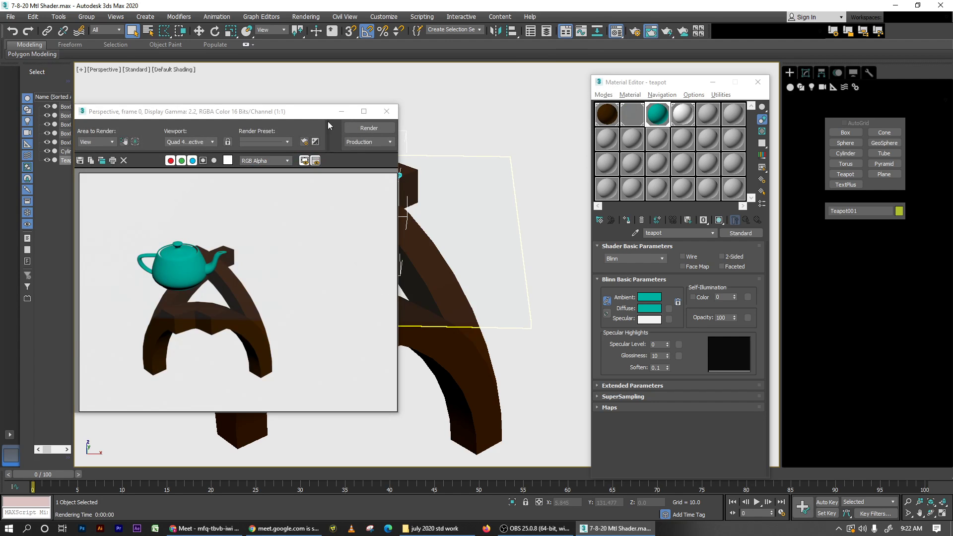
pyautogui.click(387, 112)
pyautogui.press('q')
# Step: Set the glass material's opacity to 10 and render the Perspective view again
pyautogui.click(626, 117)
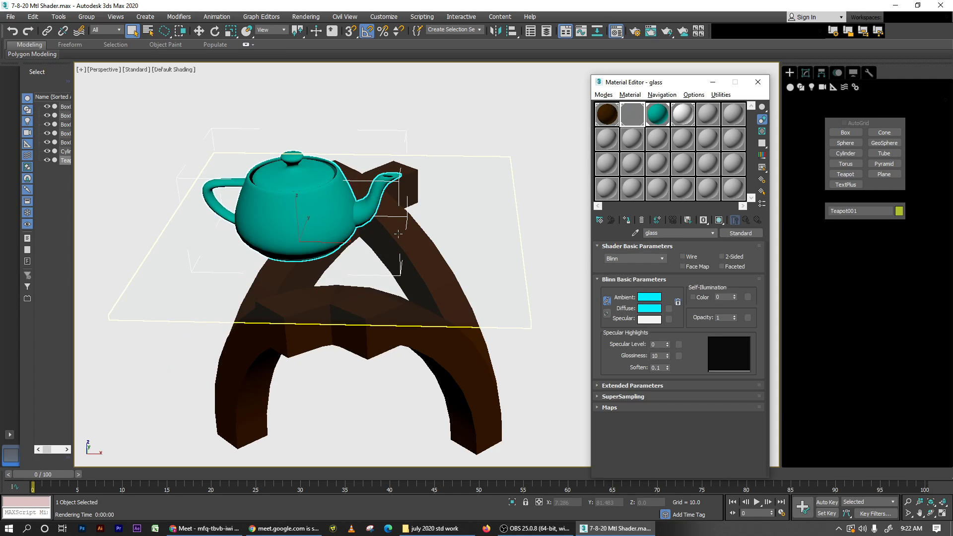
pyautogui.hotkey('shift', 'q')
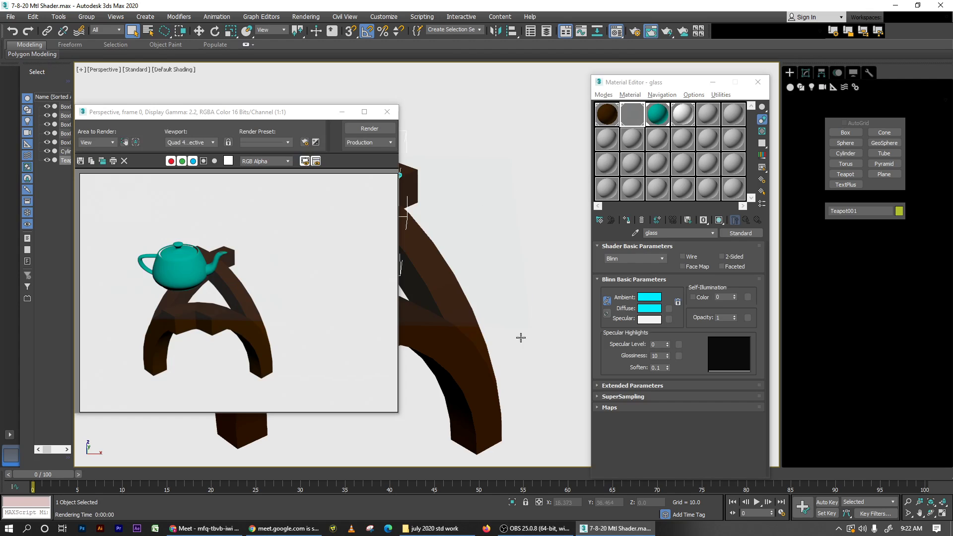
pyautogui.click(722, 318)
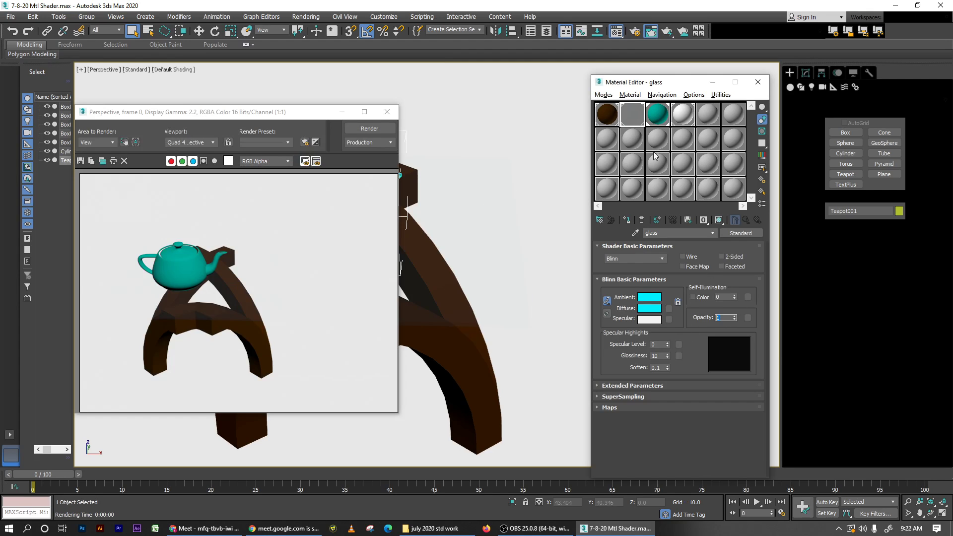
pyautogui.click(703, 327)
pyautogui.click(720, 318)
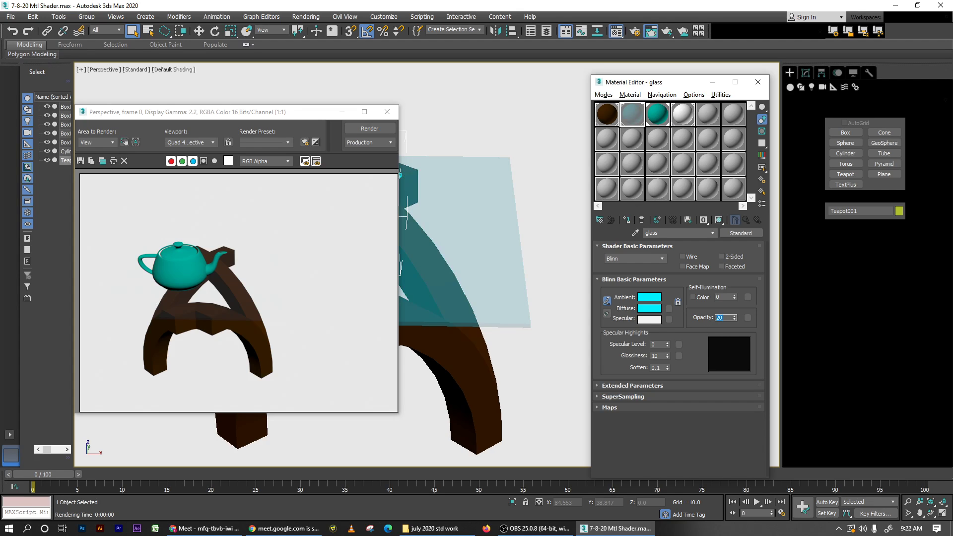
pyautogui.write('10')
pyautogui.press('Return')
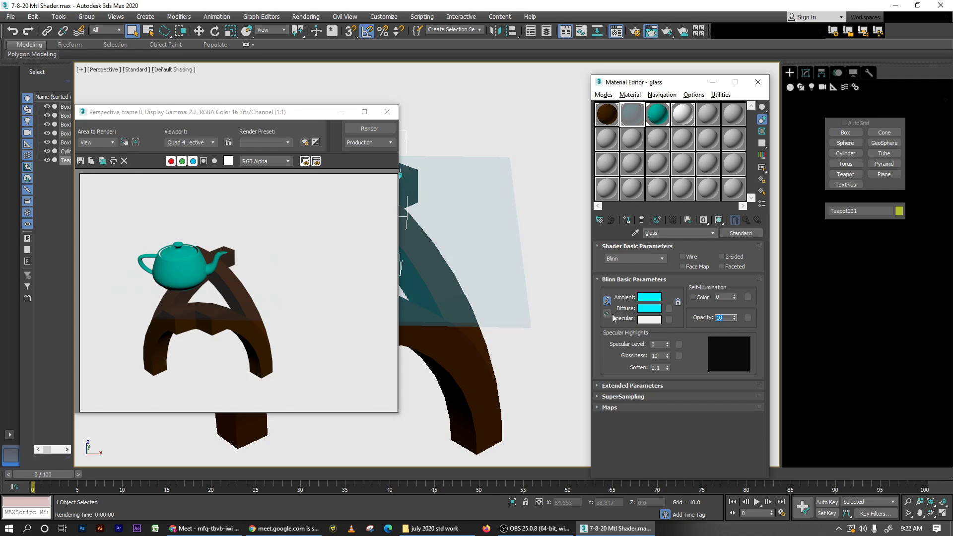
pyautogui.press('F9')
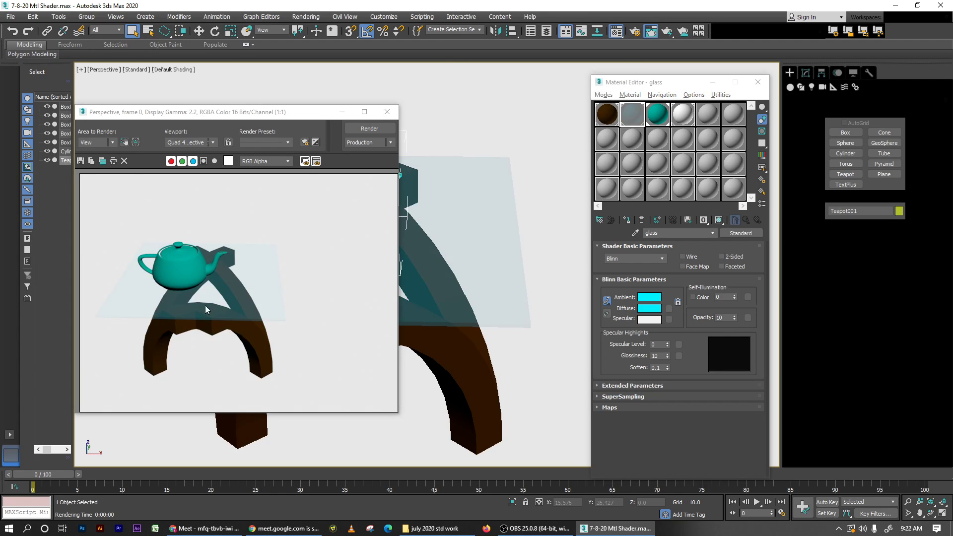
# Step: Render the table from a higher angle, set the glass material's opacity to 20, and render the Perspective view again
pyautogui.keyDown('alt'); pyautogui.moveTo(553, 335); pyautogui.dragTo(556, 355, button='middle'); pyautogui.keyUp('alt')
pyautogui.press('F9')
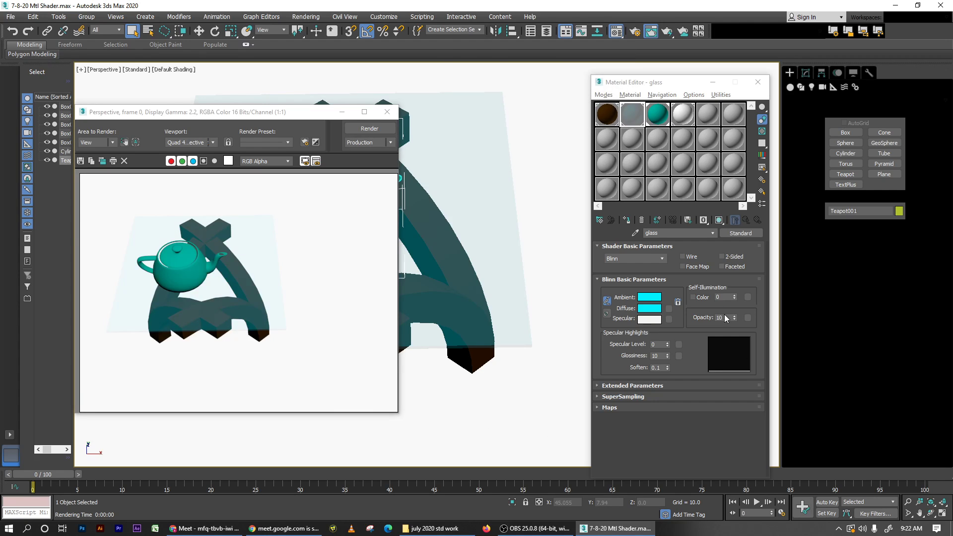
pyautogui.doubleClick(721, 317)
pyautogui.write('20')
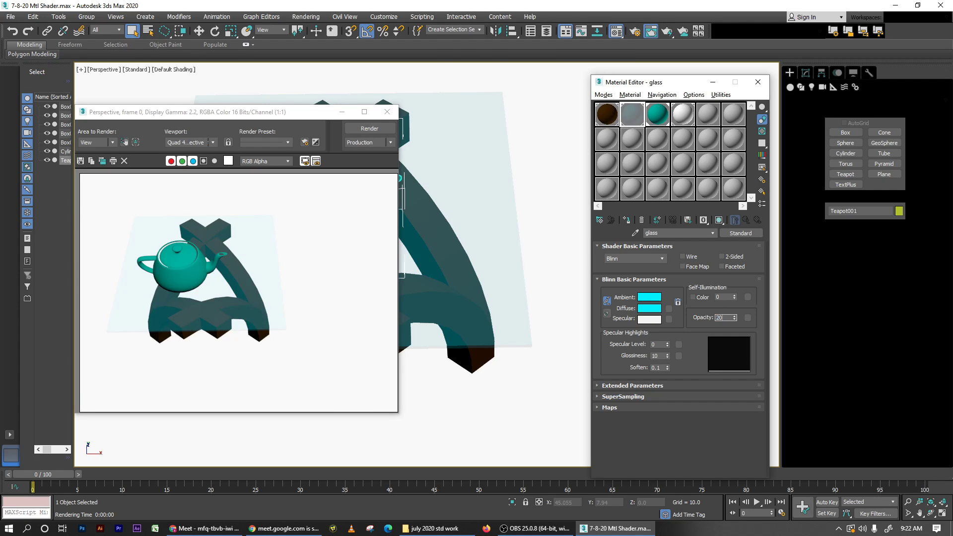
pyautogui.press('Return')
pyautogui.press('F9')
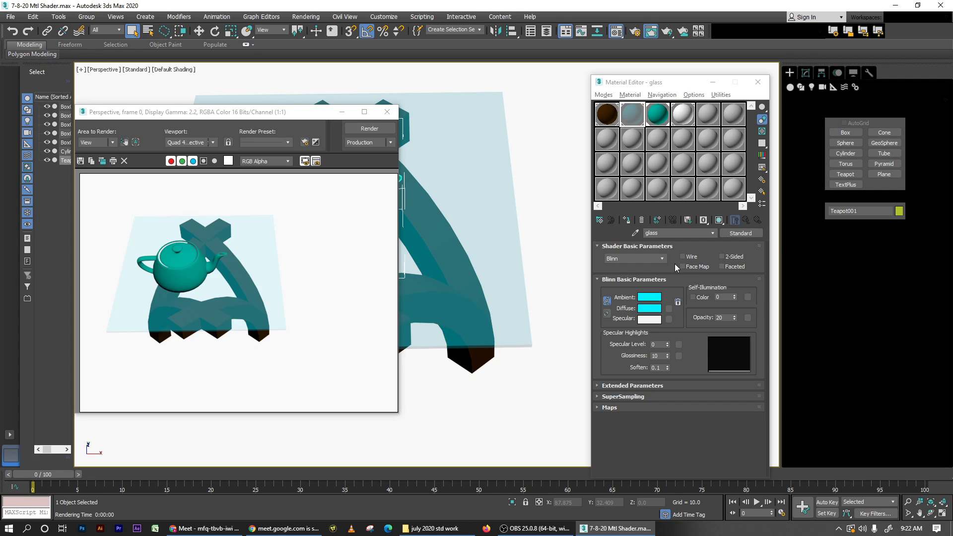
pyautogui.click(343, 113)
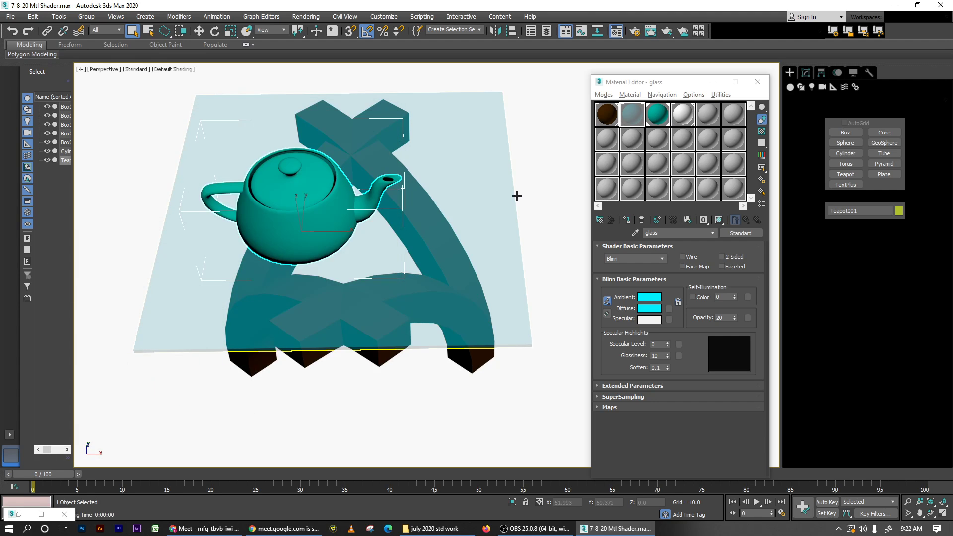
pyautogui.keyDown('alt'); pyautogui.moveTo(343, 392); pyautogui.dragTo(333, 291, button='middle'); pyautogui.keyUp('alt')
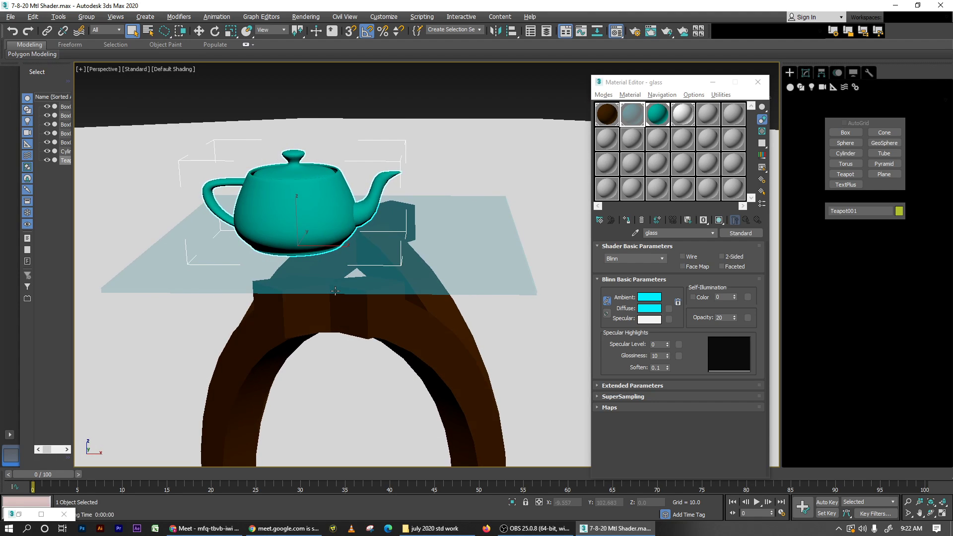
pyautogui.click(660, 120)
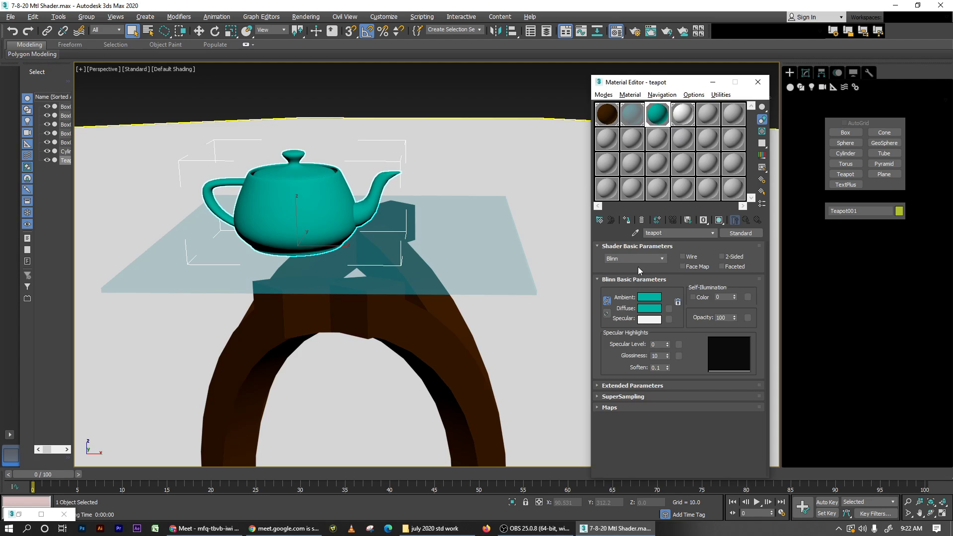
pyautogui.click(618, 261)
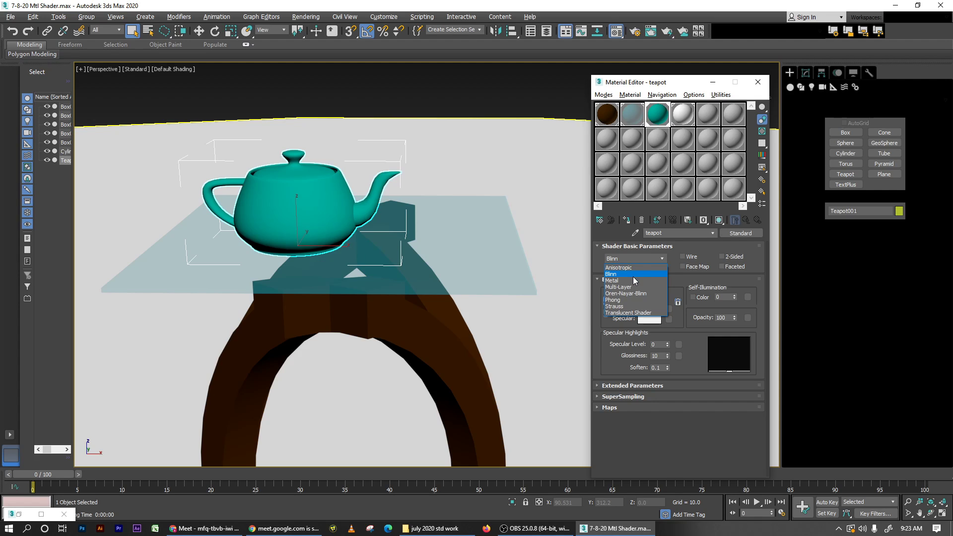
pyautogui.click(633, 277)
pyautogui.click(608, 147)
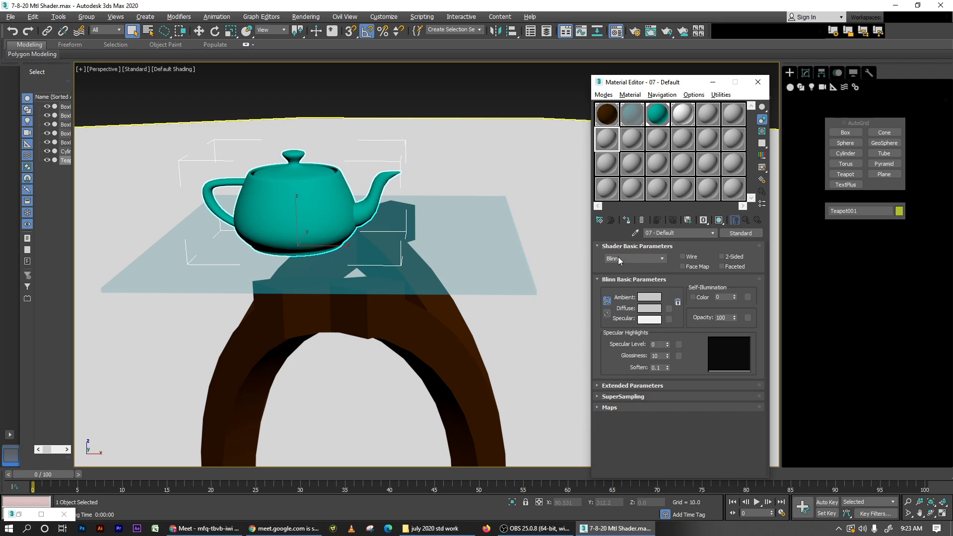
pyautogui.click(639, 141)
pyautogui.click(659, 145)
# Step: Change the teapot material's shader to Anisotropic, expand its basic parameters, and render a closer view of the teapot
pyautogui.click(659, 114)
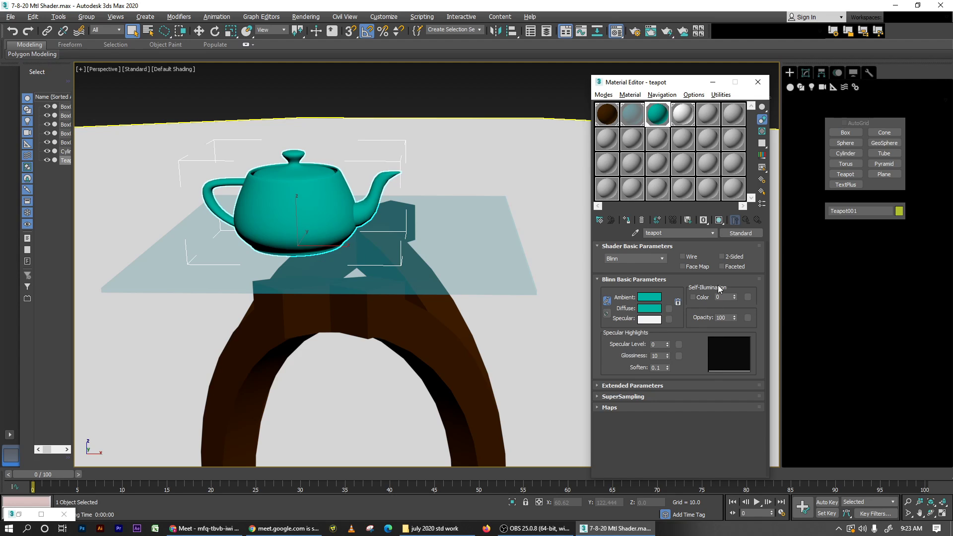
pyautogui.click(627, 259)
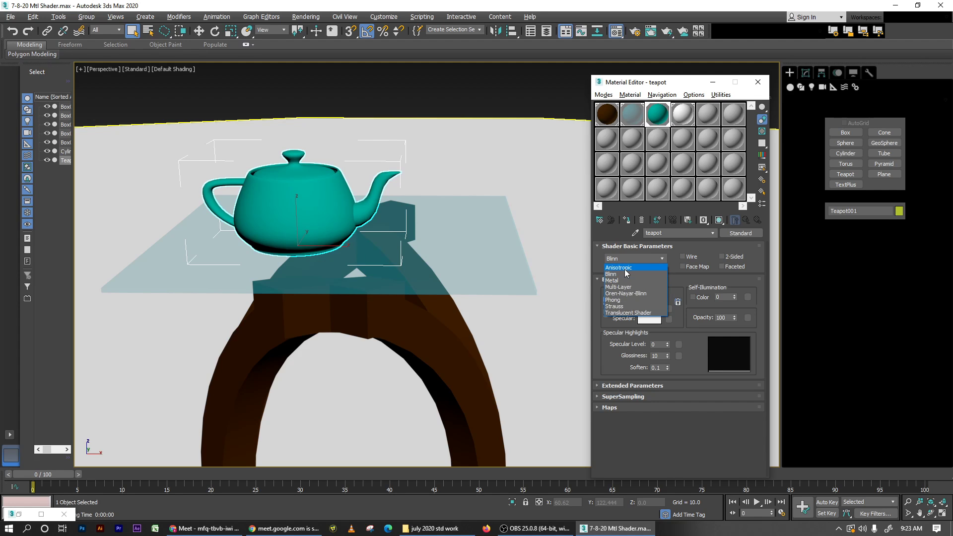
pyautogui.click(624, 268)
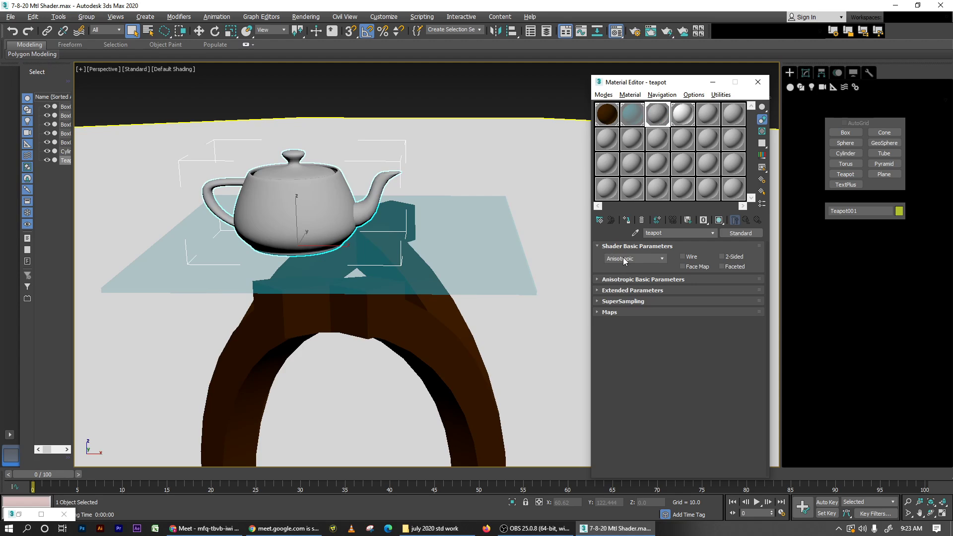
pyautogui.click(633, 279)
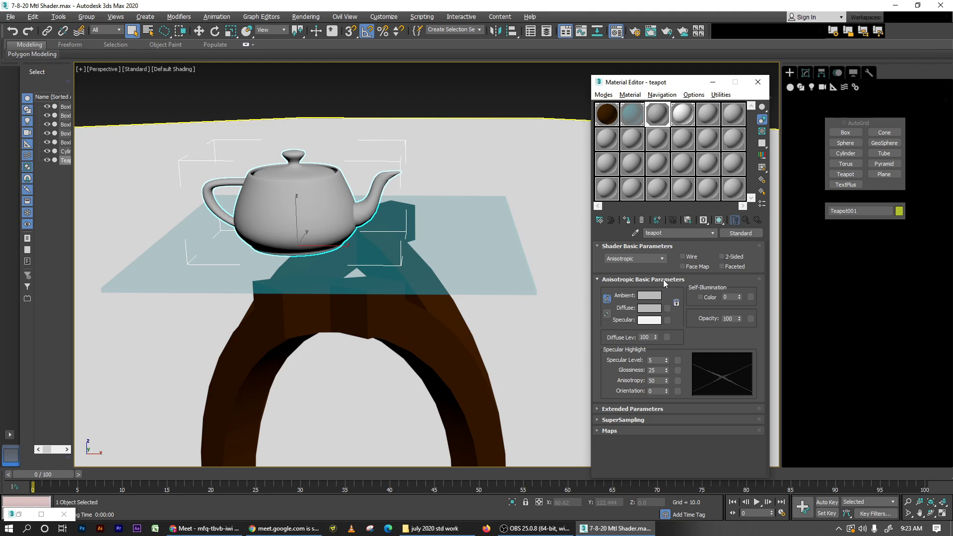
pyautogui.keyDown('alt'); pyautogui.moveTo(365, 290); pyautogui.dragTo(367, 310, button='middle'); pyautogui.keyUp('alt')
pyautogui.scroll(3, 366, 311)
pyautogui.keyDown('alt'); pyautogui.moveTo(326, 266); pyautogui.dragTo(377, 307, button='middle'); pyautogui.keyUp('alt')
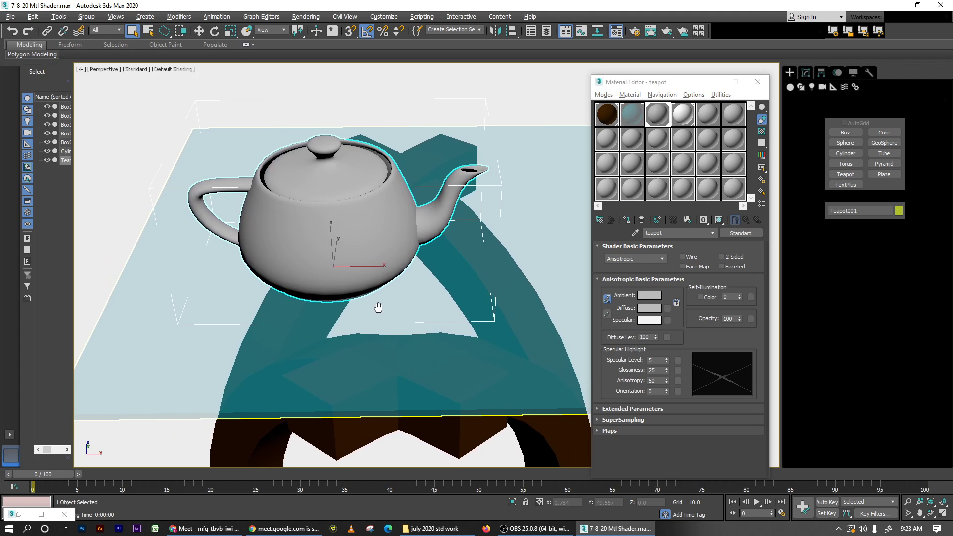
pyautogui.hotkey('shift', 'q')
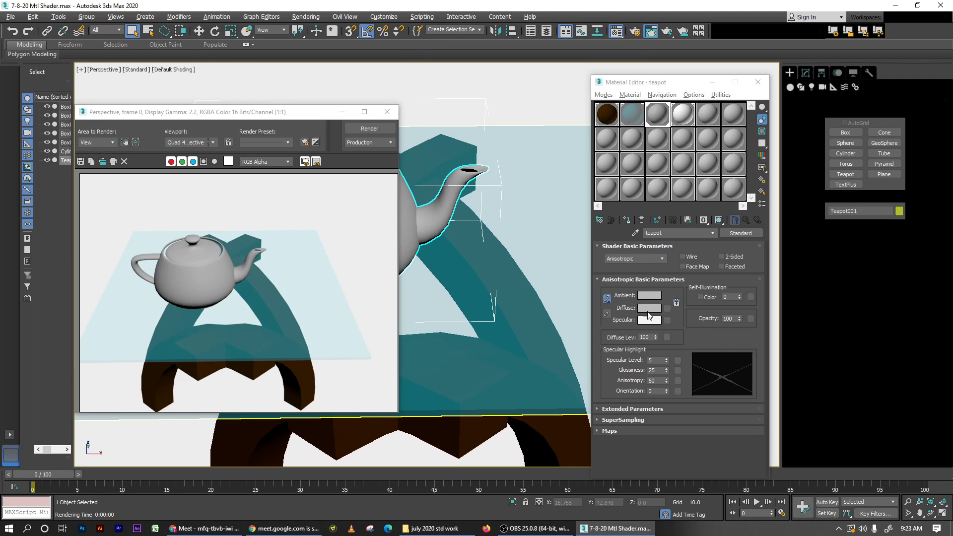
# Step: Set the teapot material's diffuse colour to bright turquoise, about RGB 0, 245, 138, and re-render the view
pyautogui.click(649, 308)
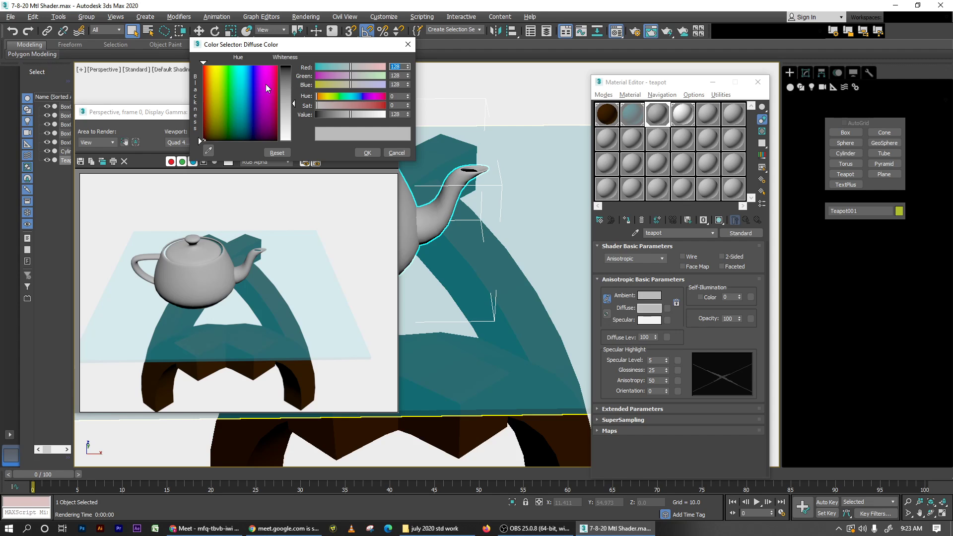
pyautogui.click(237, 69)
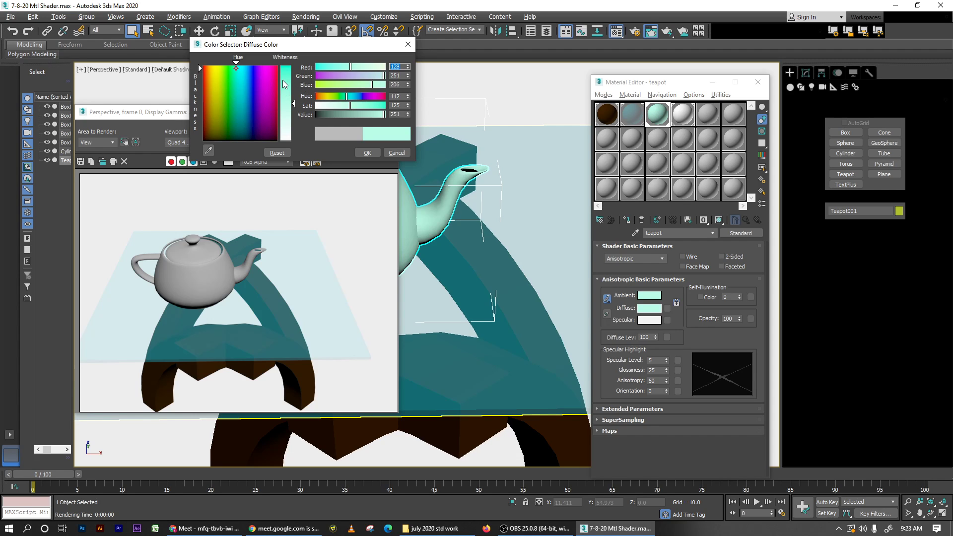
pyautogui.click(237, 68)
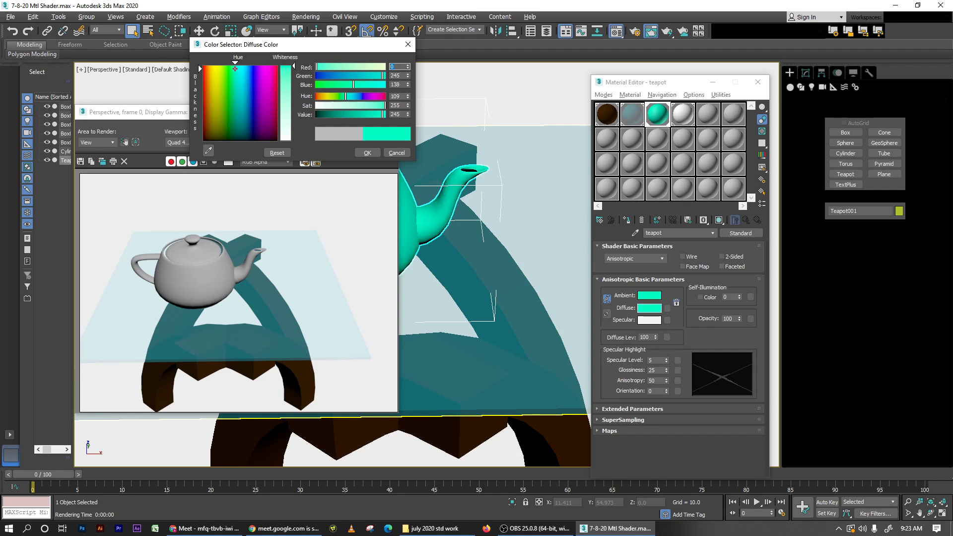
pyautogui.click(368, 153)
pyautogui.click(369, 129)
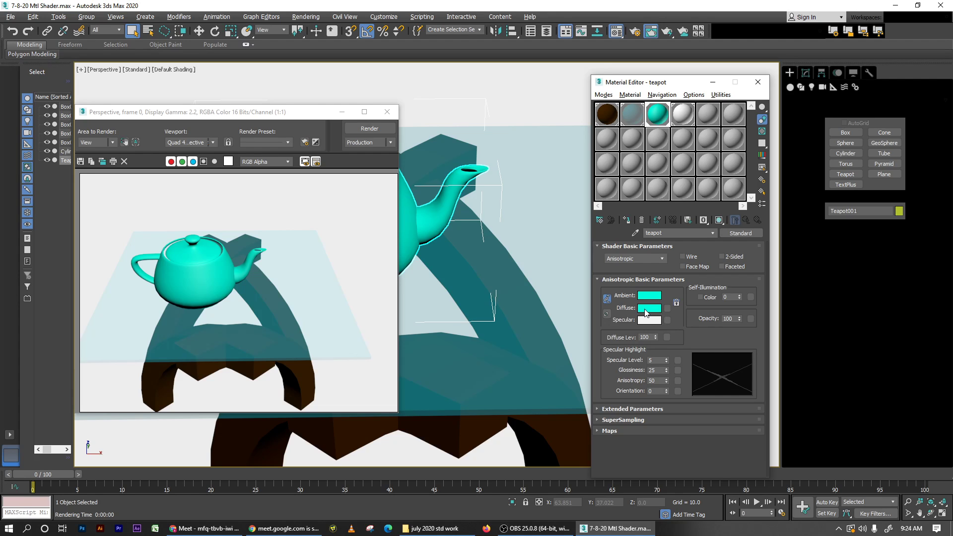
# Step: Set the teapot material's diffuse level to 50 and render the Perspective view
pyautogui.click(626, 341)
pyautogui.write('50')
pyautogui.press('Return')
pyautogui.hotkey('shift', 'q')
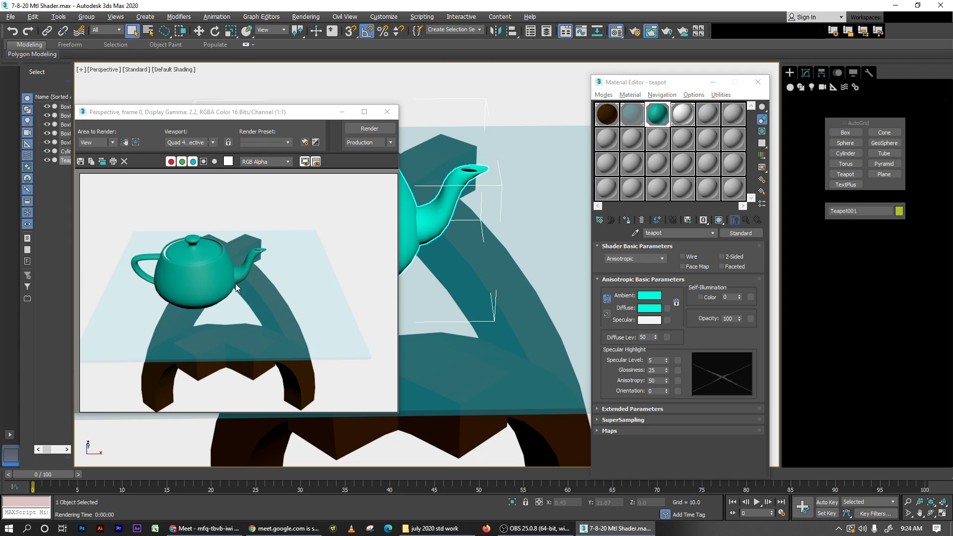
# Step: Lower the teapot material's diffuse level to 20 and render the teapot from closer up
pyautogui.scroll(4, 472, 291)
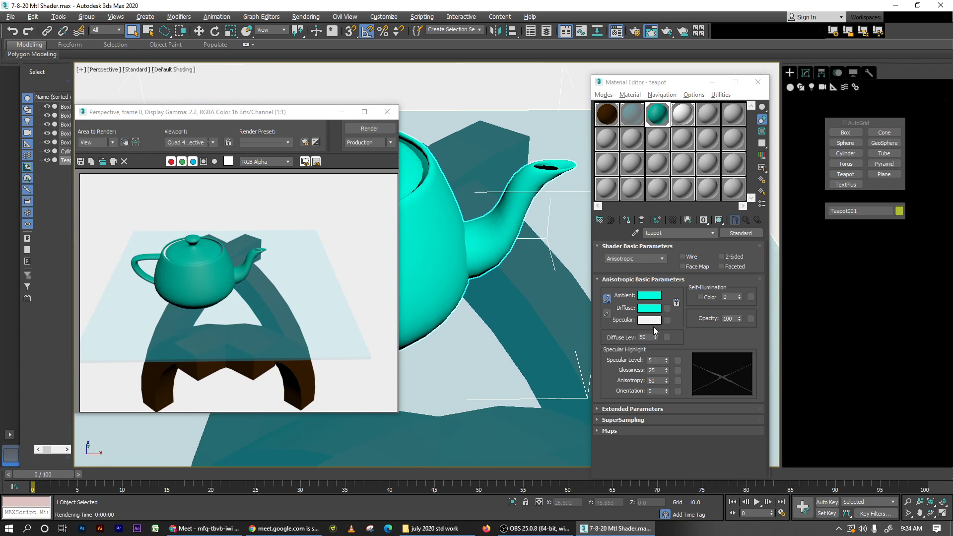
pyautogui.doubleClick(652, 337)
pyautogui.write('2')
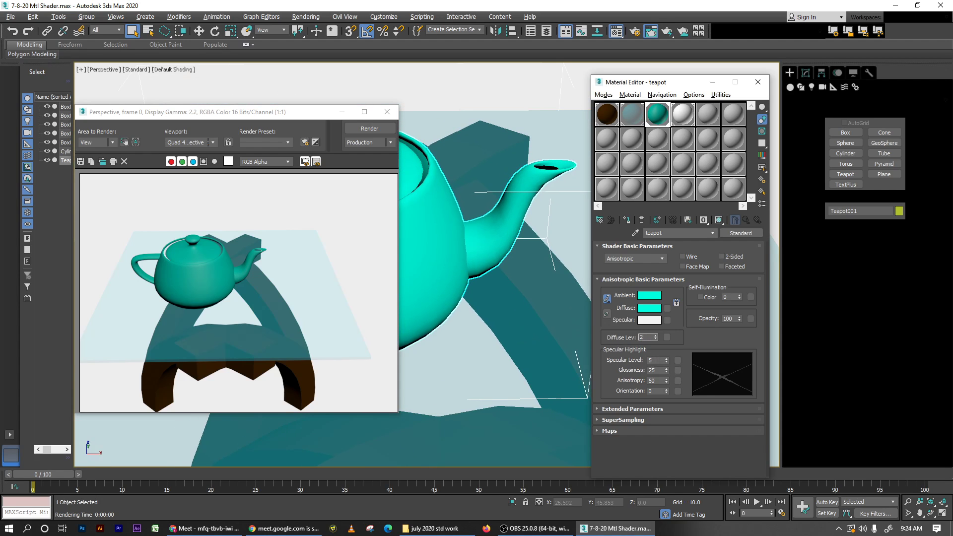
pyautogui.write('0')
pyautogui.press('Return')
pyautogui.hotkey('shift', 'q')
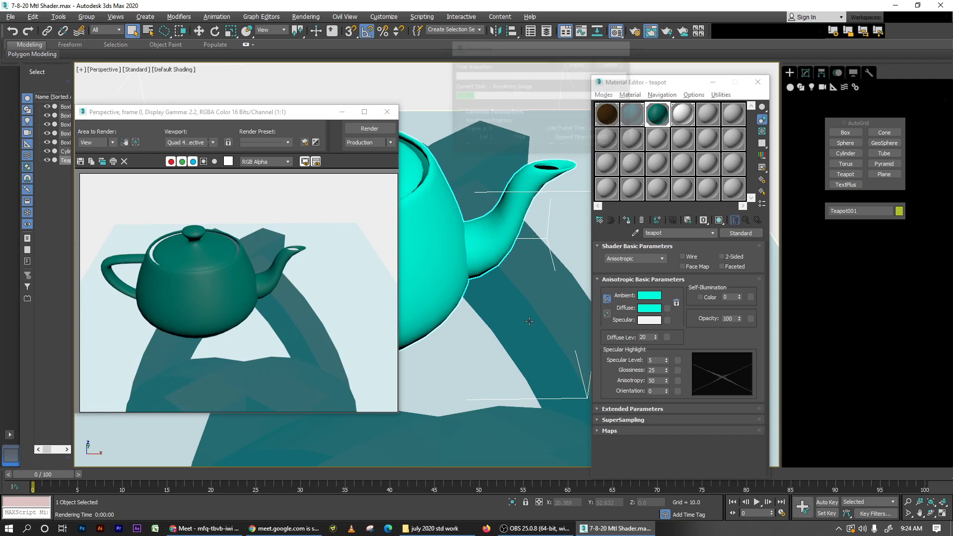
# Step: Set the teapot material's diffuse level to 10 and render the view again
pyautogui.doubleClick(651, 337)
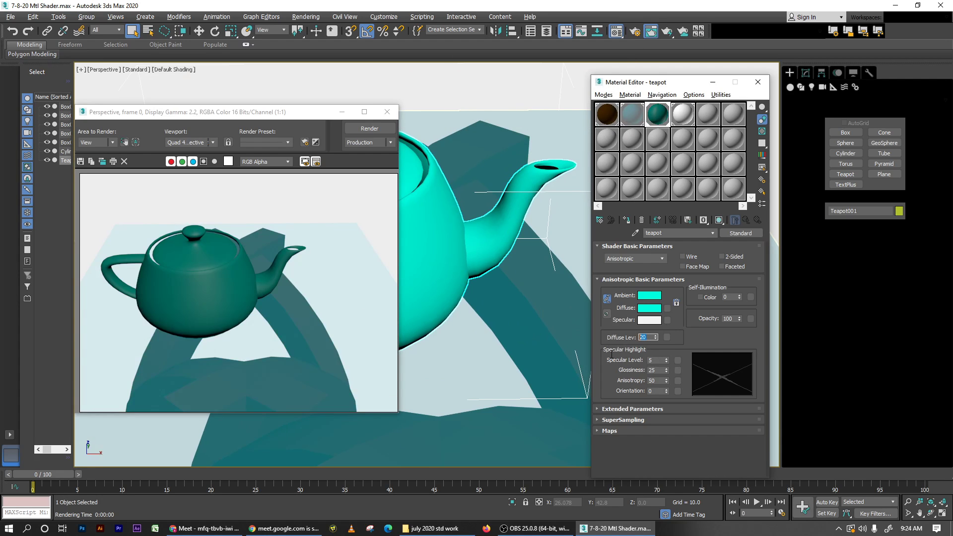
pyautogui.write('10')
pyautogui.press('Return')
pyautogui.hotkey('shift', 'q')
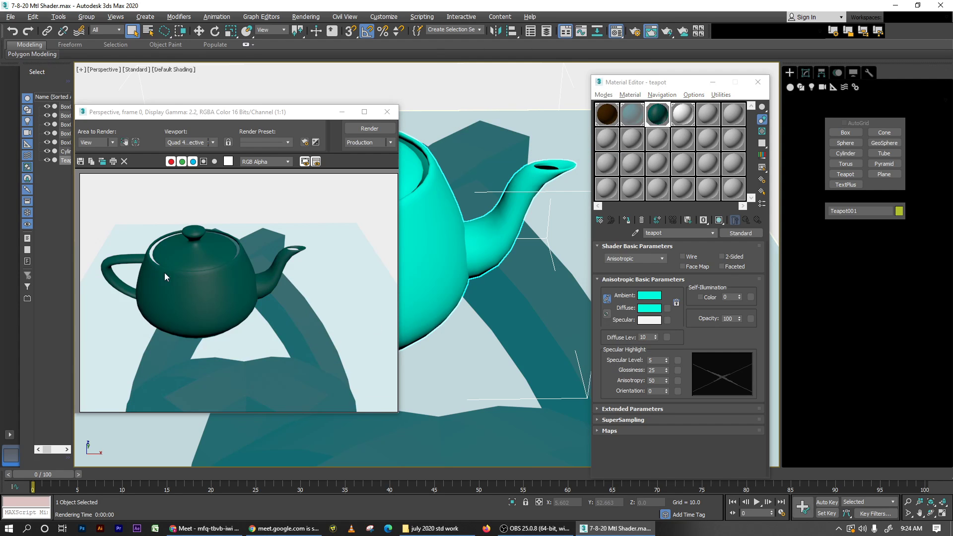
# Step: Reduce the teapot material's diffuse level to 5 and re-render the view
pyautogui.doubleClick(651, 337)
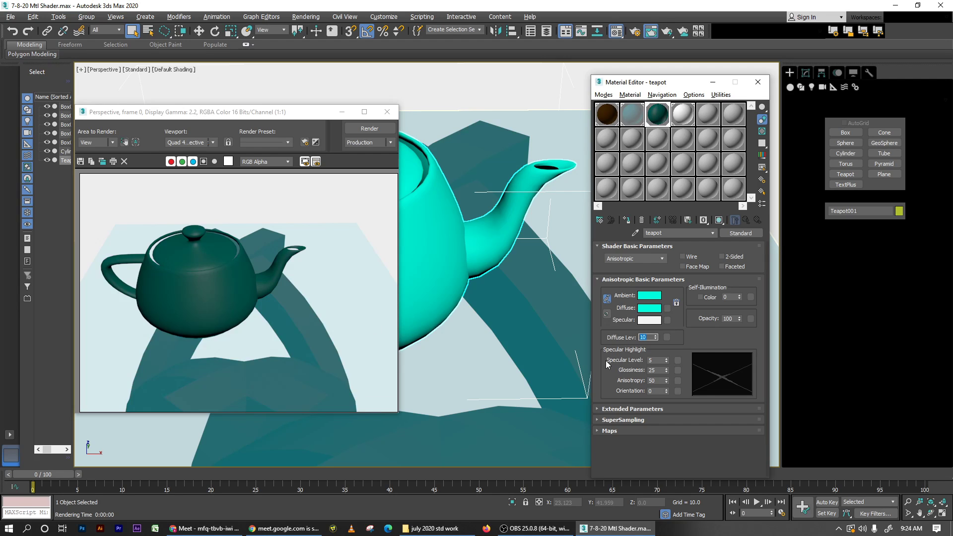
pyautogui.write('5')
pyautogui.press('Return')
pyautogui.hotkey('shift', 'q')
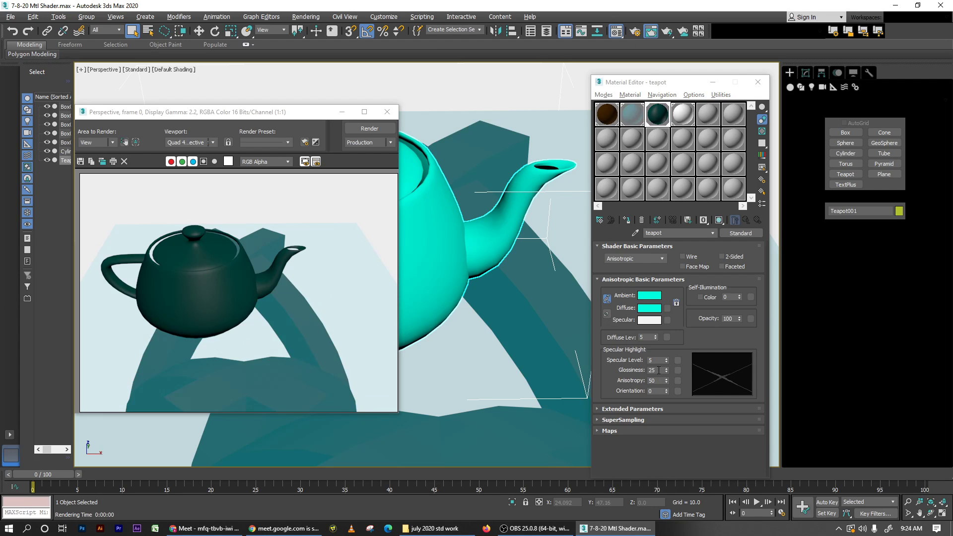
# Step: Set the teapot material's specular level to 14 and open its enlarged sample preview beside the rendered image
pyautogui.click(647, 338)
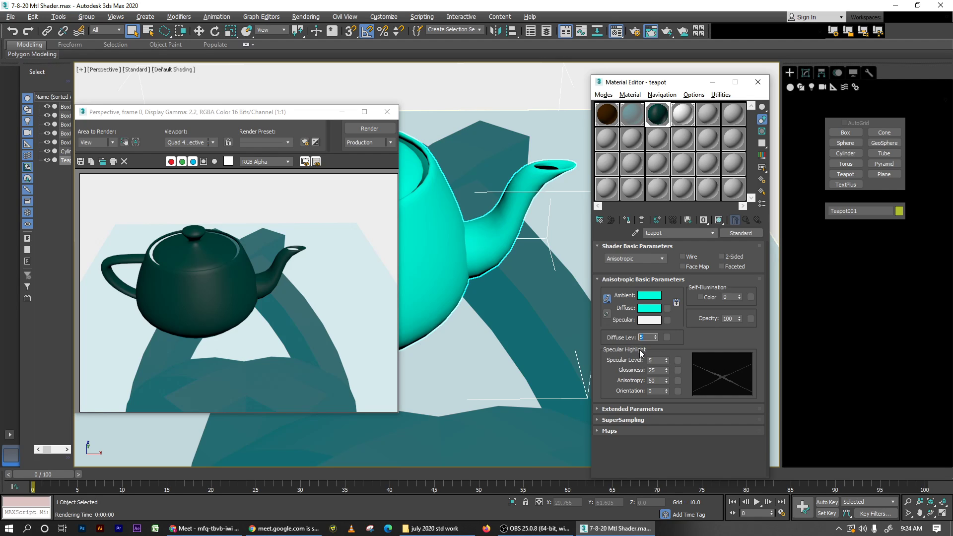
pyautogui.click(639, 362)
pyautogui.write('14')
pyautogui.press('Return')
pyautogui.doubleClick(668, 112)
pyautogui.moveTo(243, 370); pyautogui.dragTo(472, 184)
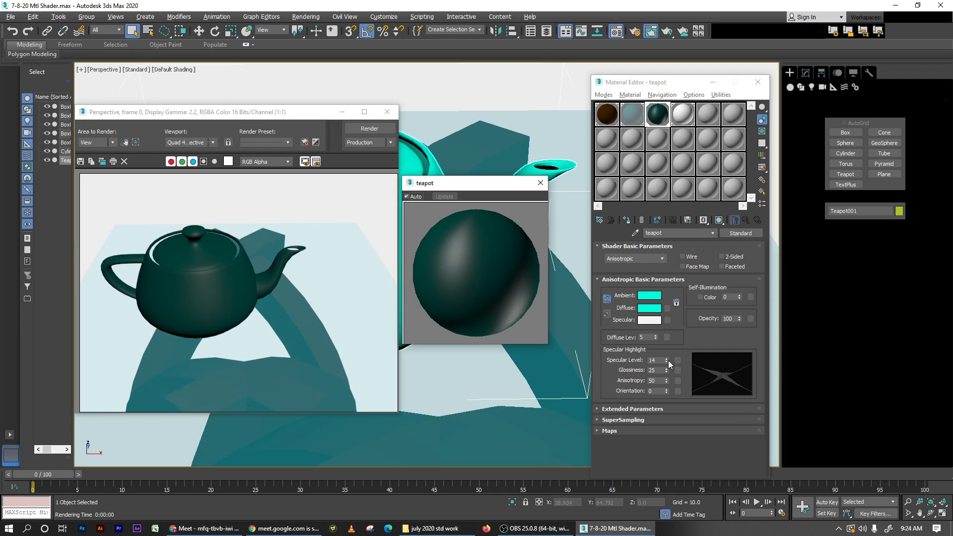
# Step: Try specular levels of 41, 54 and 90 on the teapot material, rendering the view at each value
pyautogui.moveTo(665, 360); pyautogui.dragTo(665, 348)
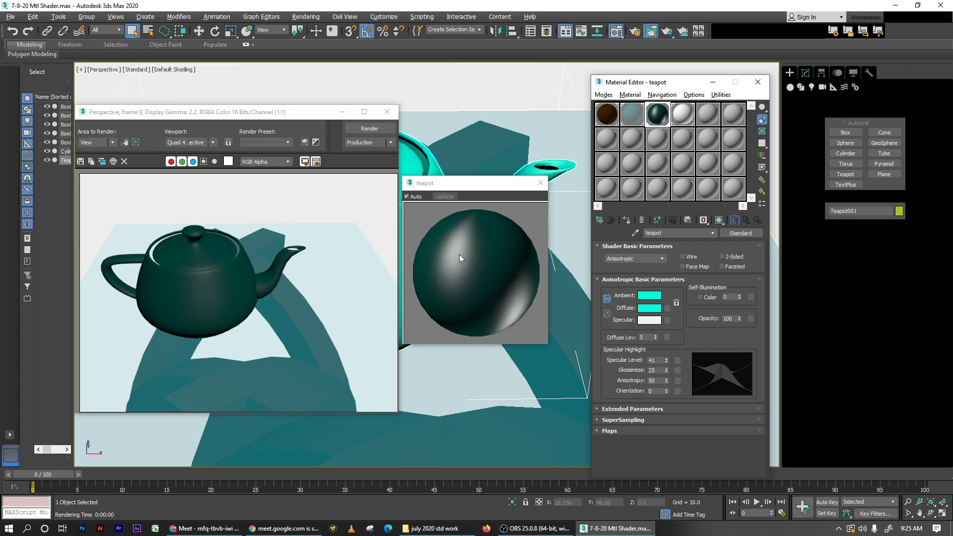
pyautogui.hotkey('shift', 'q')
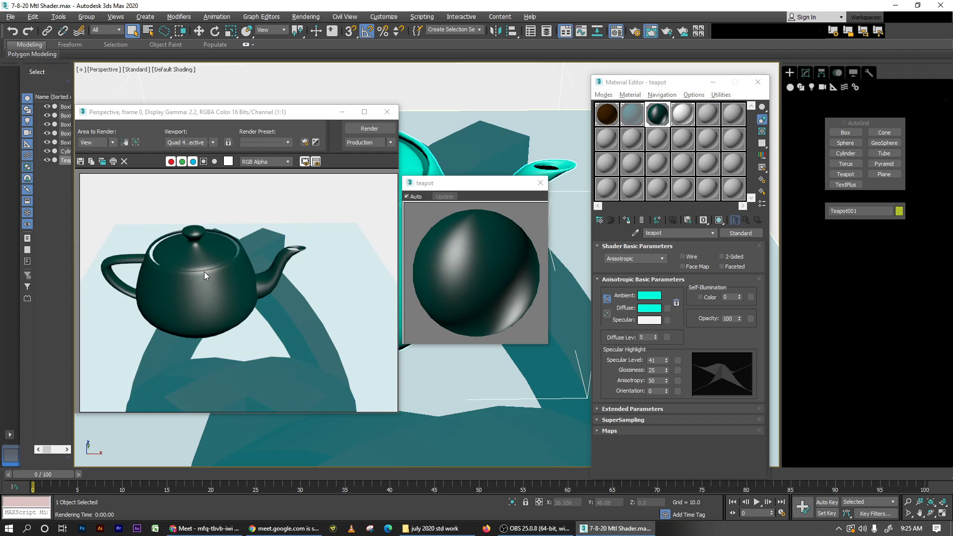
pyautogui.moveTo(666, 360); pyautogui.dragTo(665, 340)
pyautogui.hotkey('shift', 'q')
pyautogui.hotkey('shift', 'q')
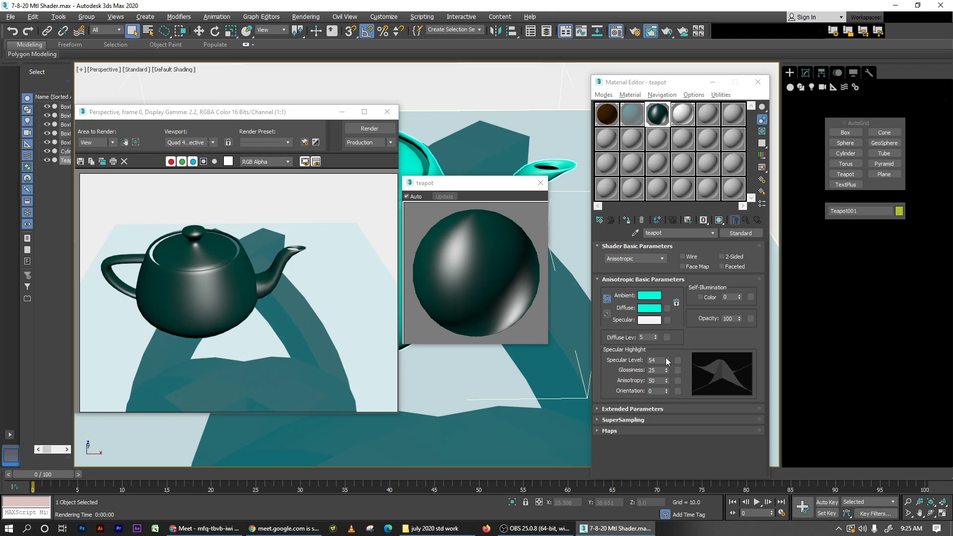
pyautogui.moveTo(666, 359); pyautogui.dragTo(666, 350)
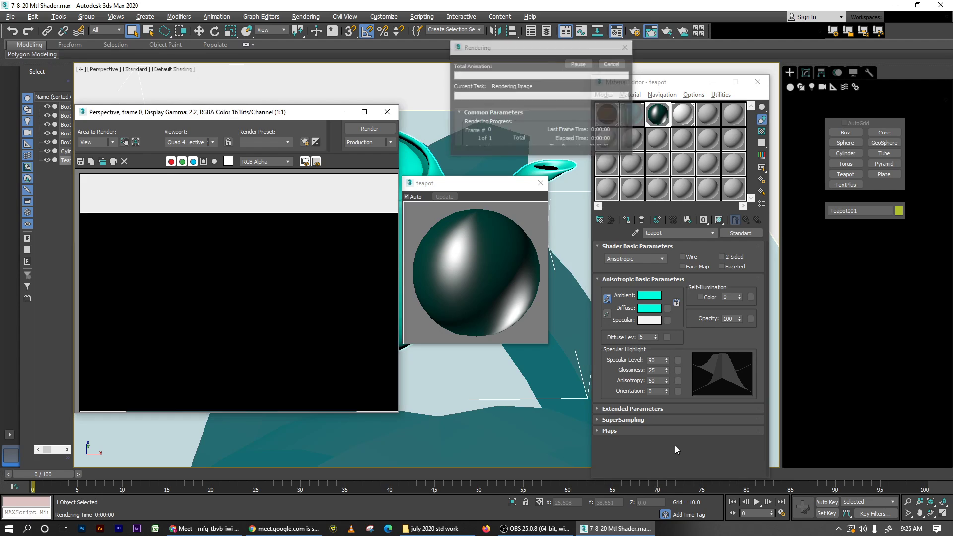
# Step: Try a specular level of 18, settle it at 51, and raise the teapot material's glossiness to 61
pyautogui.moveTo(667, 359); pyautogui.dragTo(672, 415)
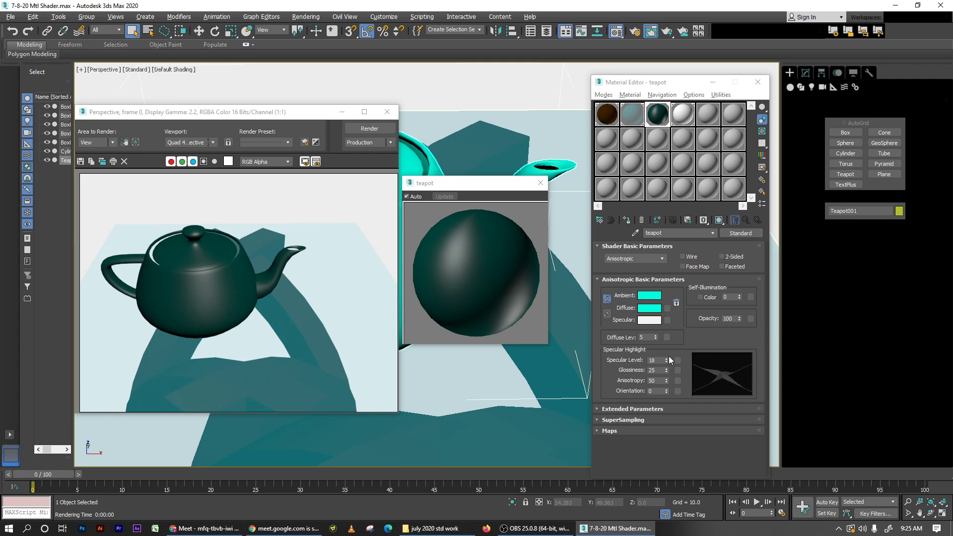
pyautogui.moveTo(665, 358); pyautogui.dragTo(664, 342)
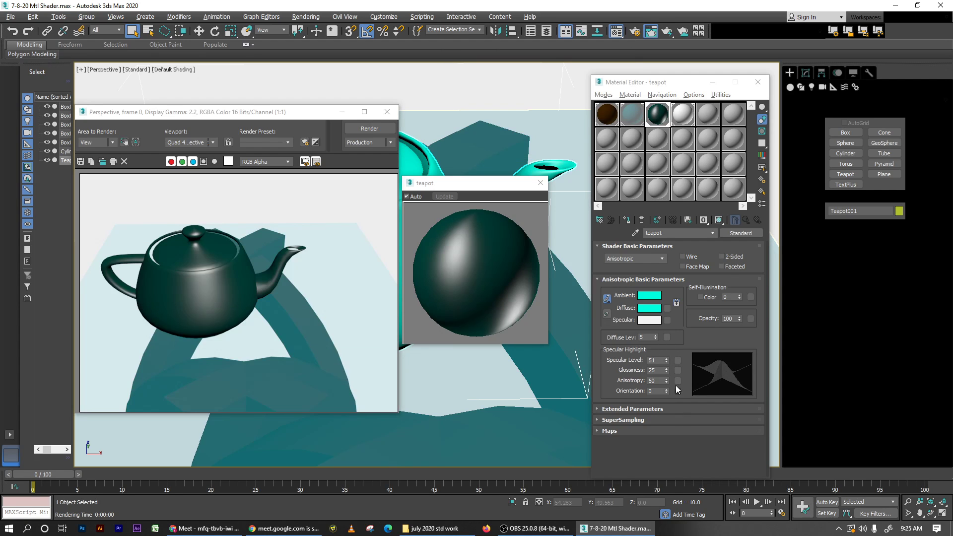
pyautogui.moveTo(665, 372); pyautogui.dragTo(674, 354)
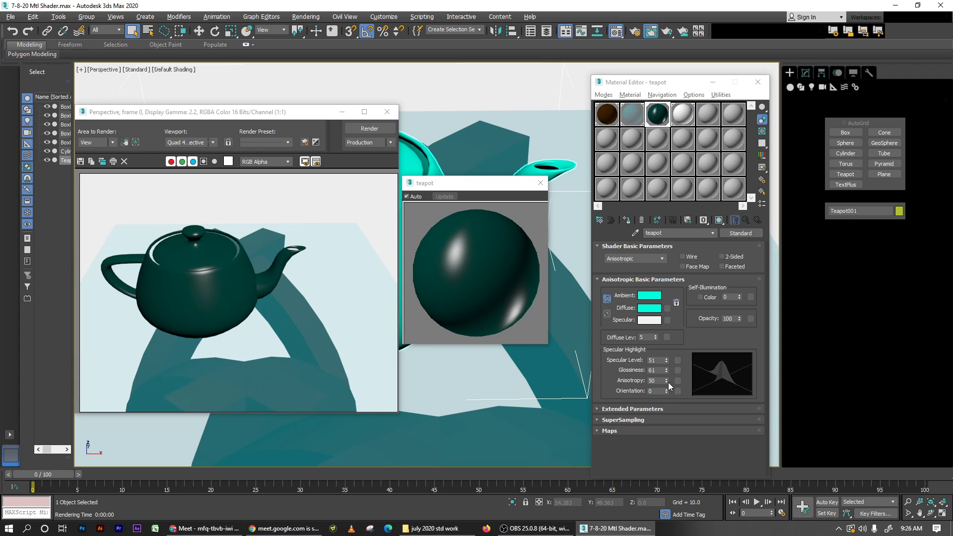
# Step: Try anisotropy values of 15 and 0 on the teapot material
pyautogui.doubleClick(655, 370)
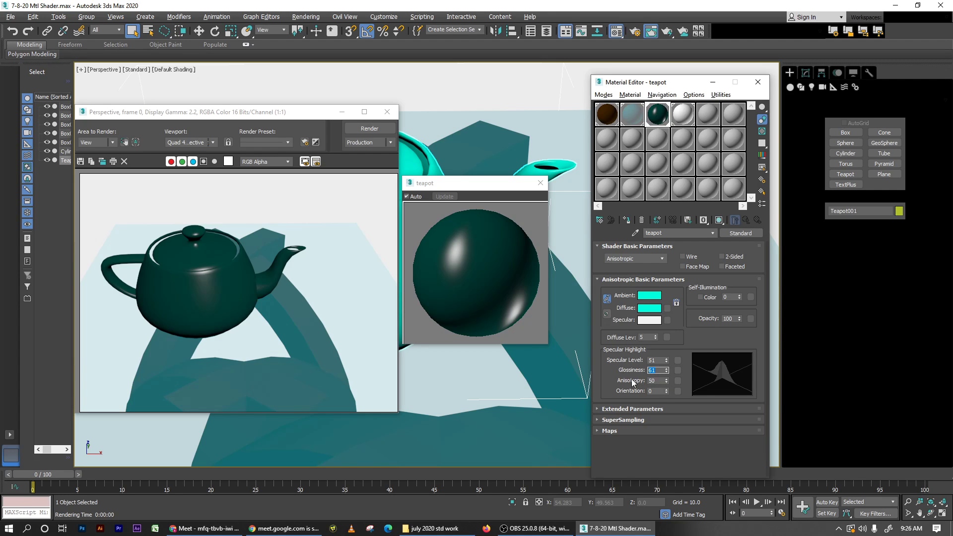
pyautogui.click(666, 379)
pyautogui.moveTo(666, 380); pyautogui.dragTo(666, 398)
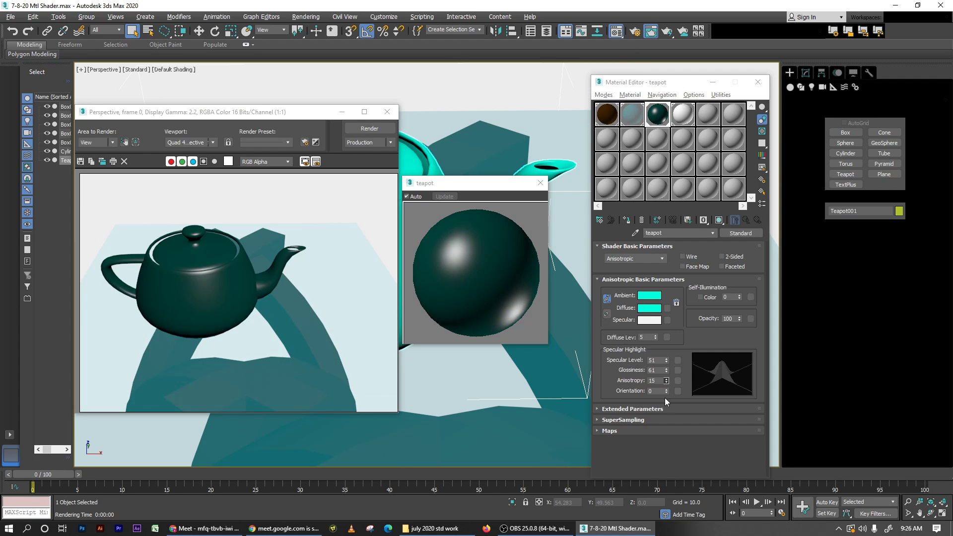
pyautogui.moveTo(664, 398); pyautogui.dragTo(664, 404)
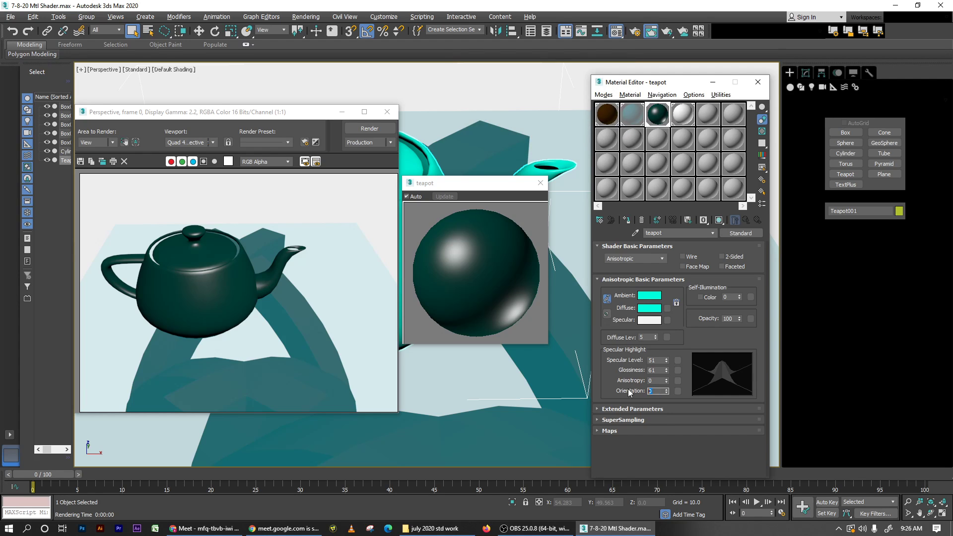
# Step: Try anisotropy values of 100 and 78 on the teapot material, rendering the view at each value
pyautogui.click(656, 392)
pyautogui.moveTo(666, 381); pyautogui.dragTo(667, 322)
pyautogui.hotkey('shift', 'q')
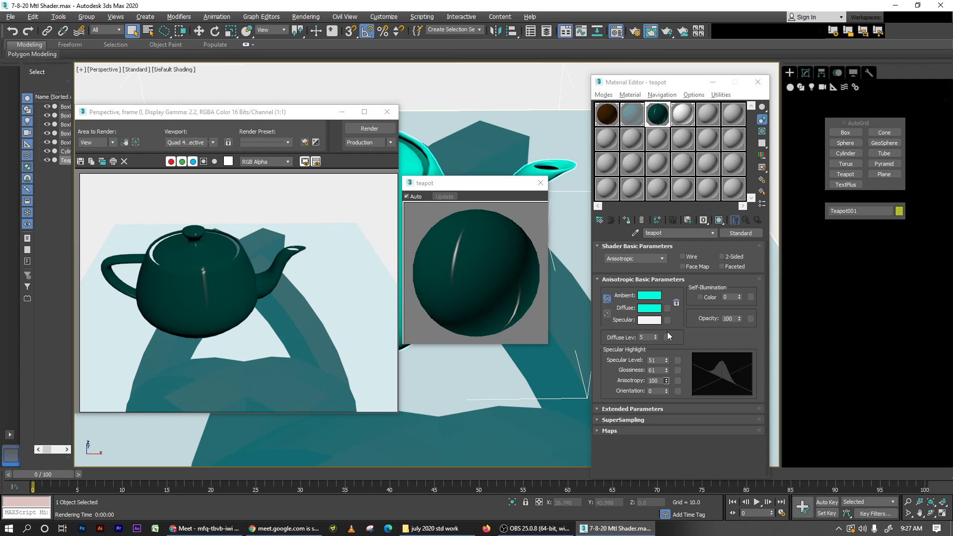
pyautogui.moveTo(667, 332); pyautogui.dragTo(667, 343)
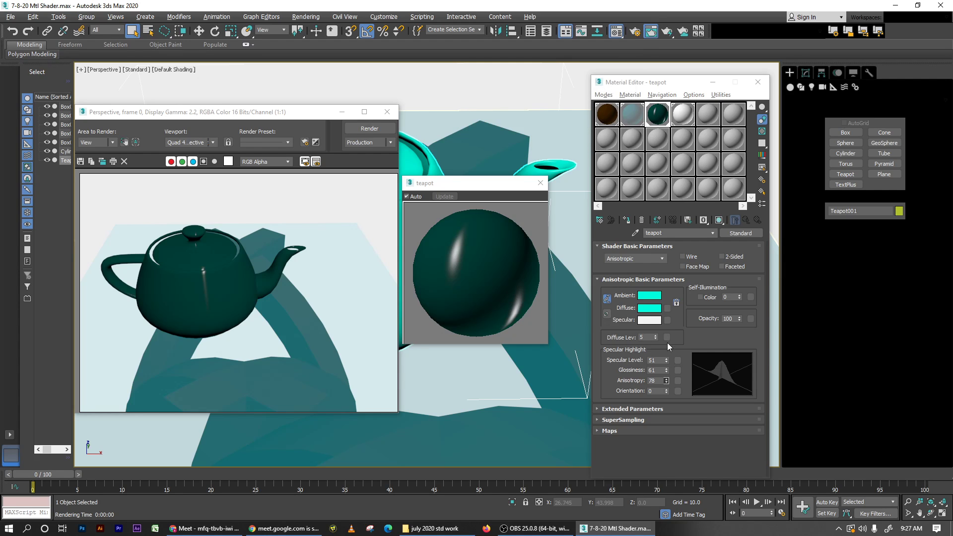
pyautogui.hotkey('shift', 'q')
# Step: Return the teapot material's anisotropy to 100, settle it at 89, and render the view at each value
pyautogui.moveTo(666, 380); pyautogui.dragTo(664, 370)
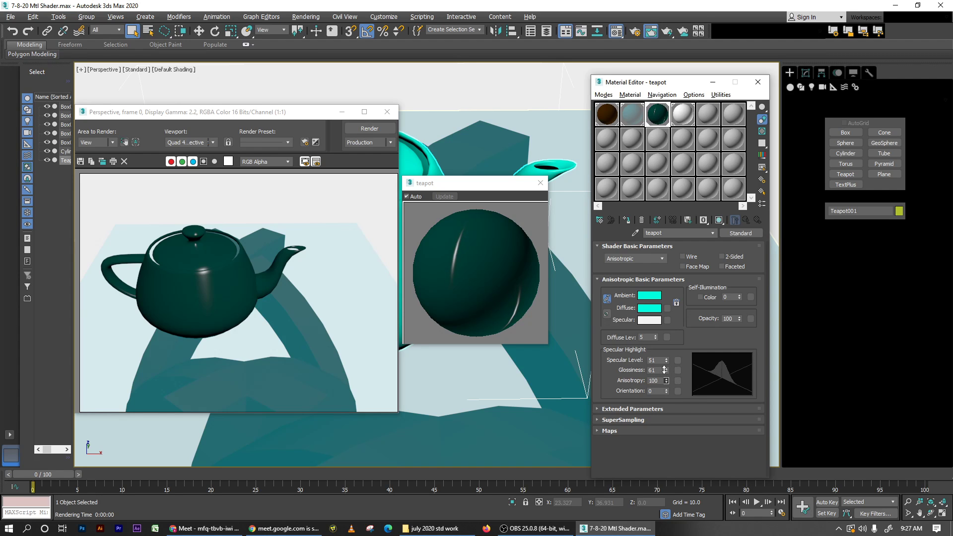
pyautogui.hotkey('shift', 'q')
pyautogui.hotkey('shift', 'q')
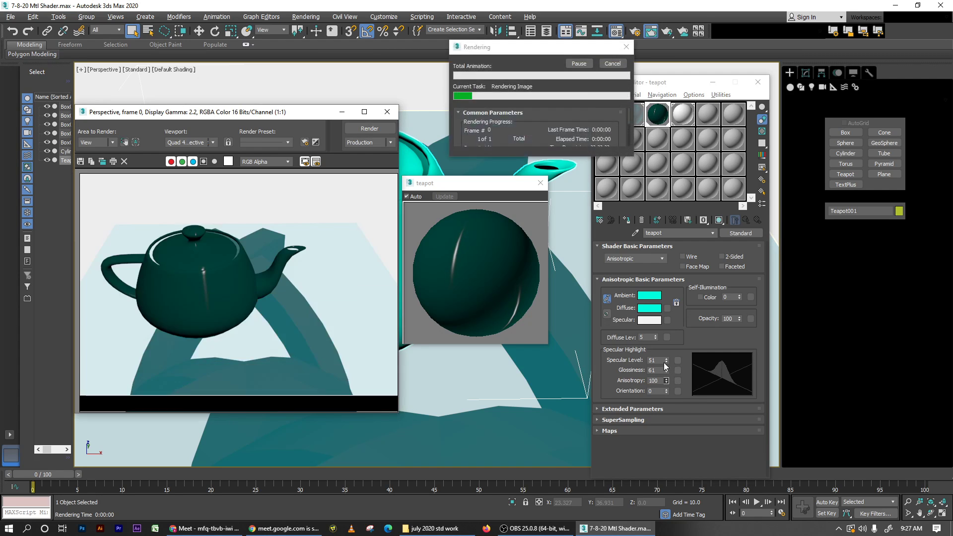
pyautogui.moveTo(666, 381)
pyautogui.mouseDown()
pyautogui.moveTo(671, 388)
pyautogui.moveTo(671, 365)
pyautogui.mouseUp()
pyautogui.hotkey('shift', 'q')
pyautogui.hotkey('shift', 'q')
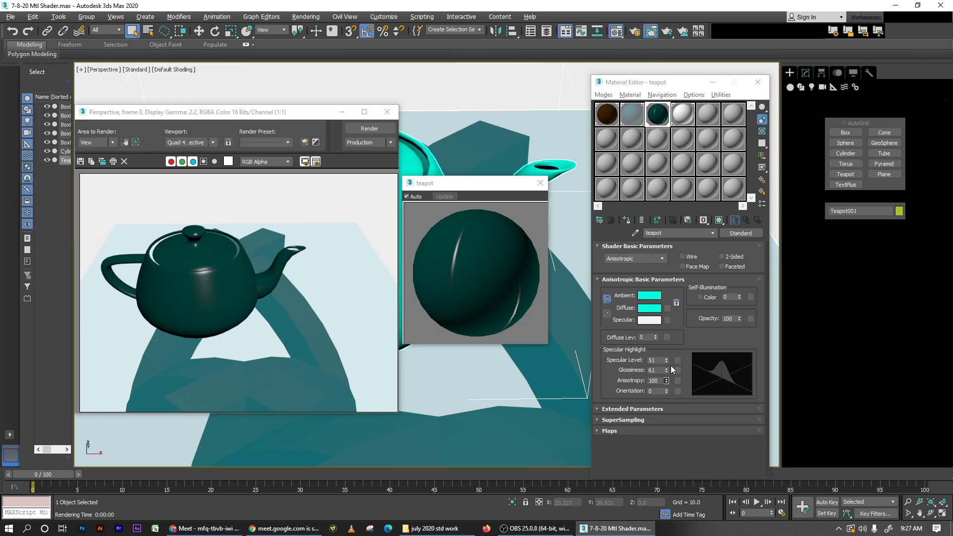
pyautogui.hotkey('shift', 'q')
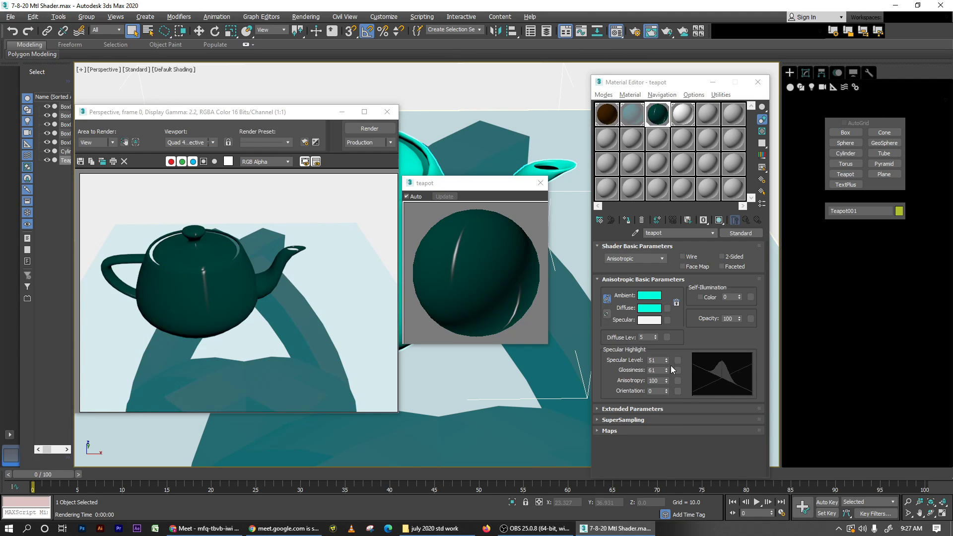
pyautogui.moveTo(668, 381); pyautogui.dragTo(669, 392)
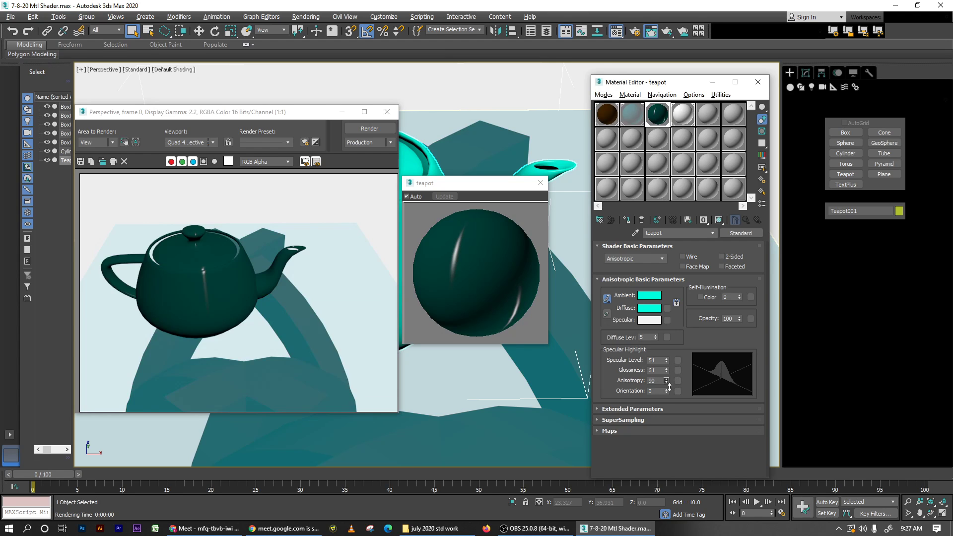
pyautogui.hotkey('shift', 'q')
# Step: Try highlight orientations of 45 and 90 on the teapot material, rendering the view at each value
pyautogui.click(655, 391)
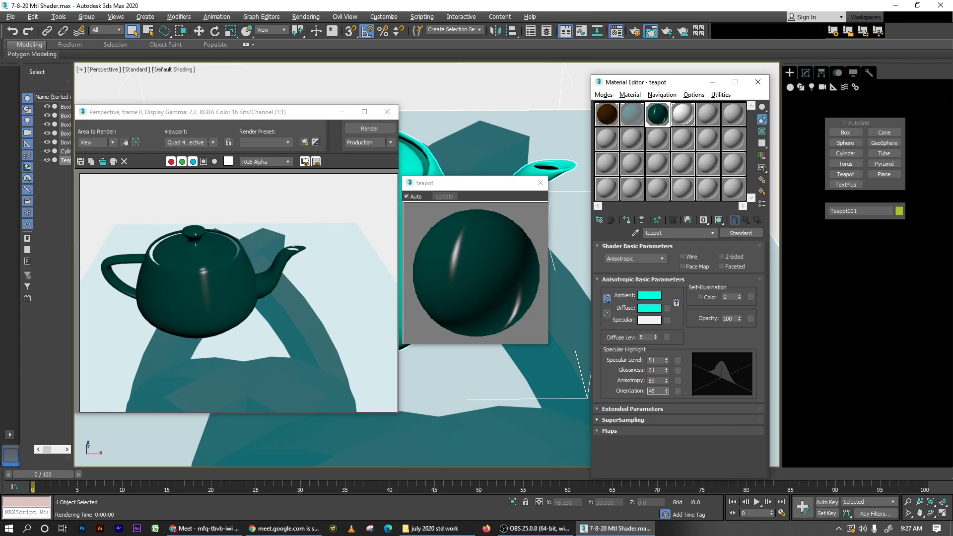
pyautogui.write('45')
pyautogui.press('Return')
pyautogui.hotkey('shift', 'q')
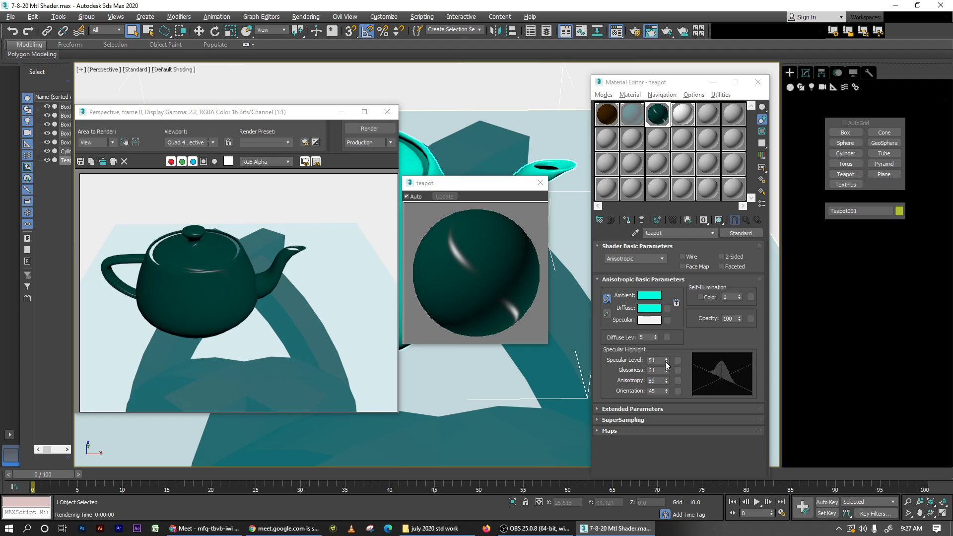
pyautogui.click(652, 390)
pyautogui.write('9')
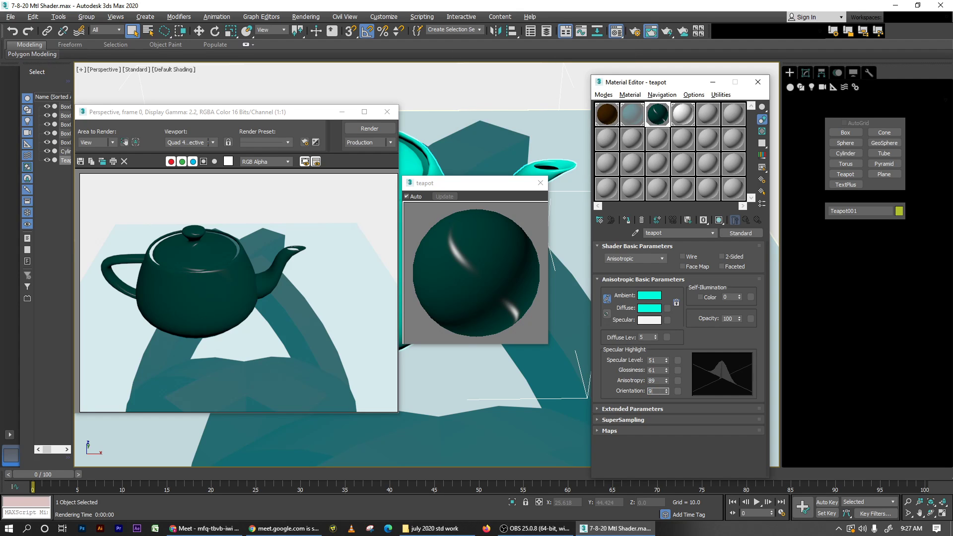
pyautogui.write('0')
pyautogui.press('Return')
pyautogui.hotkey('shift', 'q')
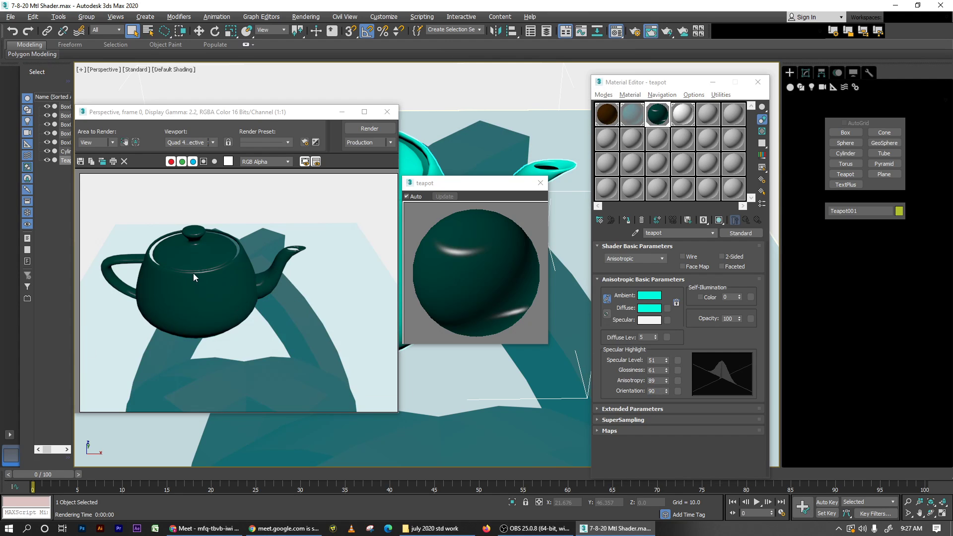
# Step: Set the teapot material's highlight orientation to 180 and render the view
pyautogui.doubleClick(661, 391)
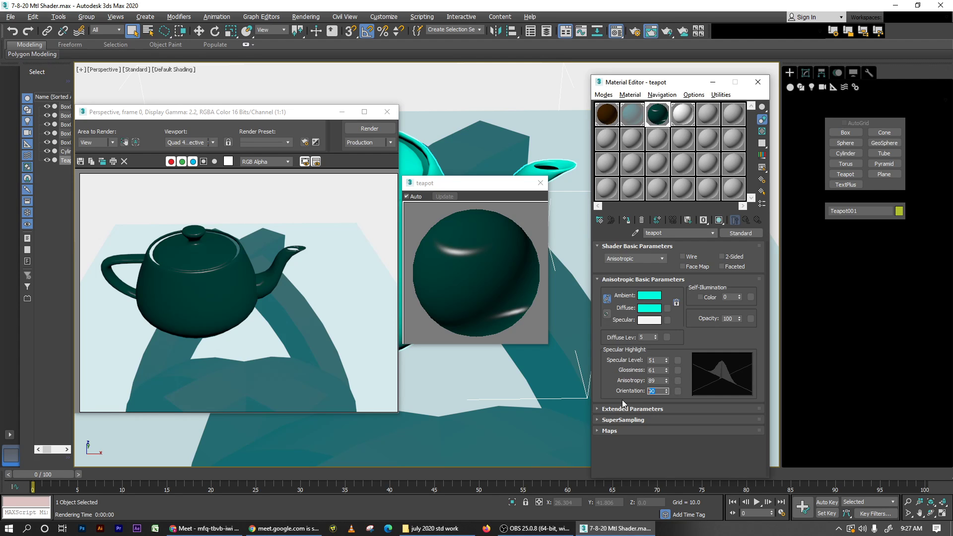
pyautogui.write('180')
pyautogui.press('Return')
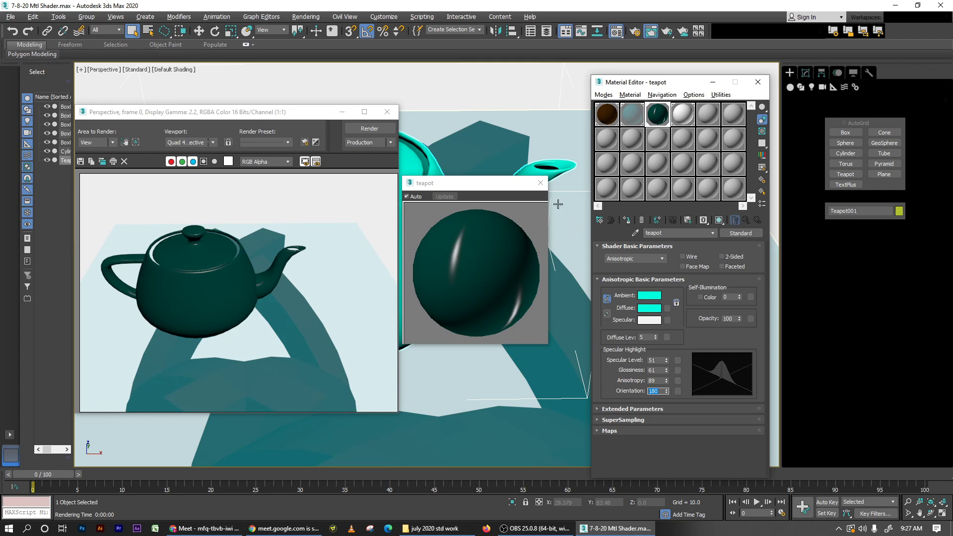
pyautogui.hotkey('shift', 'q')
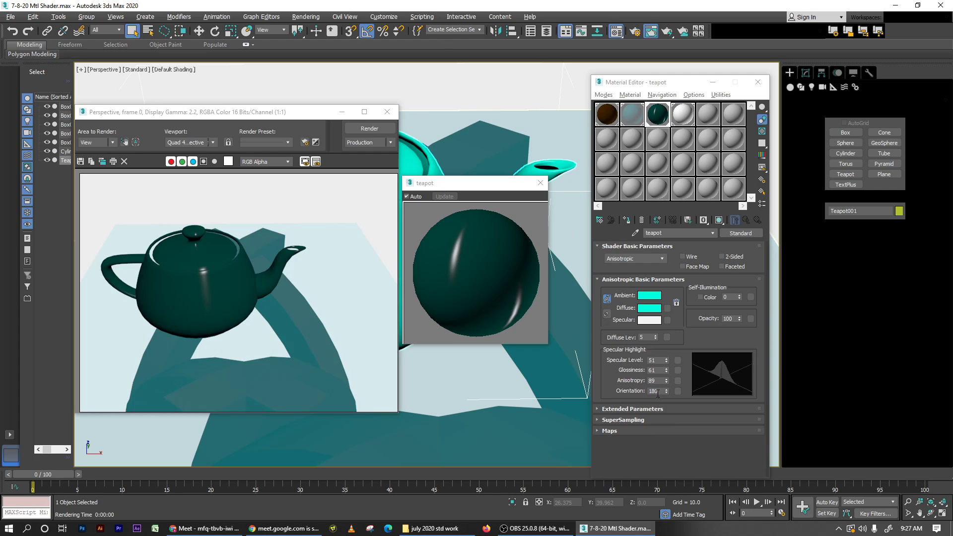
# Step: Set the teapot material's highlight orientation back to 45, with specular level 69 and glossiness 38, and render the view
pyautogui.doubleClick(658, 391)
pyautogui.write('45')
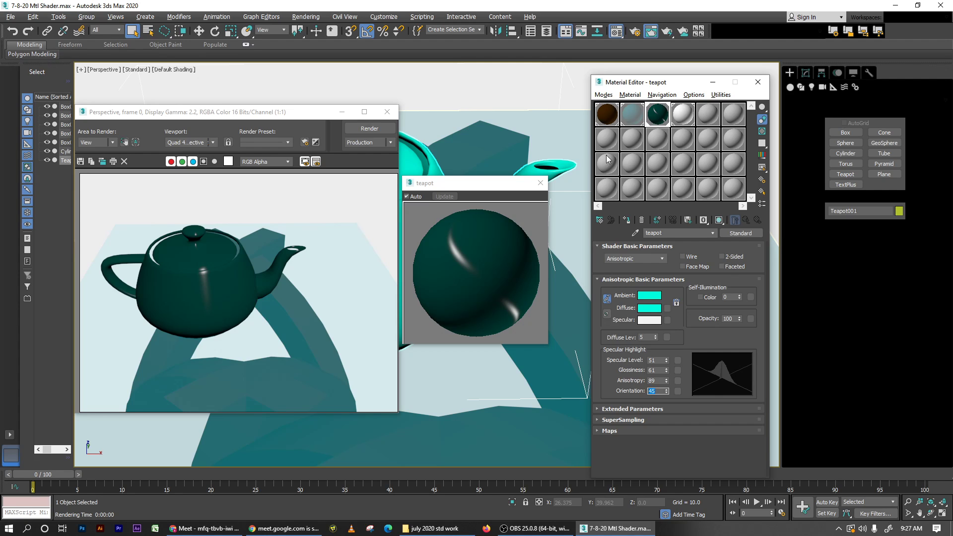
pyautogui.click(564, 335)
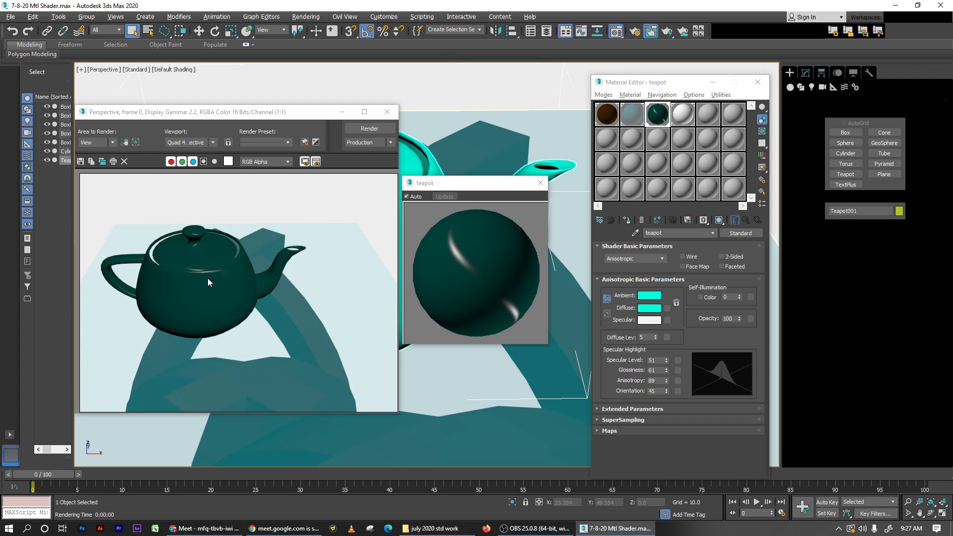
pyautogui.moveTo(668, 371)
pyautogui.mouseDown()
pyautogui.moveTo(673, 389)
pyautogui.moveTo(669, 358)
pyautogui.mouseUp()
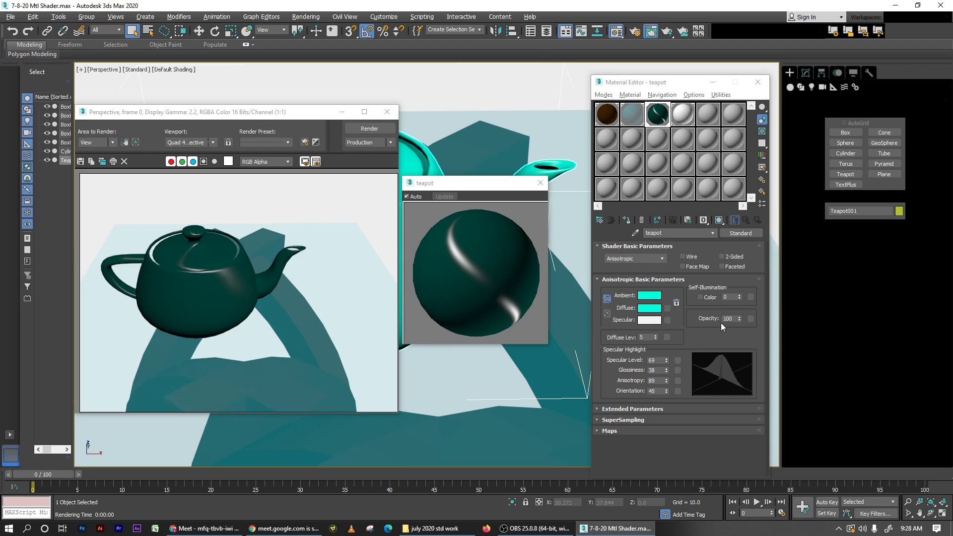
# Step: Switch the teapot material to the Metal shader with a dark red diffuse color and render the view
pyautogui.click(645, 258)
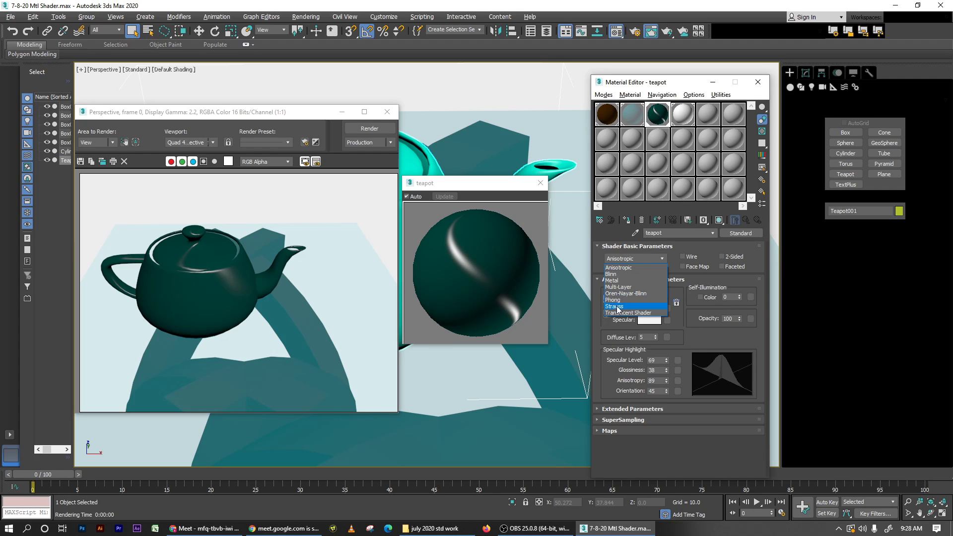
pyautogui.click(621, 281)
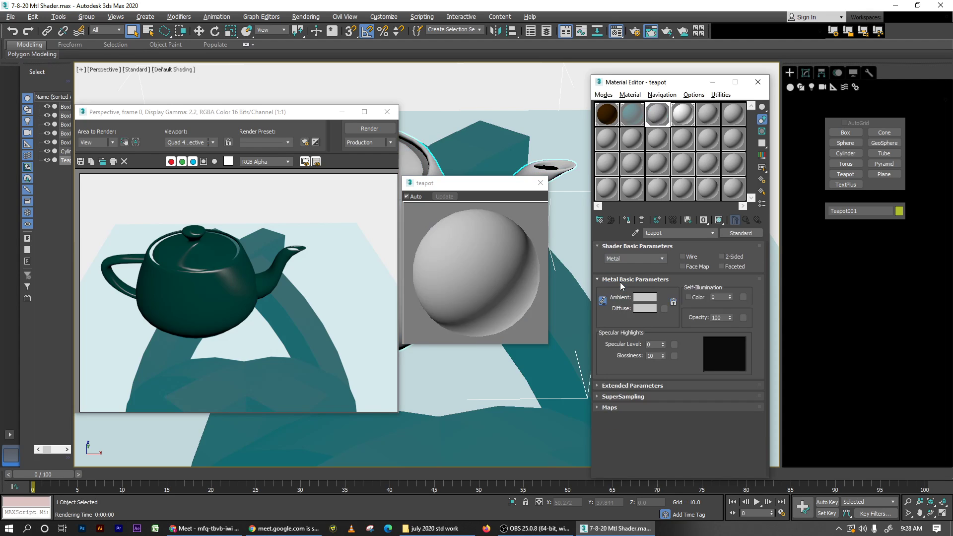
pyautogui.click(644, 308)
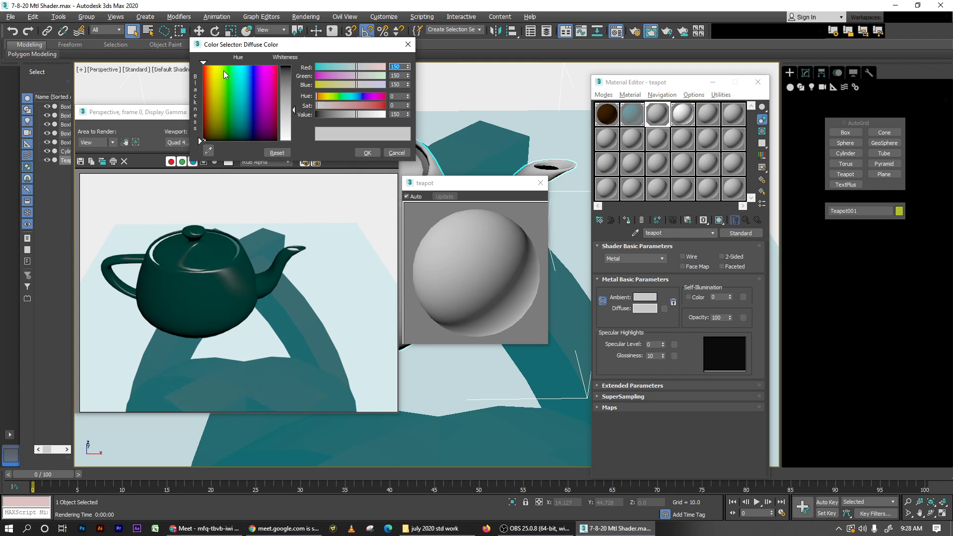
pyautogui.click(204, 66)
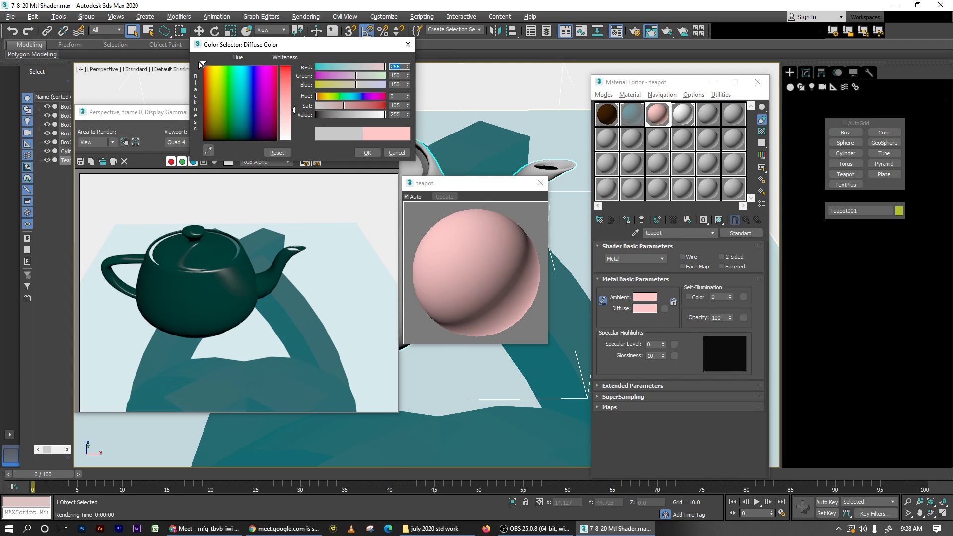
pyautogui.click(293, 69)
pyautogui.moveTo(345, 115); pyautogui.dragTo(323, 119)
pyautogui.click(367, 153)
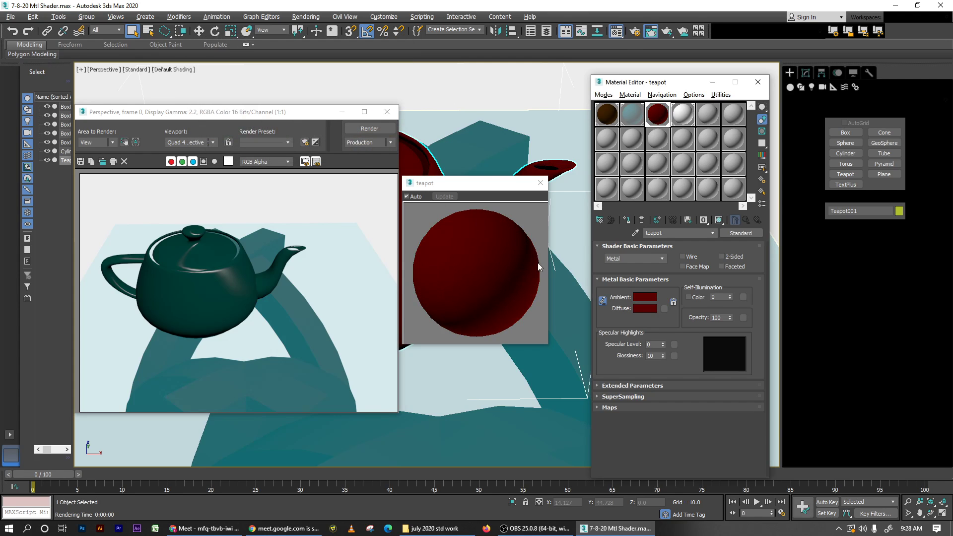
pyautogui.hotkey('shift', 'q')
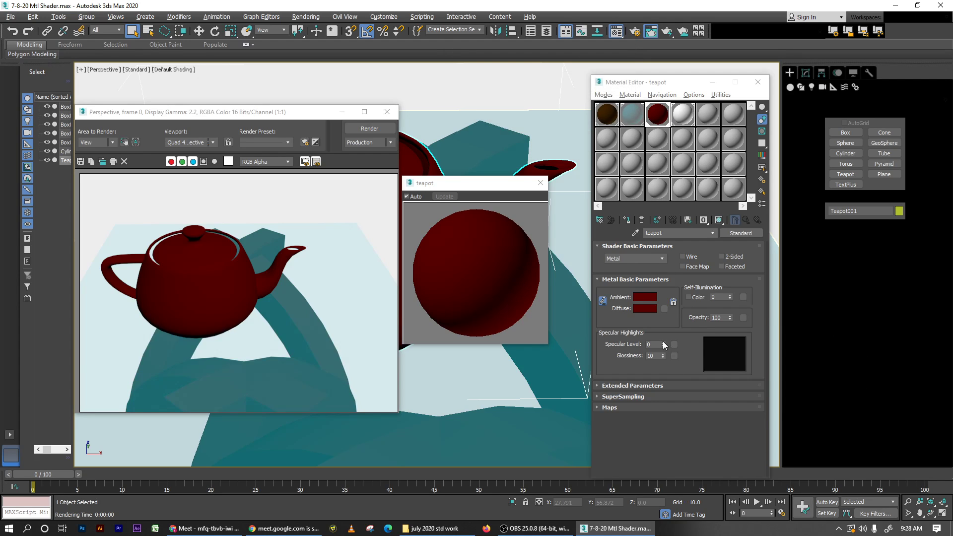
# Step: Raise the Metal teapot material's specular level to 353 and render the teapot from a lower angle
pyautogui.moveTo(663, 341); pyautogui.dragTo(662, 334)
pyautogui.moveTo(661, 326); pyautogui.dragTo(686, 166)
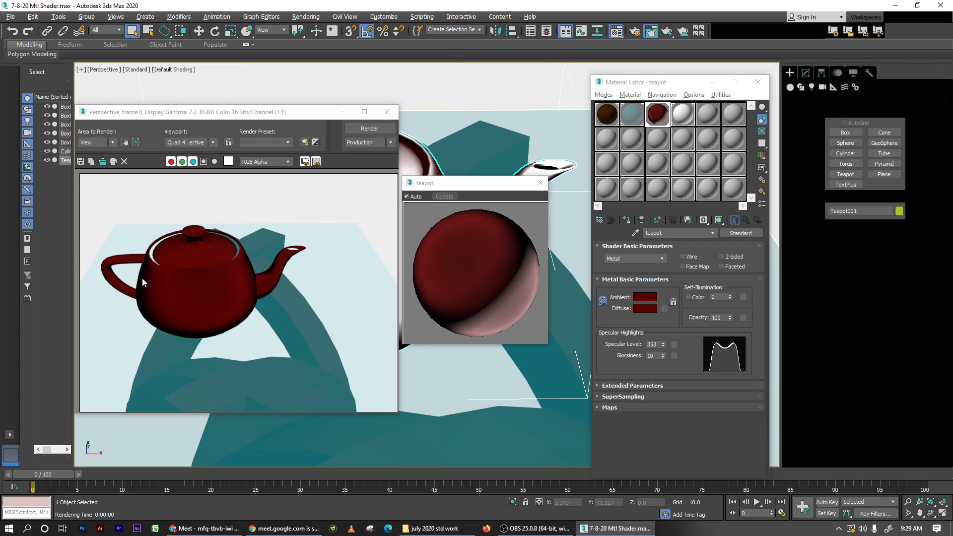
pyautogui.keyDown('alt'); pyautogui.moveTo(535, 444); pyautogui.dragTo(572, 327, button='middle'); pyautogui.keyUp('alt')
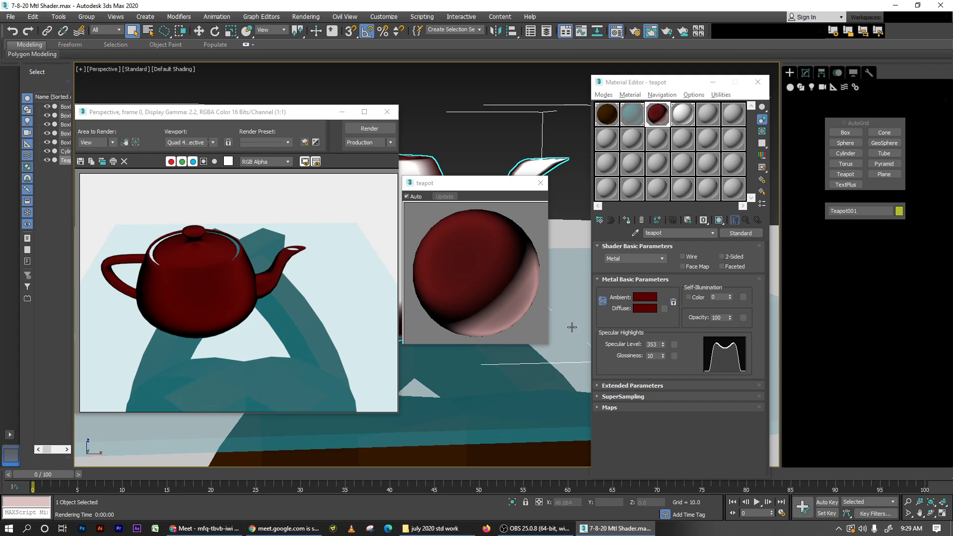
pyautogui.hotkey('shift', 'q')
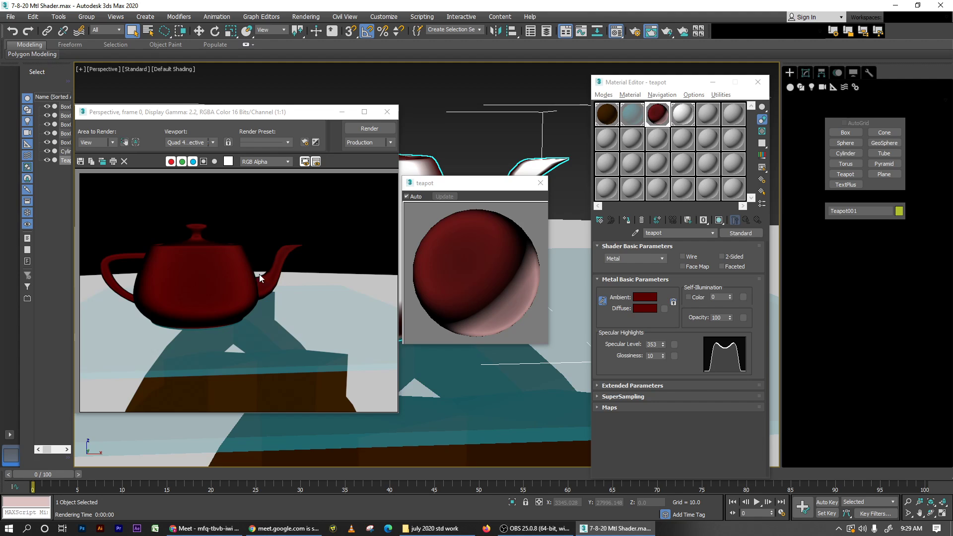
# Step: Render the teapot again from a raised angle and increase its material's glossiness to 35
pyautogui.keyDown('alt'); pyautogui.moveTo(482, 404); pyautogui.dragTo(480, 422, button='middle'); pyautogui.keyUp('alt')
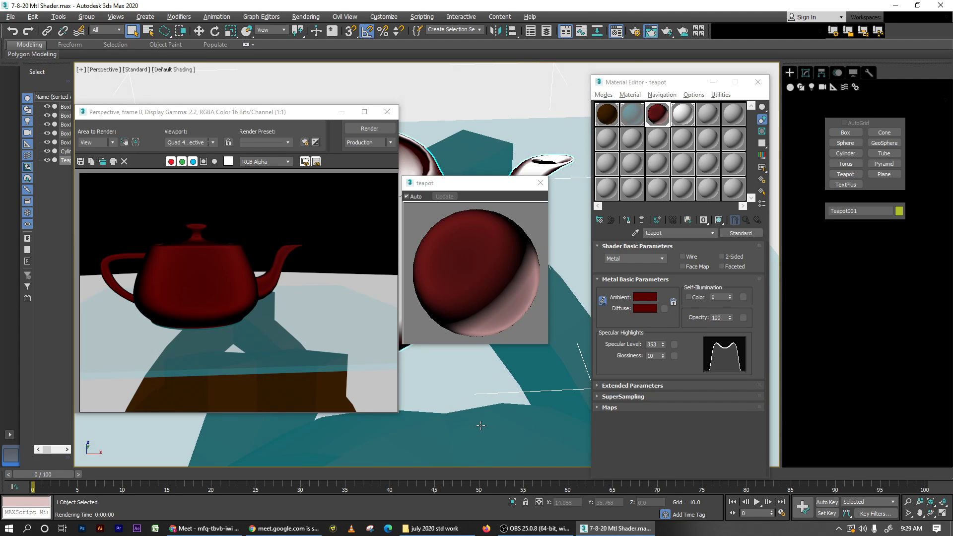
pyautogui.hotkey('shift', 'q')
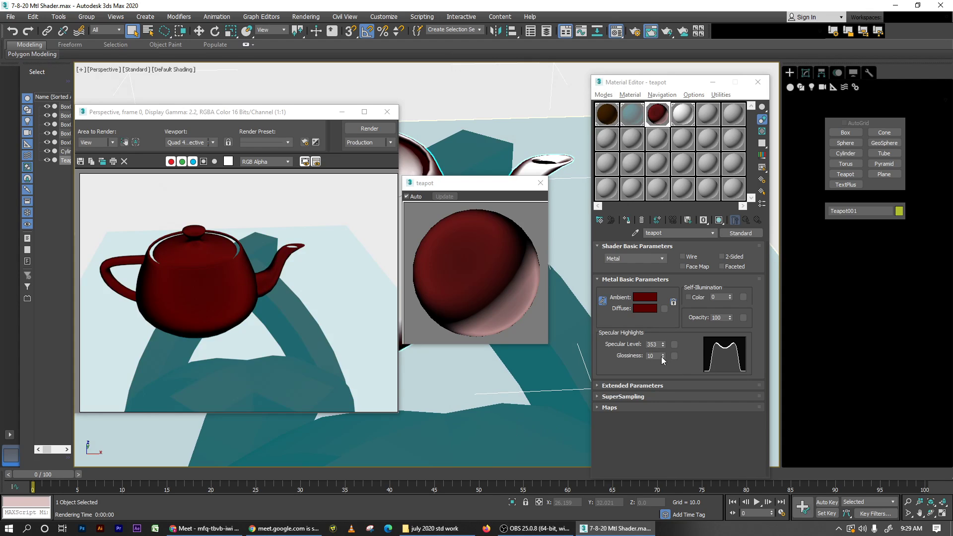
pyautogui.moveTo(662, 355)
pyautogui.mouseDown()
pyautogui.moveTo(662, 389)
pyautogui.moveTo(666, 314)
pyautogui.moveTo(660, 412)
pyautogui.moveTo(648, 309)
pyautogui.moveTo(722, 312)
pyautogui.moveTo(662, 349)
pyautogui.moveTo(659, 362)
pyautogui.moveTo(662, 344)
pyautogui.mouseUp()
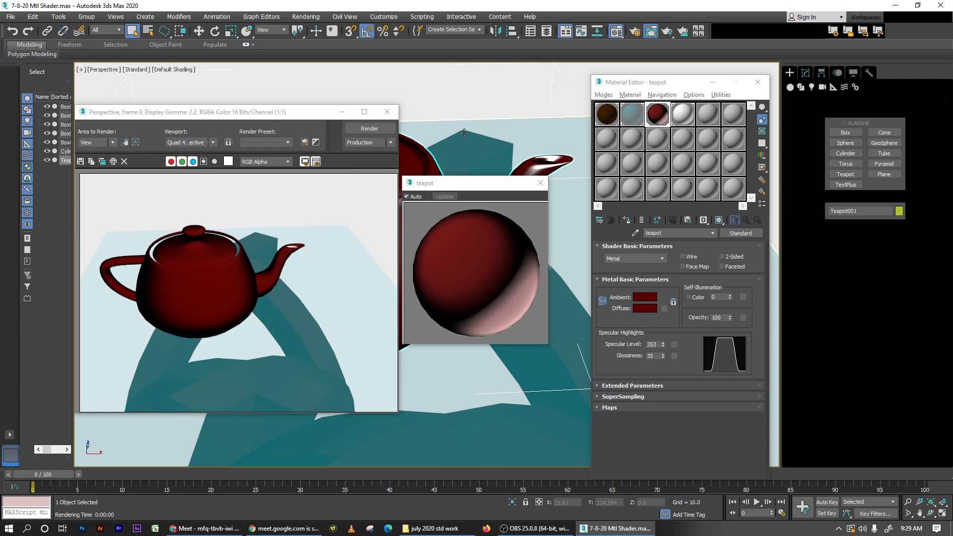
# Step: Set the environment background color to near-white, RGB 240, and render the view again
pyautogui.press('8')
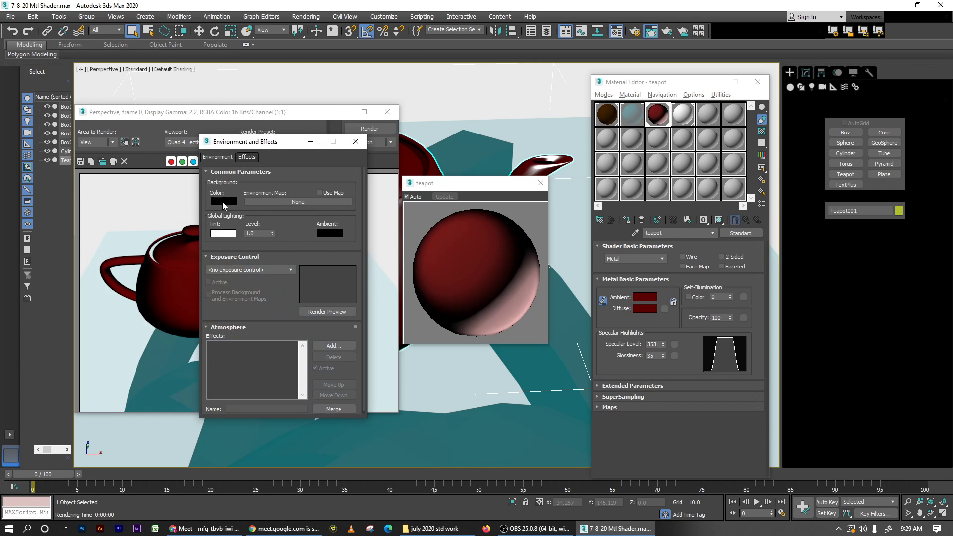
pyautogui.click(224, 201)
pyautogui.moveTo(317, 114); pyautogui.dragTo(382, 114)
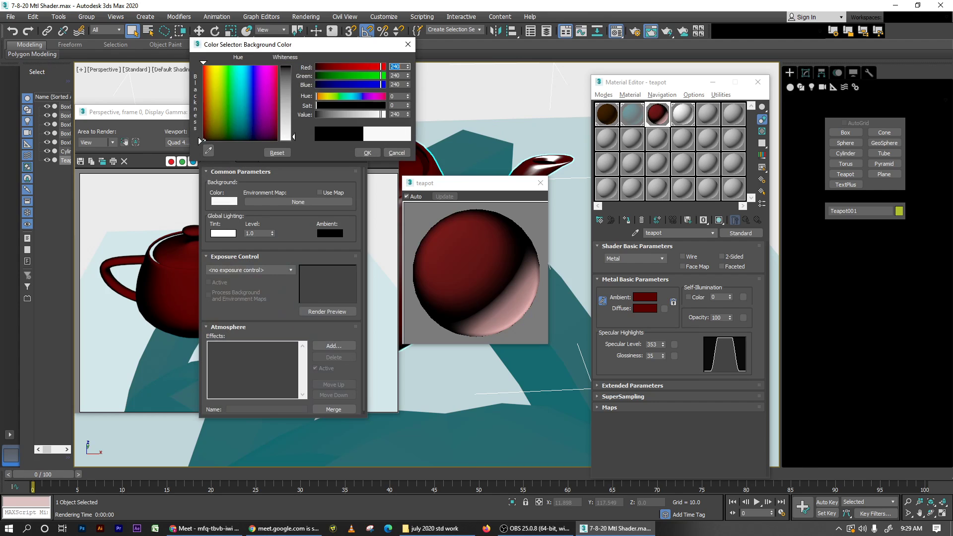
pyautogui.click(366, 153)
pyautogui.click(360, 107)
pyautogui.hotkey('shift', 'q')
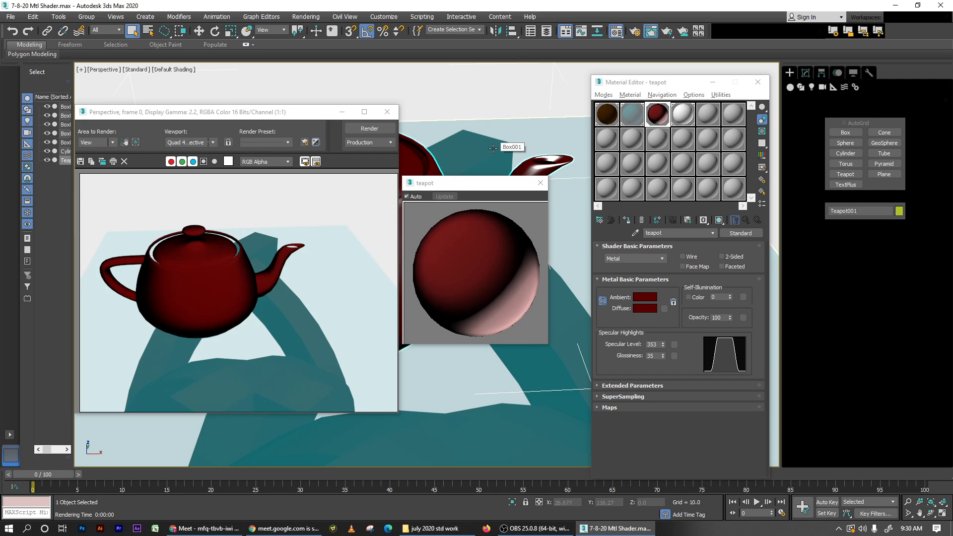
# Step: Set the Metal teapot material's specular level to 426 and glossiness to 10, and switch its shader to Multi-Layer
pyautogui.moveTo(662, 355); pyautogui.dragTo(643, 309)
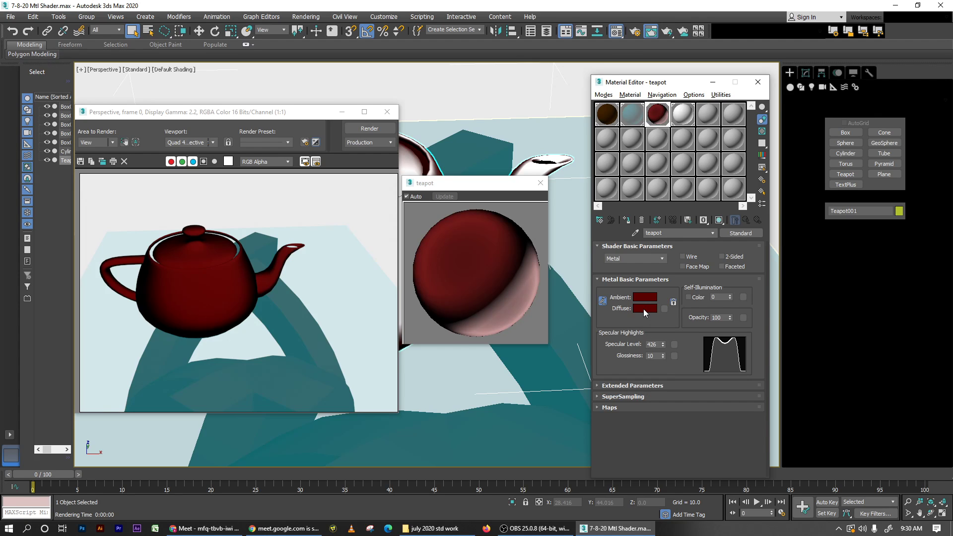
pyautogui.click(643, 308)
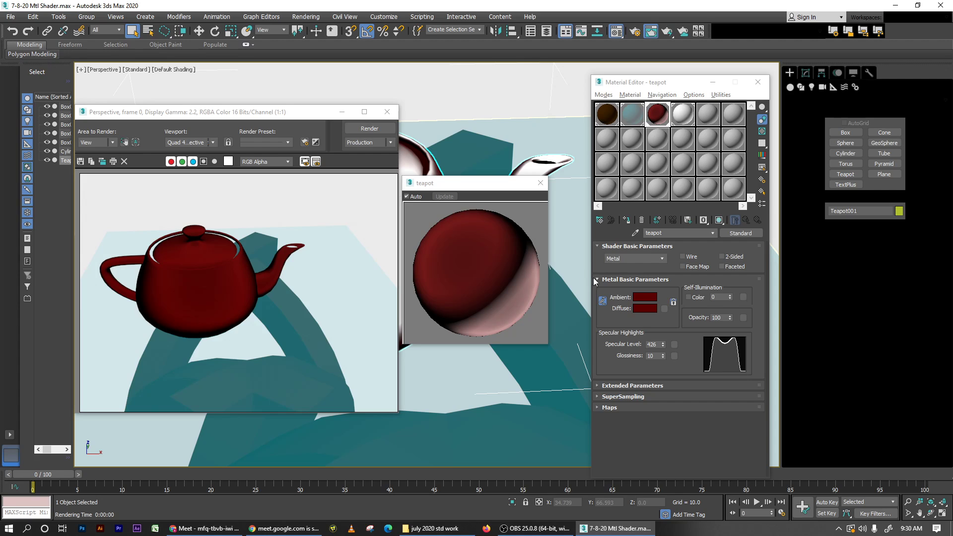
pyautogui.click(638, 259)
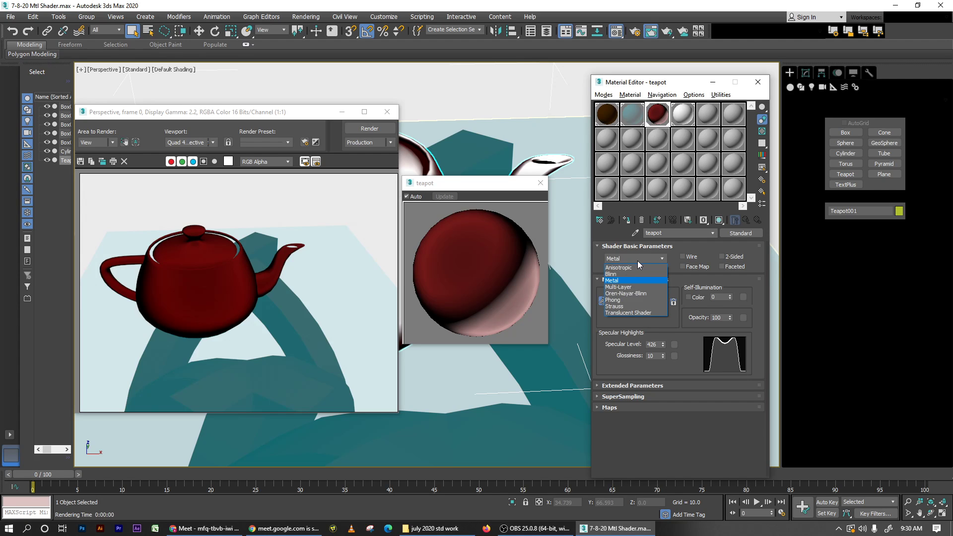
pyautogui.click(630, 287)
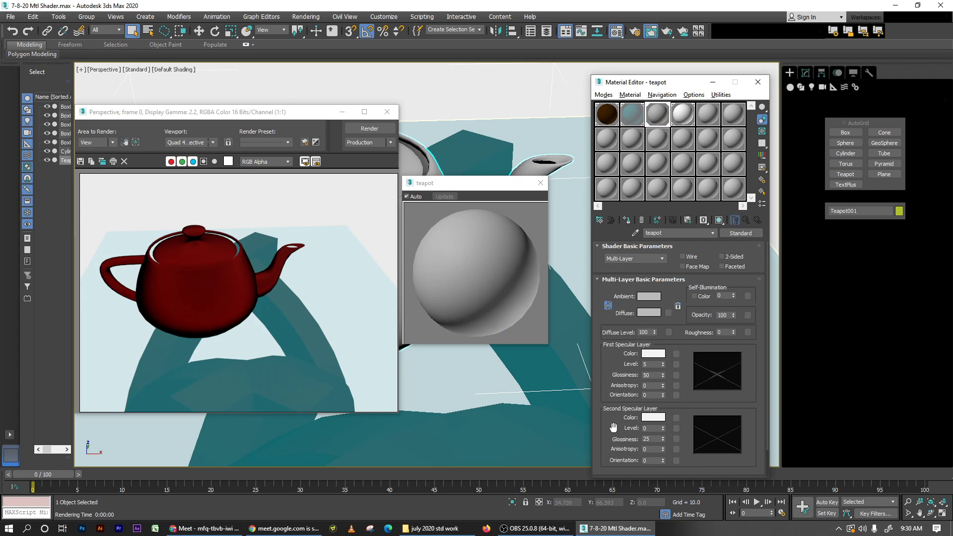
# Step: Set the Multi-Layer teapot material's diffuse color to saturated orange and render the perspective view
pyautogui.scroll(-2, 616, 391)
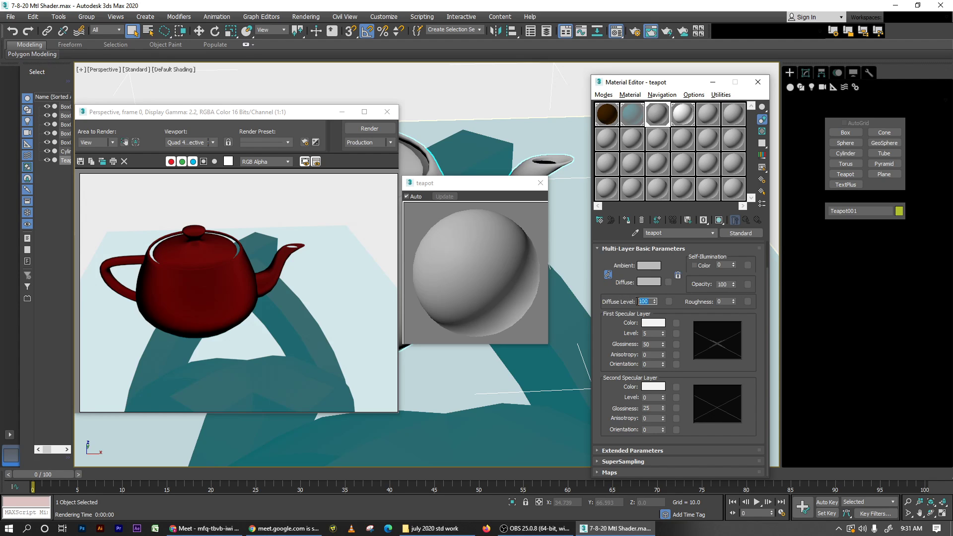
pyautogui.click(650, 282)
pyautogui.click(206, 67)
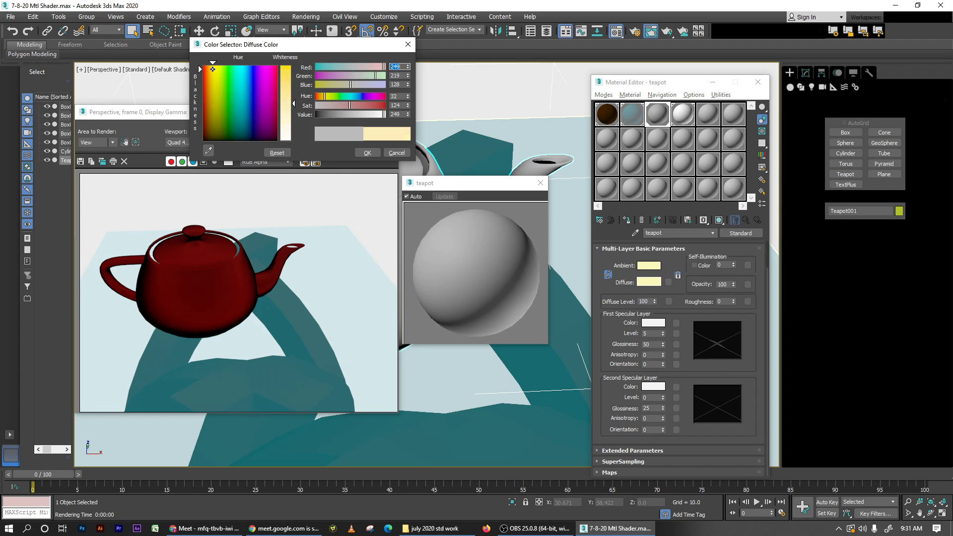
pyautogui.click(288, 68)
pyautogui.click(368, 153)
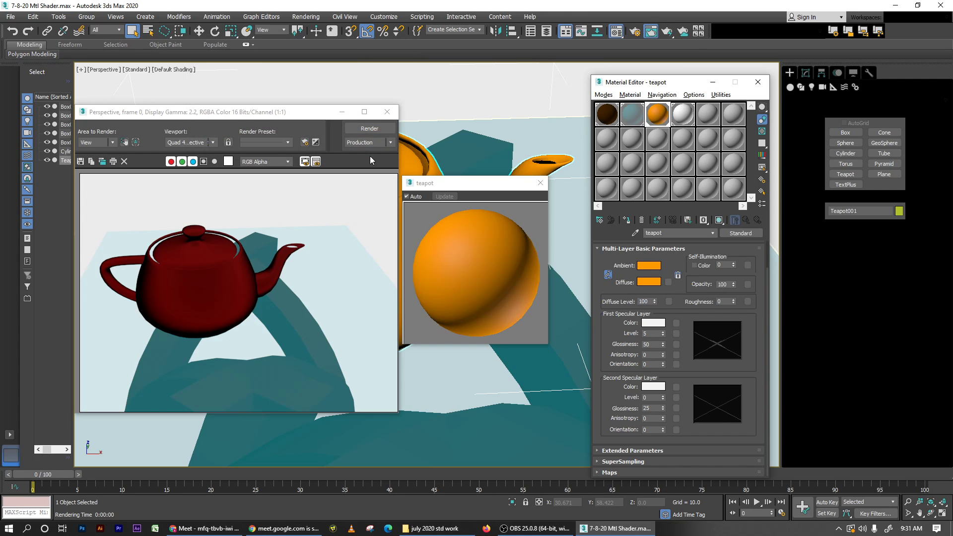
pyautogui.hotkey('shift', 'q')
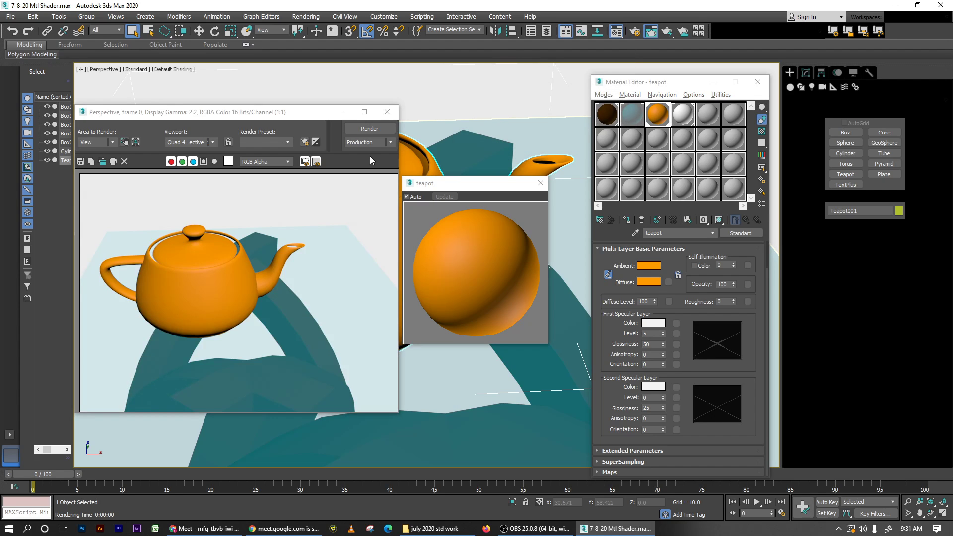
# Step: Set the teapot material's diffuse level to 50 and render the view
pyautogui.doubleClick(645, 302)
pyautogui.write('50')
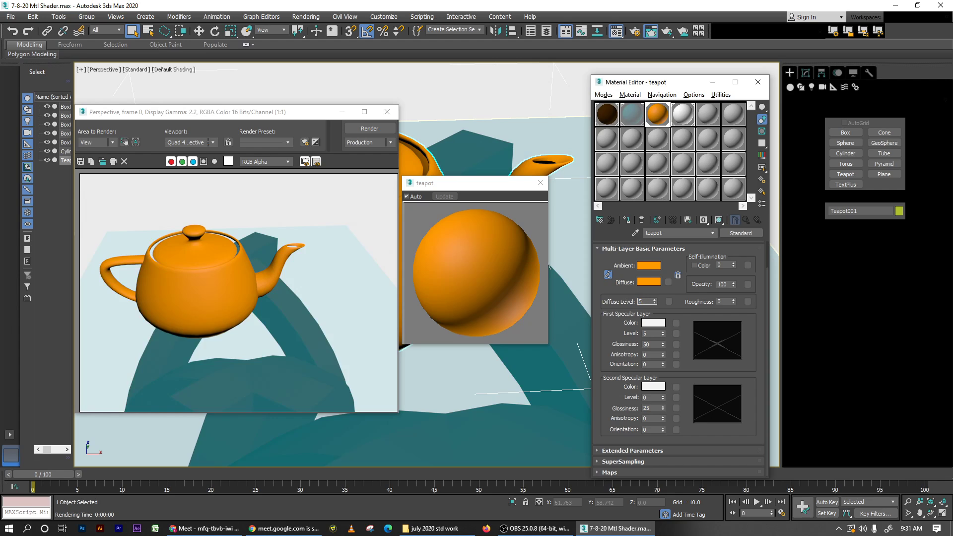
pyautogui.press('Return')
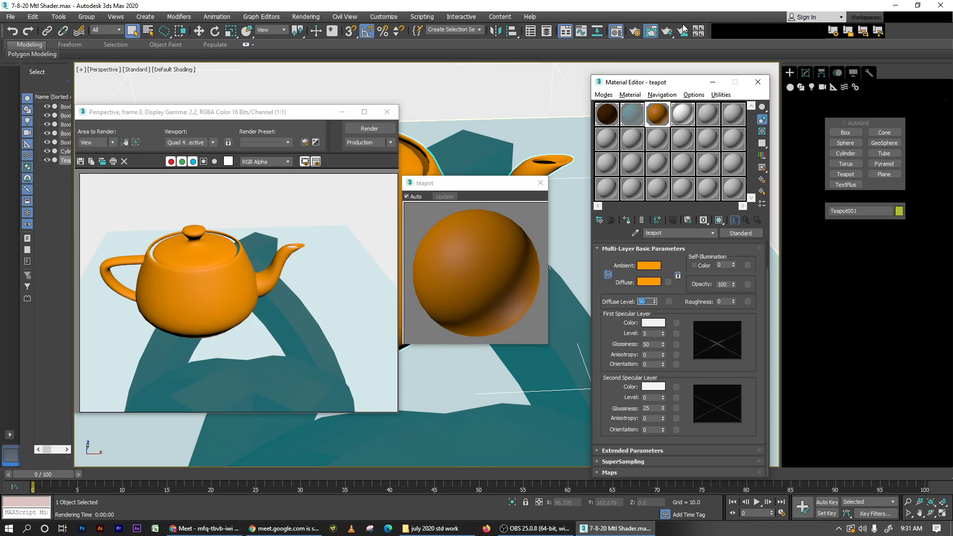
pyautogui.click(666, 32)
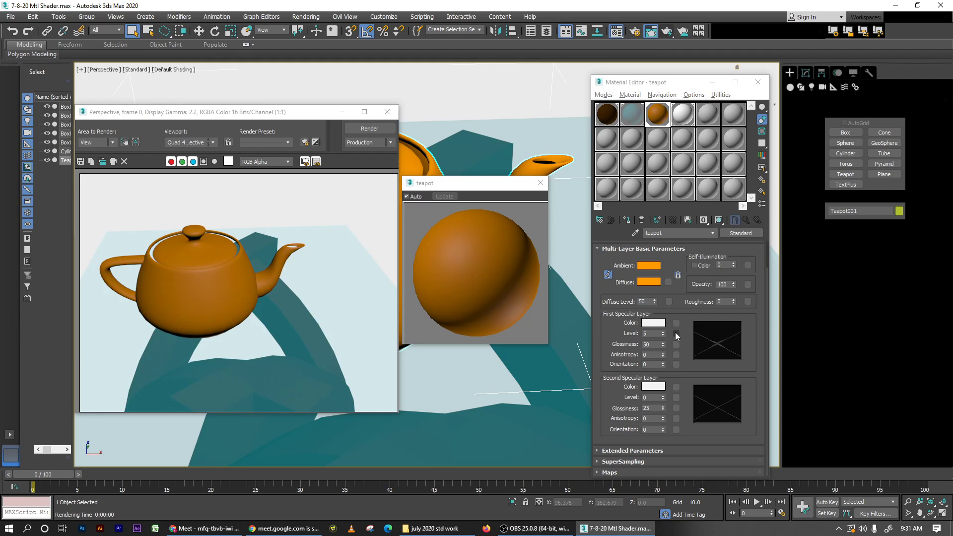
# Step: Reduce the teapot material's diffuse level to 20, close the enlarged material preview and render the view
pyautogui.moveTo(650, 302); pyautogui.dragTo(608, 303)
pyautogui.write('20')
pyautogui.press('Return')
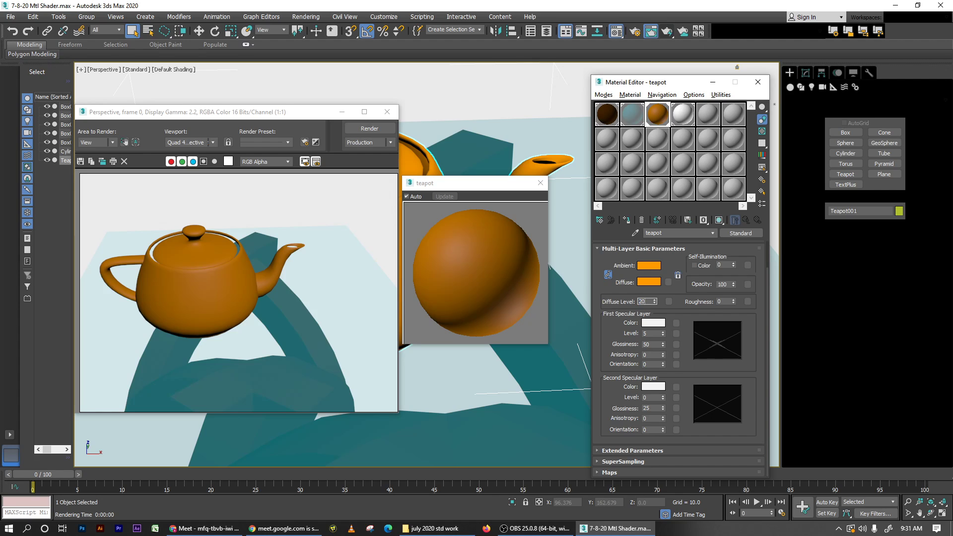
pyautogui.click(646, 32)
pyautogui.click(636, 32)
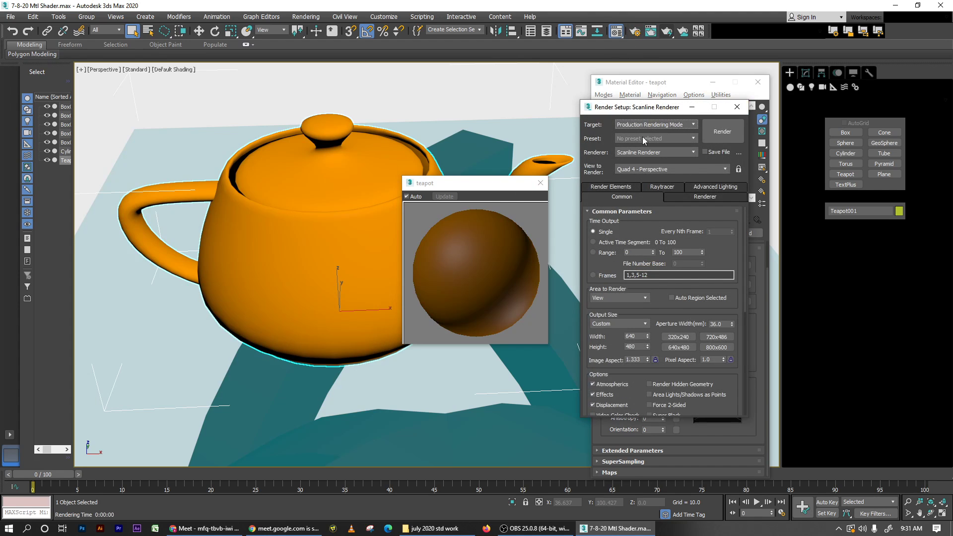
pyautogui.click(737, 106)
pyautogui.click(540, 183)
pyautogui.hotkey('shift', 'q')
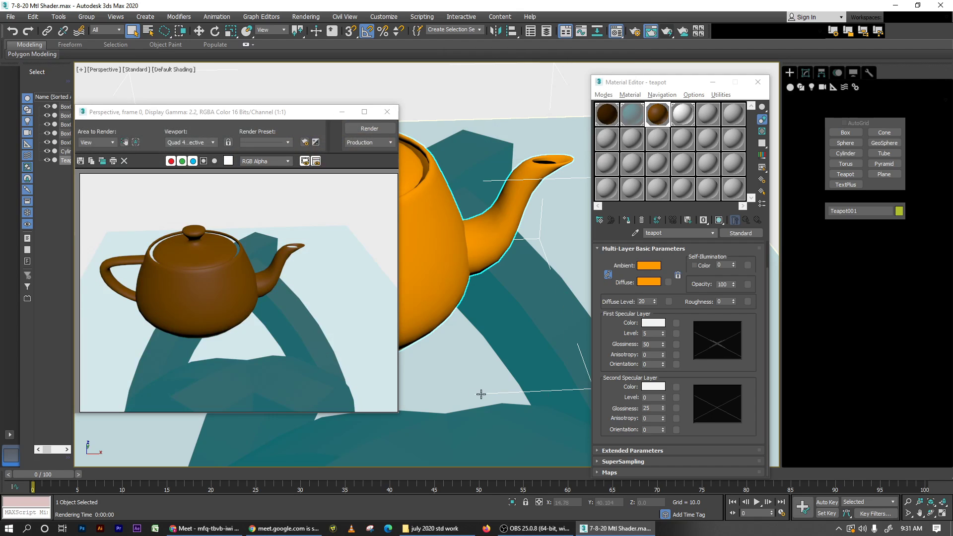
# Step: Restore the teapot material's diffuse level to 100 and render the view again
pyautogui.click(727, 301)
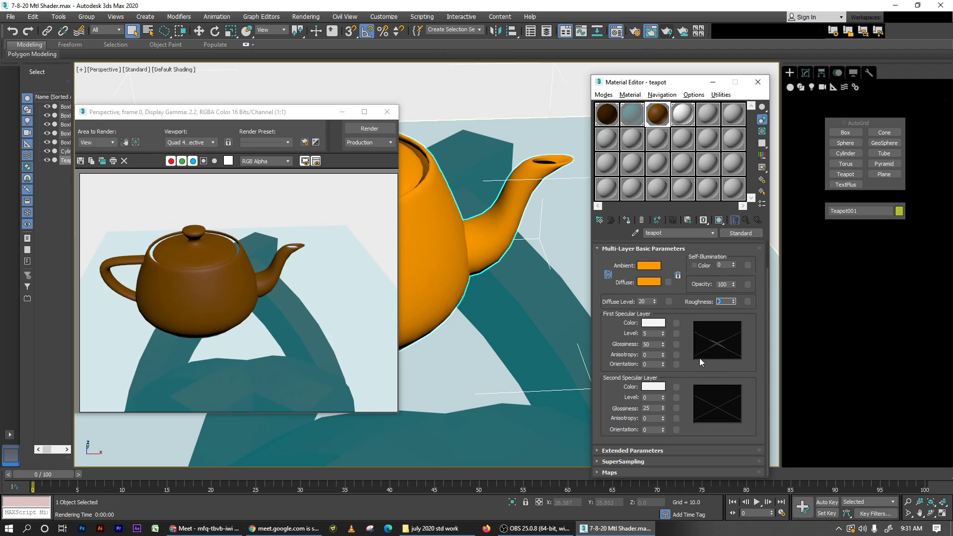
pyautogui.click(646, 301)
pyautogui.write('100')
pyautogui.press('Return')
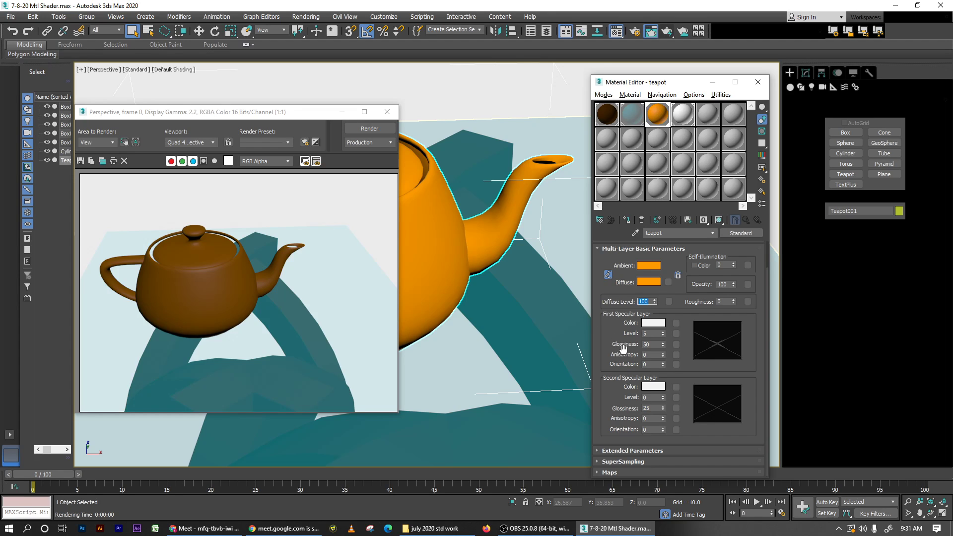
pyautogui.click(653, 37)
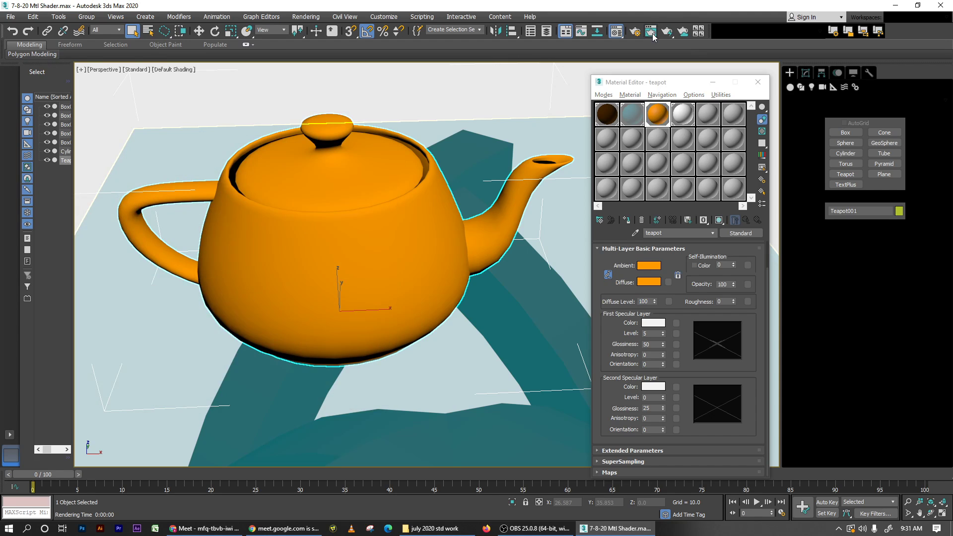
pyautogui.click(653, 36)
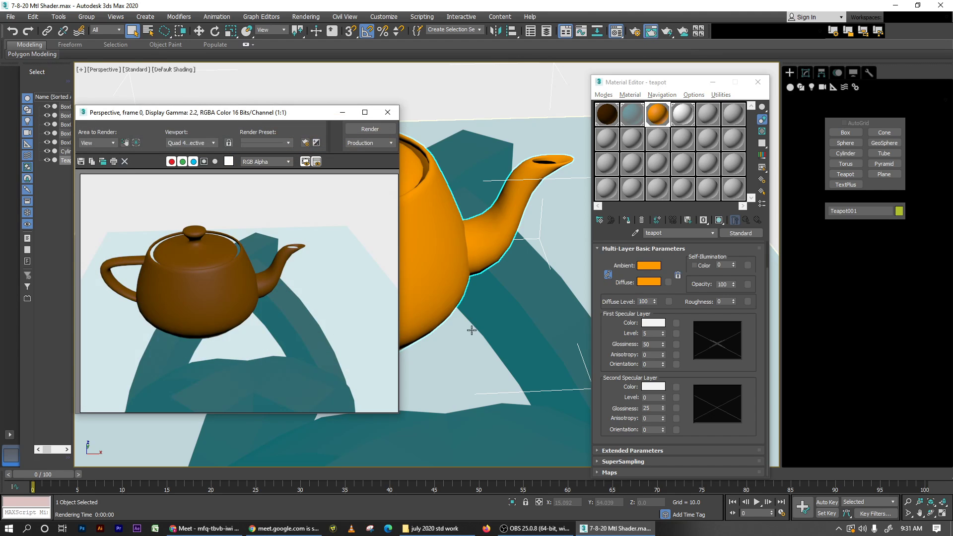
pyautogui.hotkey('shift', 'q')
# Step: Set the teapot material's roughness to 50 and render the view
pyautogui.click(724, 303)
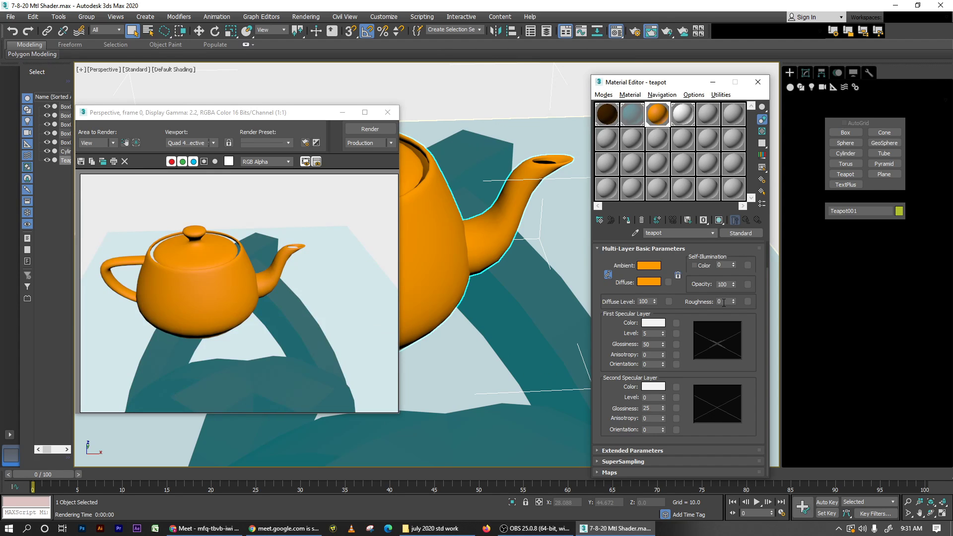
pyautogui.write('50')
pyautogui.press('Return')
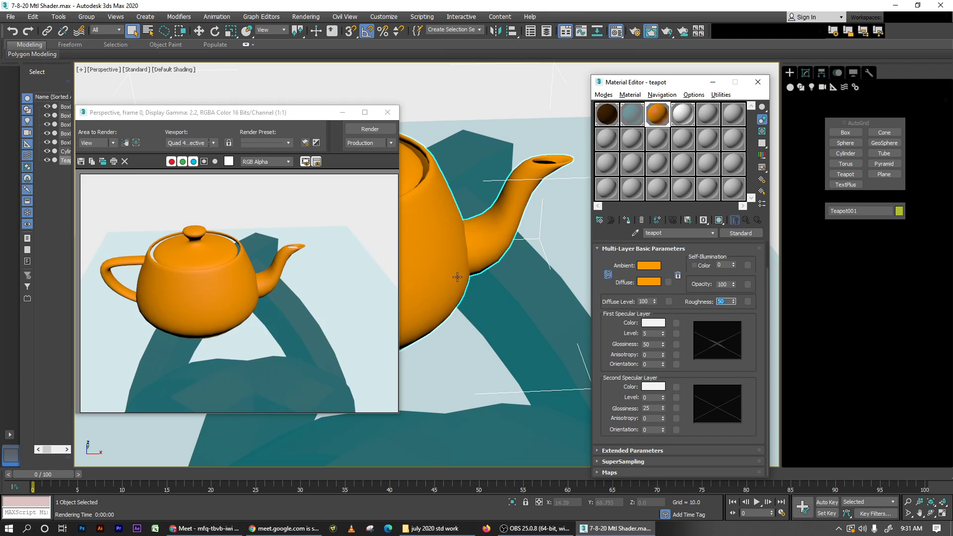
pyautogui.hotkey('shift', 'q')
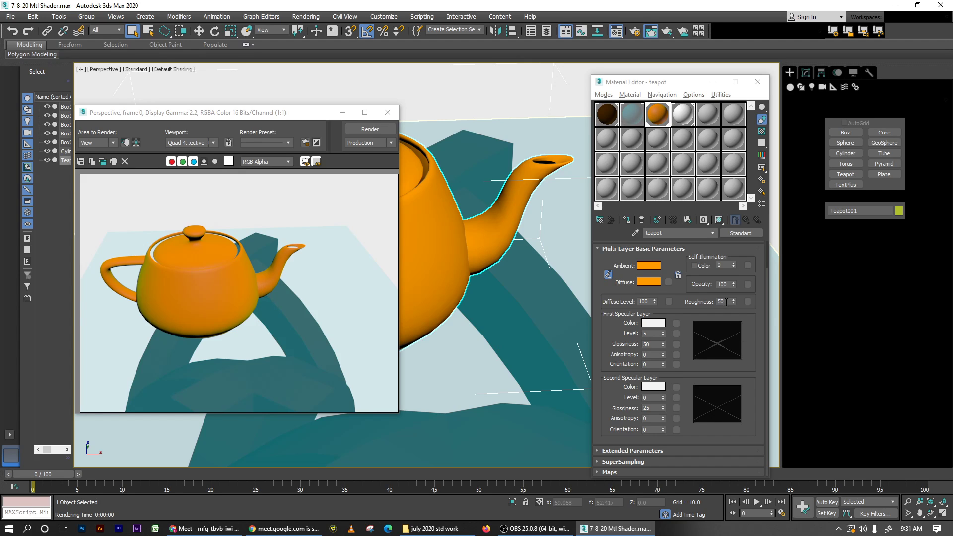
# Step: Increase the teapot material's roughness to 100 and render the view
pyautogui.click(720, 303)
pyautogui.write('100')
pyautogui.press('Return')
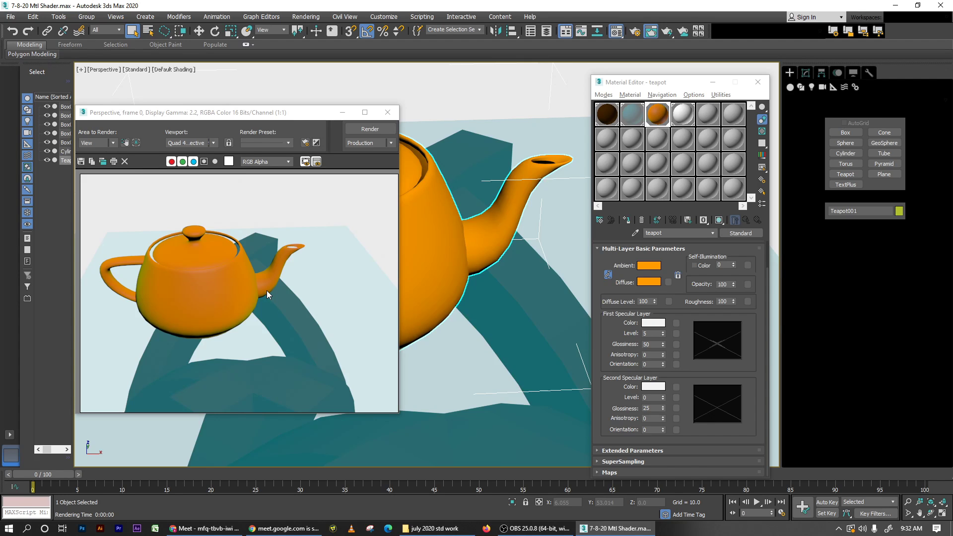
pyautogui.doubleClick(723, 301)
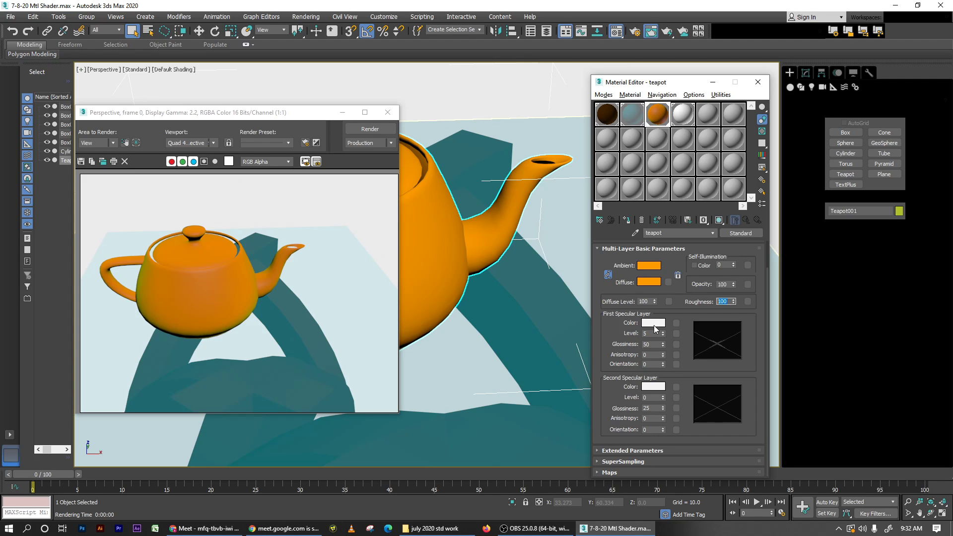
# Step: Raise the first specular layer's level to 43 and the second layer's level to 49, rendering the view after each change
pyautogui.moveTo(663, 334); pyautogui.dragTo(664, 314)
pyautogui.hotkey('shift', 'q')
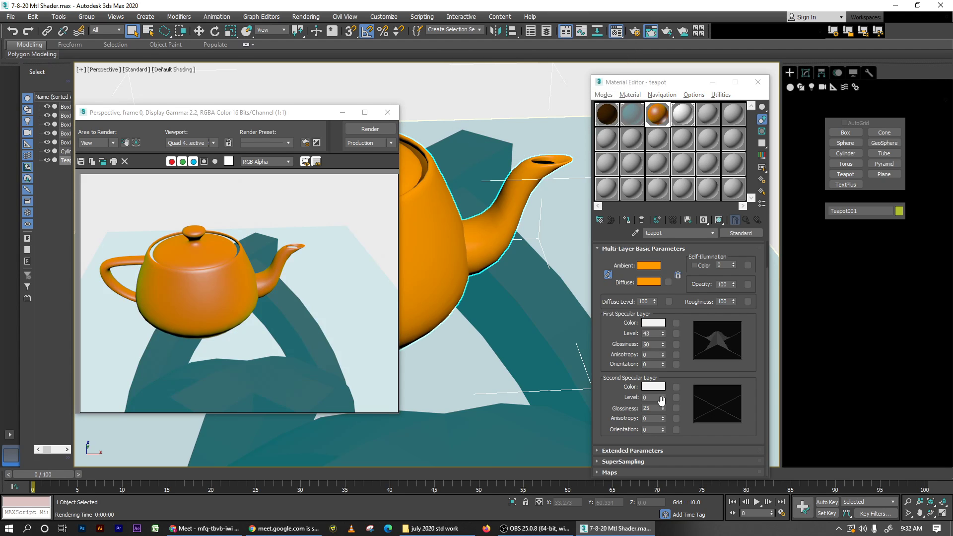
pyautogui.moveTo(663, 400); pyautogui.dragTo(661, 373)
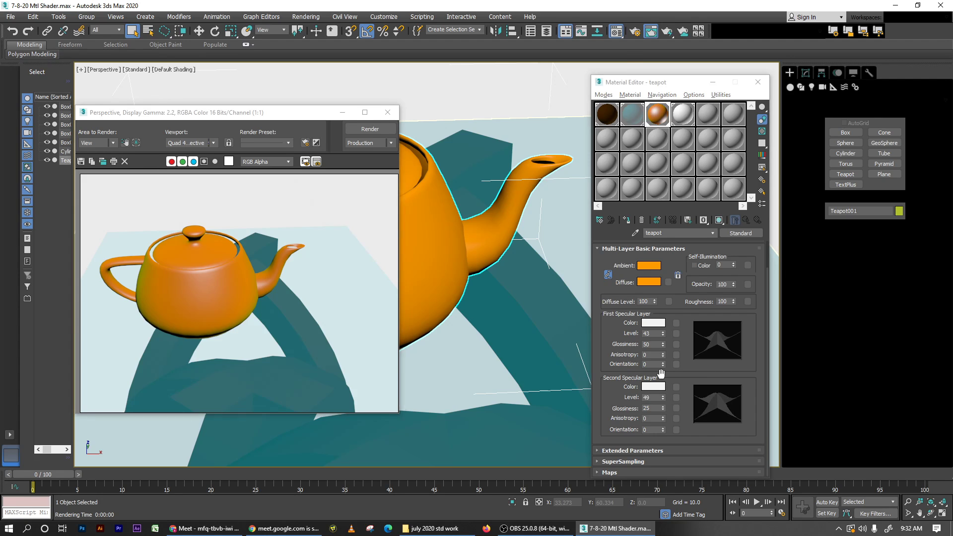
pyautogui.hotkey('shift', 'q')
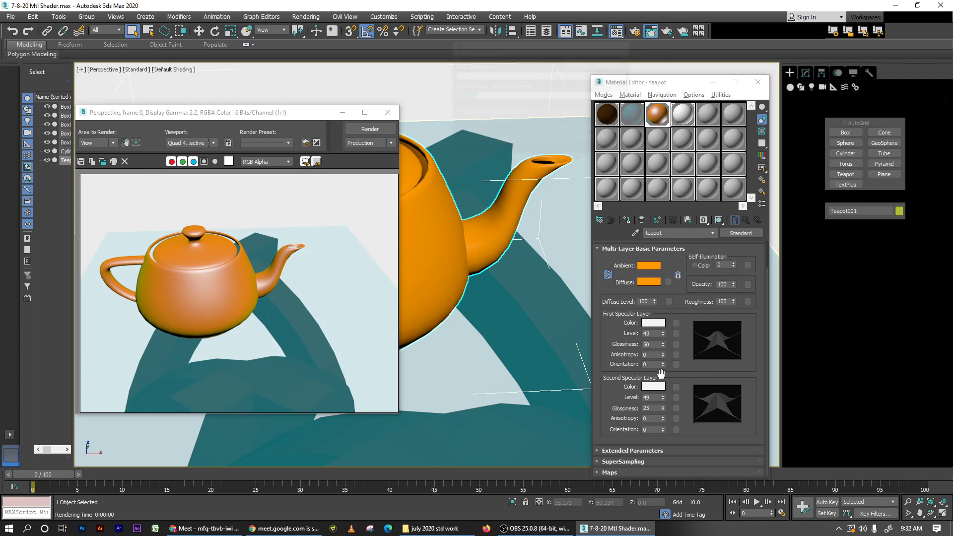
# Step: Open the enlarged teapot material preview and set the second specular layer's level to 64 and the first layer's level to 48
pyautogui.doubleClick(660, 115)
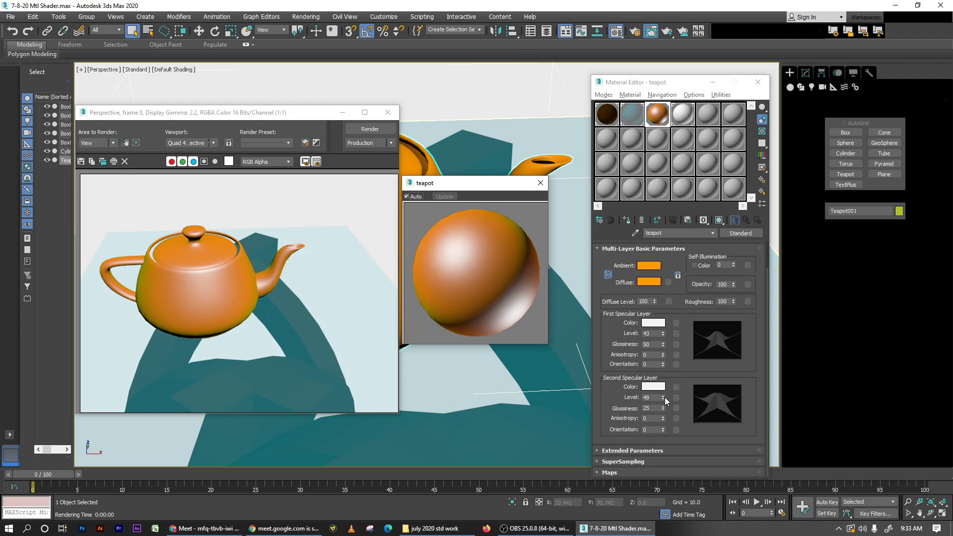
pyautogui.moveTo(663, 397)
pyautogui.mouseDown()
pyautogui.moveTo(665, 422)
pyautogui.moveTo(668, 386)
pyautogui.mouseUp()
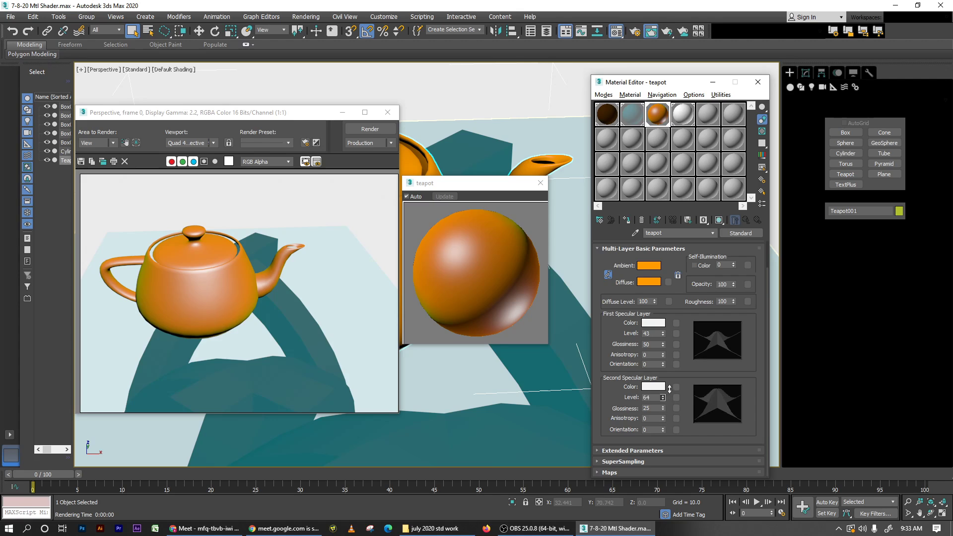
pyautogui.click(663, 332)
pyautogui.moveTo(665, 335)
pyautogui.mouseDown()
pyautogui.moveTo(659, 376)
pyautogui.moveTo(662, 335)
pyautogui.mouseUp()
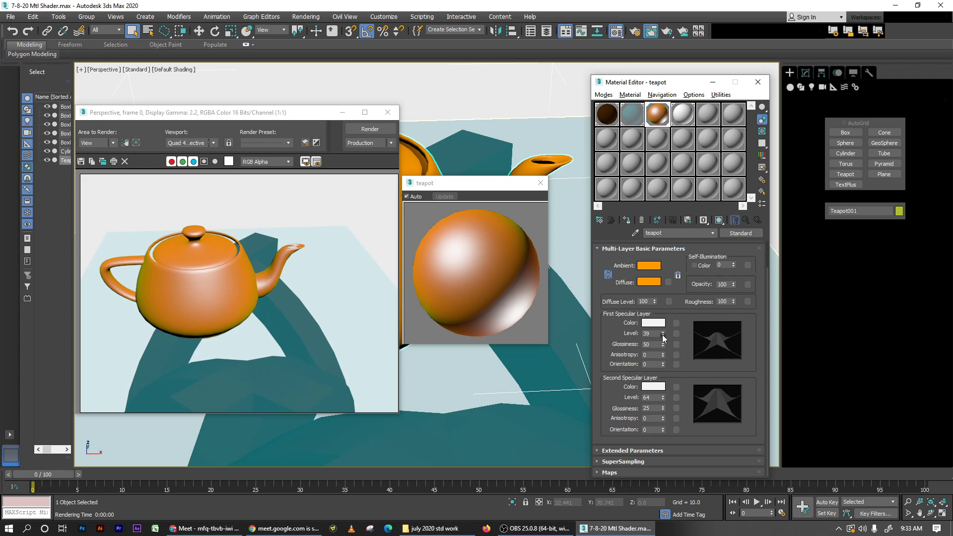
pyautogui.moveTo(663, 335)
pyautogui.mouseDown()
pyautogui.moveTo(667, 355)
pyautogui.moveTo(672, 327)
pyautogui.moveTo(674, 335)
pyautogui.mouseUp()
# Step: Set the first specular layer's glossiness to 67 and its anisotropy to 100
pyautogui.click(642, 356)
pyautogui.doubleClick(642, 355)
pyautogui.moveTo(663, 355); pyautogui.dragTo(665, 304)
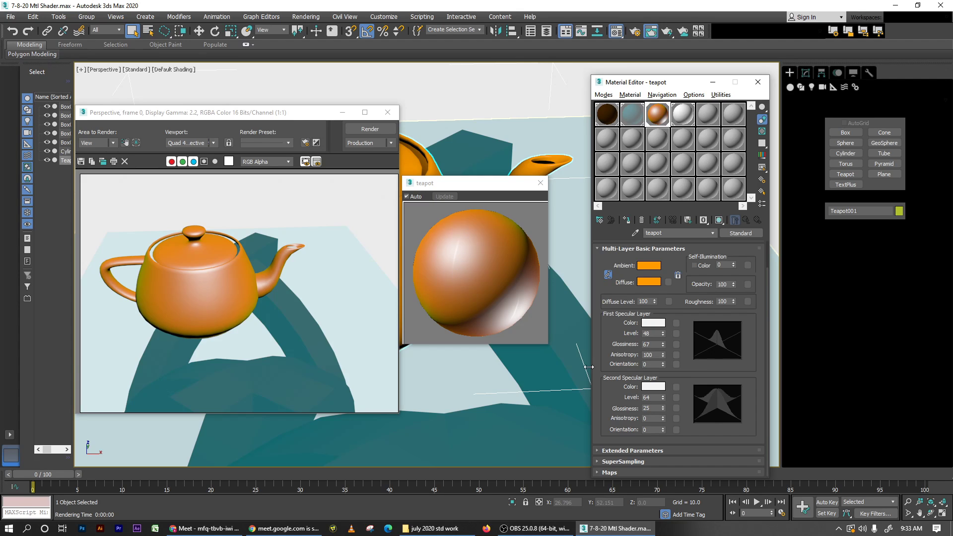
# Step: Set the second specular layer's anisotropy to 60 and its orientation first to 45, then to 90
pyautogui.moveTo(663, 419); pyautogui.dragTo(660, 385)
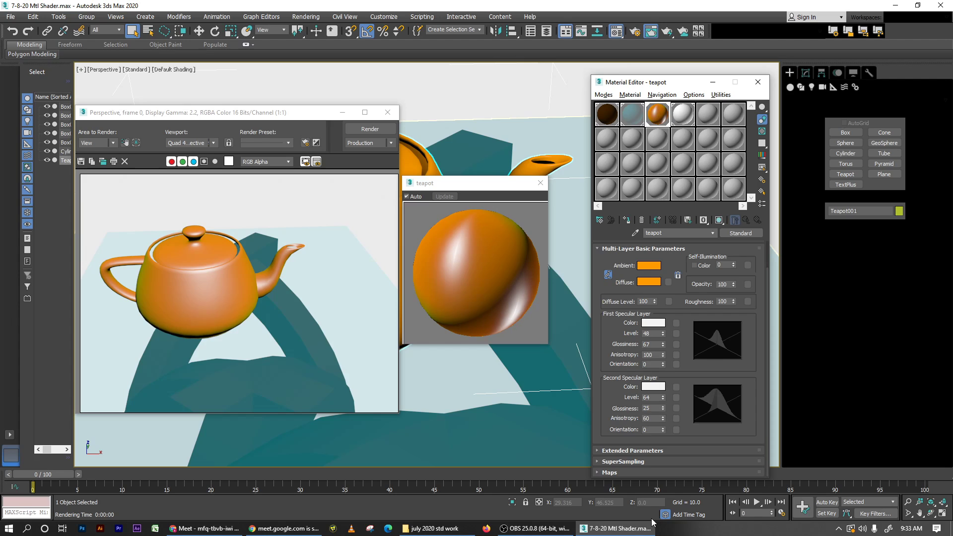
pyautogui.click(652, 430)
pyautogui.write('45')
pyautogui.press('Return')
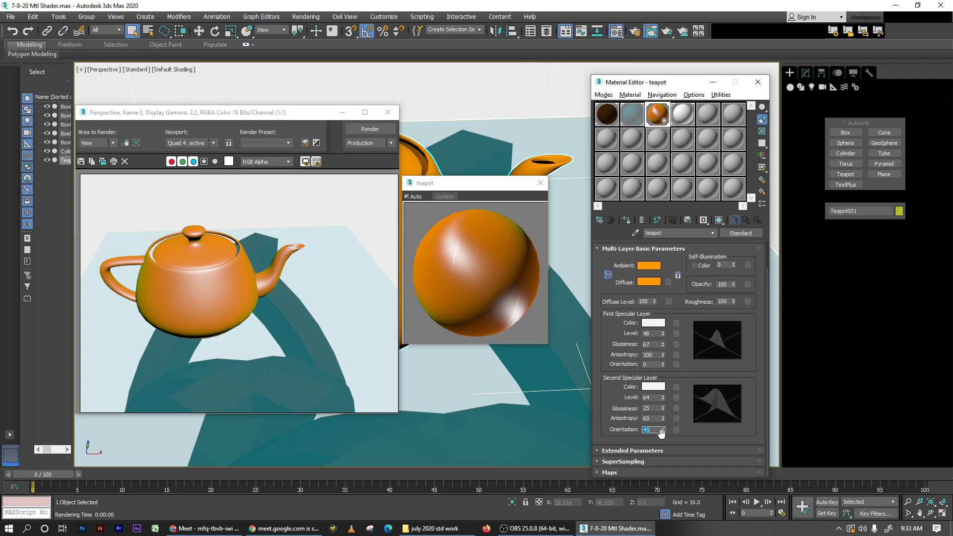
pyautogui.write('90')
pyautogui.press('Return')
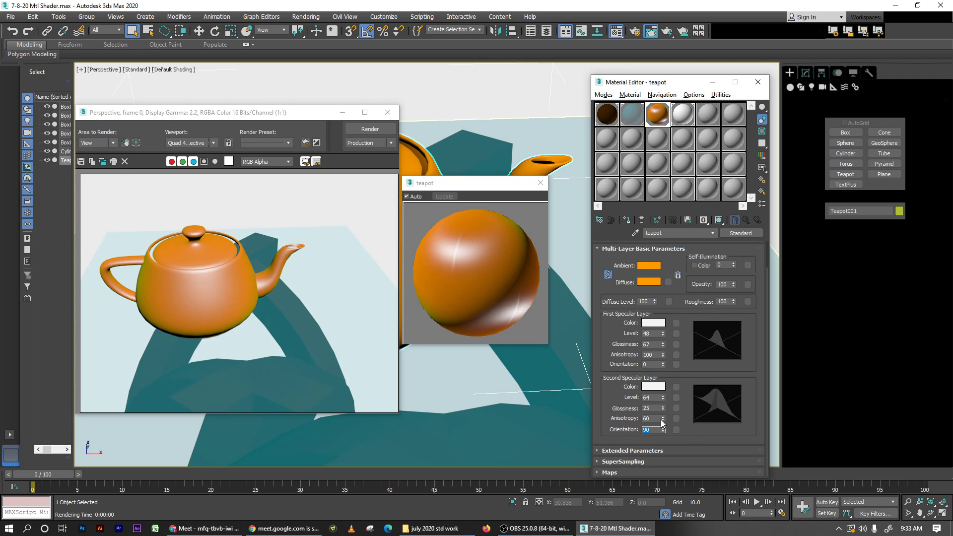
# Step: Raise the second specular layer's anisotropy to 83 with a render of the view, and lower the first layer's anisotropy to 69
pyautogui.moveTo(663, 419); pyautogui.dragTo(383, 415)
pyautogui.hotkey('shift', 'q')
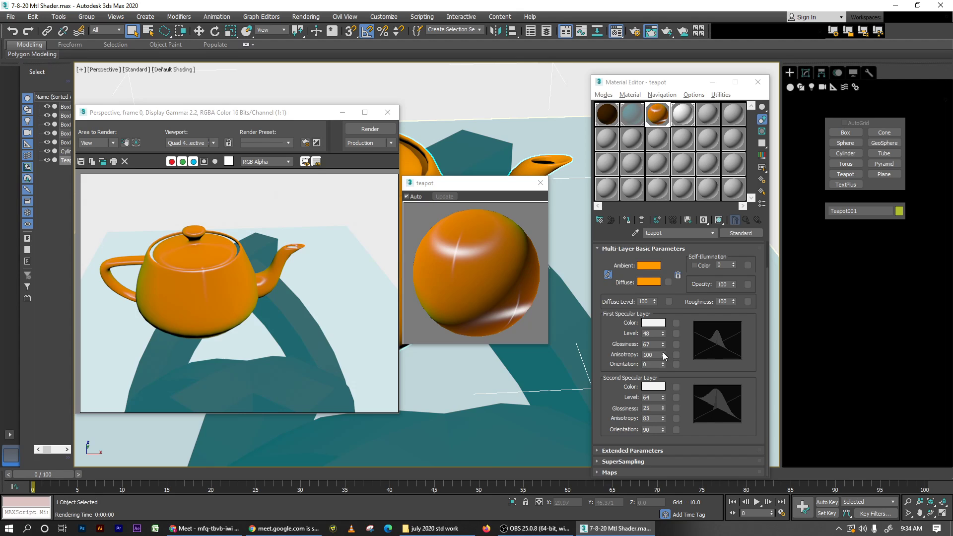
pyautogui.moveTo(664, 355); pyautogui.dragTo(664, 368)
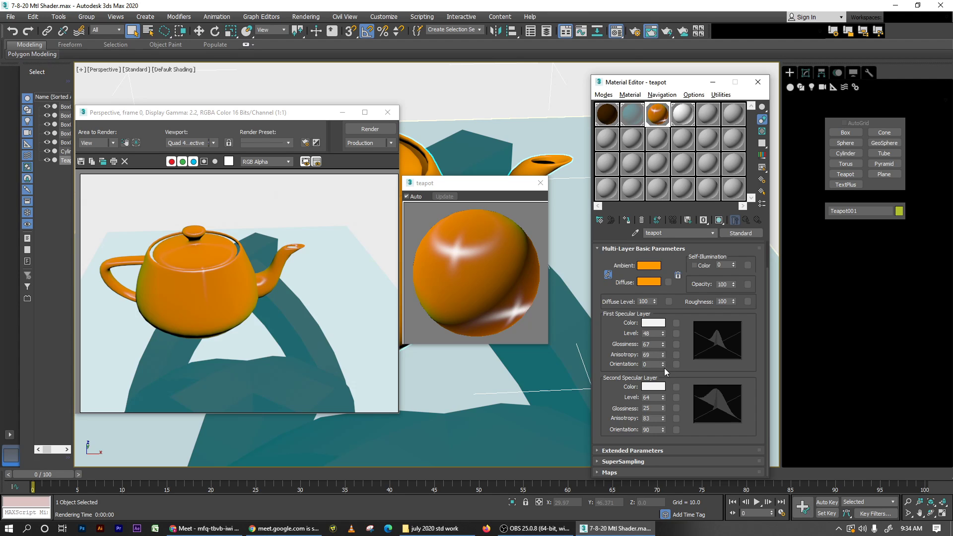
# Step: Render the view and switch the teapot material's shader from Multi-Layer to Oren-Nayar-Blinn
pyautogui.hotkey('shift', 'q')
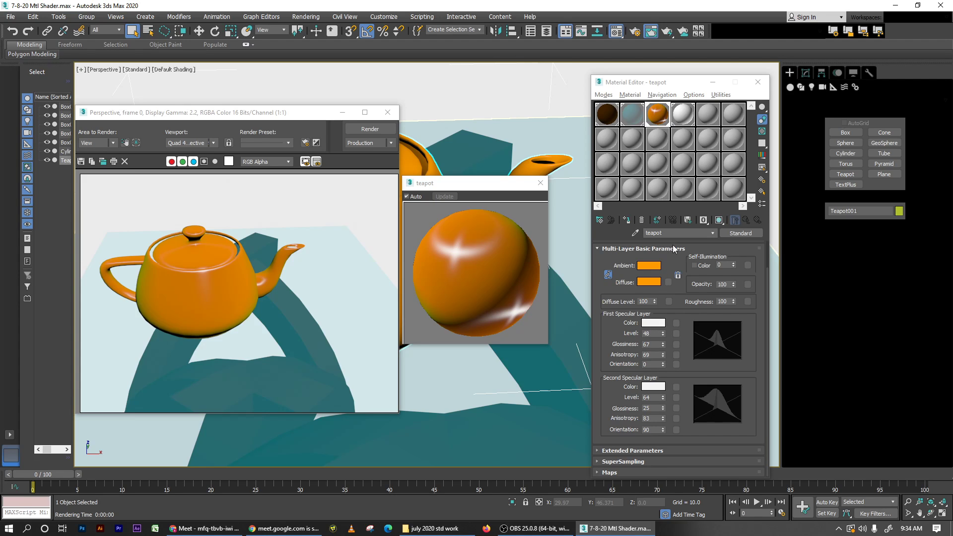
pyautogui.moveTo(618, 326); pyautogui.dragTo(619, 330)
pyautogui.scroll(1, 619, 330)
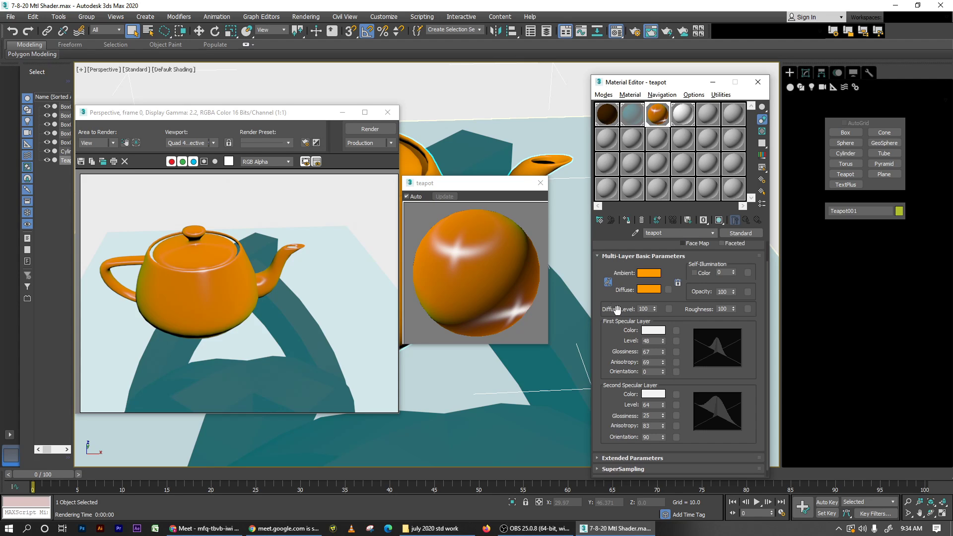
pyautogui.scroll(2, 618, 311)
pyautogui.click(635, 258)
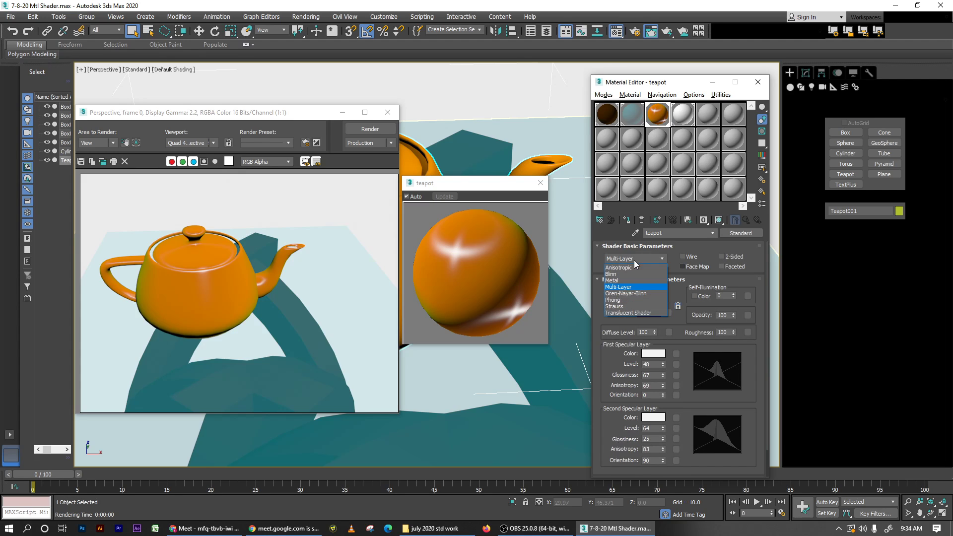
pyautogui.click(626, 294)
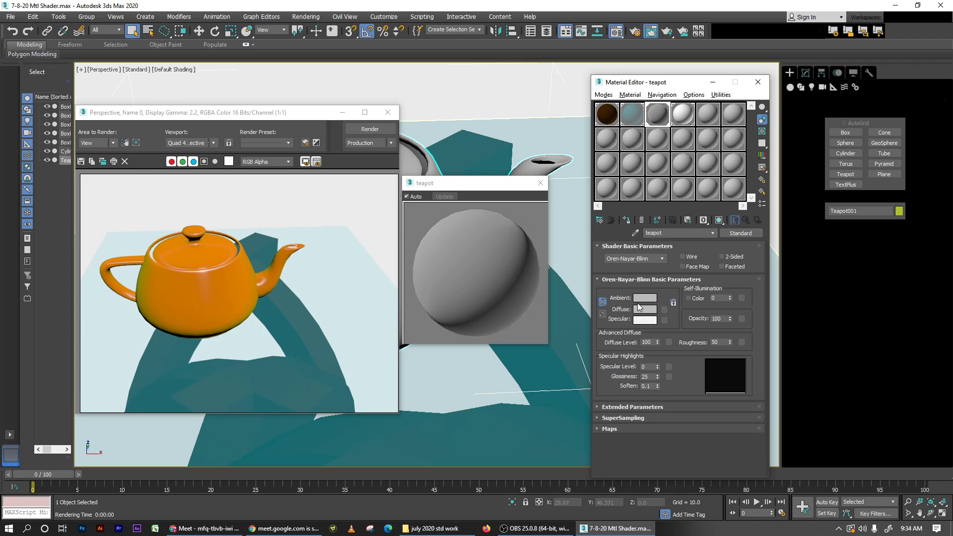
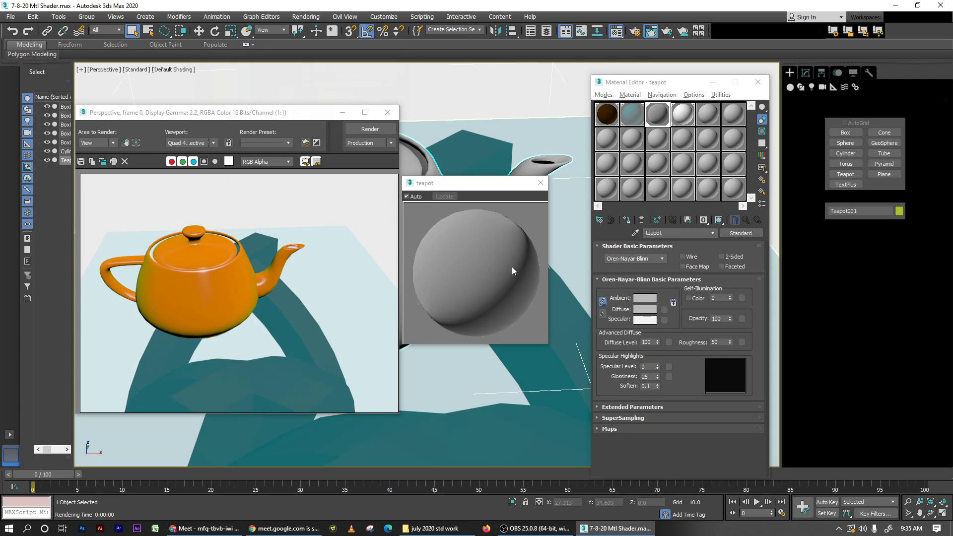
# Step: Set the teapot material's diffuse colour to bright cyan
pyautogui.click(645, 309)
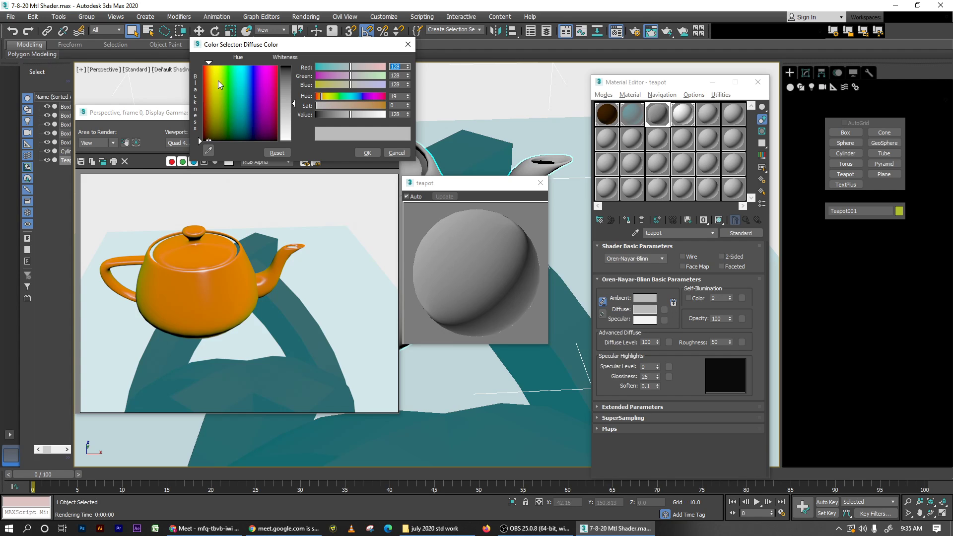
pyautogui.moveTo(218, 86); pyautogui.dragTo(209, 64)
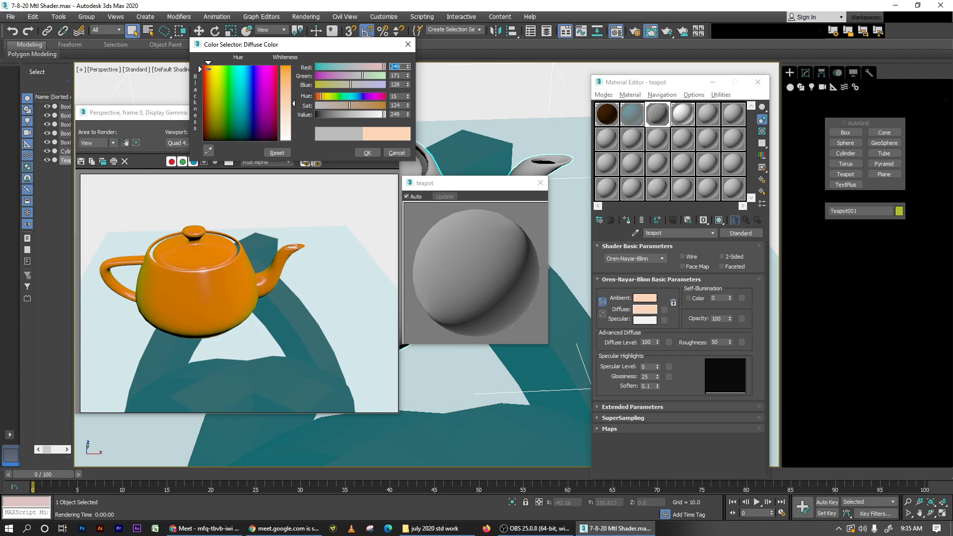
pyautogui.click(242, 64)
pyautogui.click(367, 152)
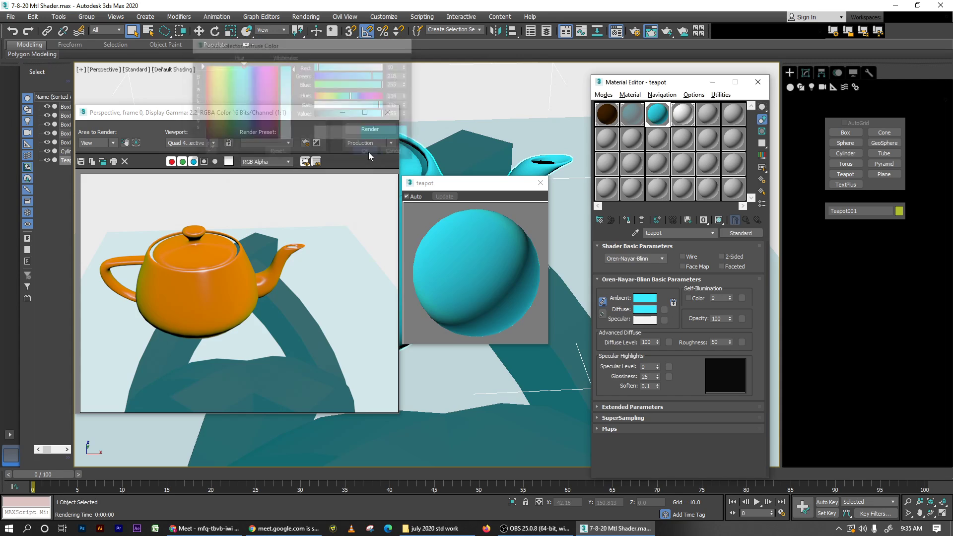
# Step: Try the teapot material's diffuse level at 50 and 20 with a render of each, and restore it to 100
pyautogui.doubleClick(652, 342)
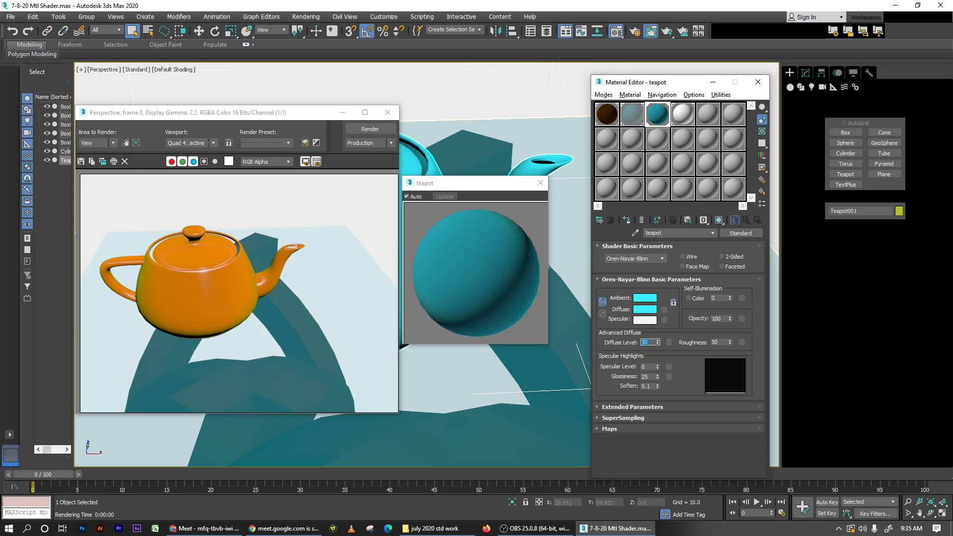
pyautogui.hotkey('shift', 'q')
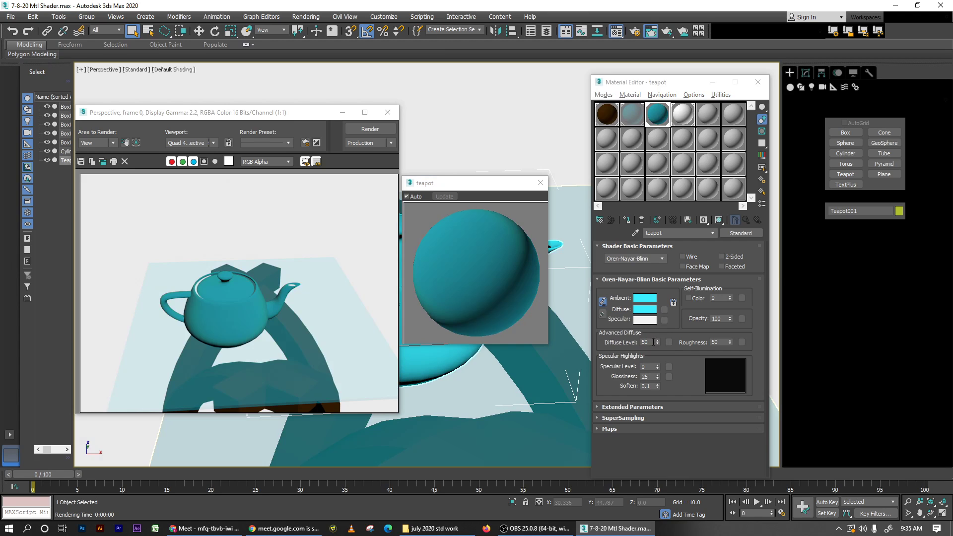
pyautogui.doubleClick(654, 342)
pyautogui.write('20')
pyautogui.press('Return')
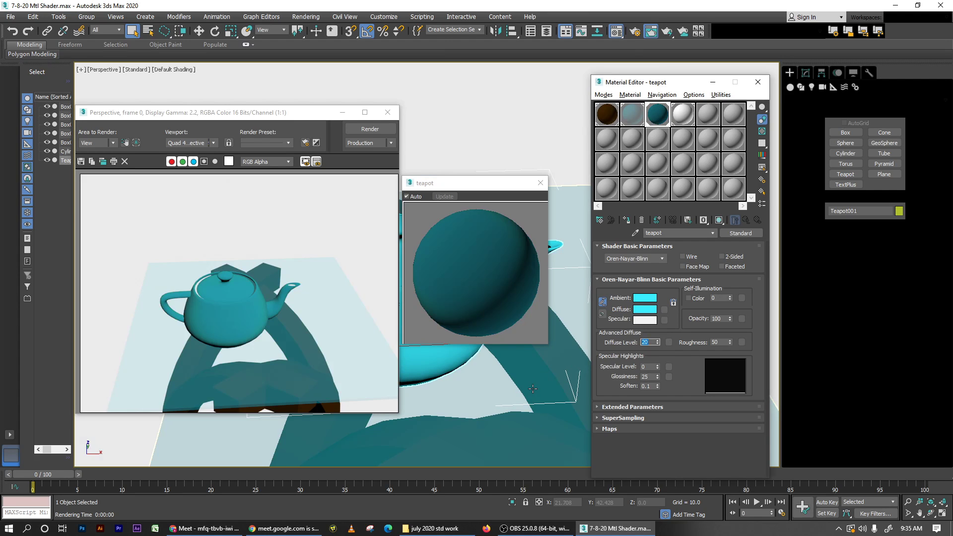
pyautogui.hotkey('shift', 'q')
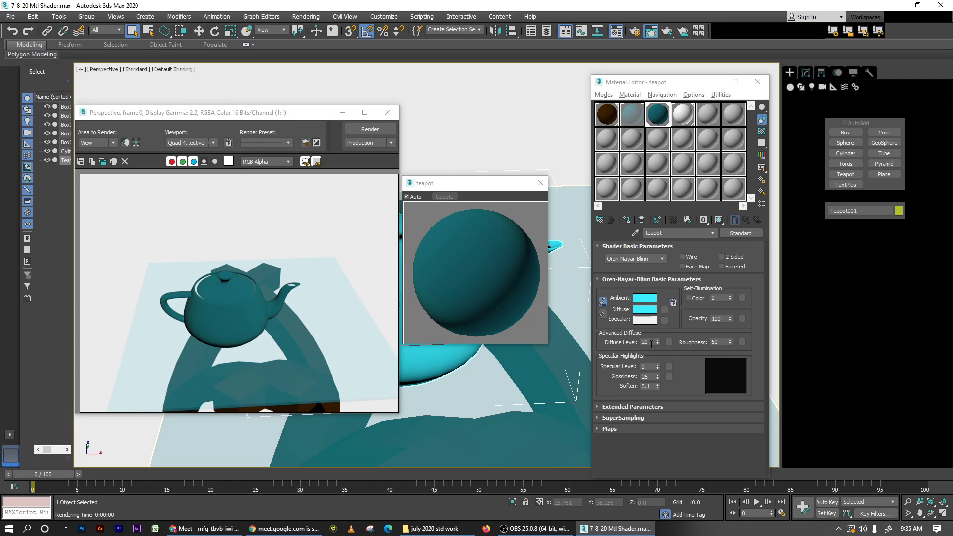
pyautogui.doubleClick(650, 342)
pyautogui.write('100')
pyautogui.press('Return')
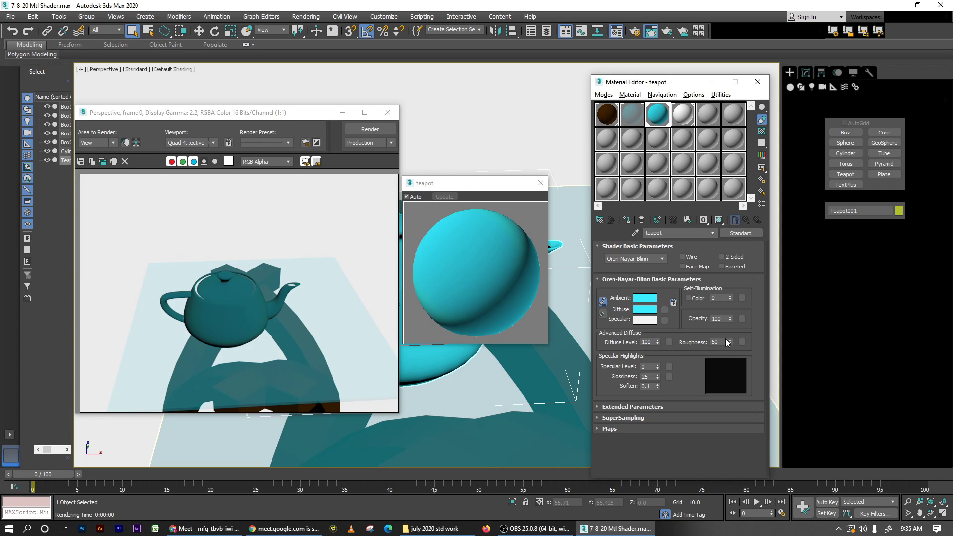
# Step: Alternate the teapot material's roughness between 100 and 0, rendering the view to compare, and leave it at 0
pyautogui.moveTo(731, 339)
pyautogui.mouseDown()
pyautogui.moveTo(732, 311)
pyautogui.moveTo(729, 322)
pyautogui.mouseUp()
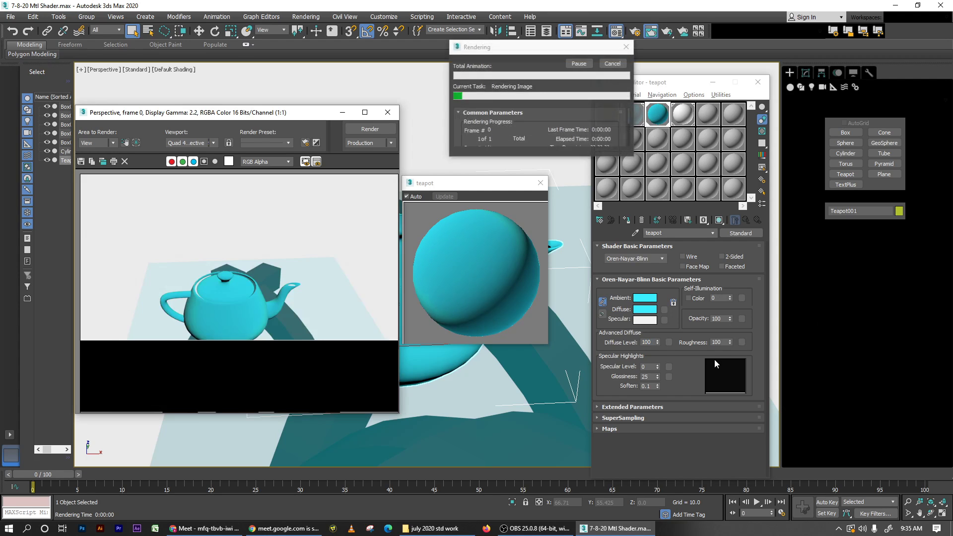
pyautogui.rightClick(729, 342)
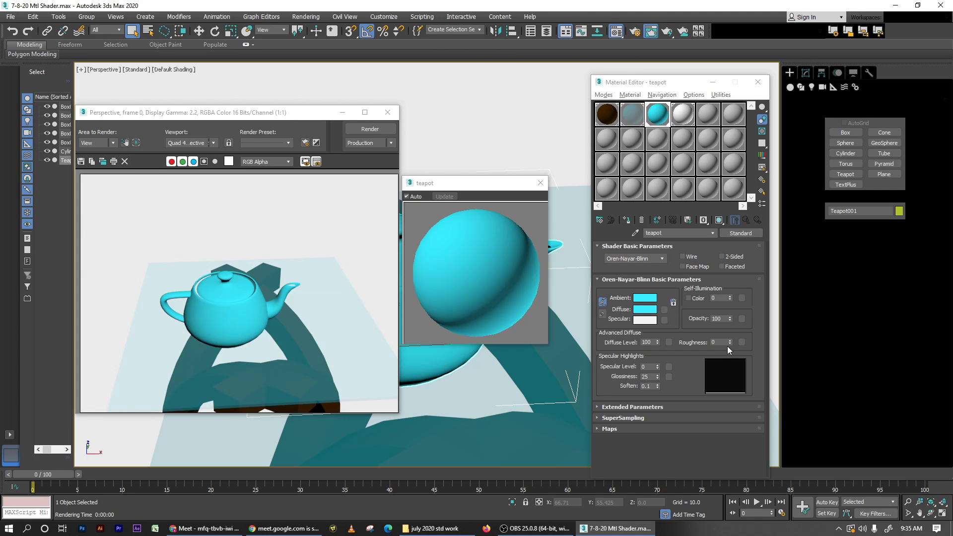
pyautogui.doubleClick(719, 342)
pyautogui.write('100')
pyautogui.press('Return')
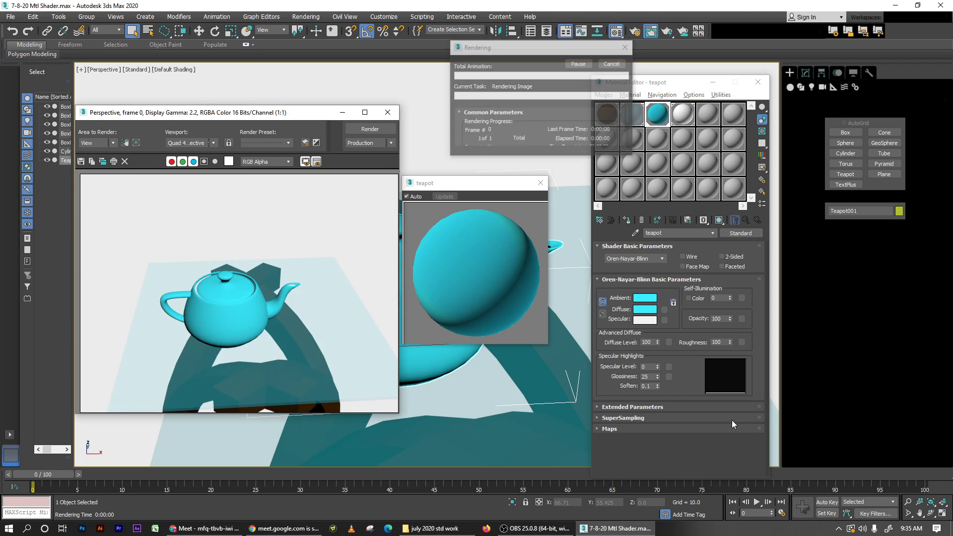
pyautogui.rightClick(730, 342)
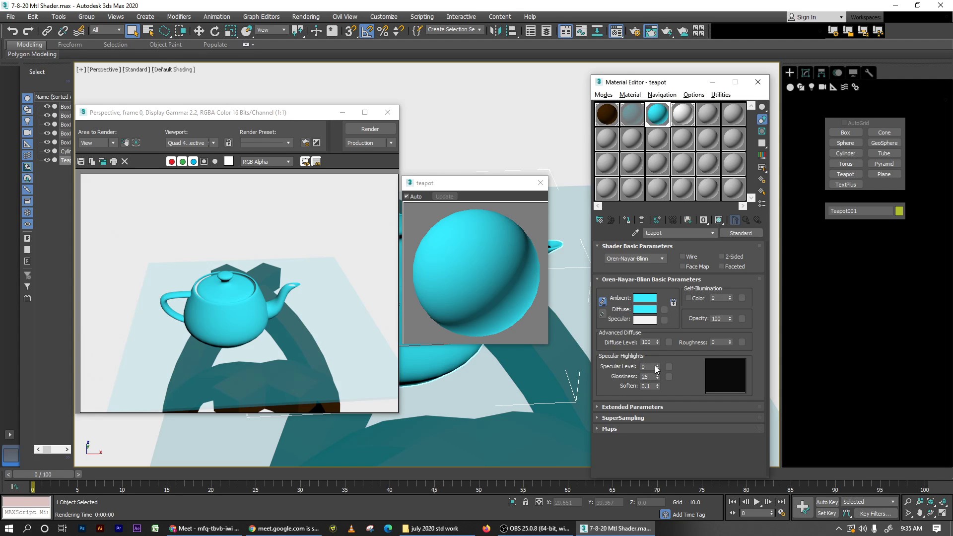
# Step: Set the material's specular level to 63 and glossiness to 46, and render a closer view of the teapot
pyautogui.moveTo(656, 367); pyautogui.dragTo(652, 331)
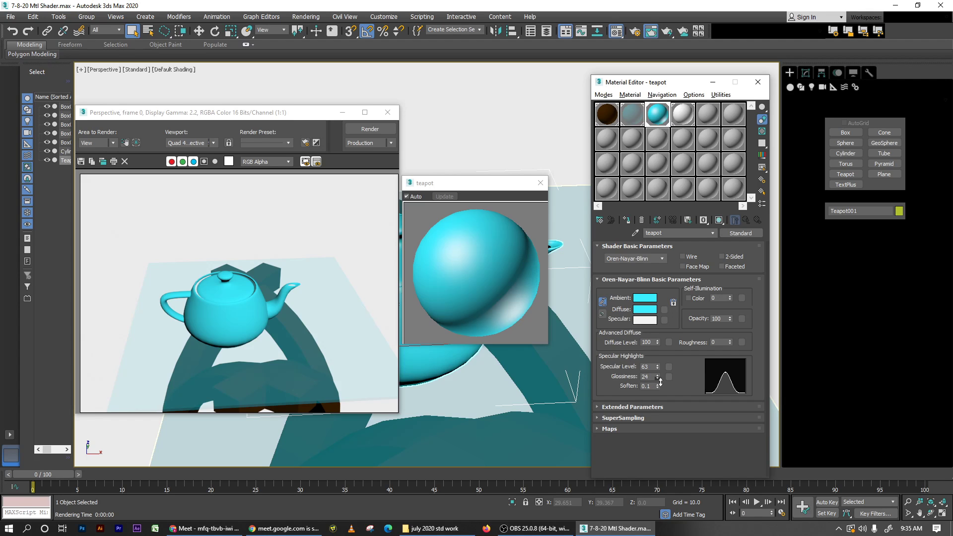
pyautogui.moveTo(661, 382); pyautogui.dragTo(661, 370)
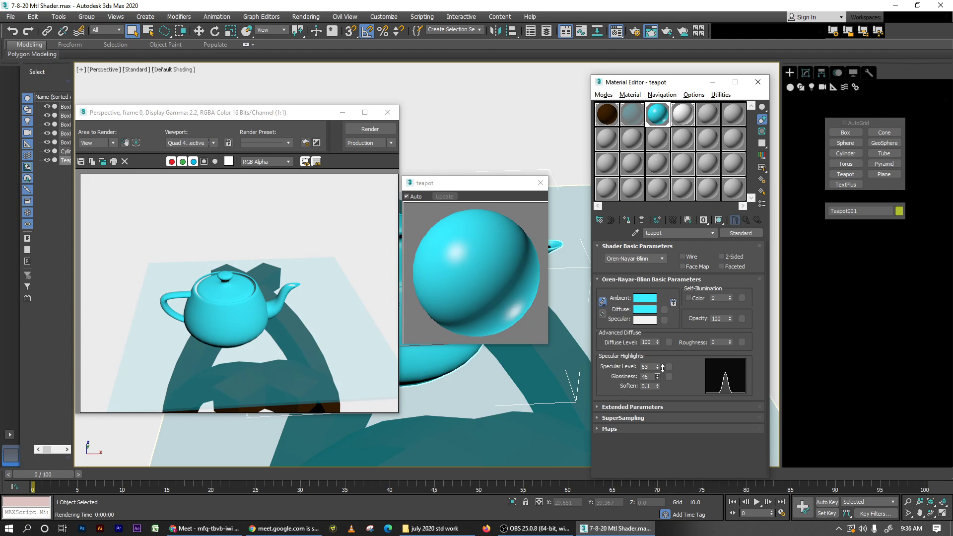
pyautogui.hotkey('shift', 'q')
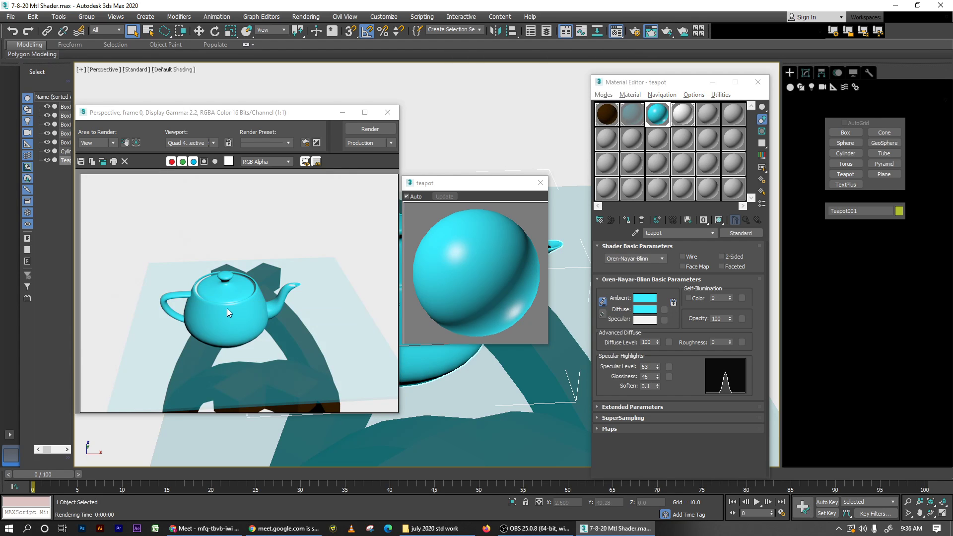
pyautogui.scroll(3, 434, 369)
pyautogui.hotkey('shift', 'q')
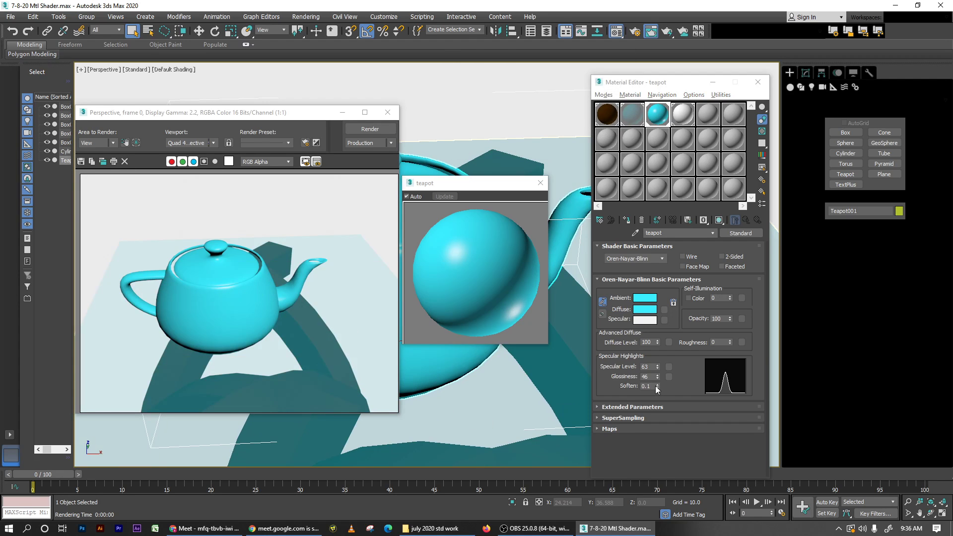
# Step: Raise the specular highlights' soften value to 1.0 and render the view
pyautogui.moveTo(657, 383); pyautogui.dragTo(664, 328)
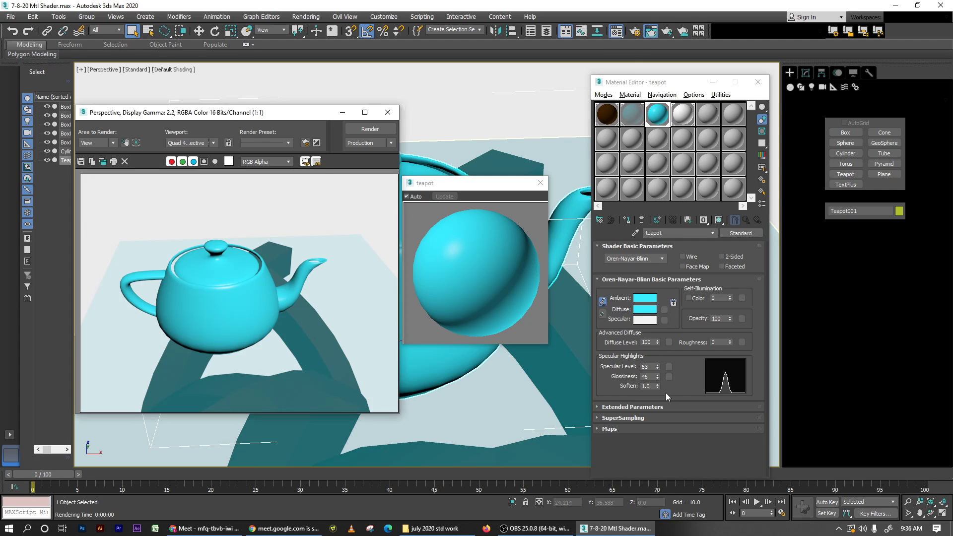
pyautogui.hotkey('shift', 'q')
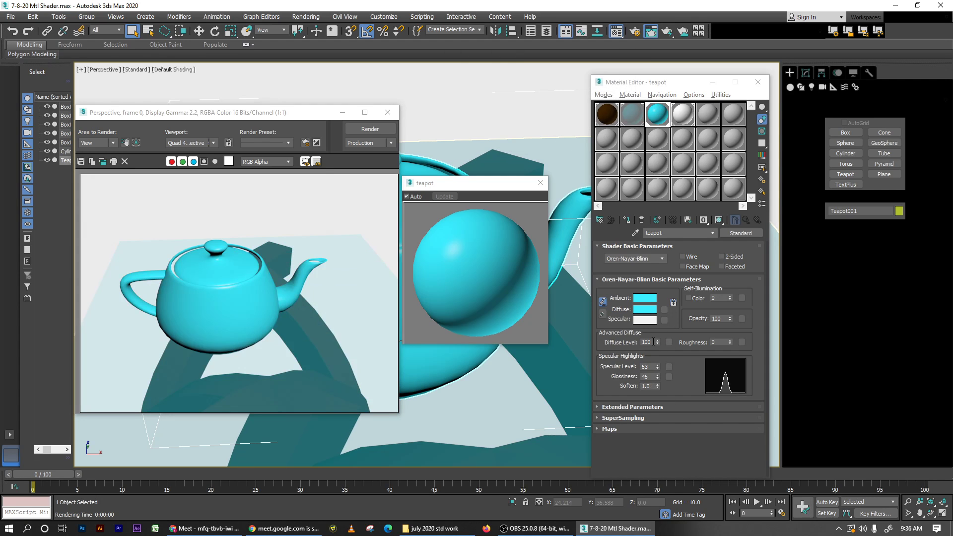
pyautogui.moveTo(654, 342); pyautogui.dragTo(632, 340)
pyautogui.moveTo(722, 343); pyautogui.dragTo(696, 358)
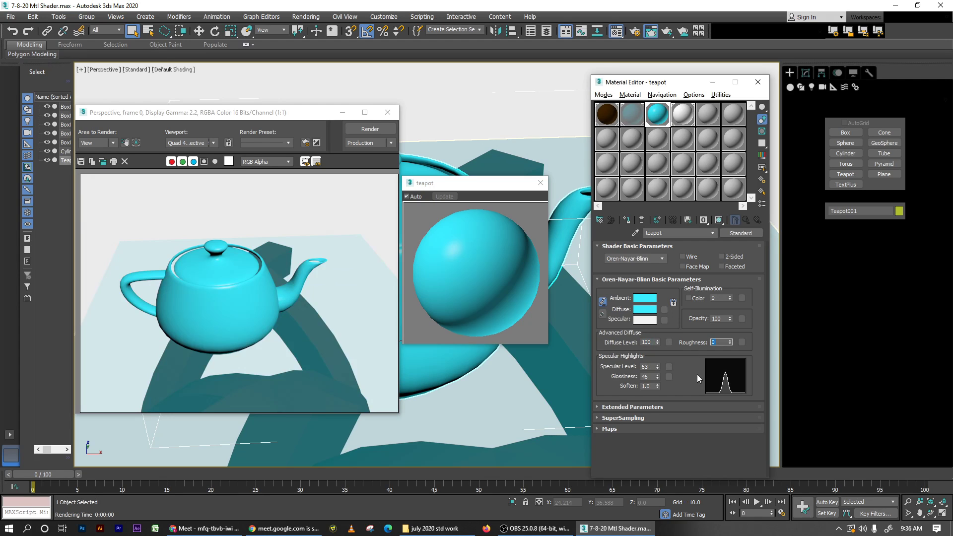
# Step: Switch the teapot material to the Phong shader and set its diffuse colour to dark red with saturation 255 and value 27
pyautogui.click(645, 260)
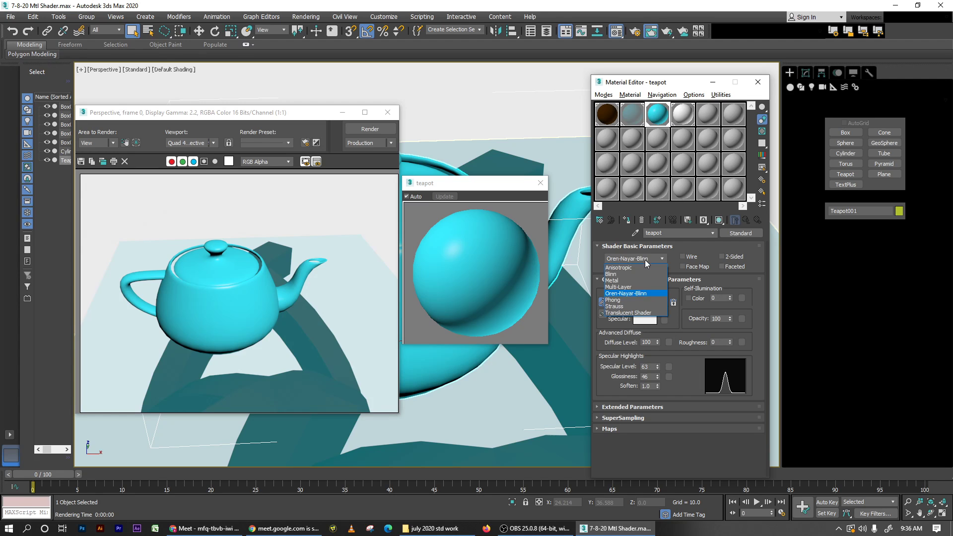
pyautogui.click(622, 301)
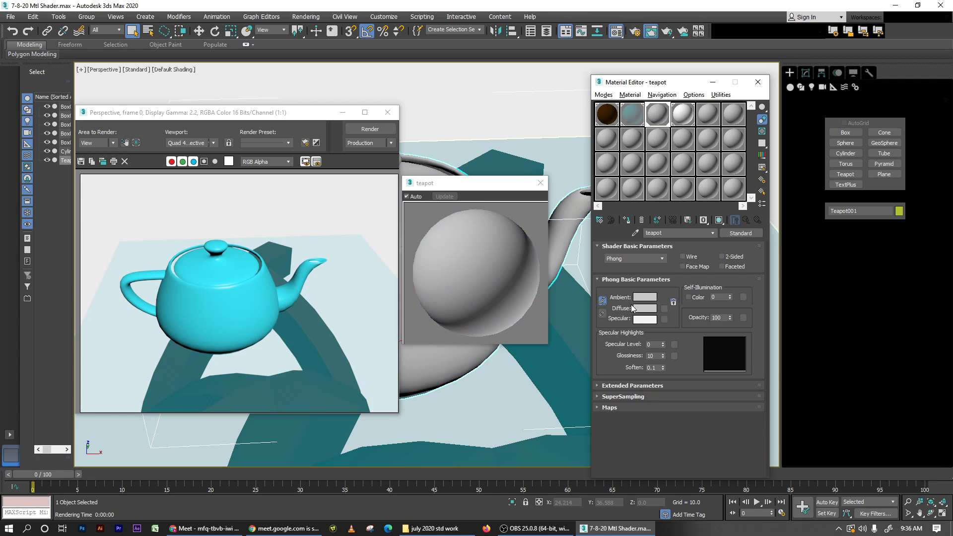
pyautogui.click(649, 320)
pyautogui.click(647, 309)
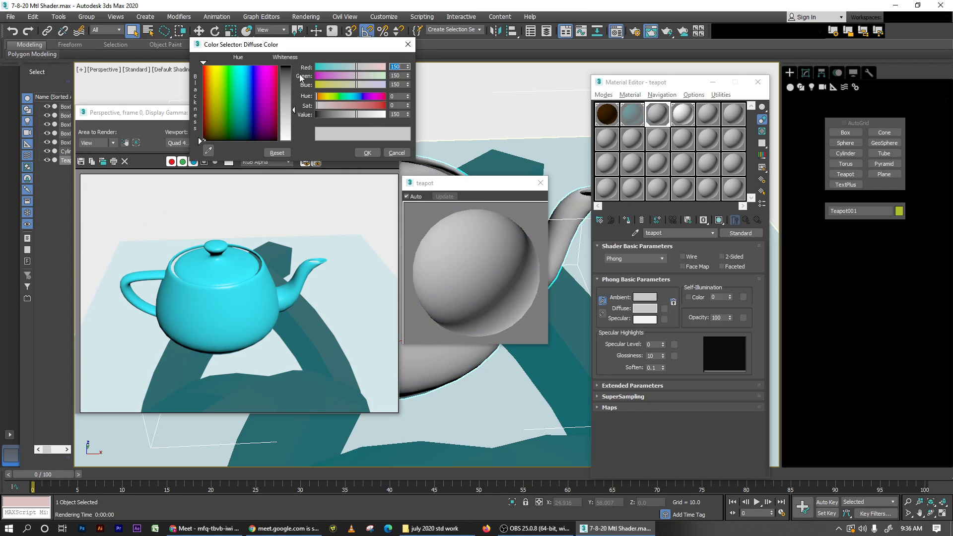
pyautogui.moveTo(220, 78); pyautogui.dragTo(202, 65)
pyautogui.moveTo(287, 74); pyautogui.dragTo(287, 64)
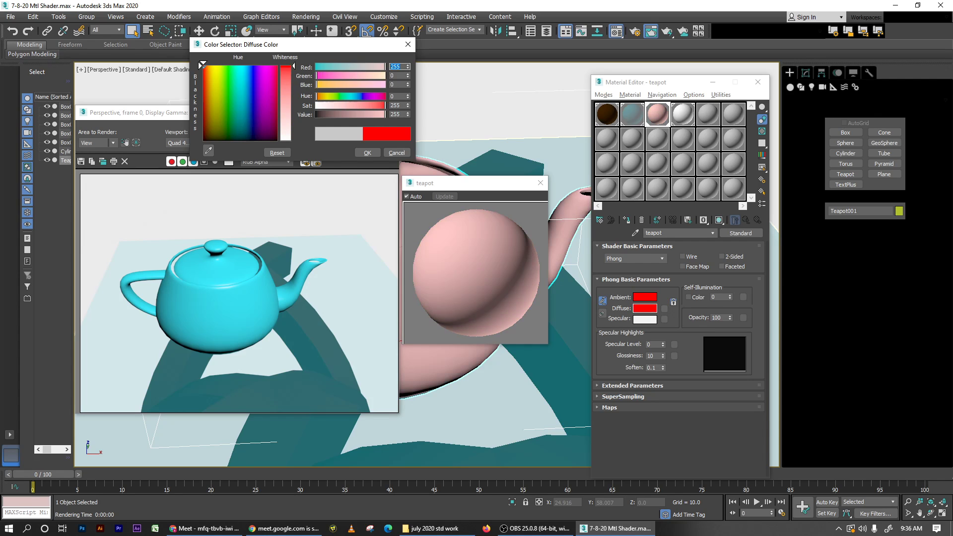
pyautogui.moveTo(356, 115); pyautogui.dragTo(323, 115)
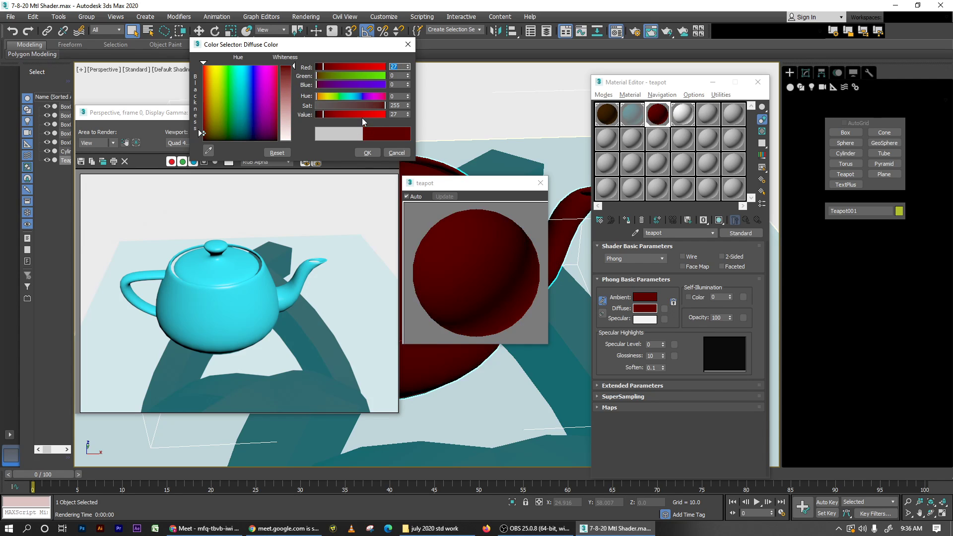
pyautogui.click(368, 152)
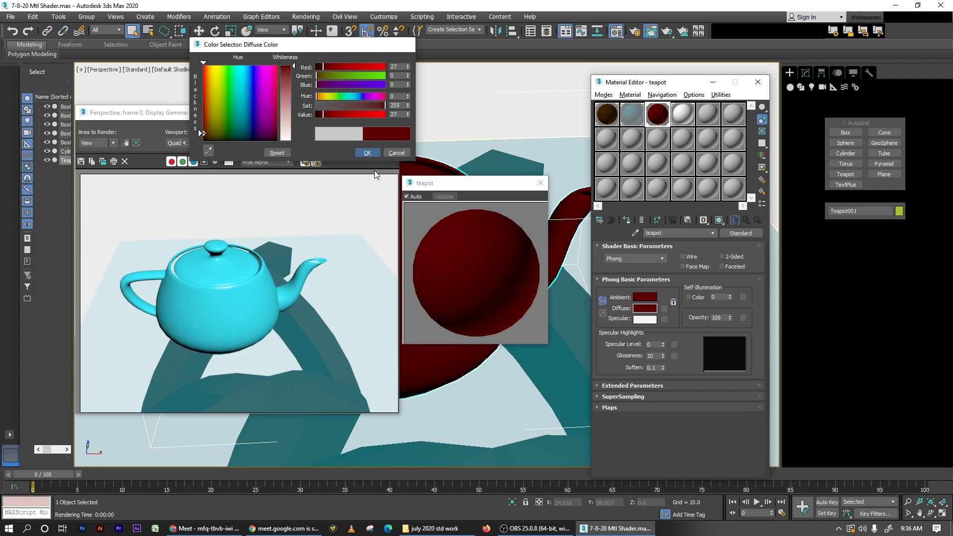
# Step: Render the dark red Phong teapot, set its specular level to 53 and glossiness to 49, and render again
pyautogui.hotkey('shift', 'q')
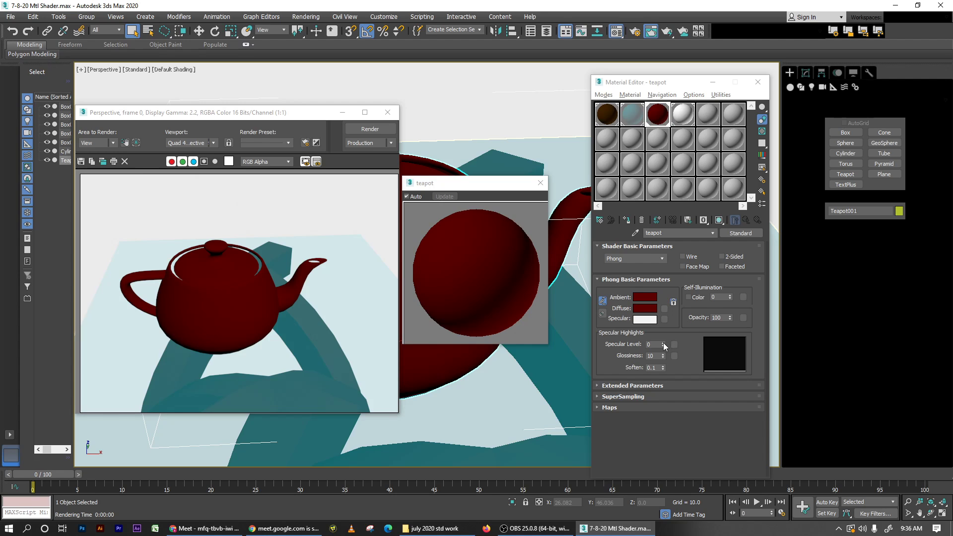
pyautogui.moveTo(663, 342); pyautogui.dragTo(662, 316)
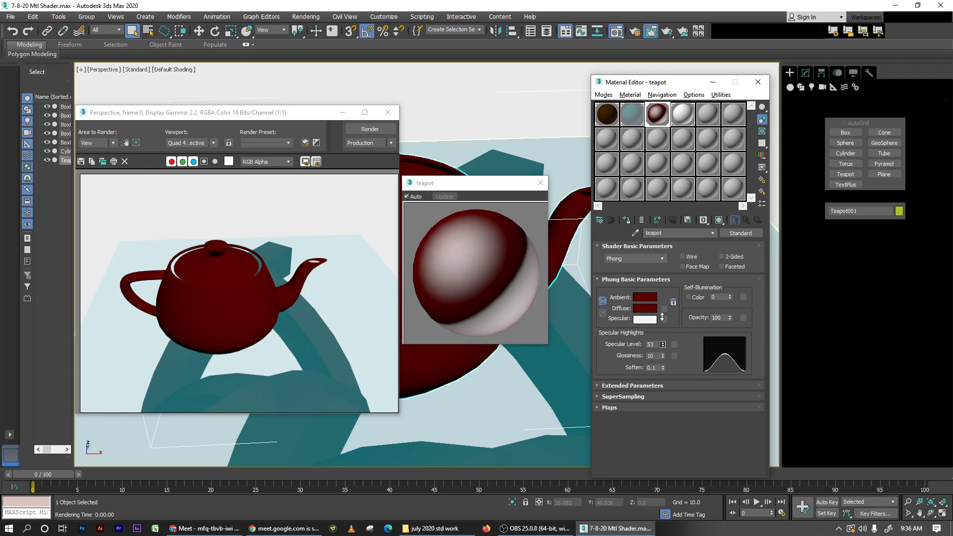
pyautogui.moveTo(663, 355); pyautogui.dragTo(664, 336)
pyautogui.hotkey('shift', 'q')
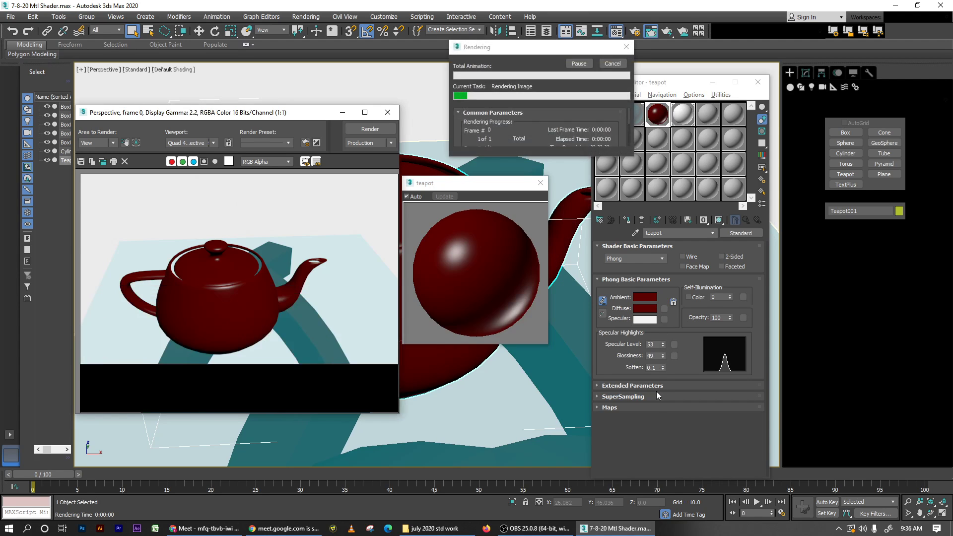
# Step: Compare renders of the teapot's Phong highlight at Soften values 1.0 and 0.06, ending at 1.0
pyautogui.moveTo(662, 366); pyautogui.dragTo(674, 294)
pyautogui.hotkey('shift', 'q')
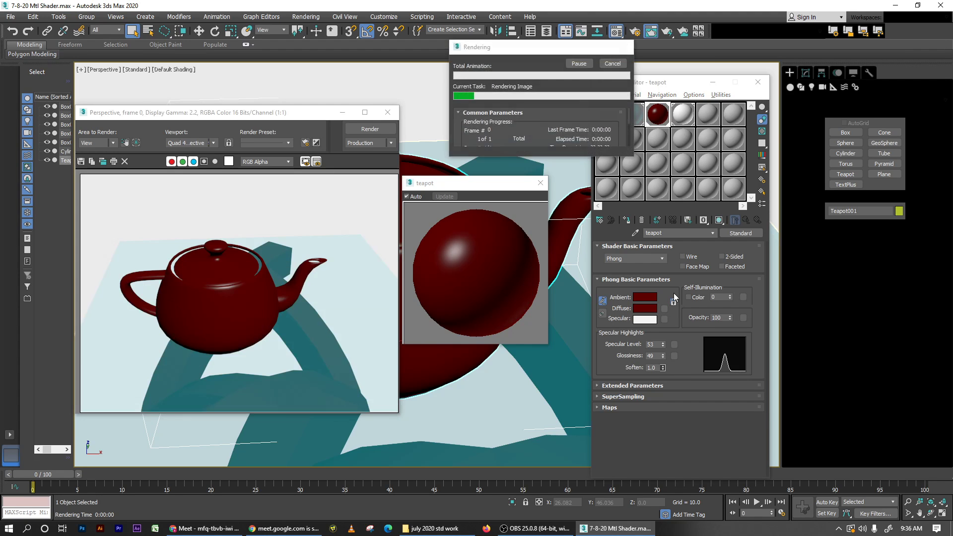
pyautogui.hotkey('shift', 'q')
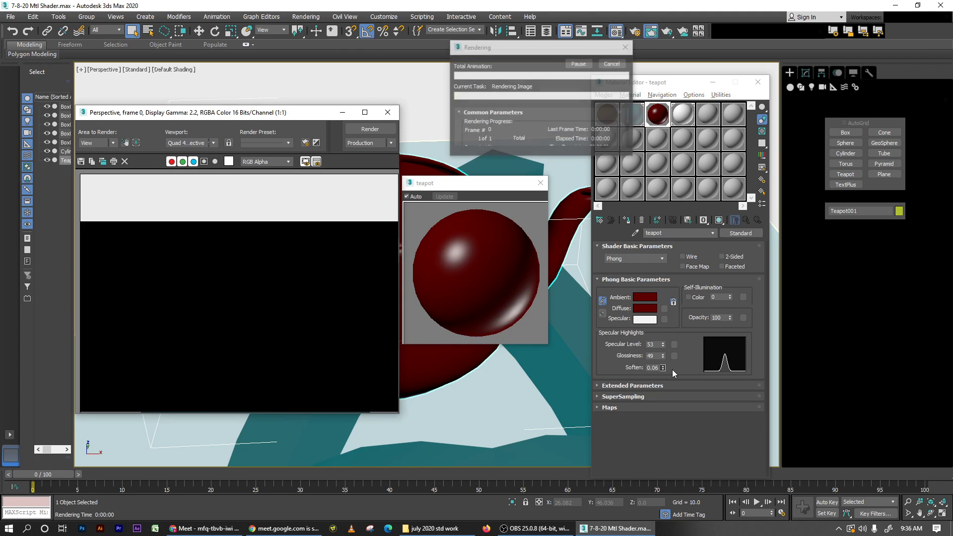
pyautogui.moveTo(664, 368); pyautogui.dragTo(673, 296)
pyautogui.hotkey('shift', 'q')
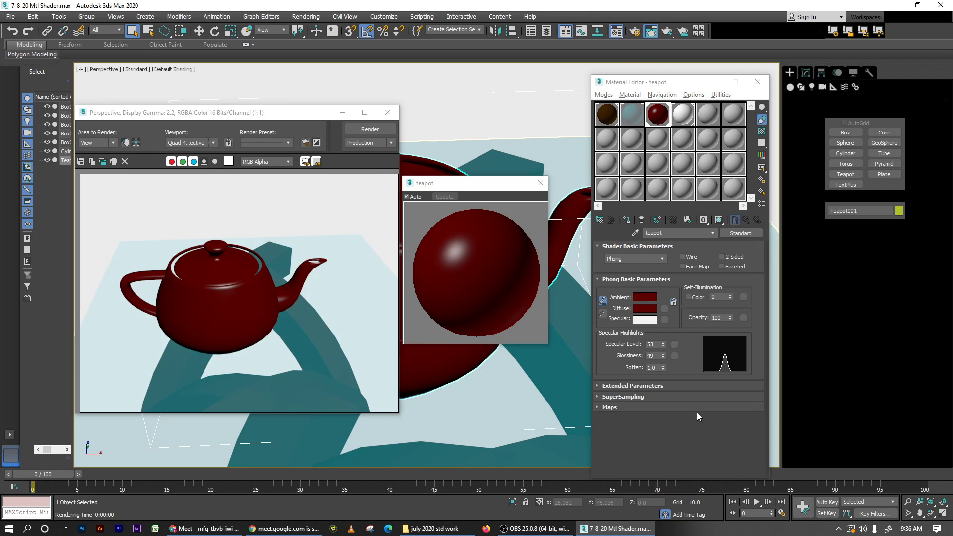
# Step: Switch the teapot material to the Strauss shader with a saturated orange colour (255, 60, 0) and render it
pyautogui.click(632, 259)
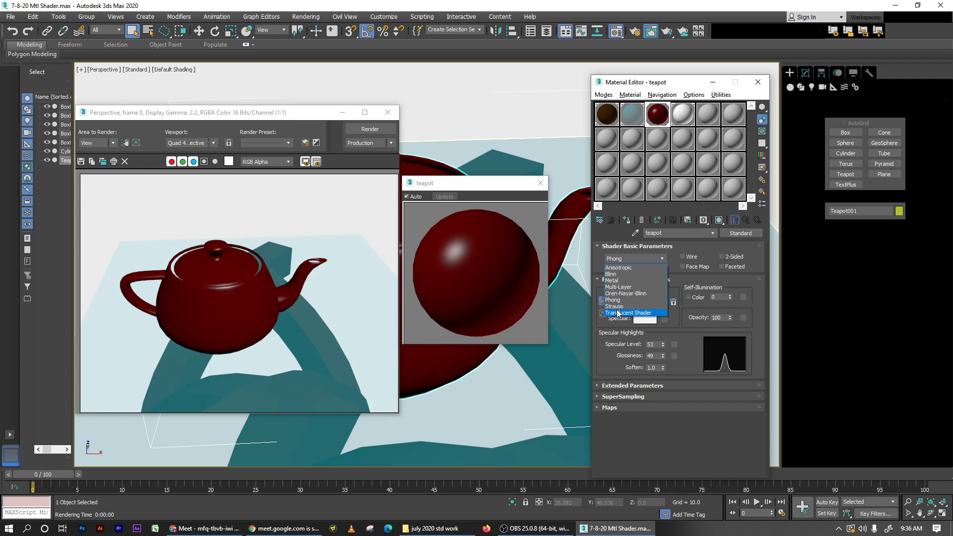
pyautogui.click(614, 306)
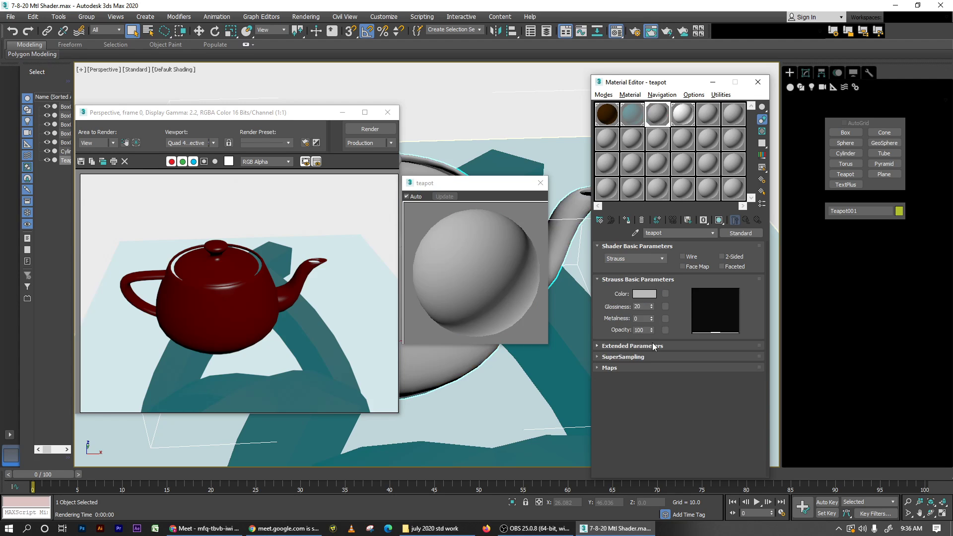
pyautogui.click(644, 293)
pyautogui.click(206, 65)
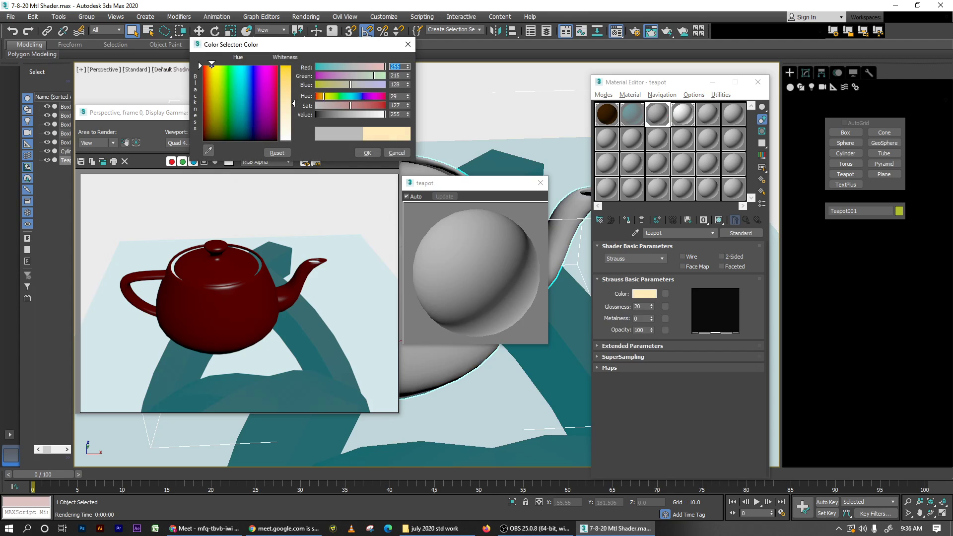
pyautogui.moveTo(286, 84); pyautogui.dragTo(286, 103)
pyautogui.click(299, 67)
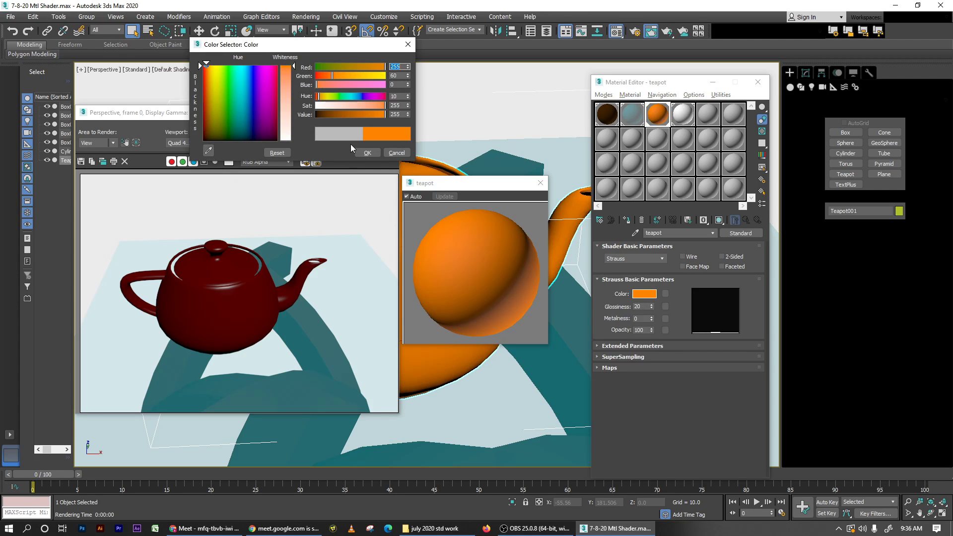
pyautogui.click(367, 153)
pyautogui.click(370, 129)
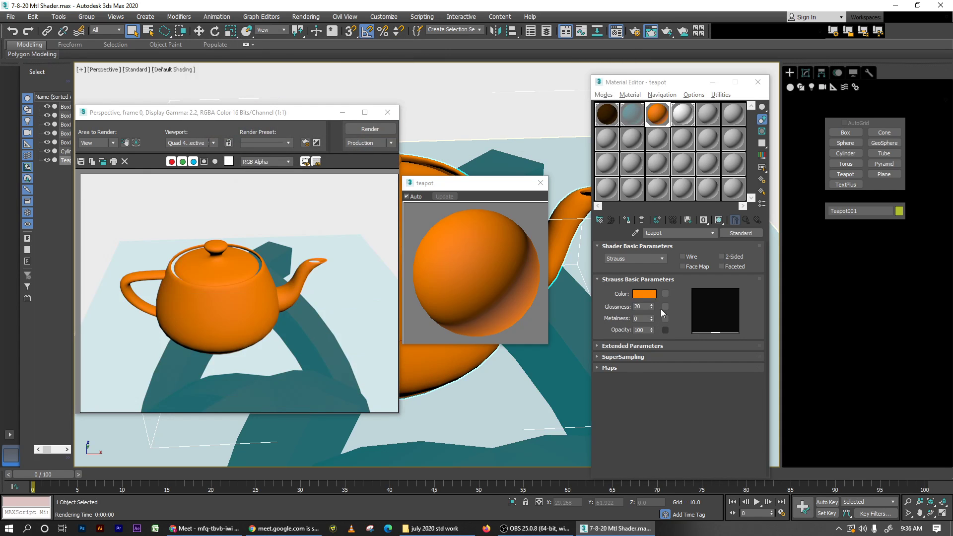
# Step: Set the Strauss material's glossiness to 85 and metalness to 69, and render the teapot
pyautogui.click(651, 307)
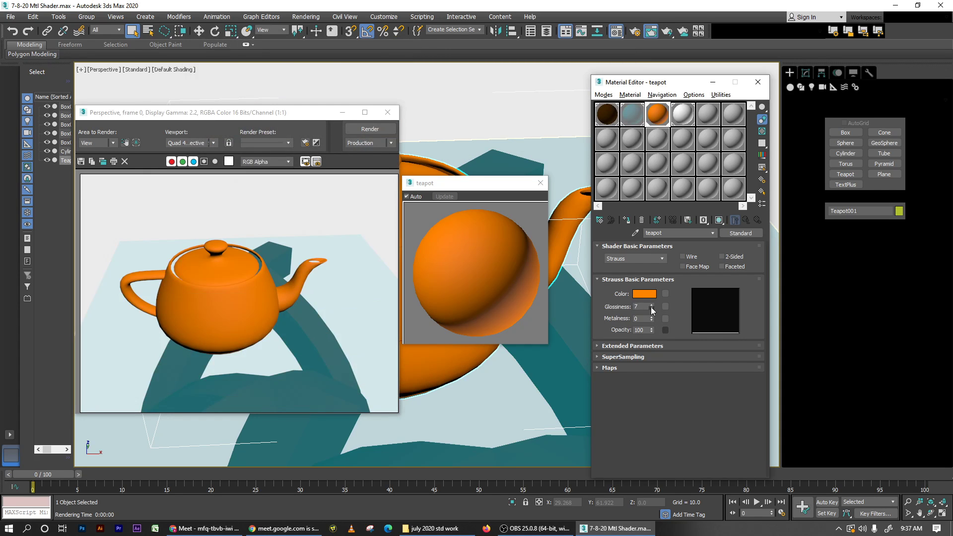
pyautogui.moveTo(651, 307); pyautogui.dragTo(654, 265)
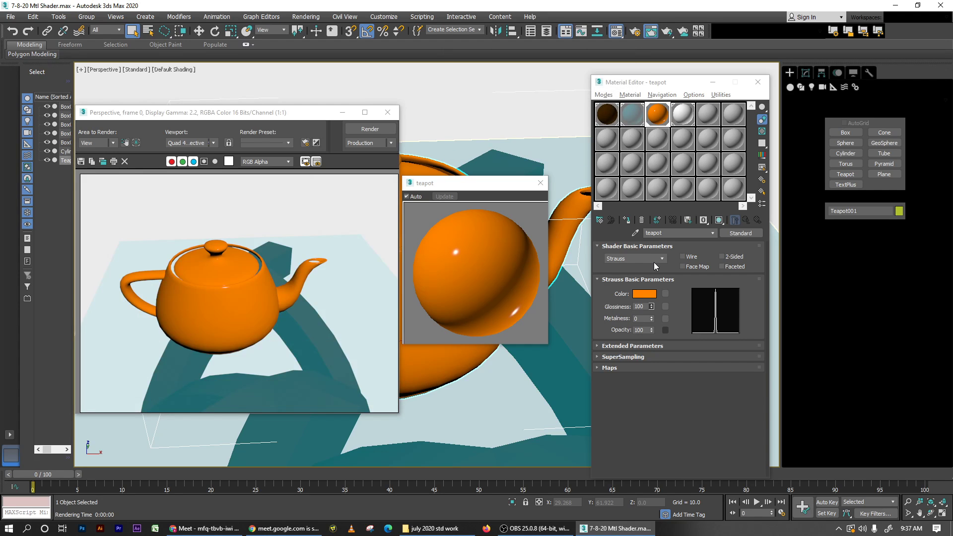
pyautogui.moveTo(654, 262); pyautogui.dragTo(656, 273)
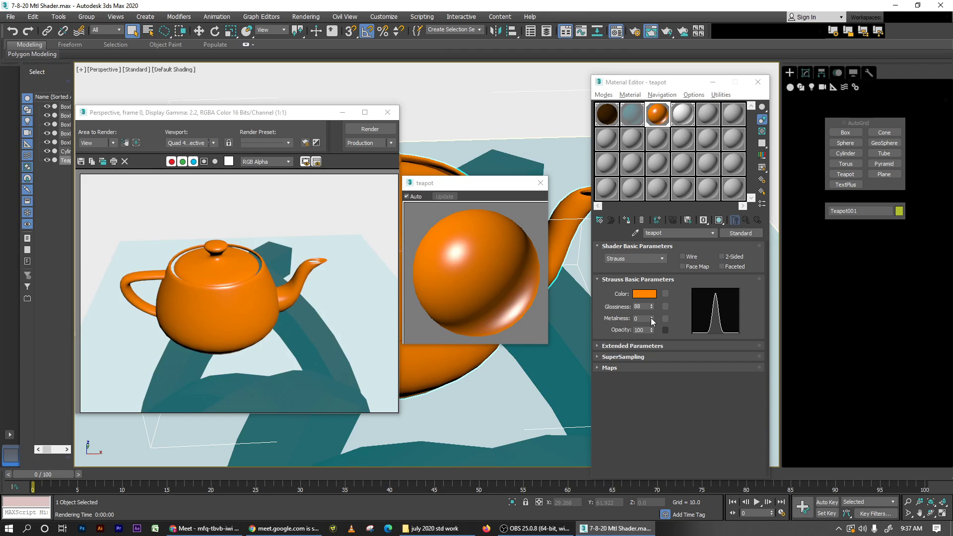
pyautogui.moveTo(651, 318); pyautogui.dragTo(654, 338)
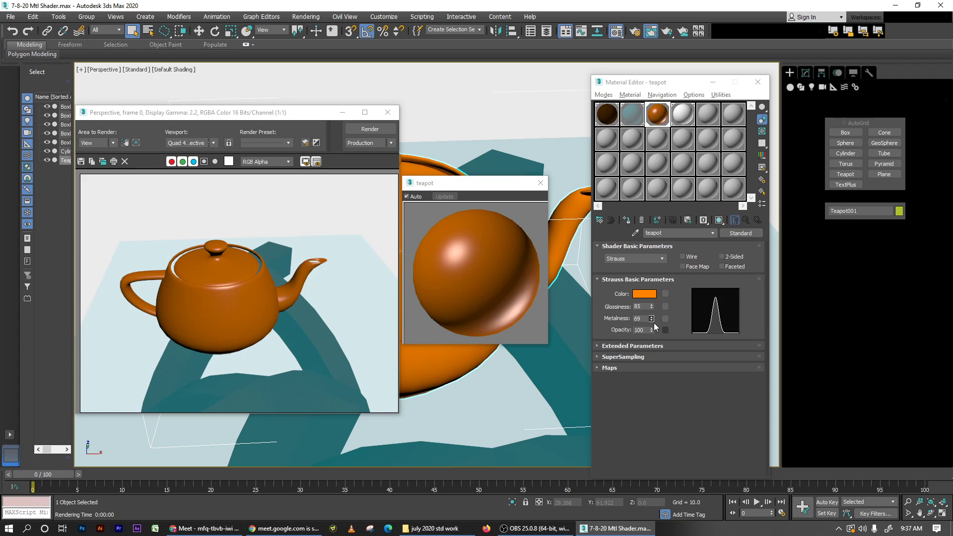
pyautogui.click(654, 323)
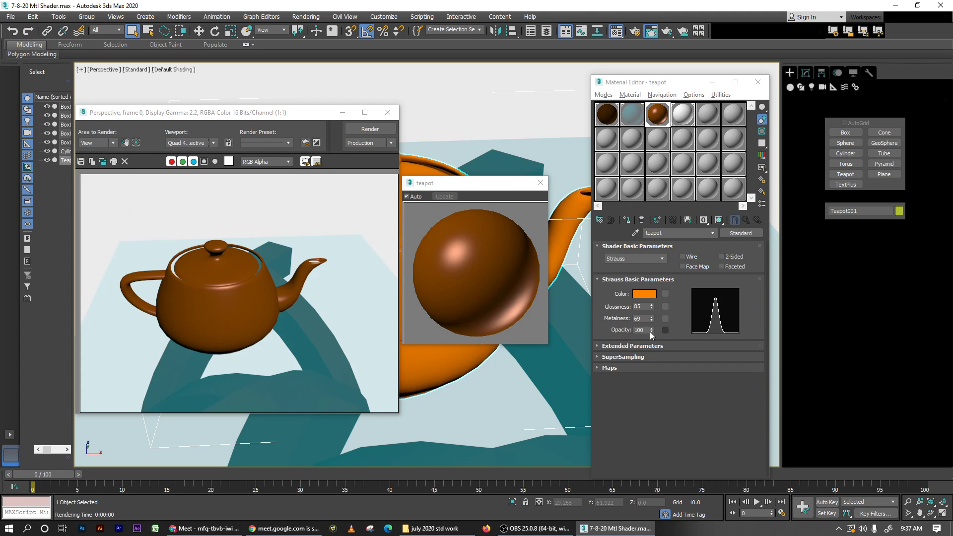
pyautogui.moveTo(650, 331); pyautogui.dragTo(628, 313)
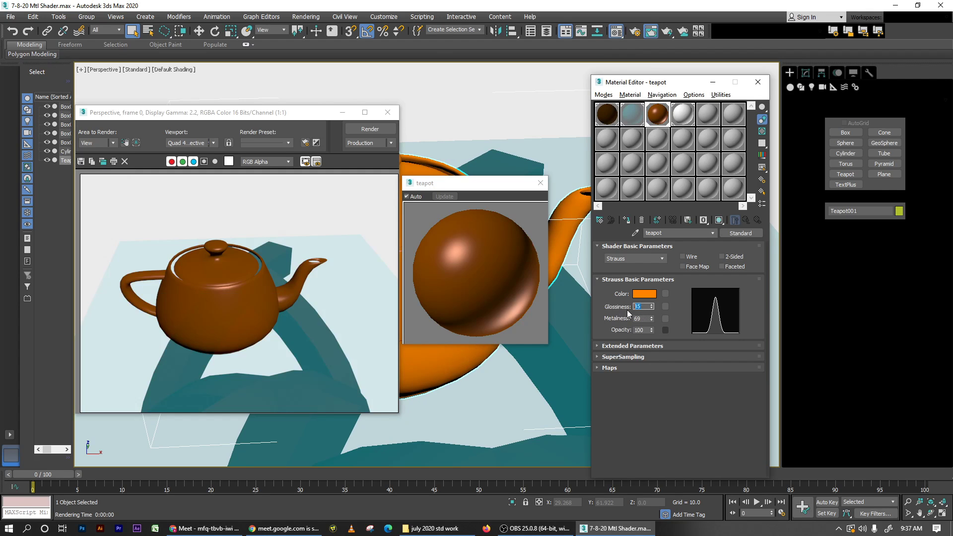
# Step: Switch the teapot material to Translucent Shader with an orange diffuse colour (255, 54, 0) and render it
pyautogui.click(635, 260)
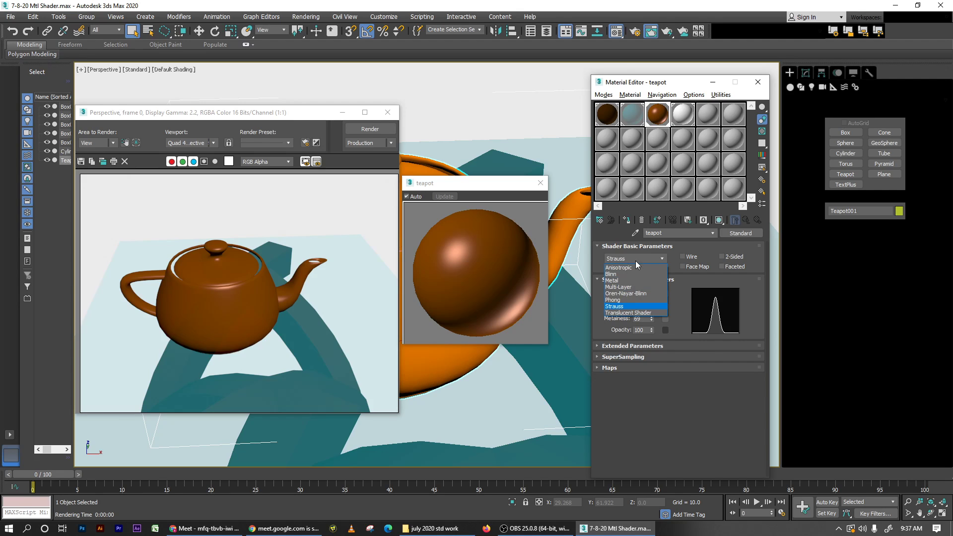
pyautogui.click(646, 313)
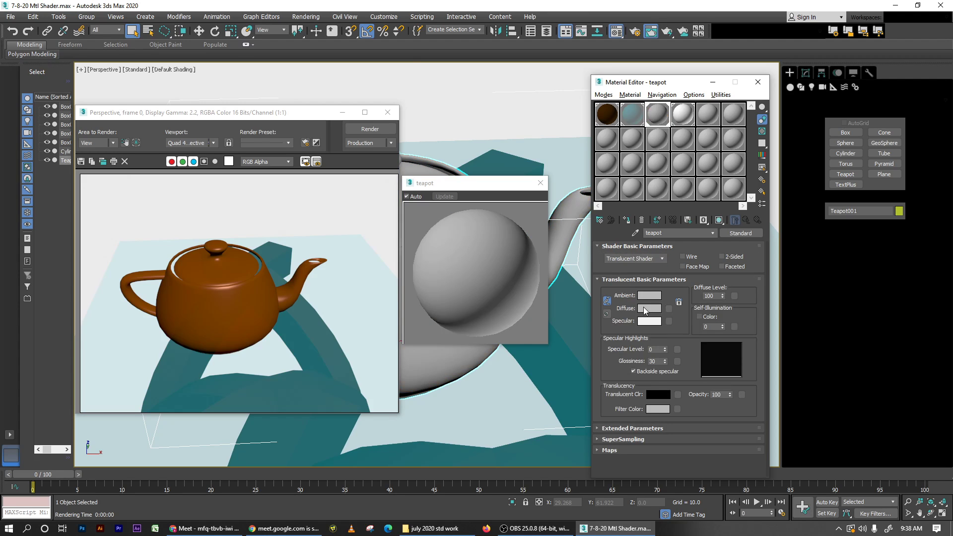
pyautogui.click(648, 308)
pyautogui.moveTo(216, 79); pyautogui.dragTo(206, 66)
pyautogui.click(285, 67)
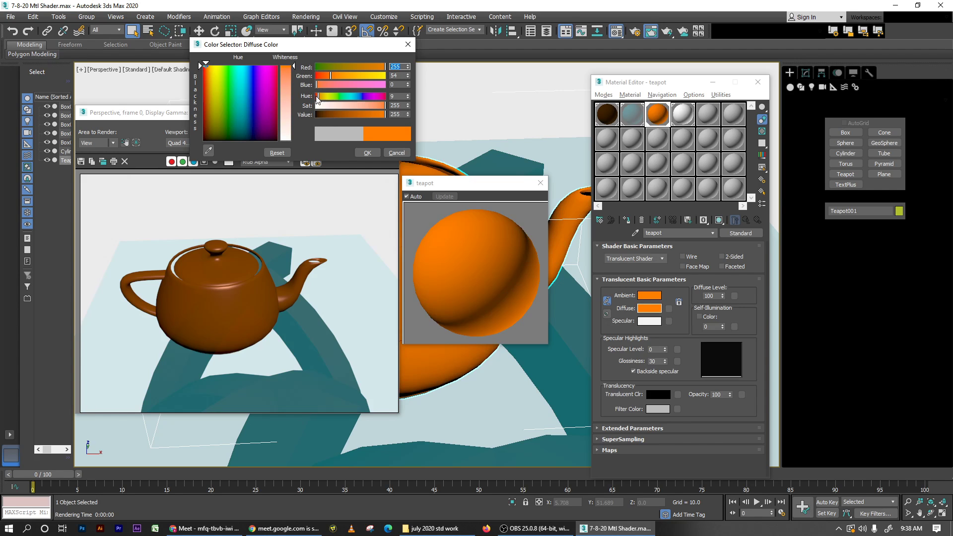
pyautogui.click(367, 153)
pyautogui.hotkey('shift', 'q')
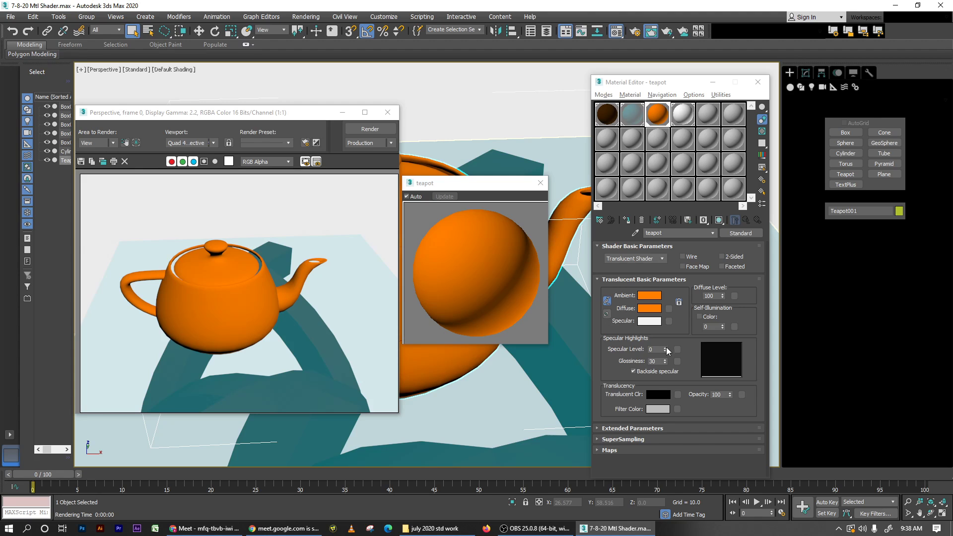
# Step: Set the translucent teapot material's specular level to 73 and render the result
pyautogui.moveTo(666, 347); pyautogui.dragTo(664, 311)
pyautogui.hotkey('shift', 'q')
pyautogui.hotkey('shift', 'q')
pyautogui.hotkey('shift', 'q')
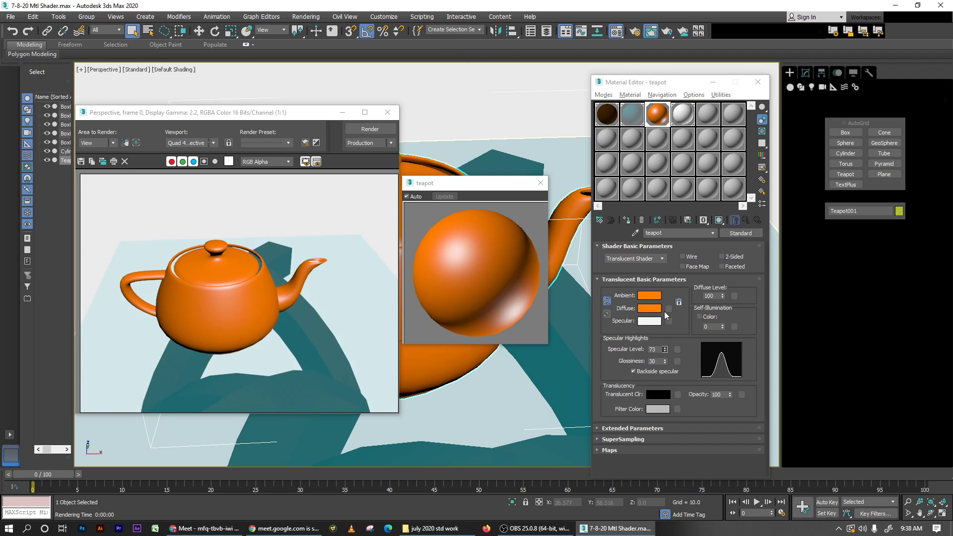
# Step: Set the translucent material's glossiness to 34, keep backside specular enabled, and render the teapot again
pyautogui.moveTo(665, 362)
pyautogui.mouseDown()
pyautogui.moveTo(672, 377)
pyautogui.moveTo(675, 354)
pyautogui.moveTo(679, 363)
pyautogui.mouseUp()
pyautogui.hotkey('shift', 'q')
pyautogui.hotkey('shift', 'q')
pyautogui.hotkey('shift', 'q')
pyautogui.hotkey('shift', 'q')
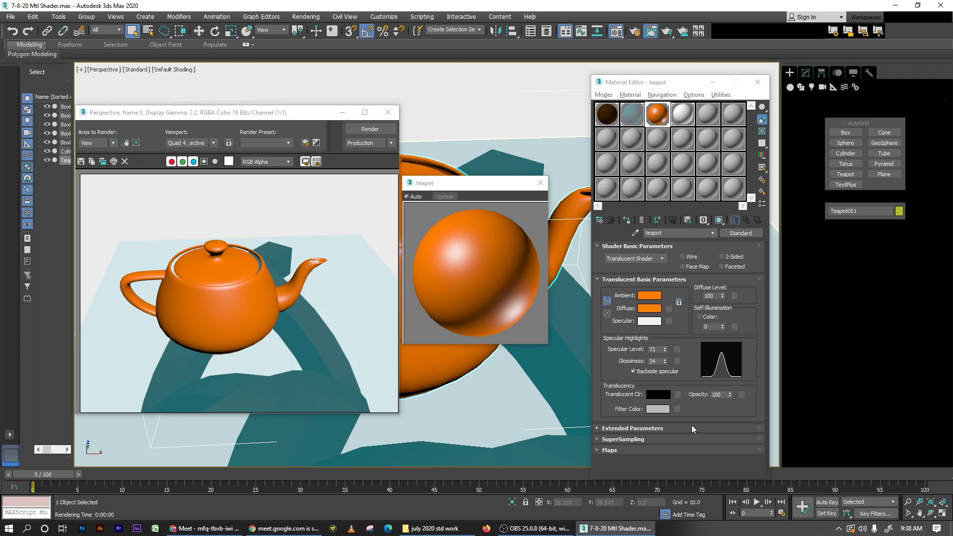
pyautogui.click(651, 371)
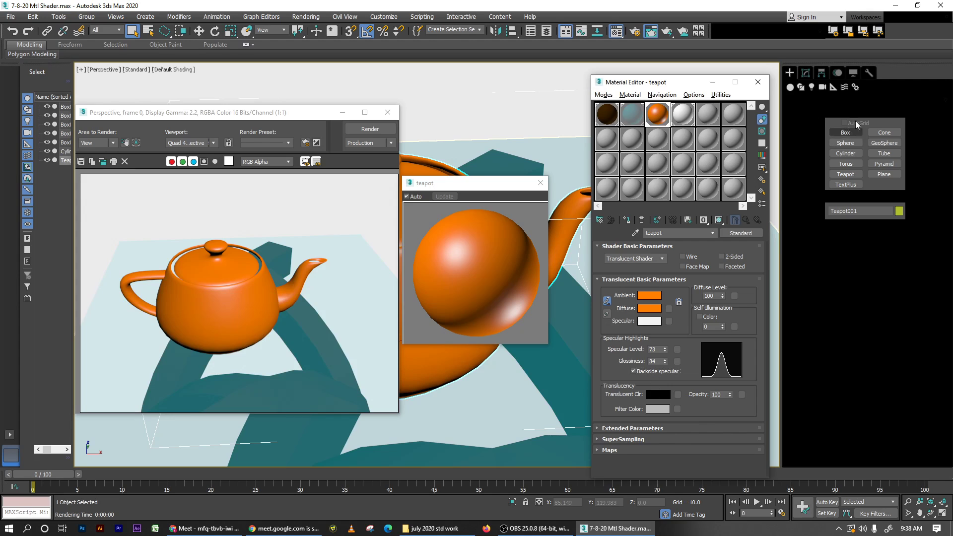
# Step: Start the Line tool in the Front view and close the enlarged material preview and the rendered frame window
pyautogui.click(808, 119)
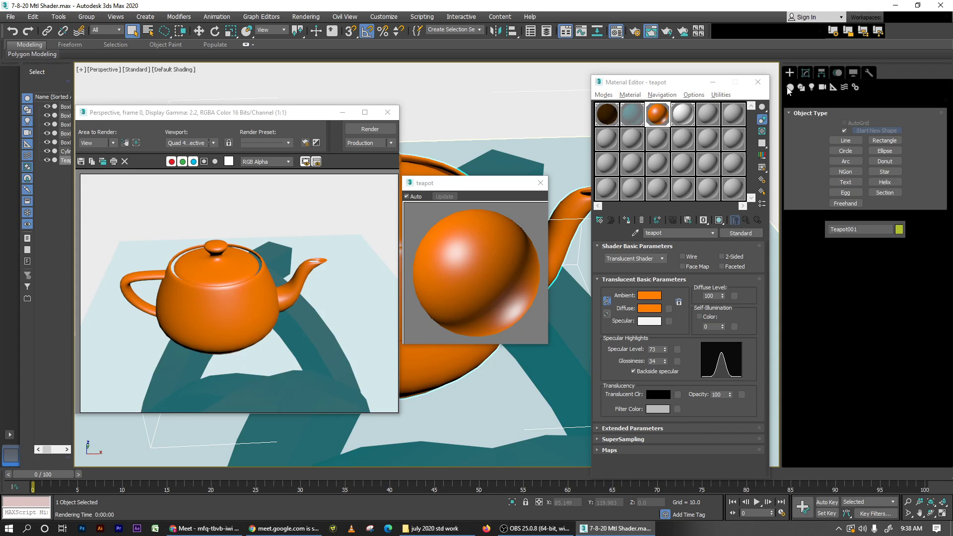
pyautogui.click(801, 87)
pyautogui.click(845, 141)
pyautogui.press('f')
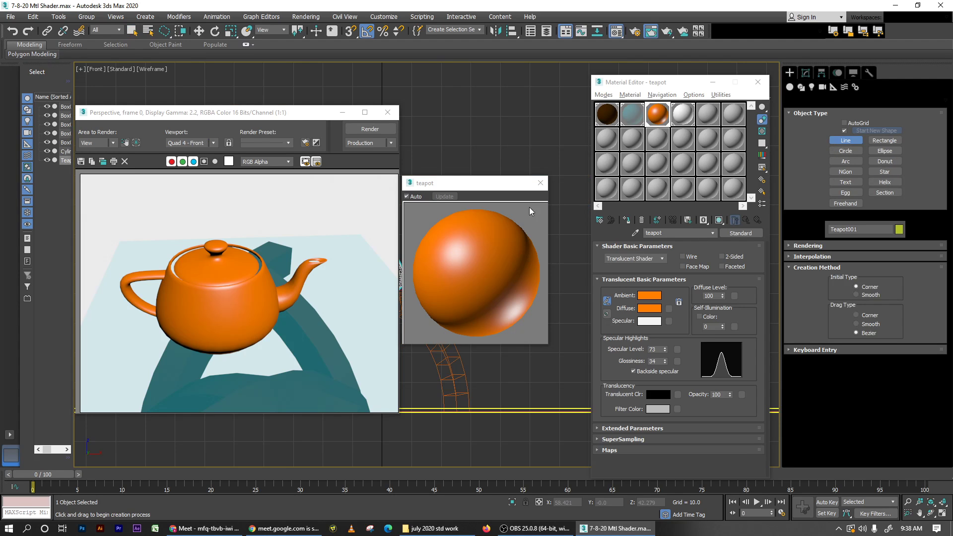
pyautogui.click(540, 183)
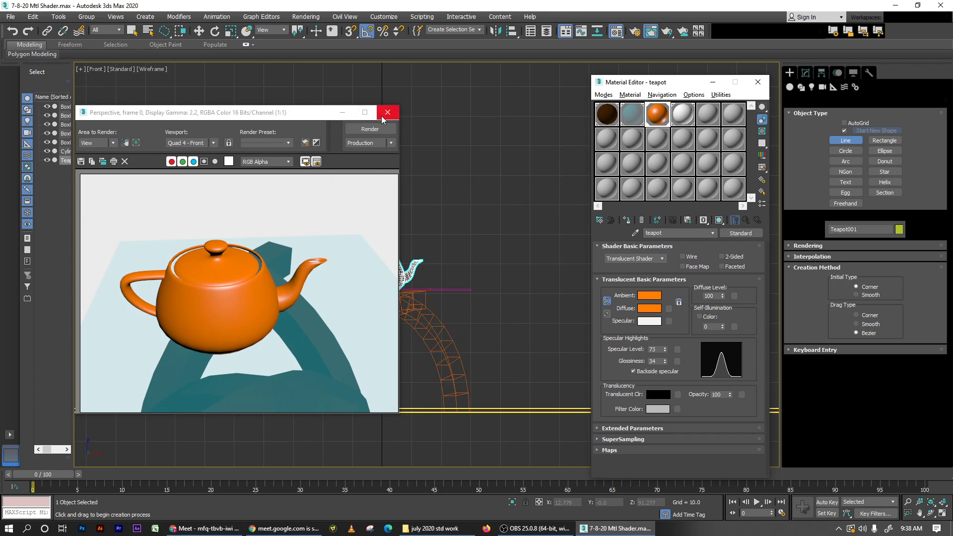
pyautogui.click(387, 112)
pyautogui.scroll(5, 420, 283)
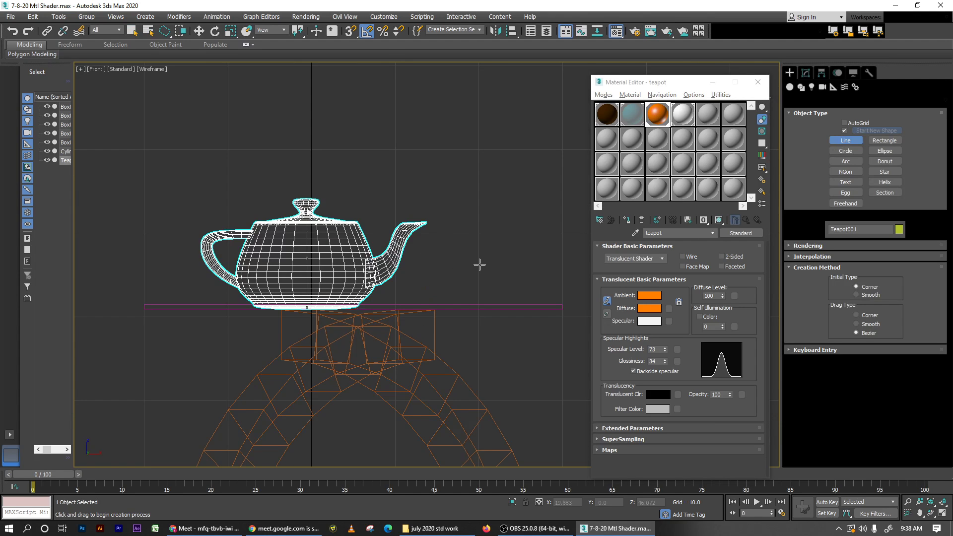
pyautogui.scroll(3, 494, 285)
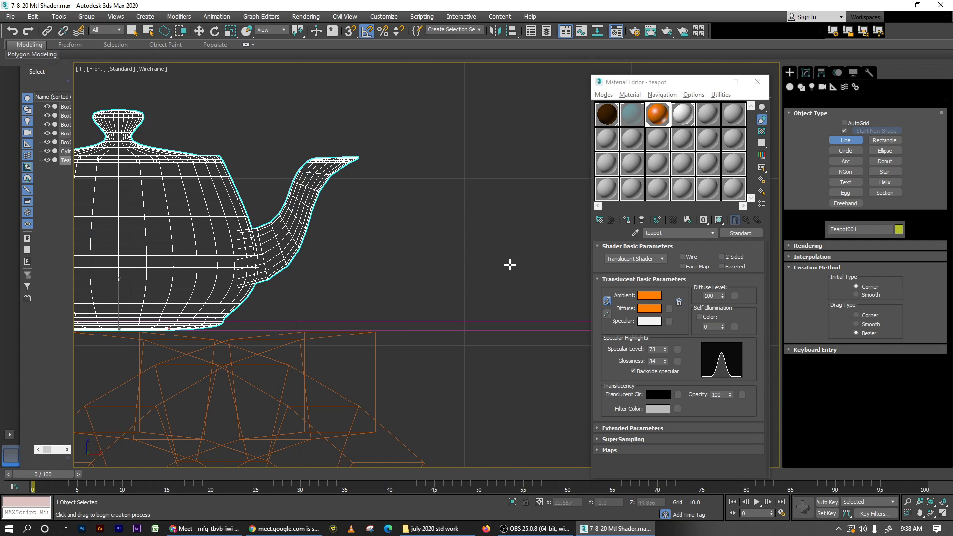
# Step: Draw a small open cup half-profile beside the teapot spout, with a short rim, curved wall and flat base
pyautogui.click(518, 263)
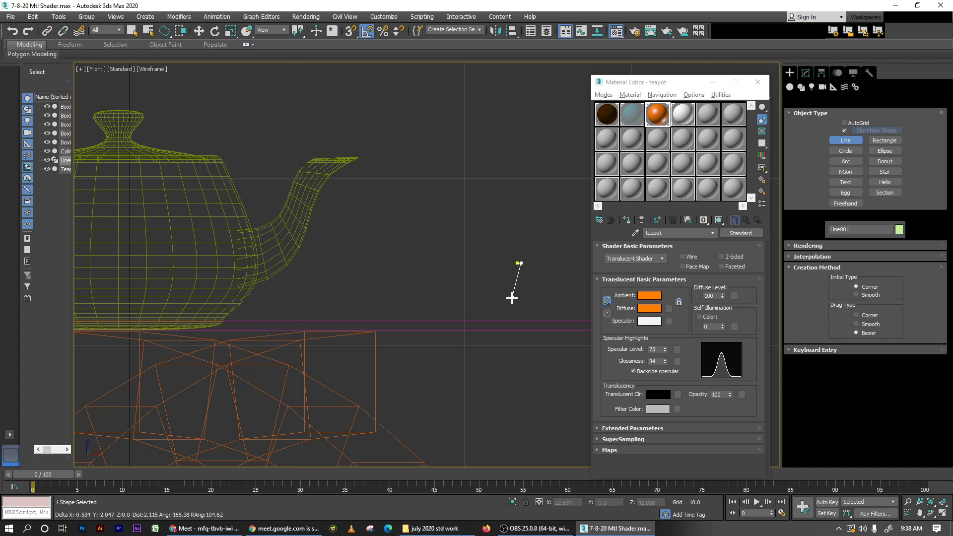
pyautogui.moveTo(512, 298); pyautogui.dragTo(503, 308)
pyautogui.click(500, 308)
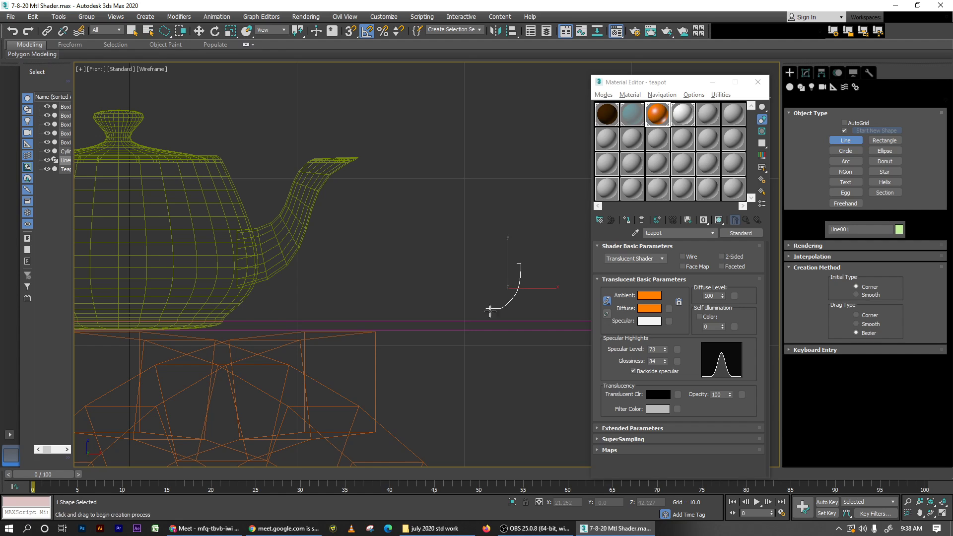
pyautogui.click(485, 309)
pyautogui.rightClick(486, 310)
# Step: Apply a Lathe modifier to the cup profile line
pyautogui.click(805, 72)
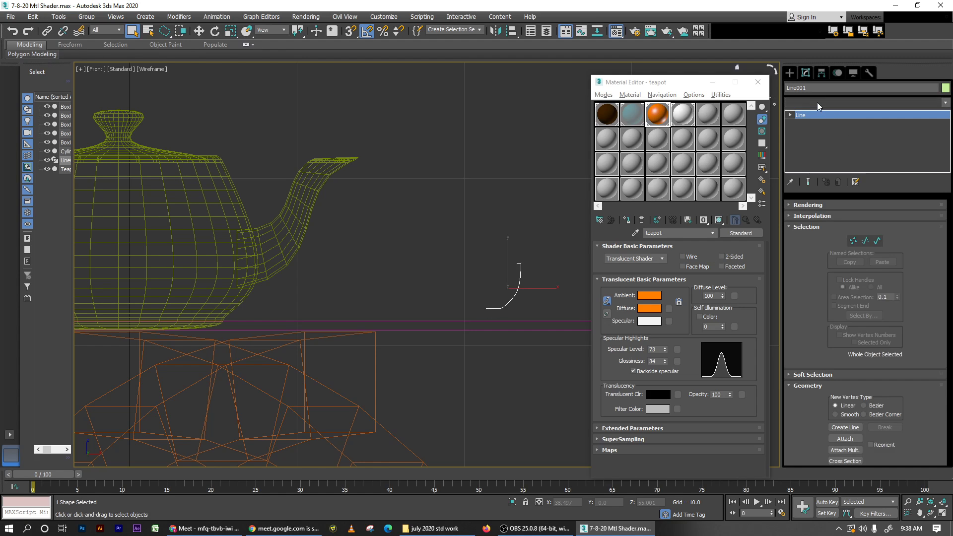
pyautogui.click(817, 102)
pyautogui.scroll(-2, 824, 197)
pyautogui.scroll(2, 824, 198)
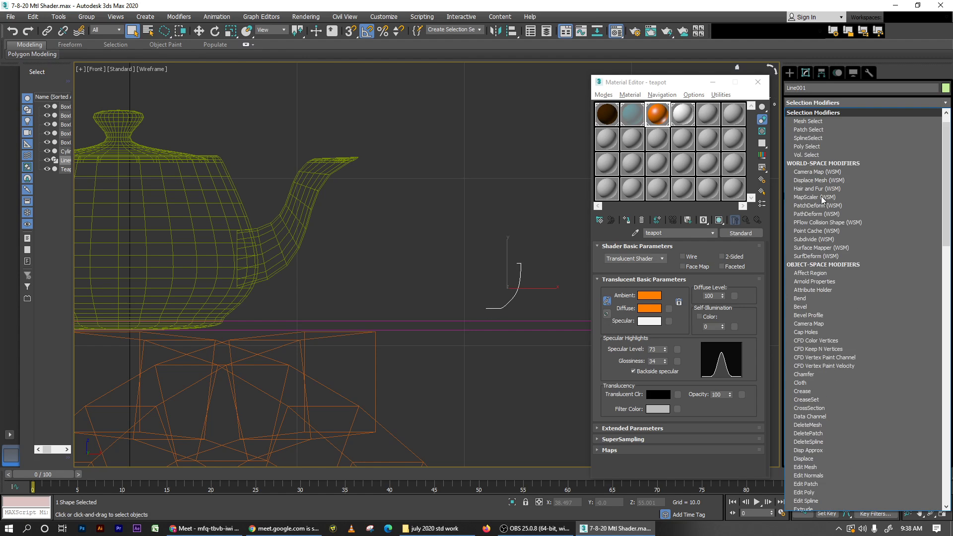
pyautogui.press('l')
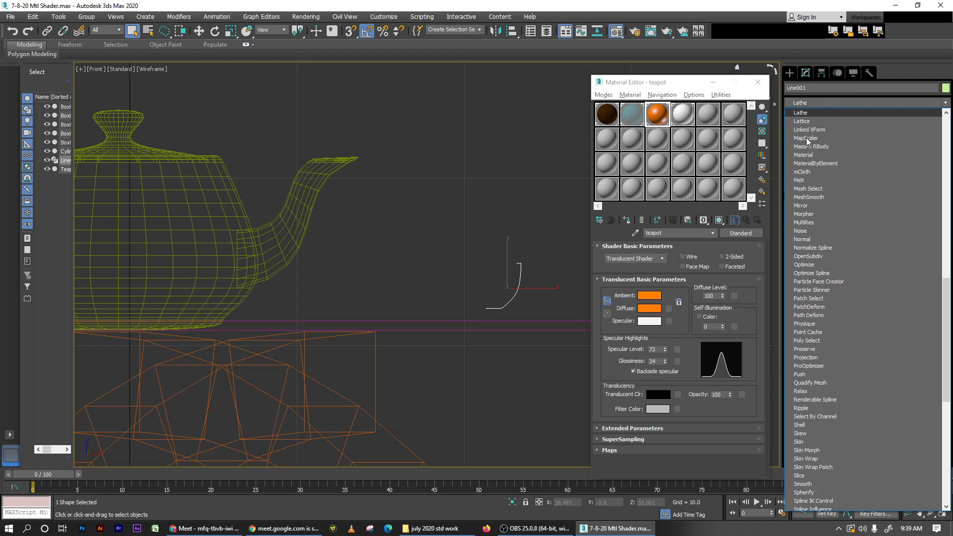
pyautogui.press('Return')
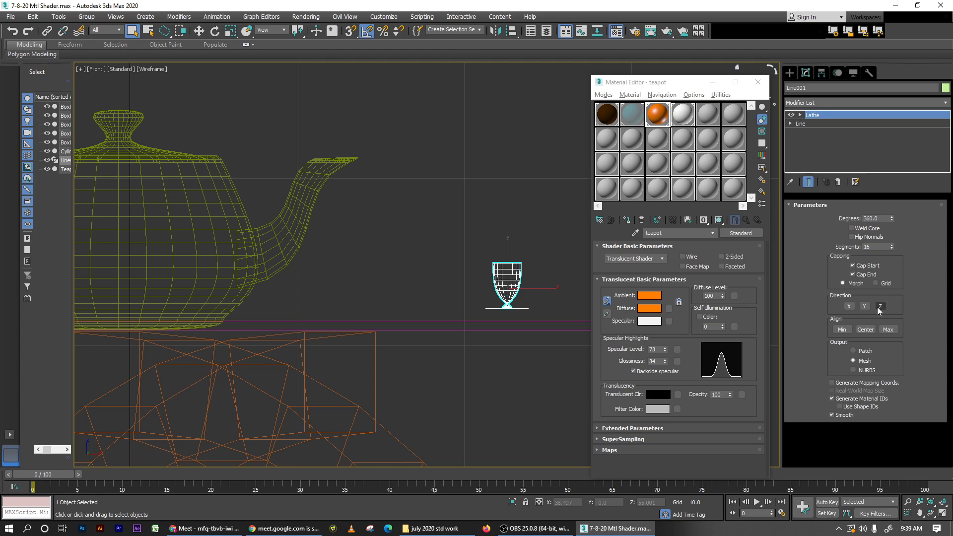
# Step: Align the cup's lathe axis to Min and set the lathe segments to 38
pyautogui.click(842, 330)
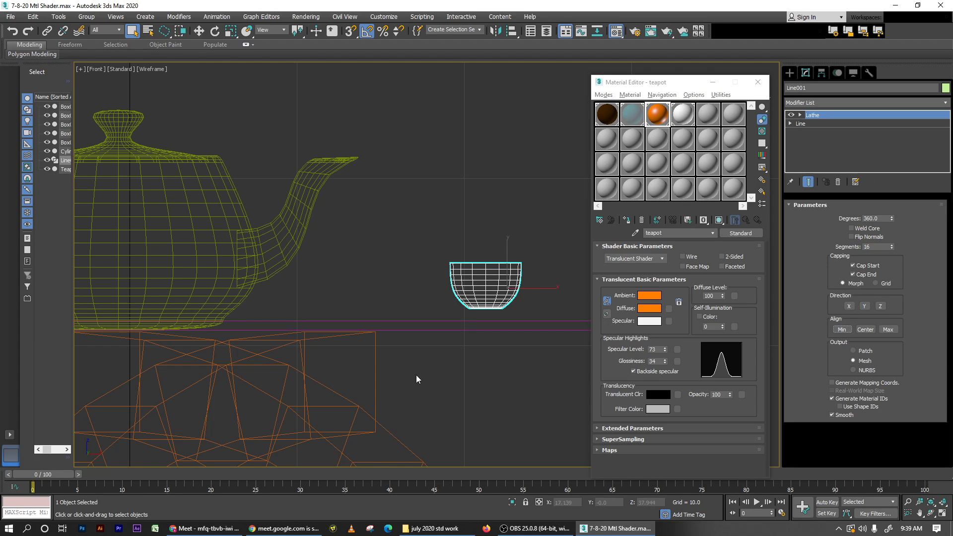
pyautogui.click(789, 73)
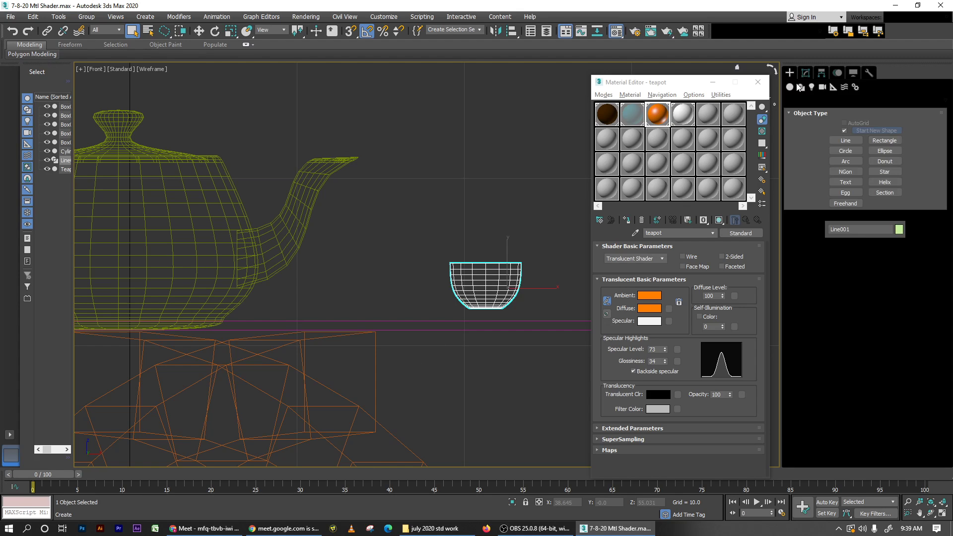
pyautogui.press('t')
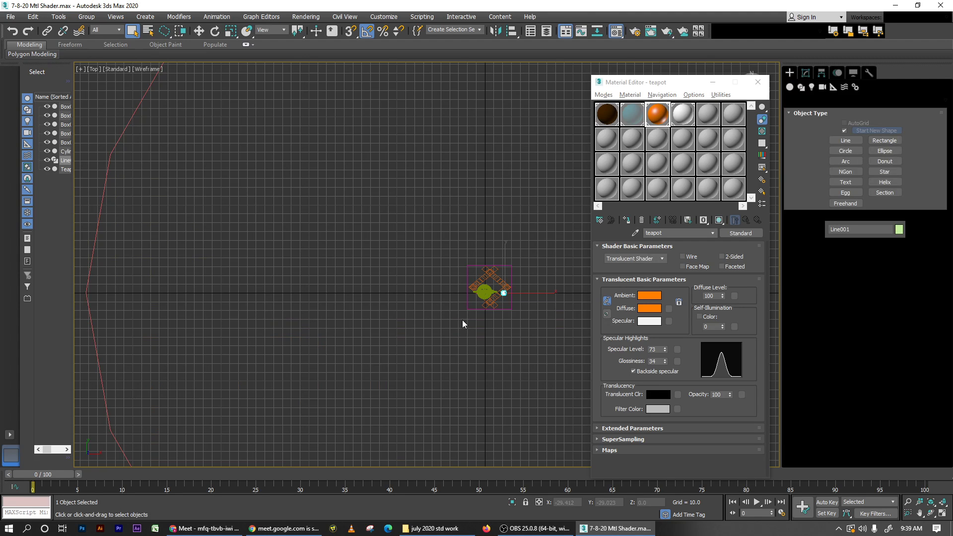
pyautogui.press('z')
pyautogui.click(805, 72)
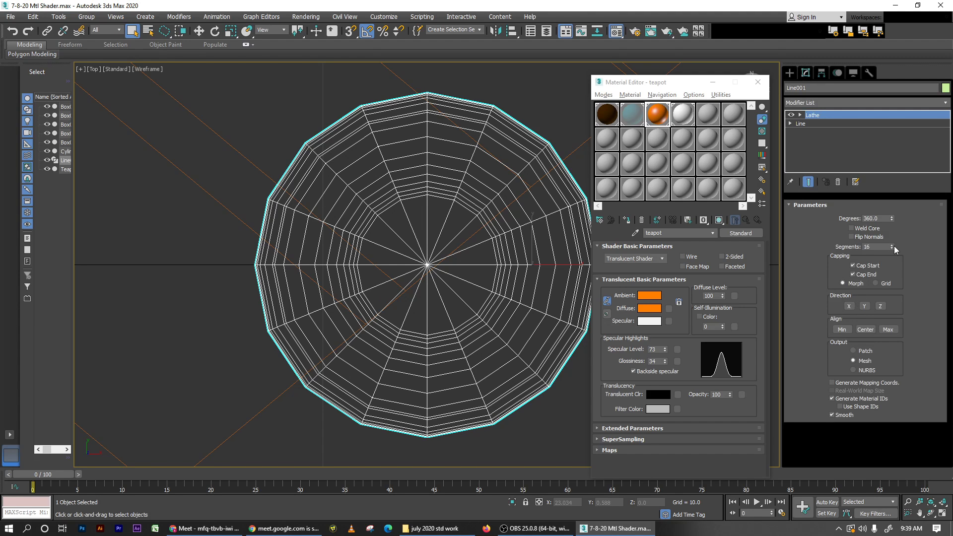
pyautogui.moveTo(892, 245); pyautogui.dragTo(893, 234)
# Step: In the Front view, move the cup straight down about 0.74 units onto the tabletop
pyautogui.press('f')
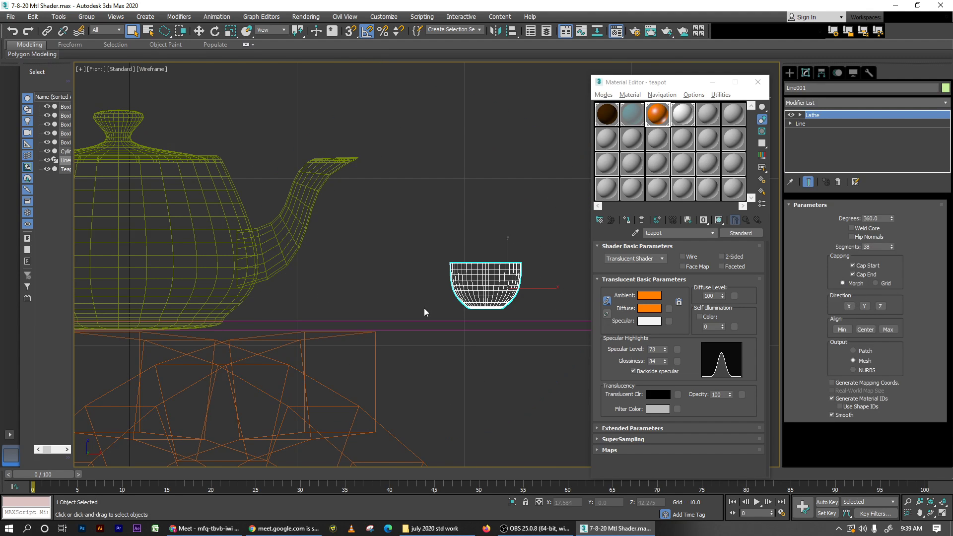
pyautogui.press('w')
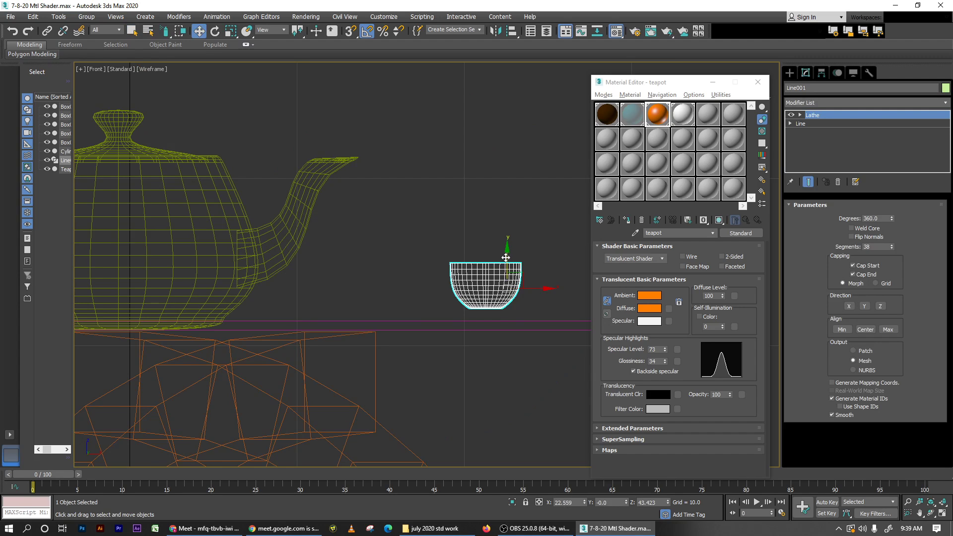
pyautogui.moveTo(507, 257); pyautogui.dragTo(507, 270)
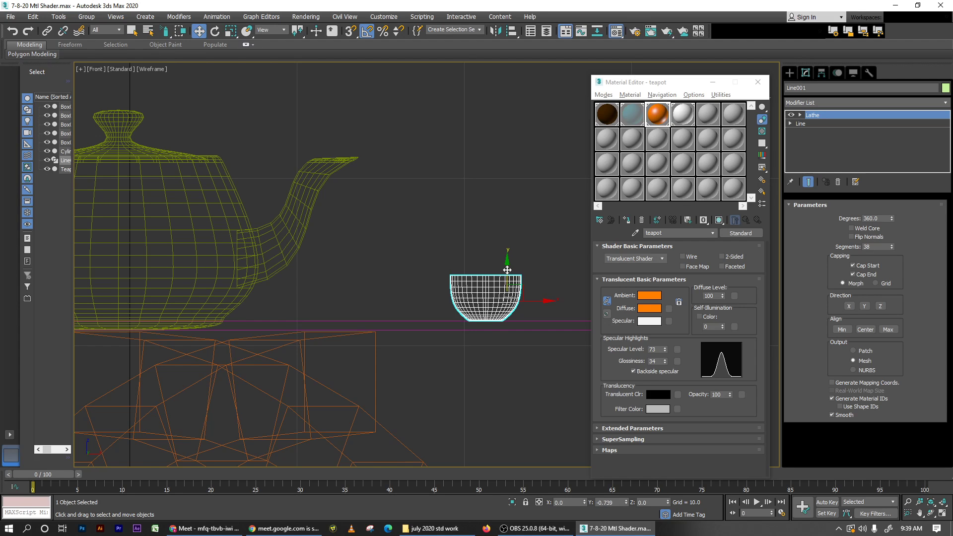
pyautogui.click(790, 73)
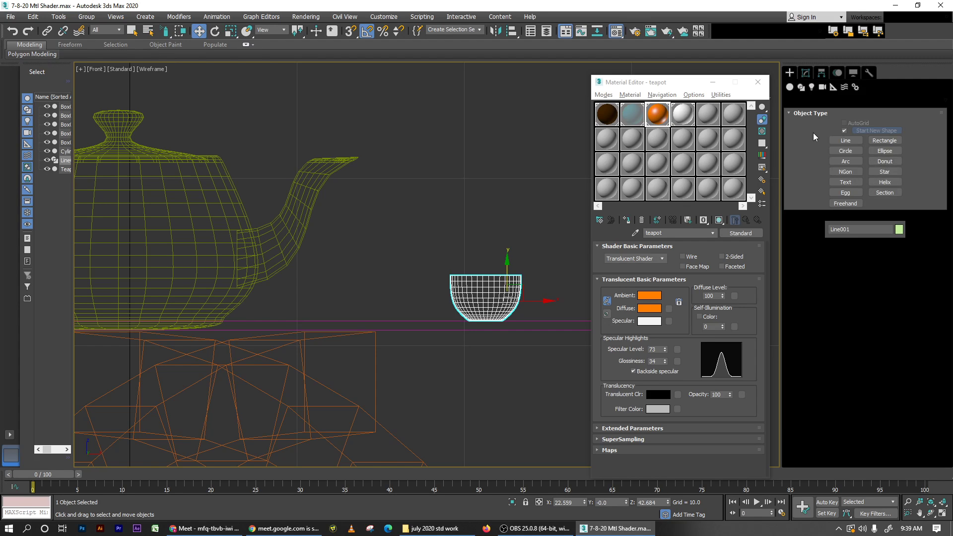
pyautogui.click(840, 142)
pyautogui.scroll(5, 538, 314)
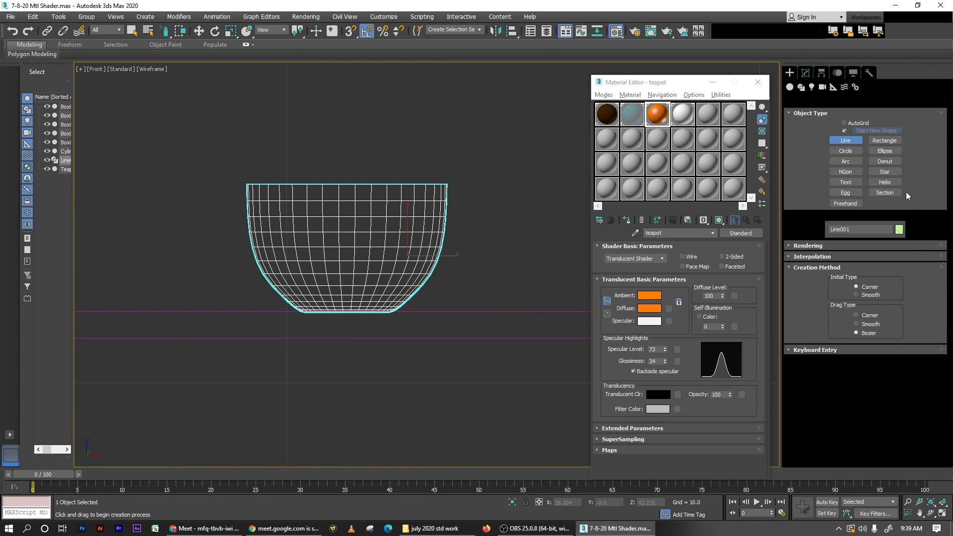
pyautogui.click(850, 153)
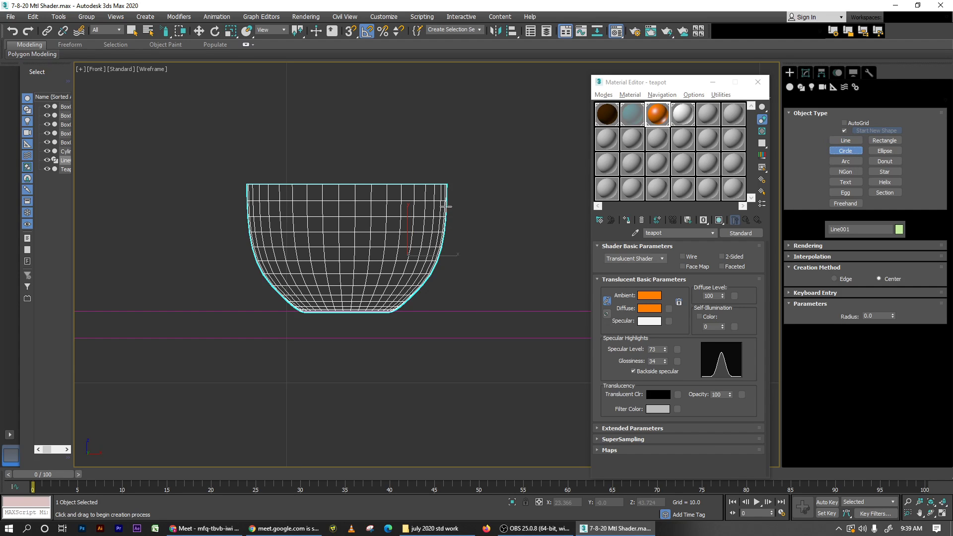
pyautogui.moveTo(447, 200); pyautogui.dragTo(445, 244)
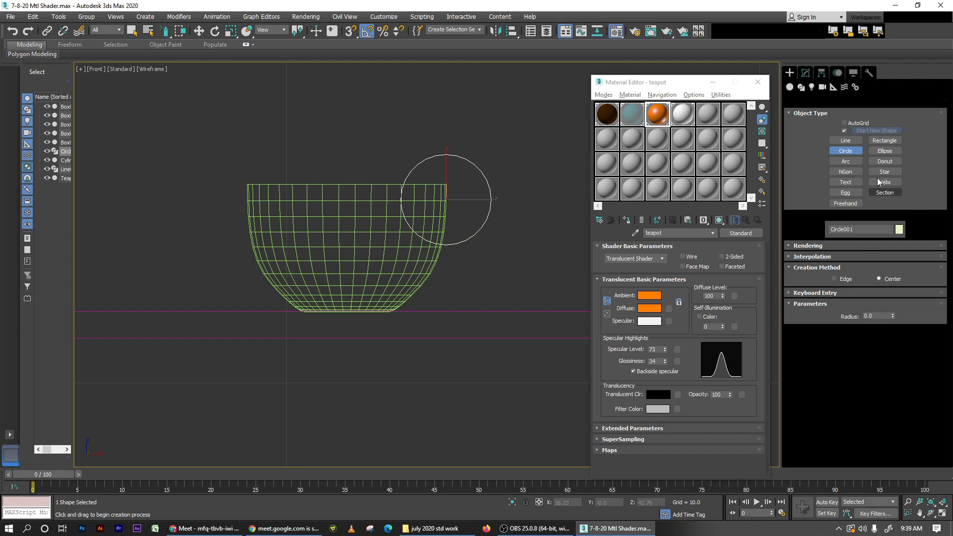
pyautogui.press('Delete')
# Step: Draw a handle arc with a radius of about 0.7 from just below the cup's rim to its lower wall
pyautogui.click(858, 161)
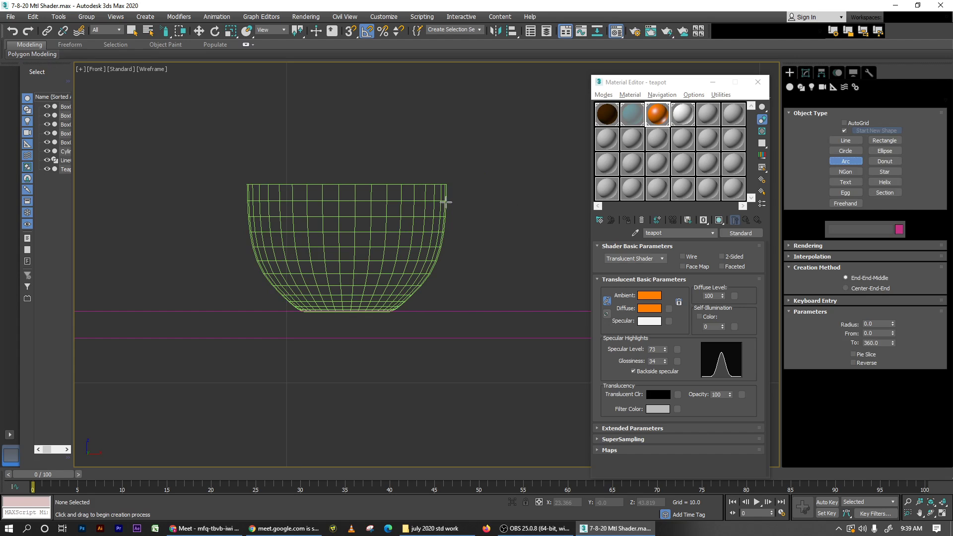
pyautogui.moveTo(446, 201); pyautogui.dragTo(437, 261)
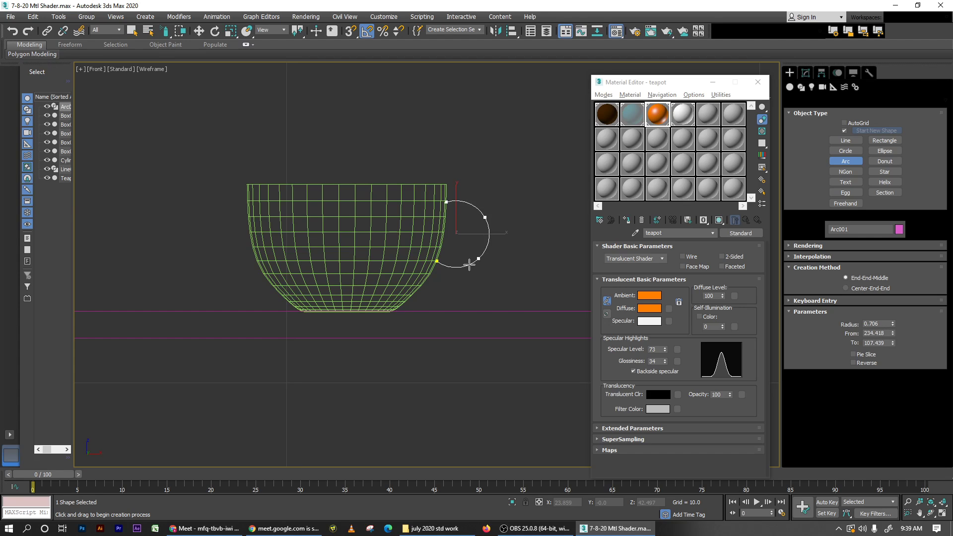
pyautogui.click(469, 264)
# Step: Make the handle arc visible in renderer and viewport as a radial tube with thickness 0.16
pyautogui.click(811, 248)
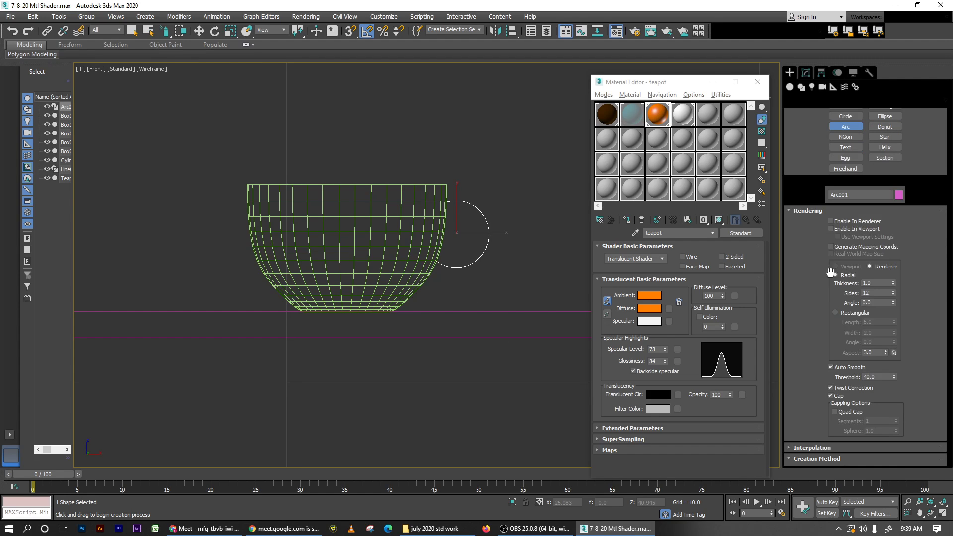
pyautogui.click(838, 229)
pyautogui.click(839, 221)
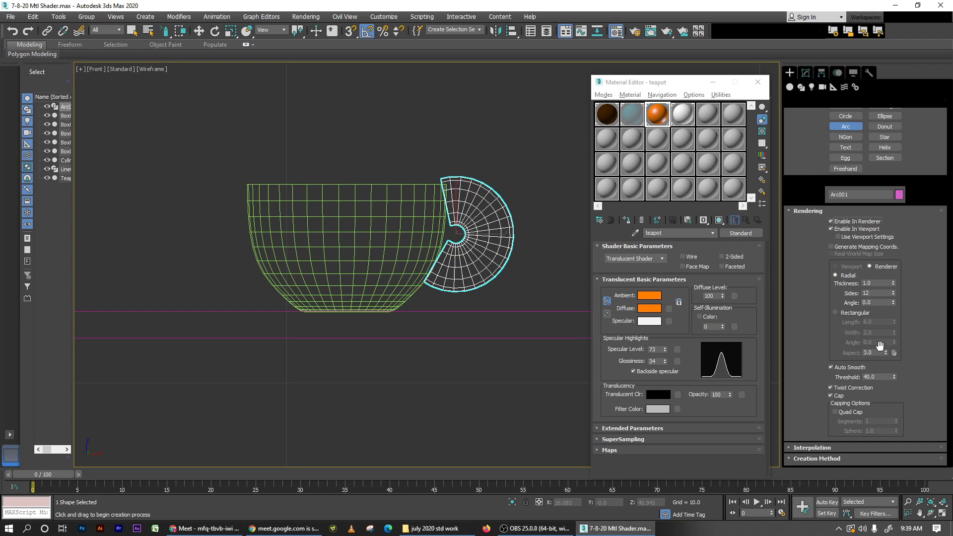
pyautogui.moveTo(893, 285); pyautogui.dragTo(900, 327)
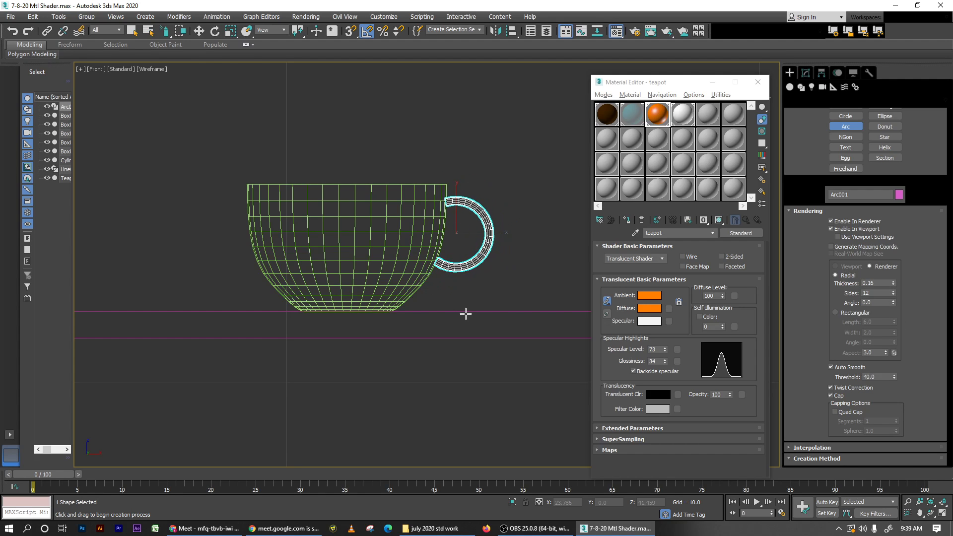
# Step: In the Top view, shift the handle along the cup's side and rotate it -20 degrees to point outward from the wall
pyautogui.press('t')
pyautogui.scroll(-3, 465, 318)
pyautogui.press('w')
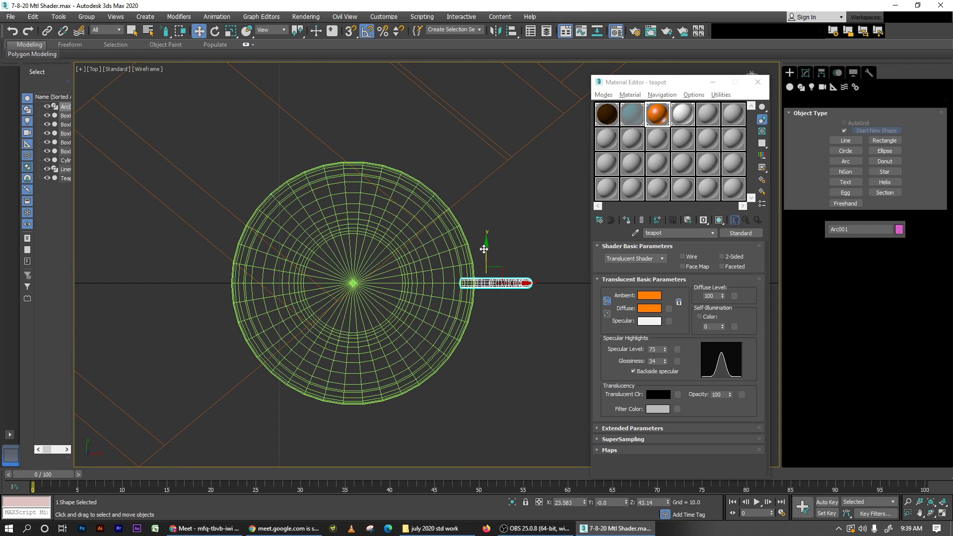
pyautogui.moveTo(485, 251); pyautogui.dragTo(537, 310)
pyautogui.press('e')
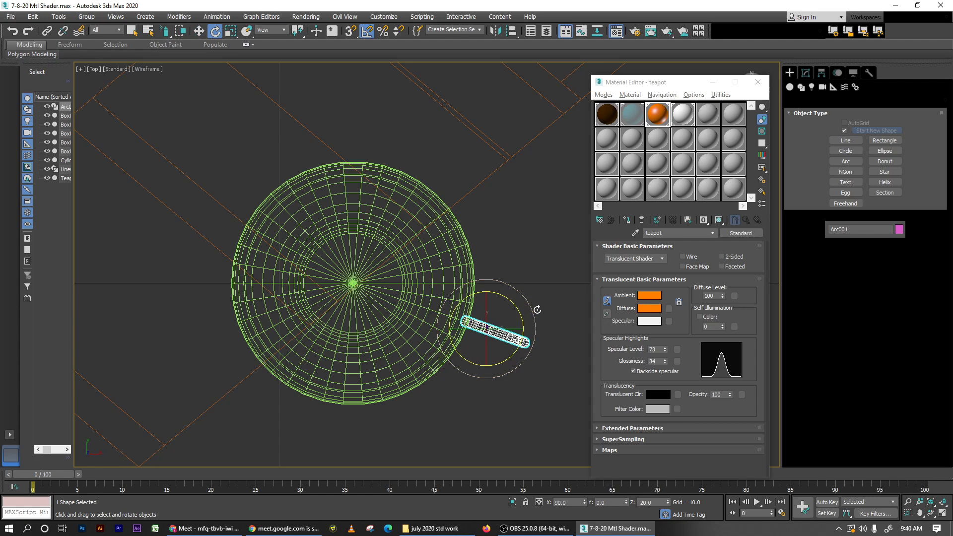
# Step: View the cup up close in the shaded Perspective view and select it together with its handle
pyautogui.press('p')
pyautogui.press('q')
pyautogui.scroll(-6, 309, 309)
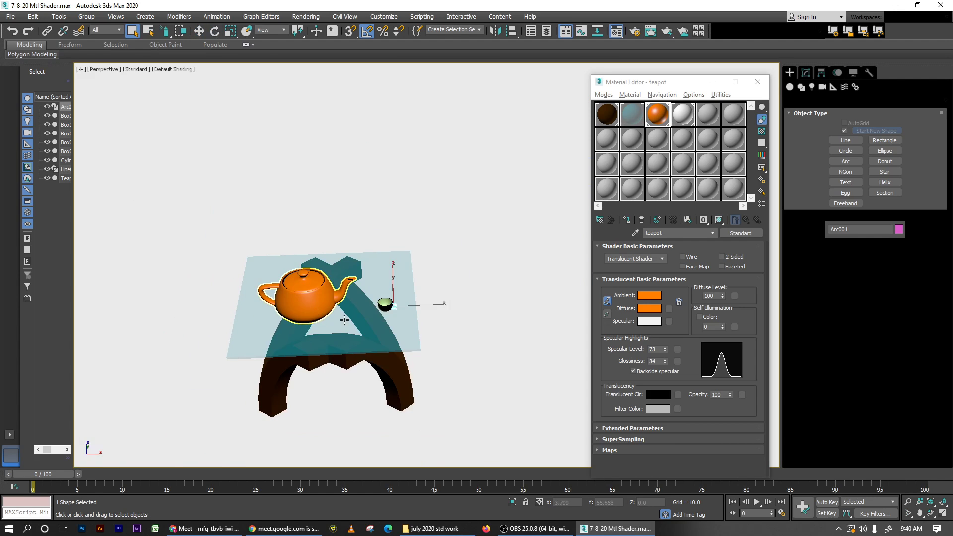
pyautogui.scroll(7, 415, 303)
pyautogui.moveTo(197, 340); pyautogui.dragTo(306, 329, button='middle')
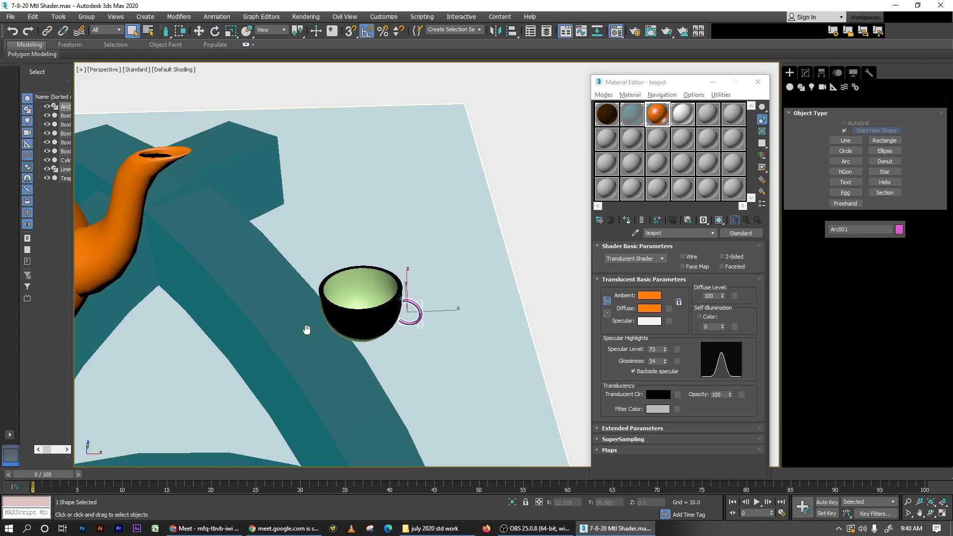
pyautogui.keyDown('ctrl'); pyautogui.click(367, 320); pyautogui.keyUp('ctrl')
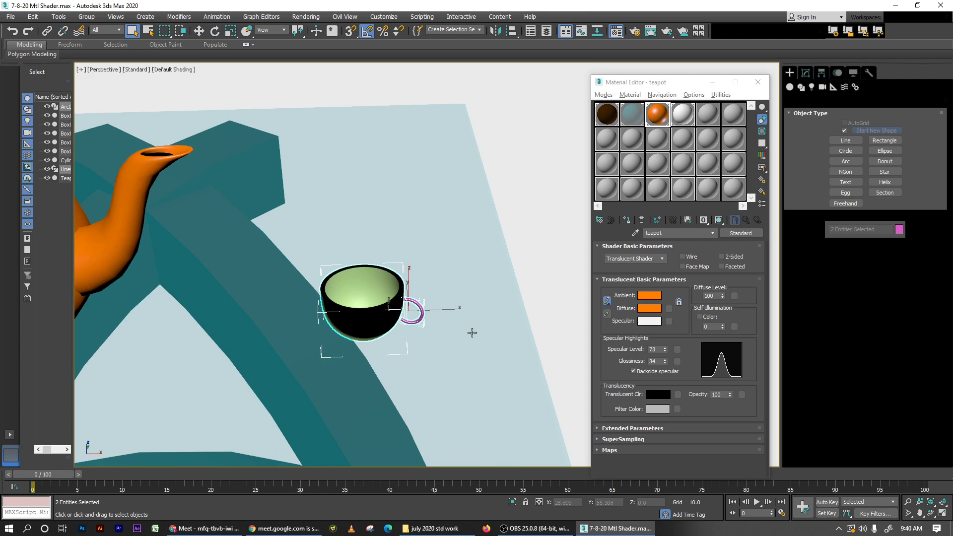
pyautogui.click(110, 18)
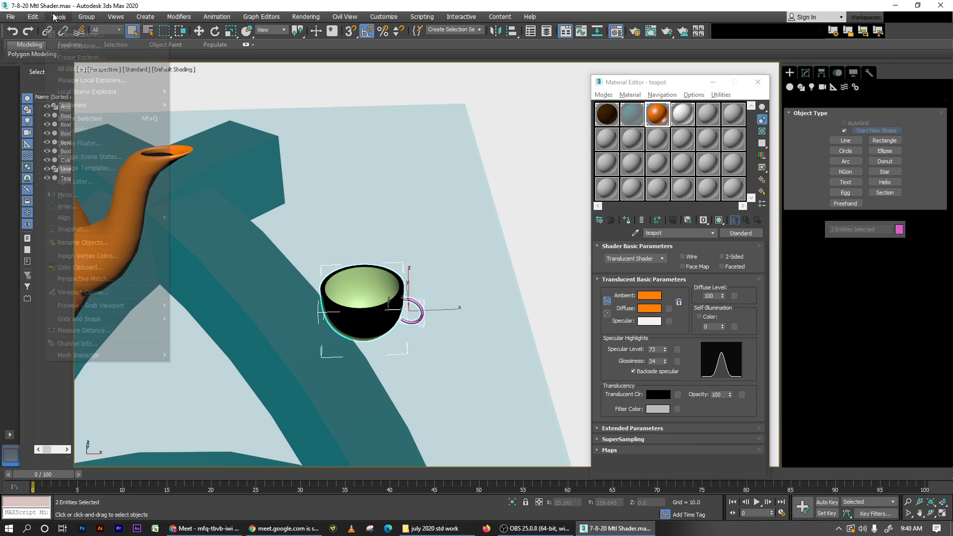
pyautogui.click(568, 222)
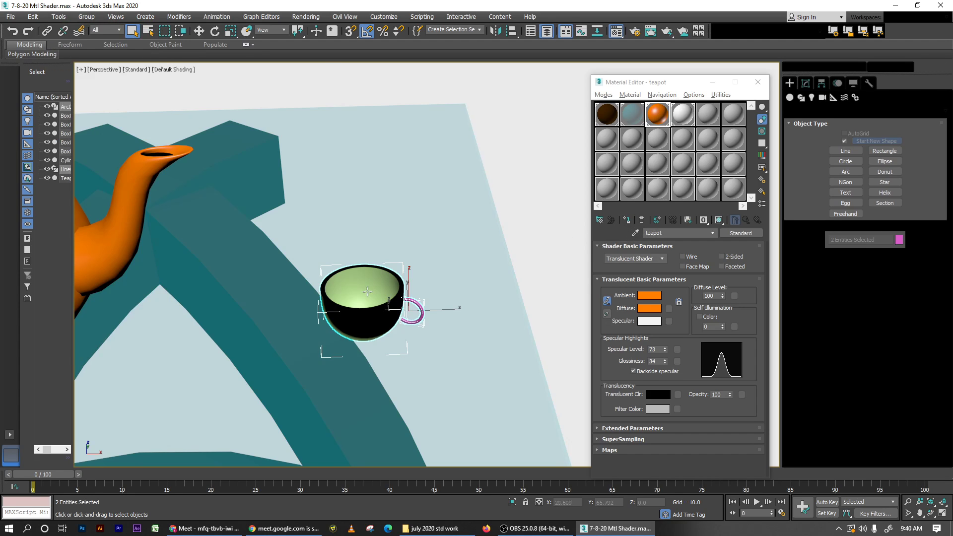
pyautogui.click(517, 223)
# Step: Select only the cup body and turn on Flip Normals in its Lathe modifier
pyautogui.click(365, 325)
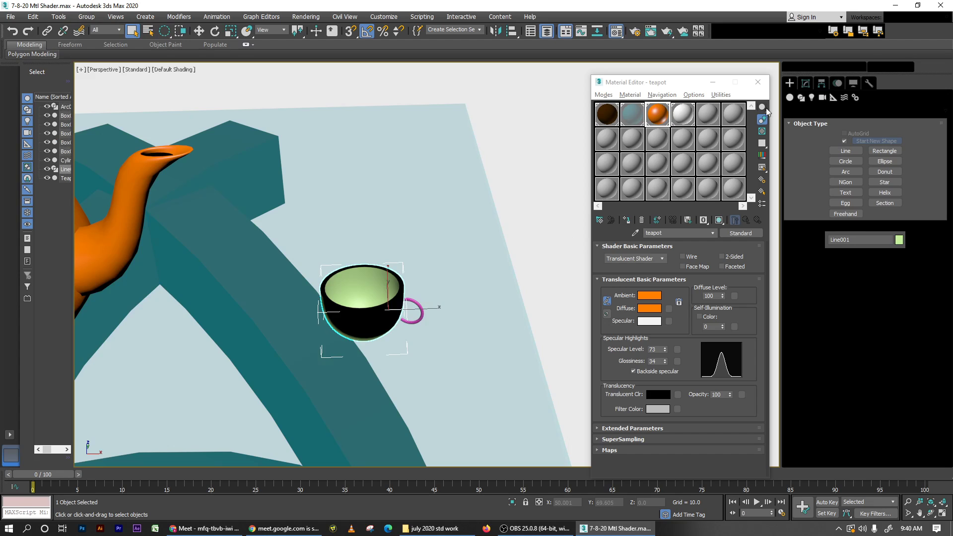
pyautogui.click(805, 83)
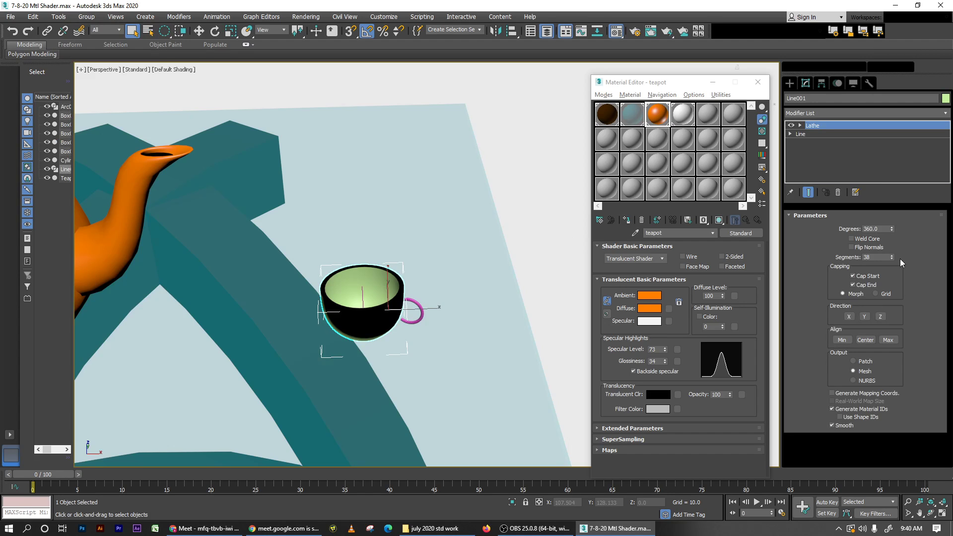
pyautogui.click(869, 247)
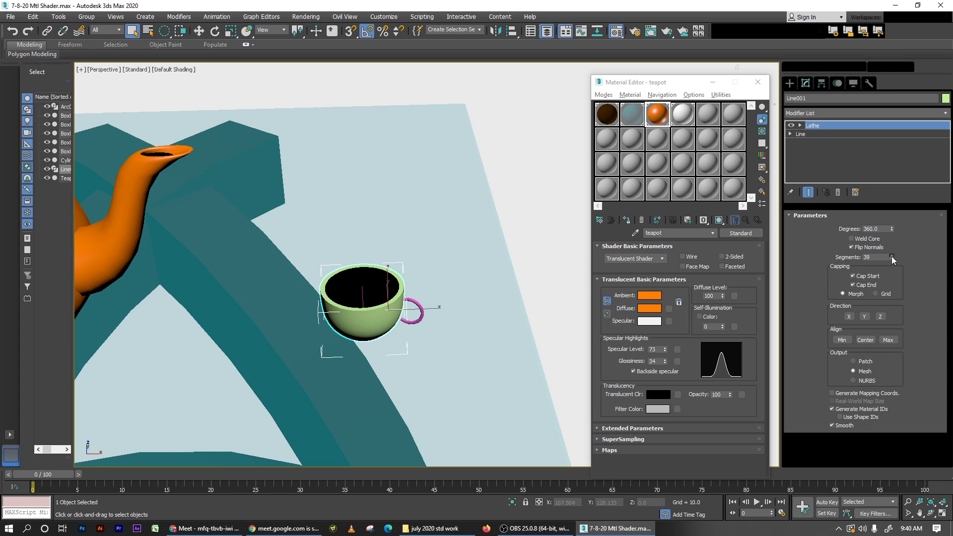
# Step: Move the profile line's inner rim vertex outward to thin the cup wall, and set the lathe segments to 55
pyautogui.click(790, 134)
pyautogui.click(802, 142)
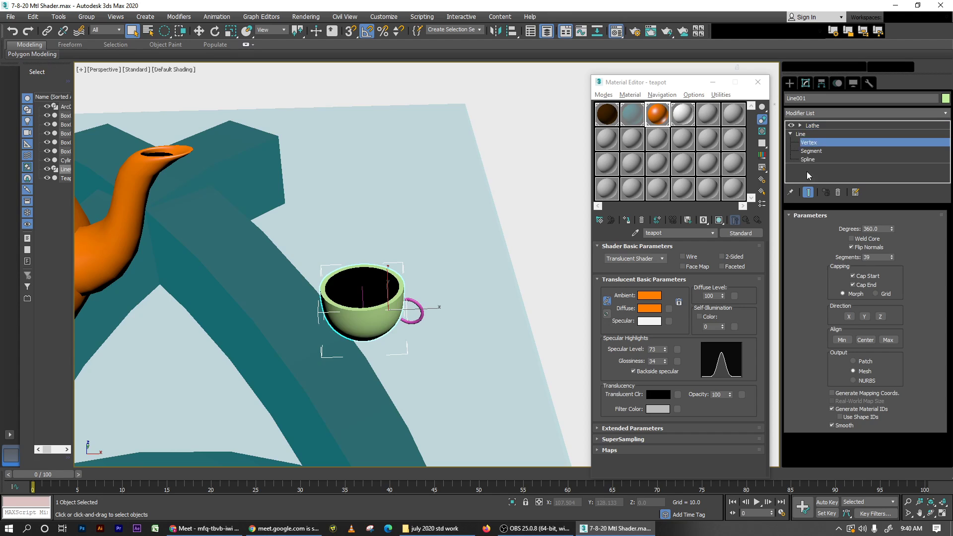
pyautogui.scroll(5, 372, 270)
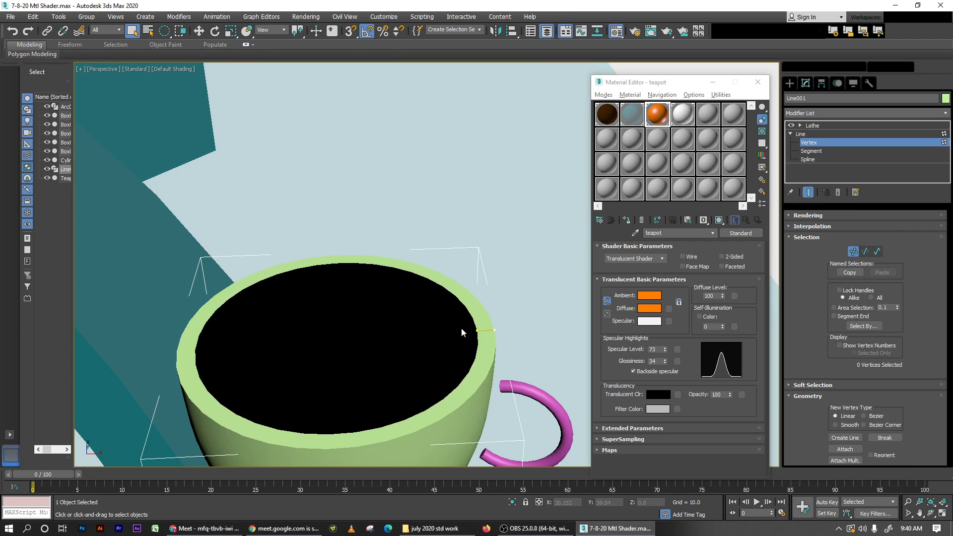
pyautogui.click(475, 331)
pyautogui.press('w')
pyautogui.moveTo(510, 332); pyautogui.dragTo(527, 336)
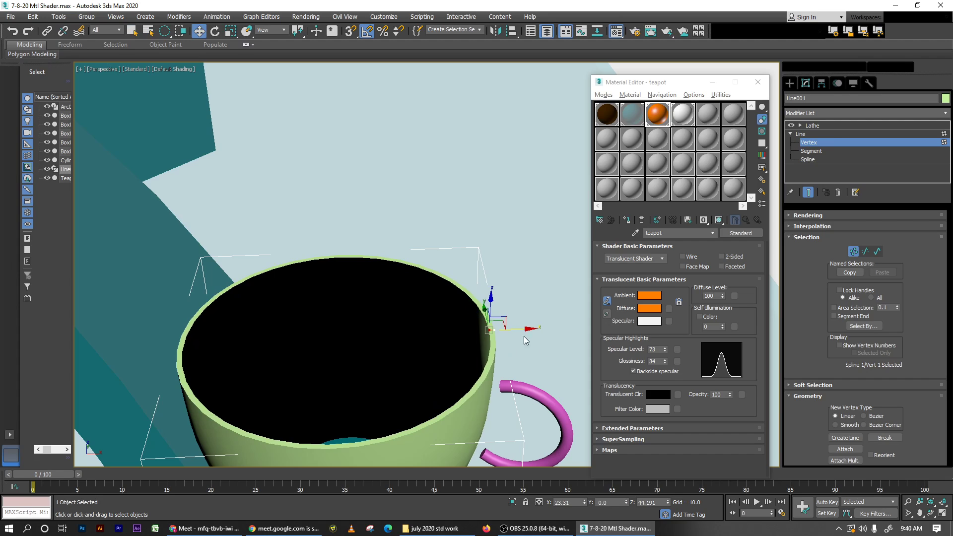
pyautogui.click(818, 126)
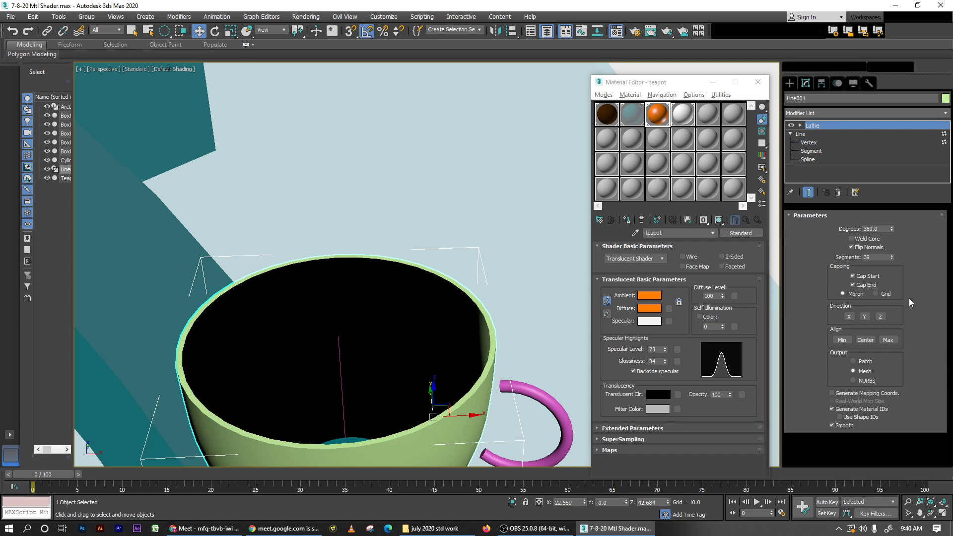
pyautogui.moveTo(891, 258); pyautogui.dragTo(890, 250)
# Step: Move the profile's end vertex at the base centre slightly inward along X to close the hole in the cup's bottom
pyautogui.scroll(-5, 365, 302)
pyautogui.keyDown('alt'); pyautogui.moveTo(416, 361); pyautogui.dragTo(411, 308, button='middle'); pyautogui.keyUp('alt')
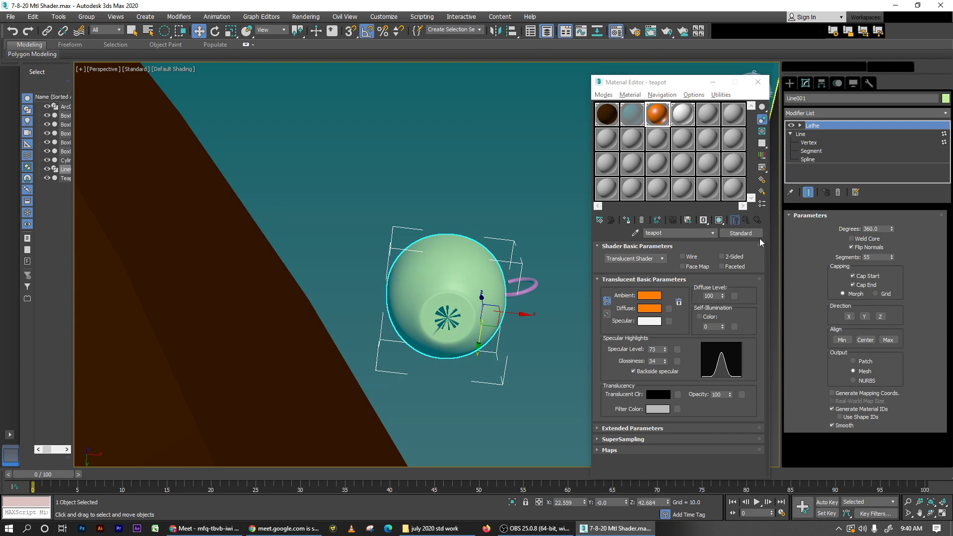
pyautogui.click(808, 143)
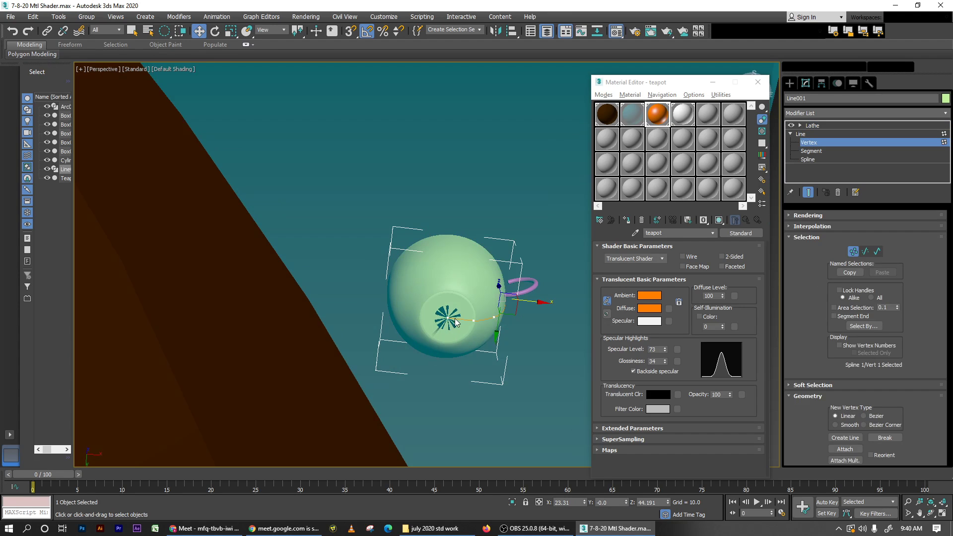
pyautogui.scroll(5, 455, 323)
pyautogui.click(429, 319)
pyautogui.moveTo(466, 323); pyautogui.dragTo(463, 323)
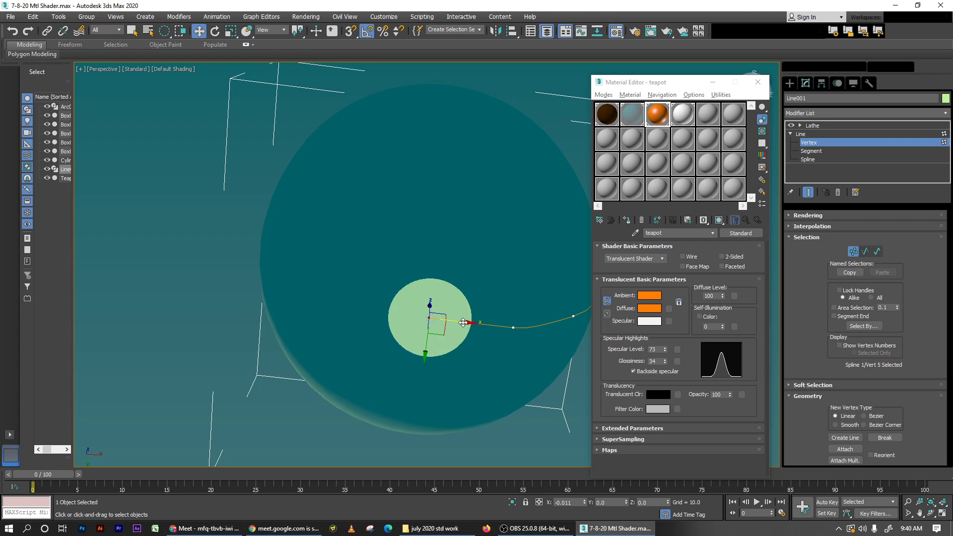
# Step: Return to the cup's Lathe modifier and turn off Flip Normals
pyautogui.keyDown('alt'); pyautogui.moveTo(462, 325); pyautogui.dragTo(442, 397, button='middle'); pyautogui.keyUp('alt')
pyautogui.click(827, 126)
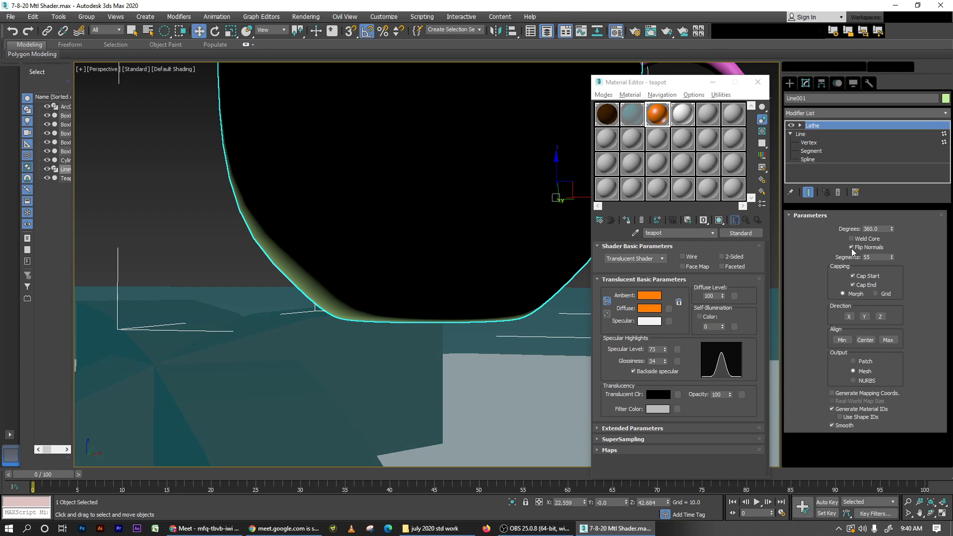
pyautogui.click(858, 247)
pyautogui.scroll(-5, 414, 305)
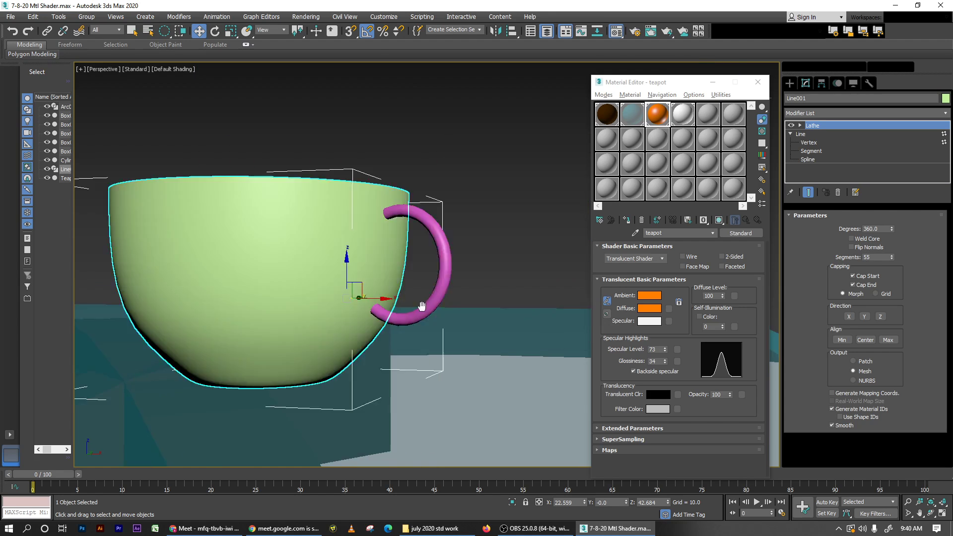
pyautogui.keyDown('alt'); pyautogui.moveTo(415, 306); pyautogui.dragTo(403, 351, button='middle'); pyautogui.keyUp('alt')
pyautogui.press('z')
pyautogui.keyDown('alt'); pyautogui.moveTo(583, 257); pyautogui.dragTo(395, 304, button='middle'); pyautogui.keyUp('alt')
pyautogui.keyDown('alt'); pyautogui.moveTo(450, 326); pyautogui.dragTo(447, 268, button='middle'); pyautogui.keyUp('alt')
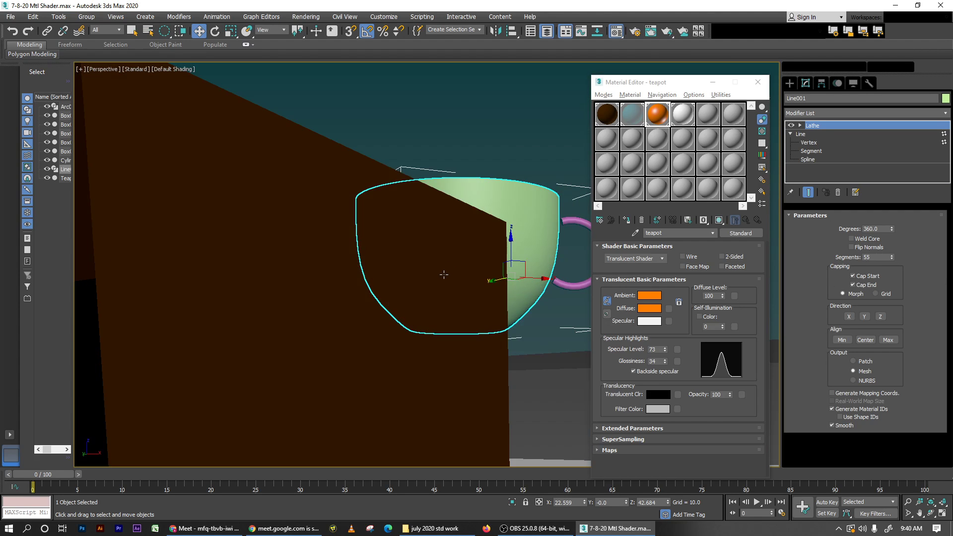
pyautogui.scroll(-3, 444, 274)
pyautogui.click(790, 83)
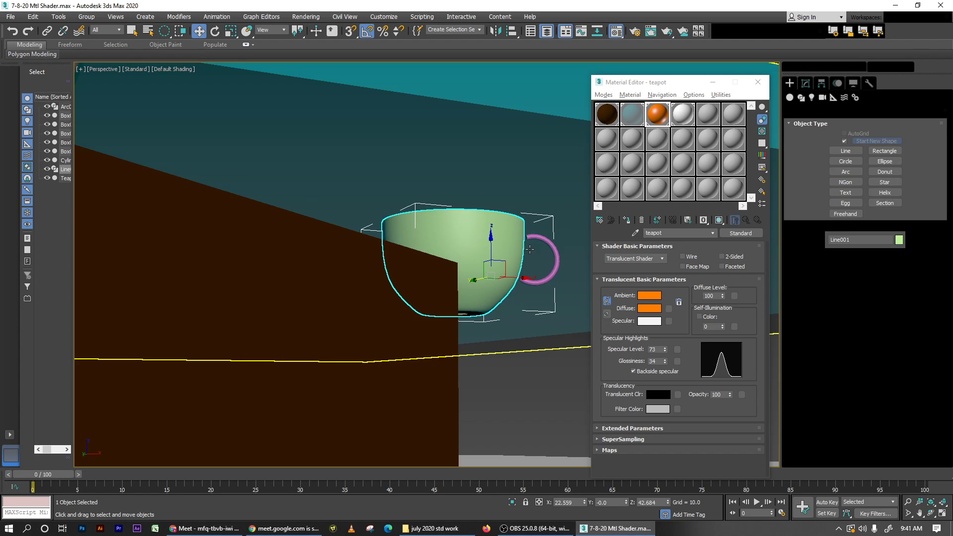
pyautogui.click(528, 236)
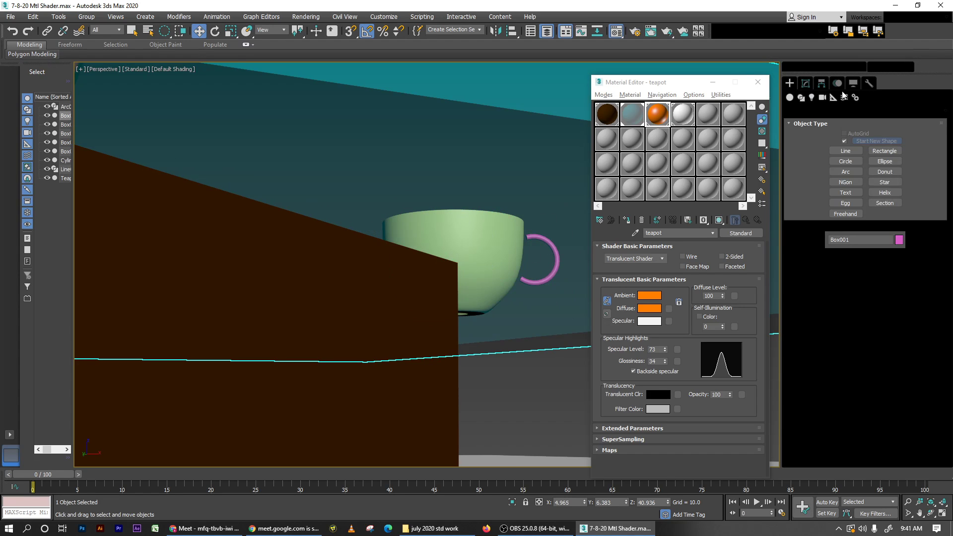
pyautogui.click(805, 84)
# Step: Select the cup's arc handle and move it slightly along X, by about -0.032, closer to the cup body in the front view
pyautogui.press('f')
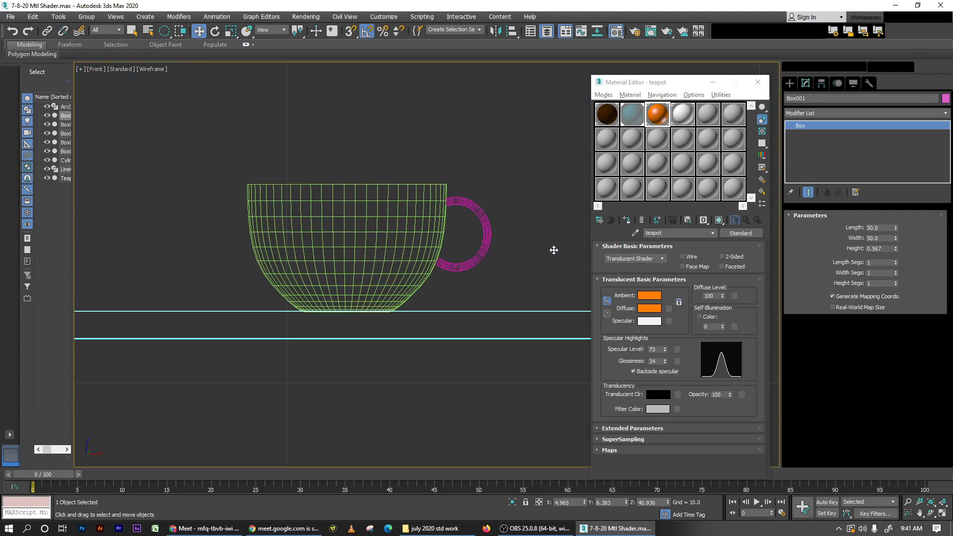
pyautogui.click(473, 208)
pyautogui.press('t')
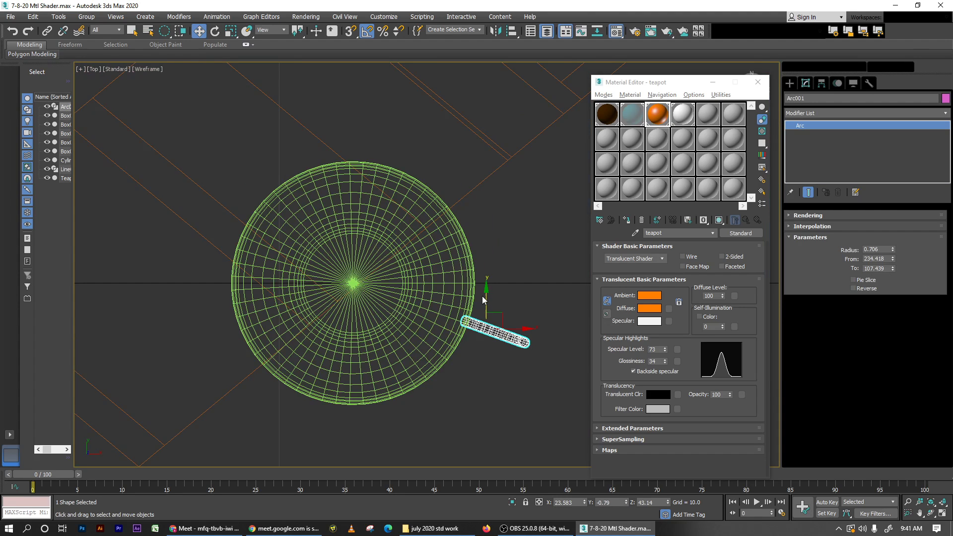
pyautogui.scroll(5, 484, 319)
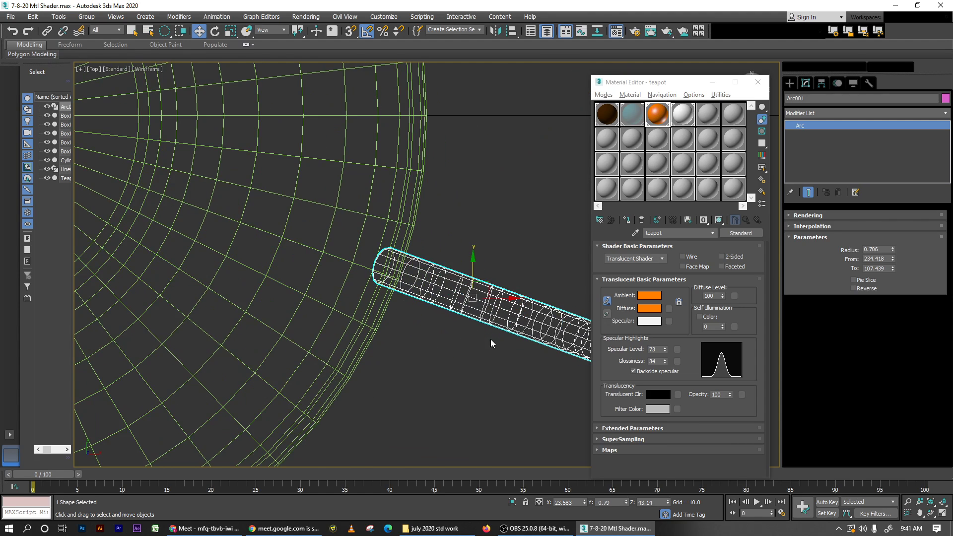
pyautogui.press('f')
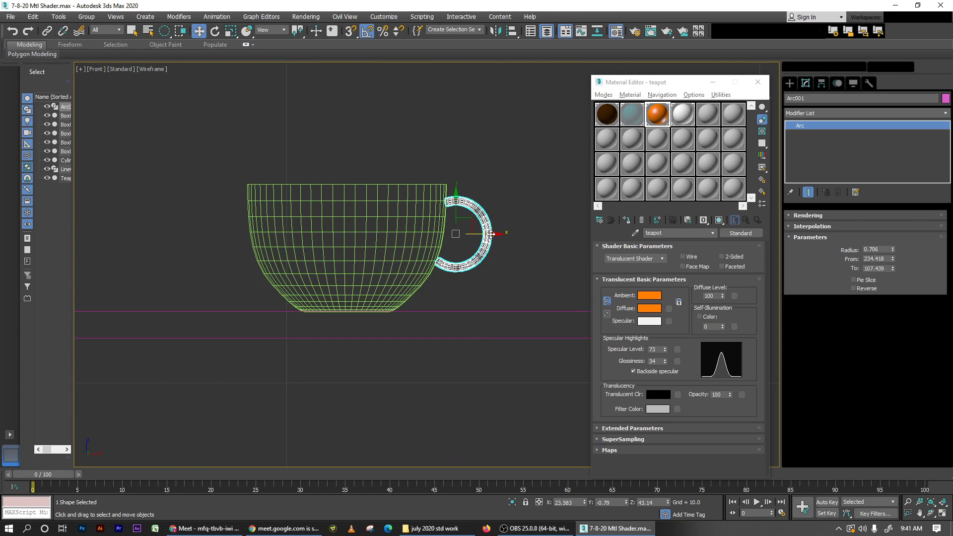
pyautogui.moveTo(490, 234); pyautogui.dragTo(489, 232)
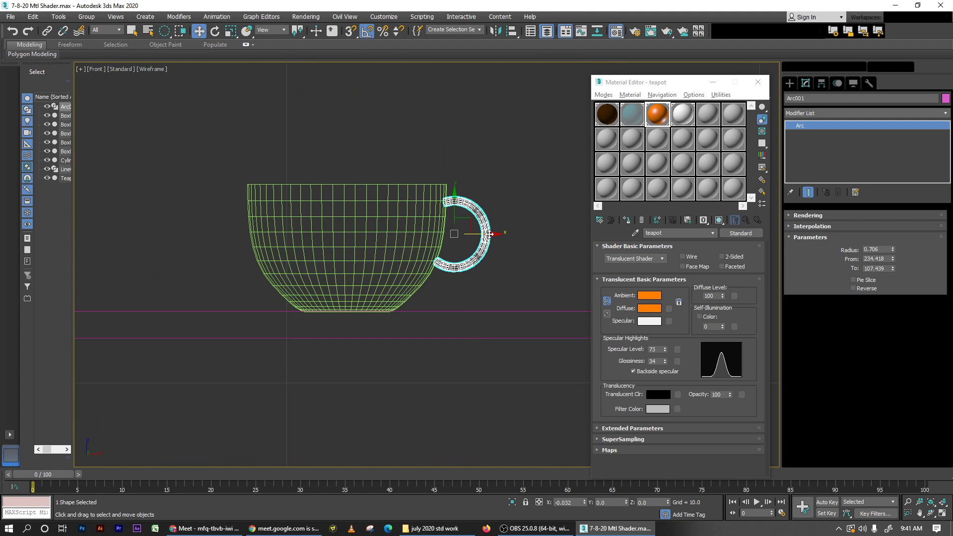
# Step: Add the cup body to the handle selection and assign the teapot material to both objects
pyautogui.keyDown('ctrl'); pyautogui.click(396, 208); pyautogui.keyUp('ctrl')
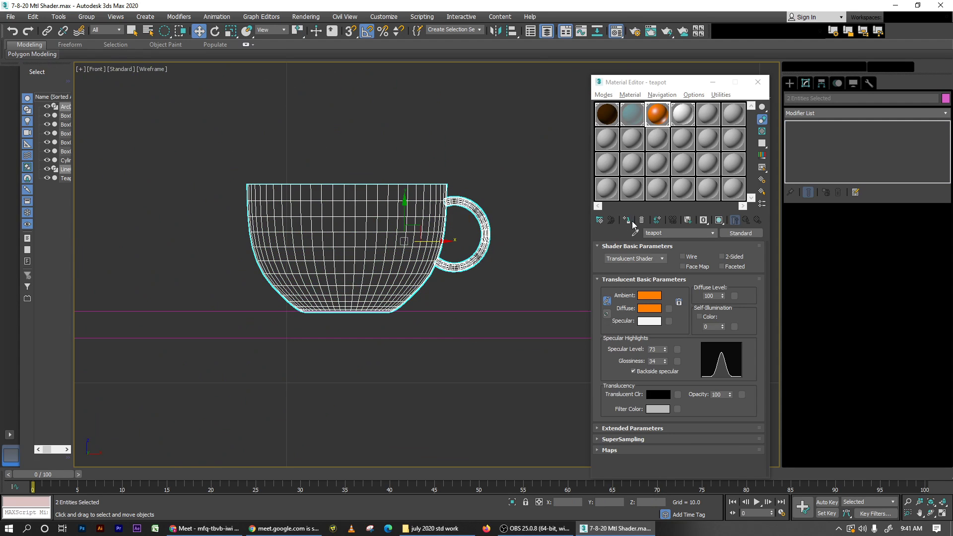
pyautogui.click(627, 222)
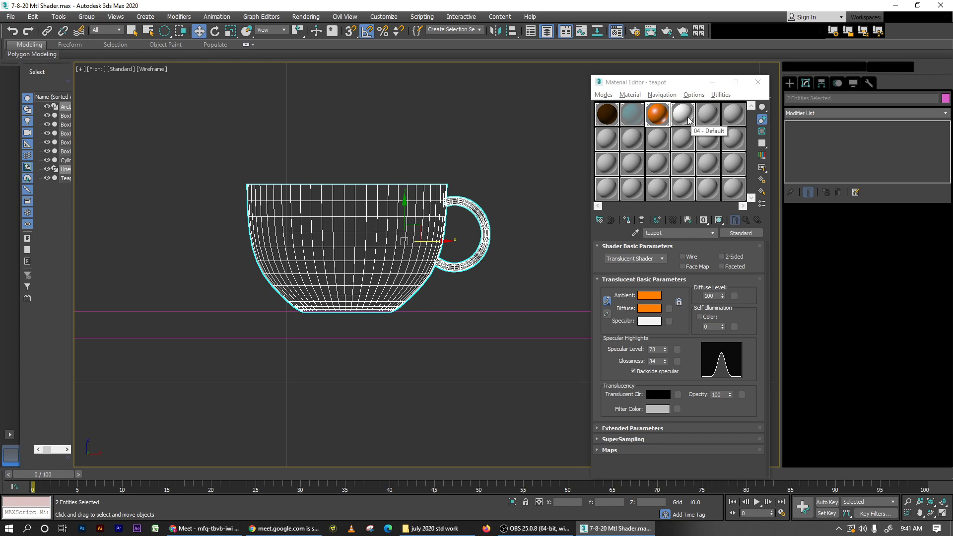
pyautogui.click(682, 114)
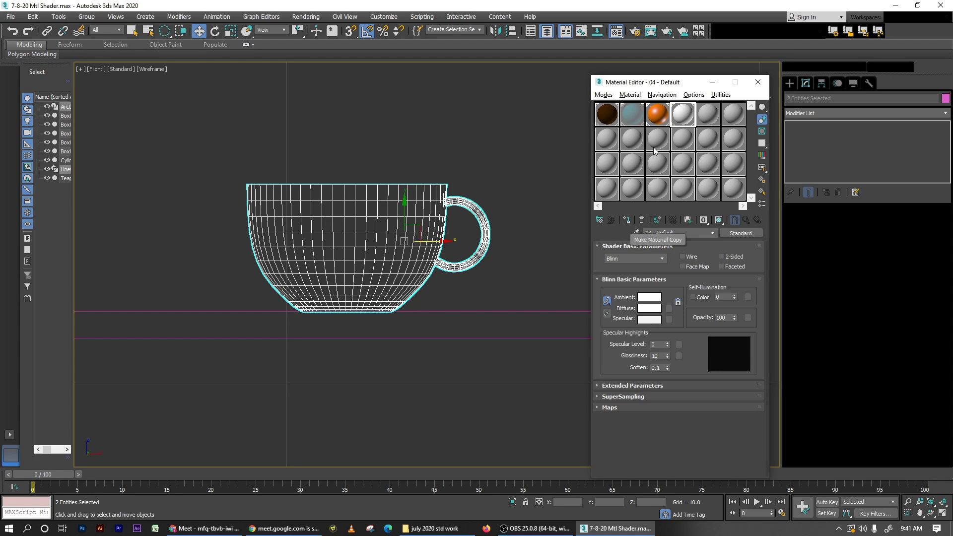
pyautogui.click(658, 114)
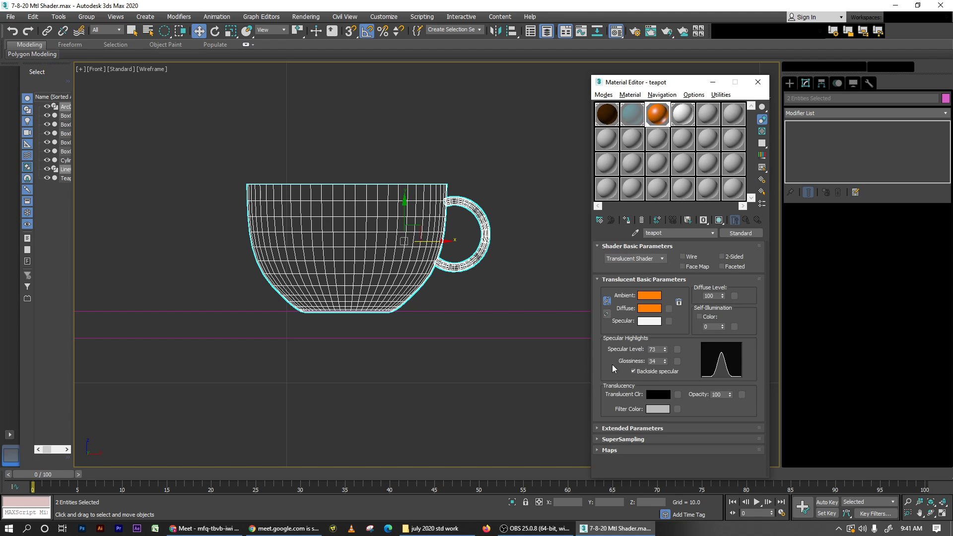
# Step: Render the perspective view looking down into the cup to check the assigned material
pyautogui.press('p')
pyautogui.keyDown('alt'); pyautogui.moveTo(428, 340); pyautogui.dragTo(490, 342, button='middle'); pyautogui.keyUp('alt')
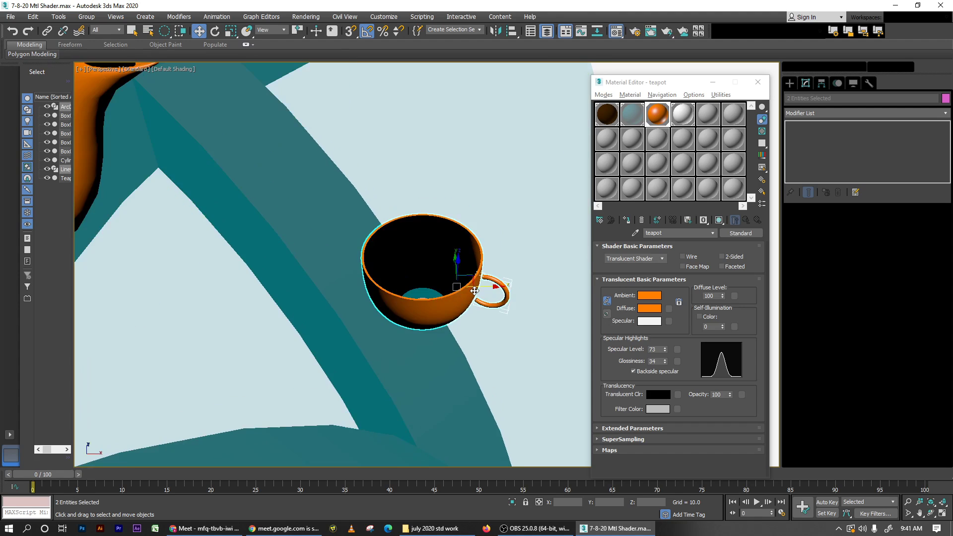
pyautogui.hotkey('shift', 'q')
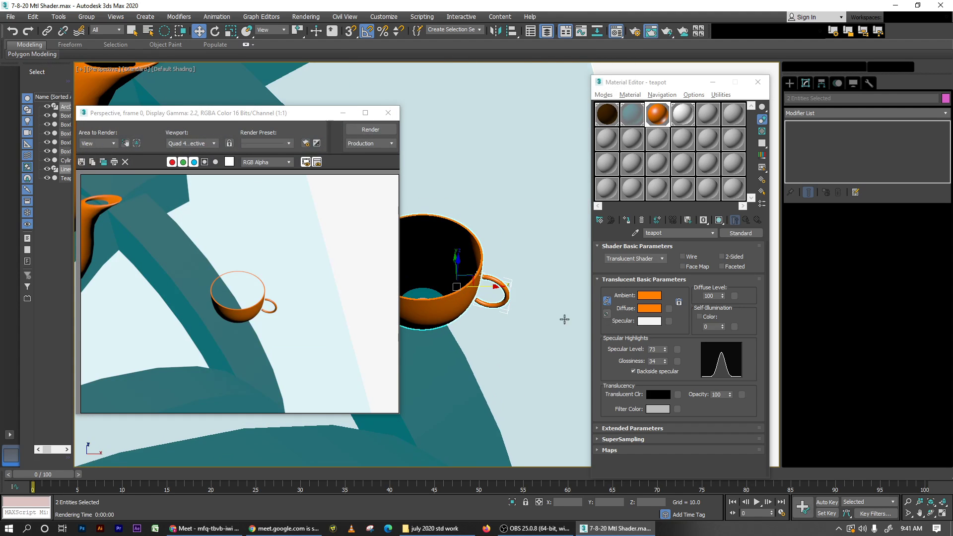
pyautogui.click(337, 115)
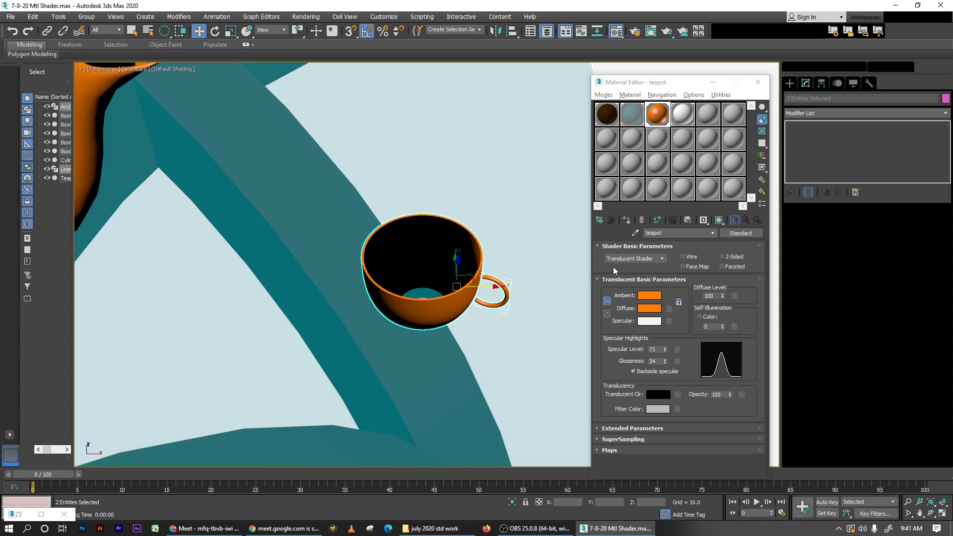
pyautogui.hotkey('shift', 'q')
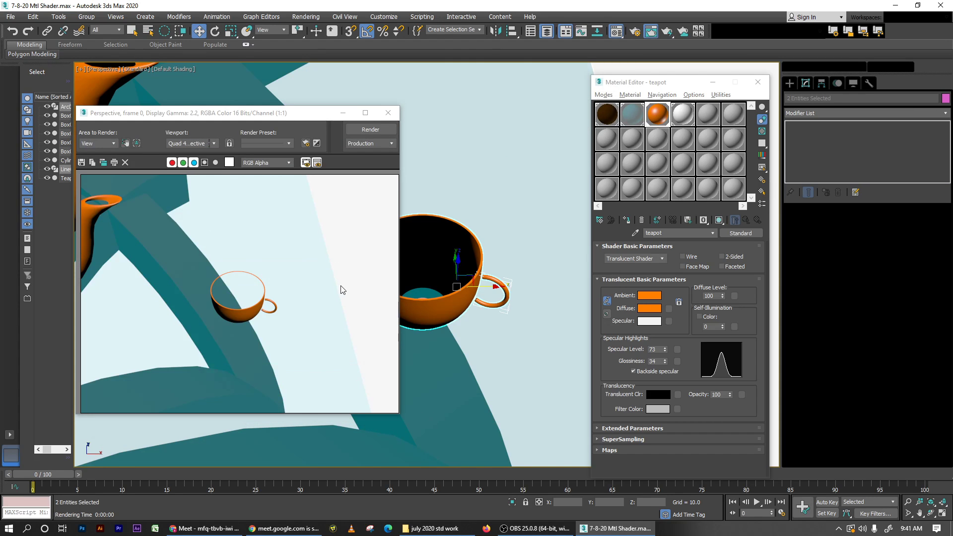
# Step: Select only the cup body, turn on 2-Sided for the teapot material, and render the view
pyautogui.click(470, 379)
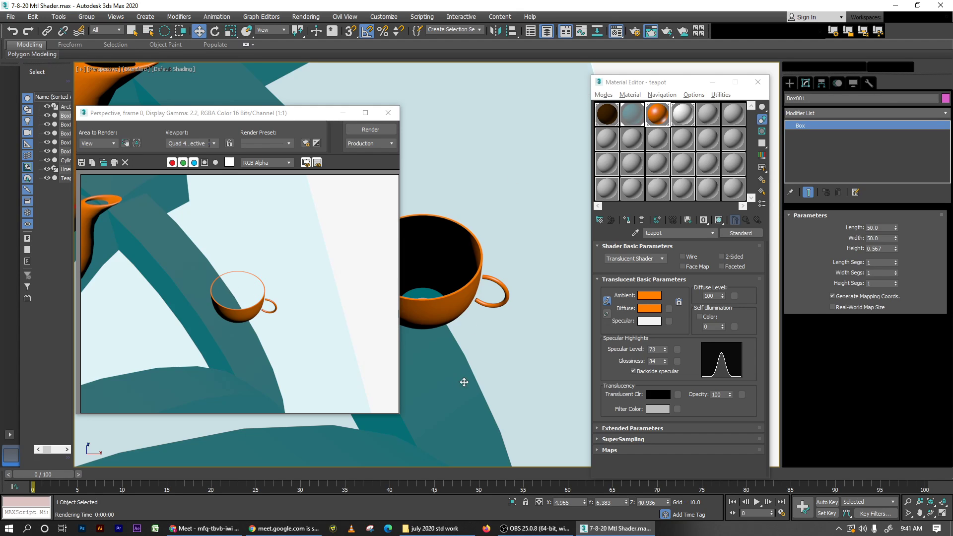
pyautogui.click(459, 293)
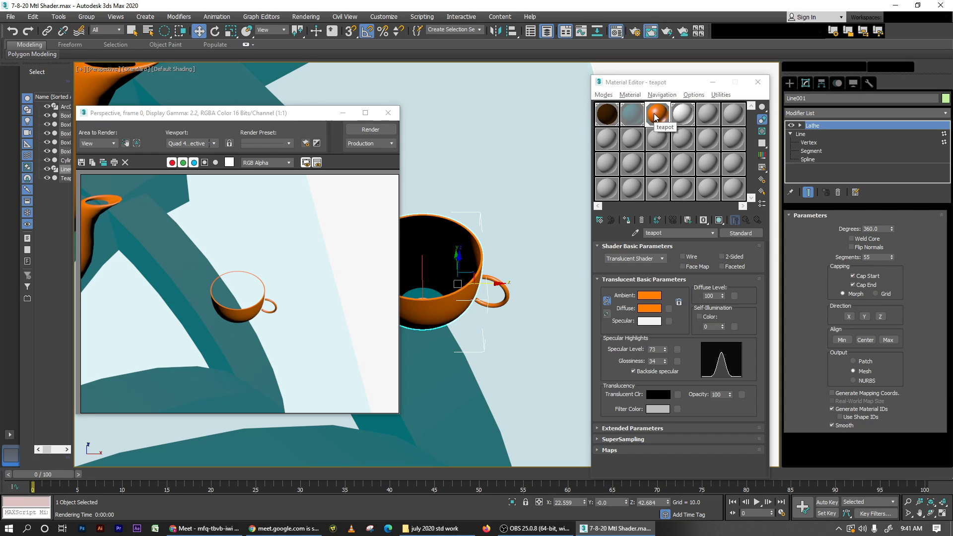
pyautogui.click(729, 260)
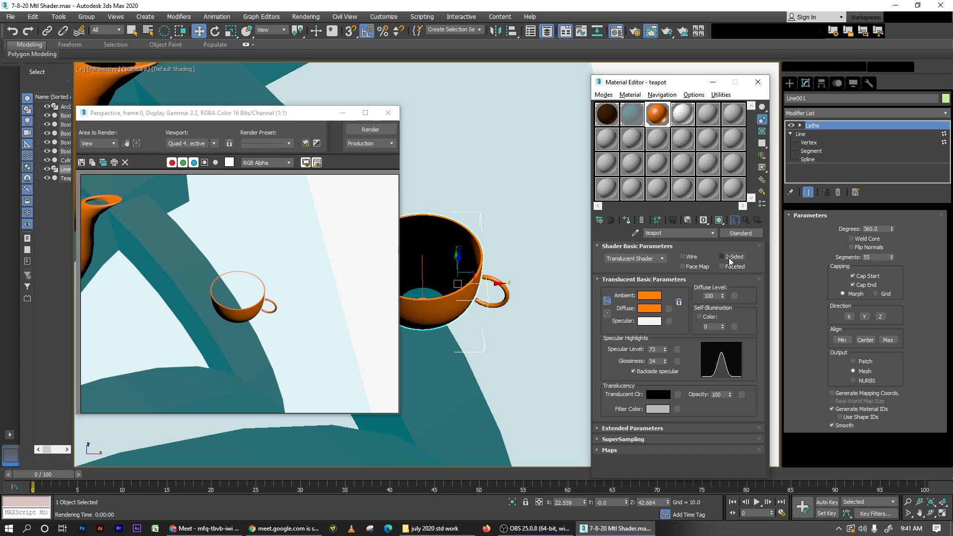
pyautogui.hotkey('shift', 'q')
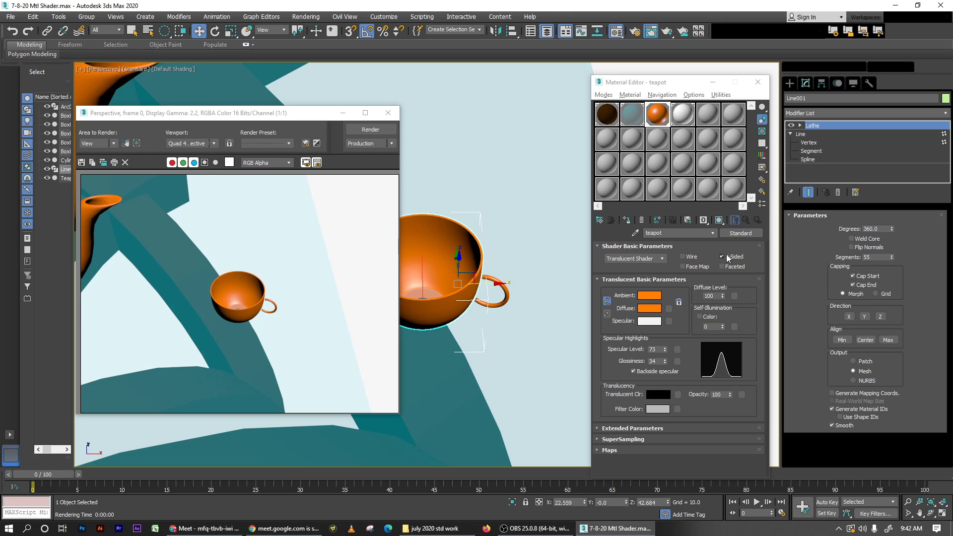
# Step: Render the cup close up from above, from a nearly level side angle, and again looking down inside it
pyautogui.scroll(5, 496, 272)
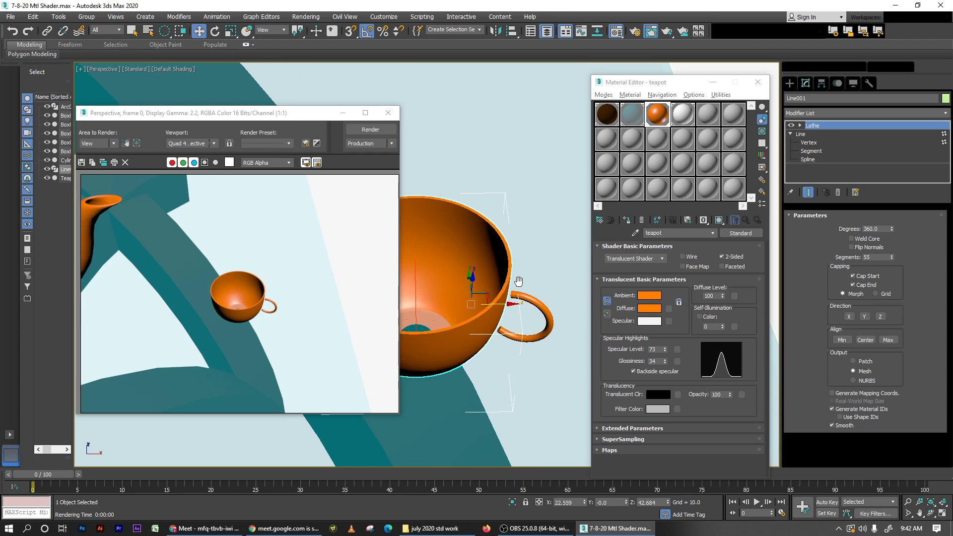
pyautogui.hotkey('shift', 'q')
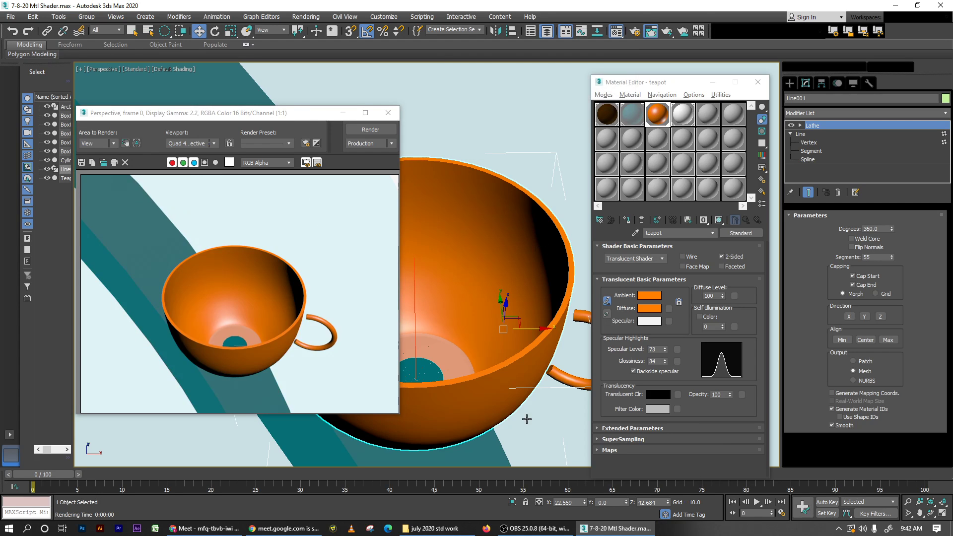
pyautogui.keyDown('alt'); pyautogui.moveTo(538, 449); pyautogui.dragTo(538, 410, button='middle'); pyautogui.keyUp('alt')
pyautogui.hotkey('shift', 'q')
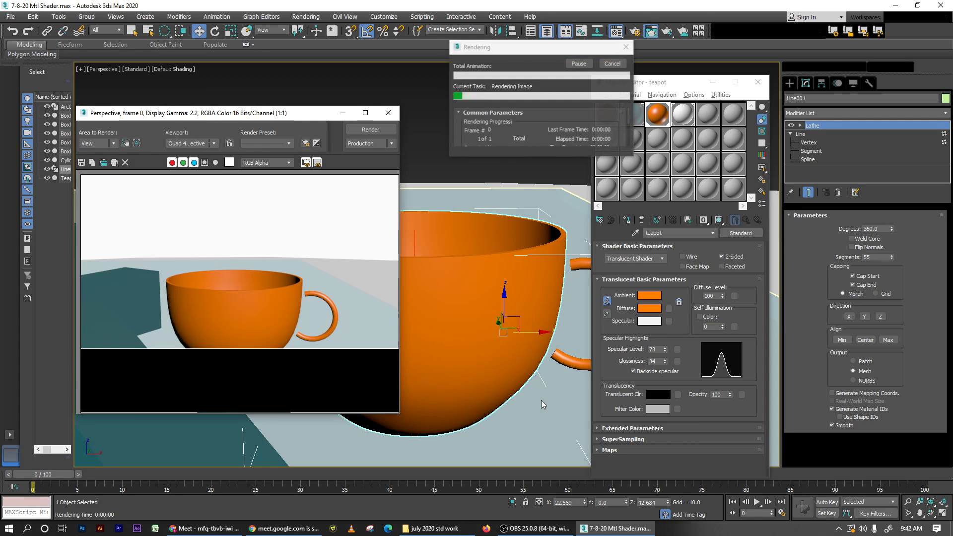
pyautogui.keyDown('alt'); pyautogui.moveTo(527, 347); pyautogui.dragTo(527, 363, button='middle'); pyautogui.keyUp('alt')
pyautogui.hotkey('shift', 'q')
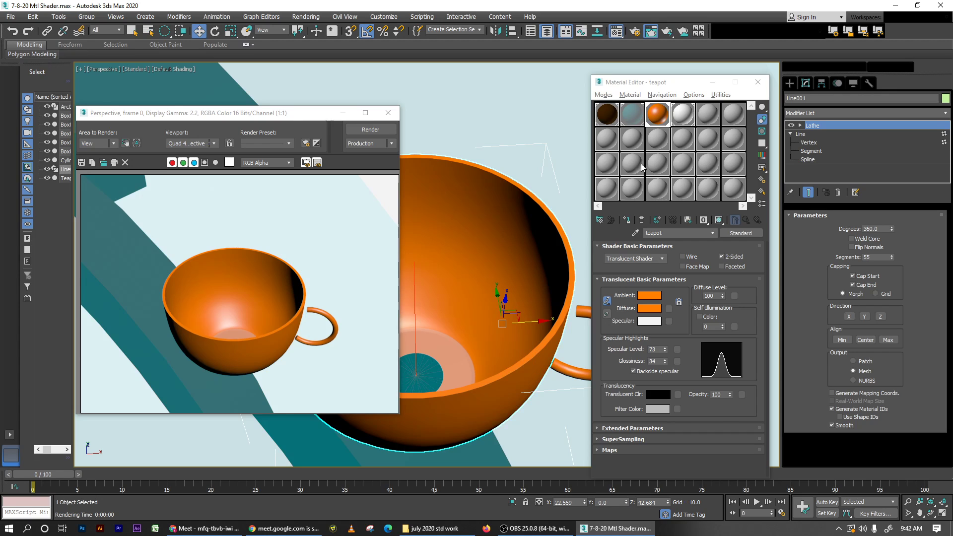
# Step: Toggle Backside specular off and on in the teapot material, rendering each state to compare the highlight inside the cup
pyautogui.click(650, 124)
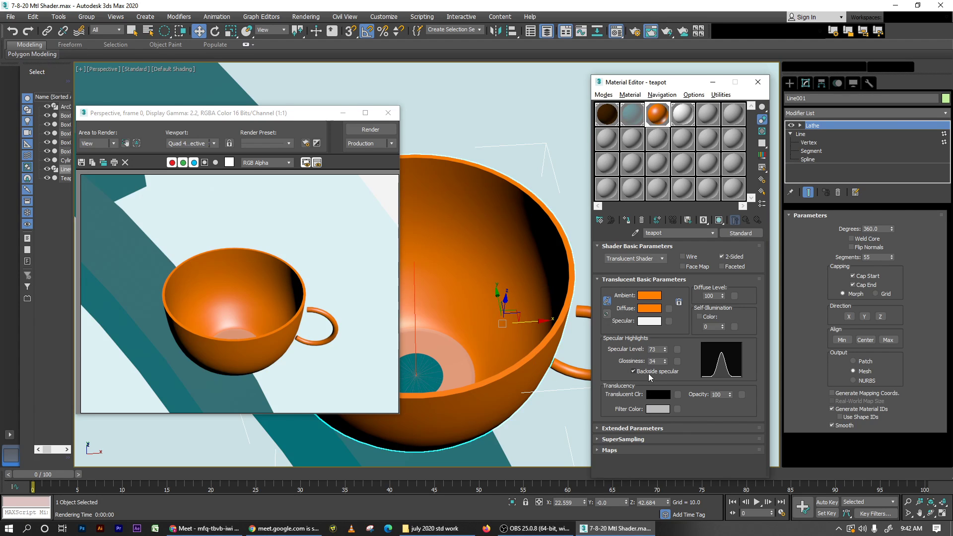
pyautogui.hotkey('shift', 'q')
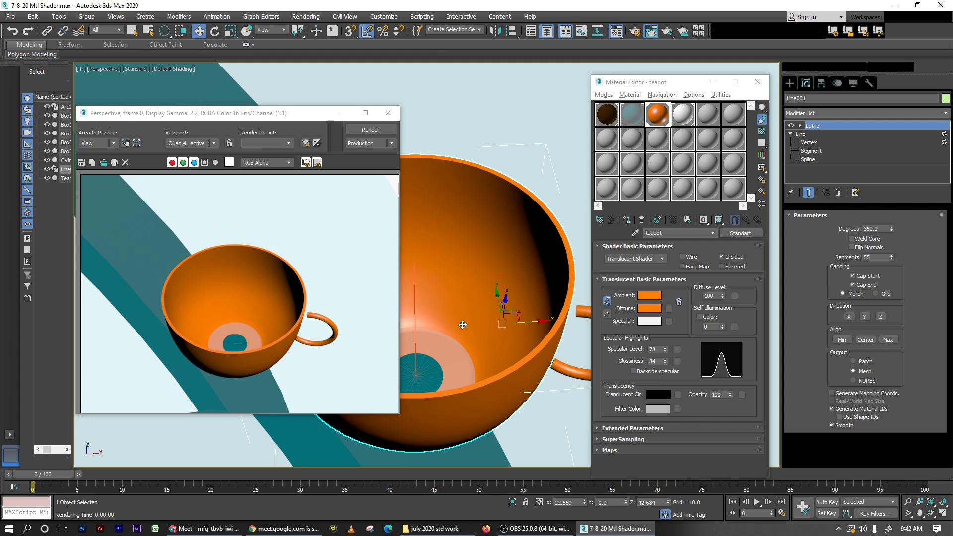
pyautogui.click(634, 371)
pyautogui.hotkey('shift', 'q')
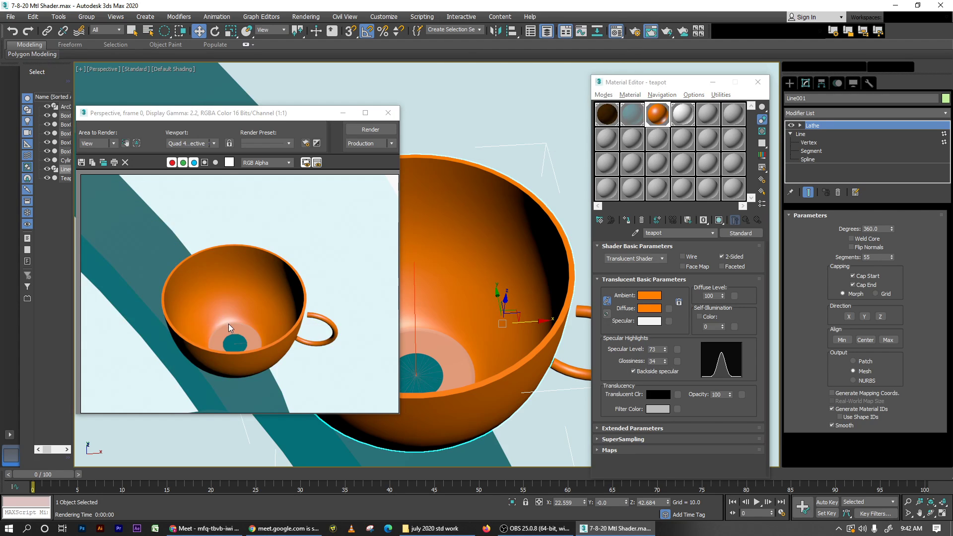
pyautogui.click(669, 372)
pyautogui.hotkey('shift', 'q')
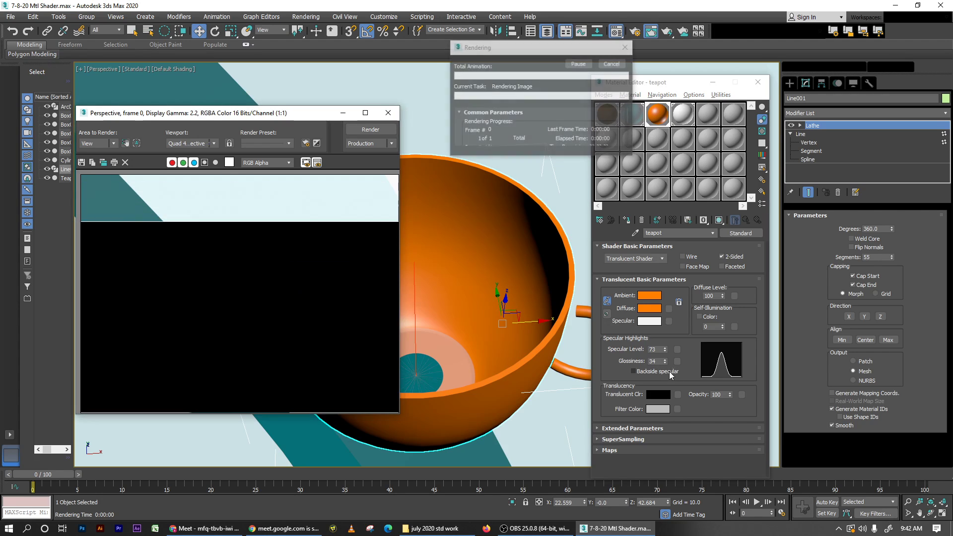
pyautogui.click(669, 371)
pyautogui.hotkey('shift', 'q')
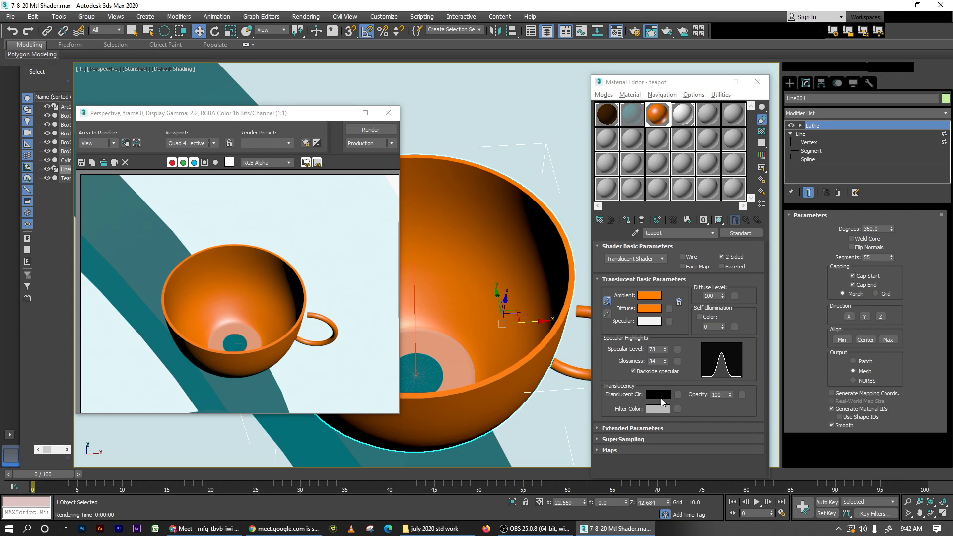
# Step: Set the teapot material's translucent color to yellow (red 247, green 180, blue 0) and render the cup from two angles
pyautogui.scroll(-2, 517, 322)
pyautogui.keyDown('alt'); pyautogui.moveTo(477, 375); pyautogui.dragTo(470, 338, button='middle'); pyautogui.keyUp('alt')
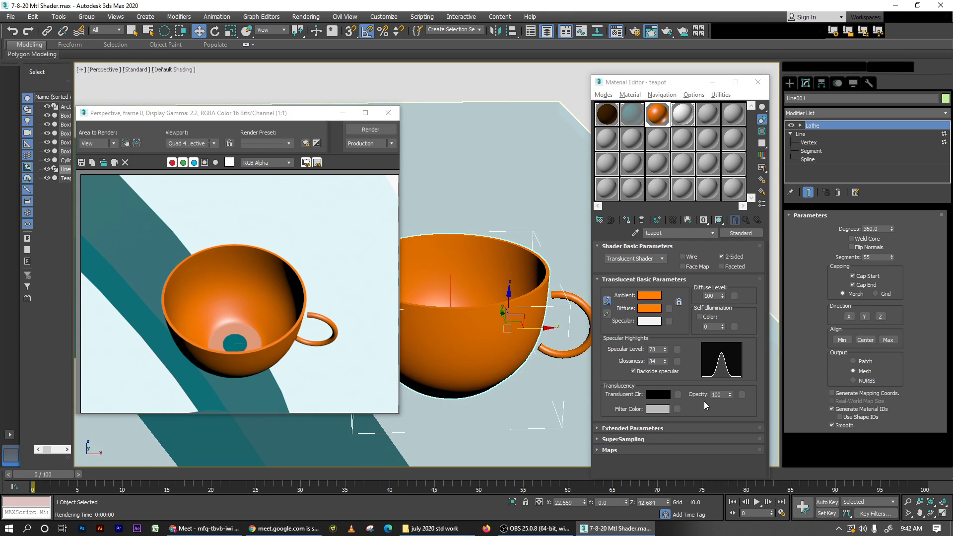
pyautogui.click(659, 395)
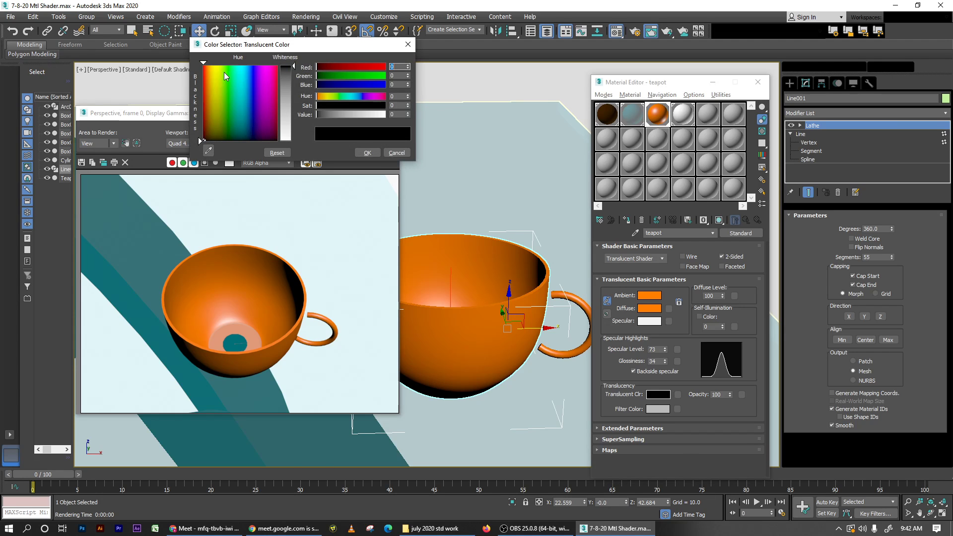
pyautogui.moveTo(215, 69); pyautogui.dragTo(212, 67)
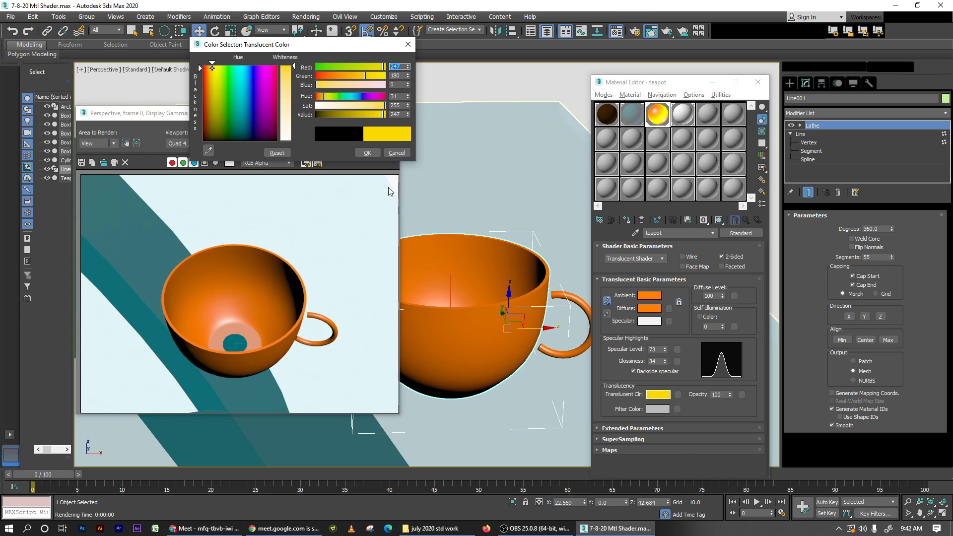
pyautogui.click(370, 152)
pyautogui.click(370, 129)
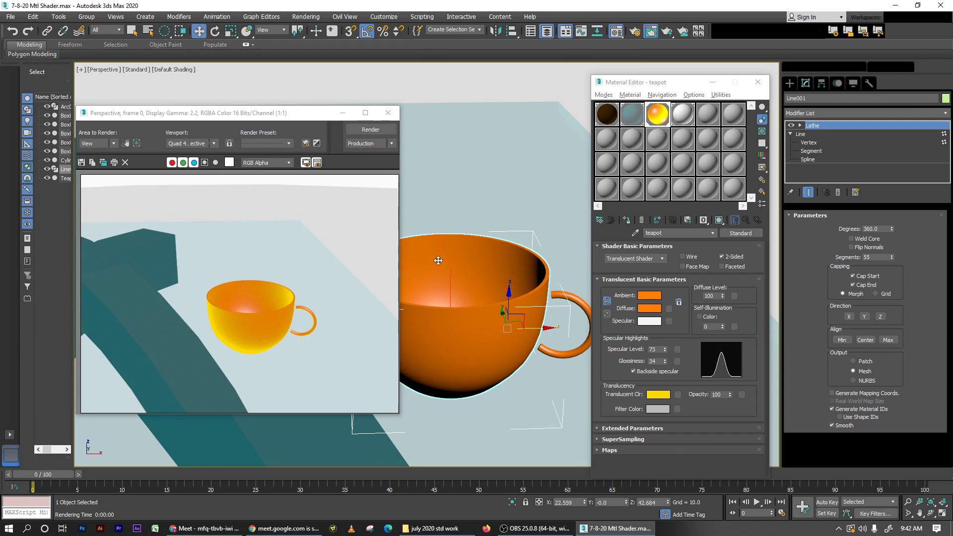
pyautogui.keyDown('alt'); pyautogui.moveTo(498, 339); pyautogui.dragTo(502, 358, button='middle'); pyautogui.keyUp('alt')
pyautogui.hotkey('shift', 'q')
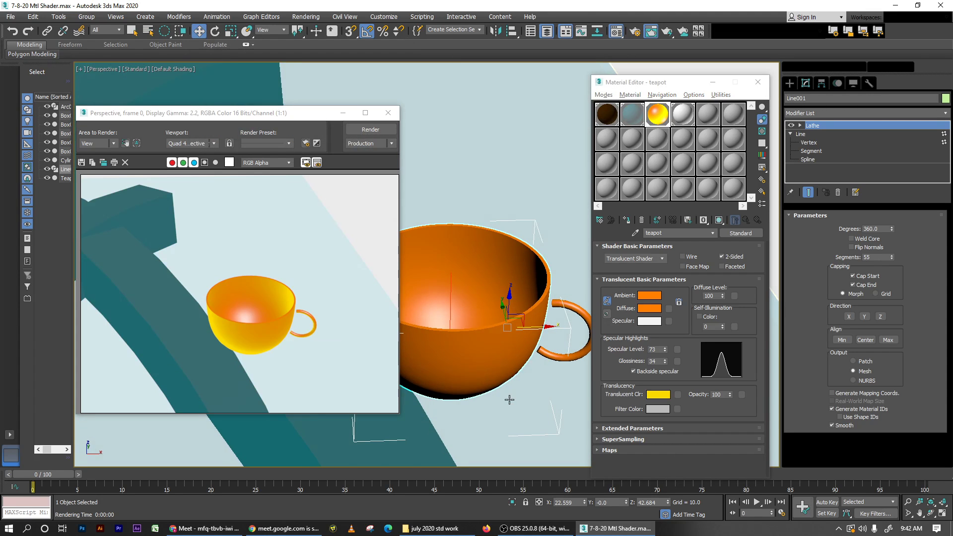
# Step: Set the teapot material's translucency filter color to cyan, lower its opacity to 65, and render the cup
pyautogui.click(658, 409)
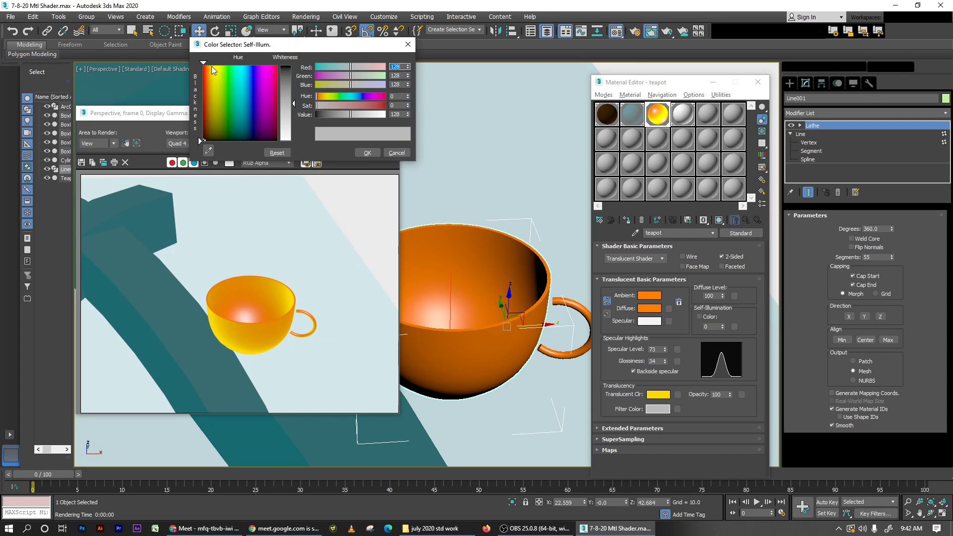
pyautogui.moveTo(236, 68); pyautogui.dragTo(288, 65)
pyautogui.click(367, 153)
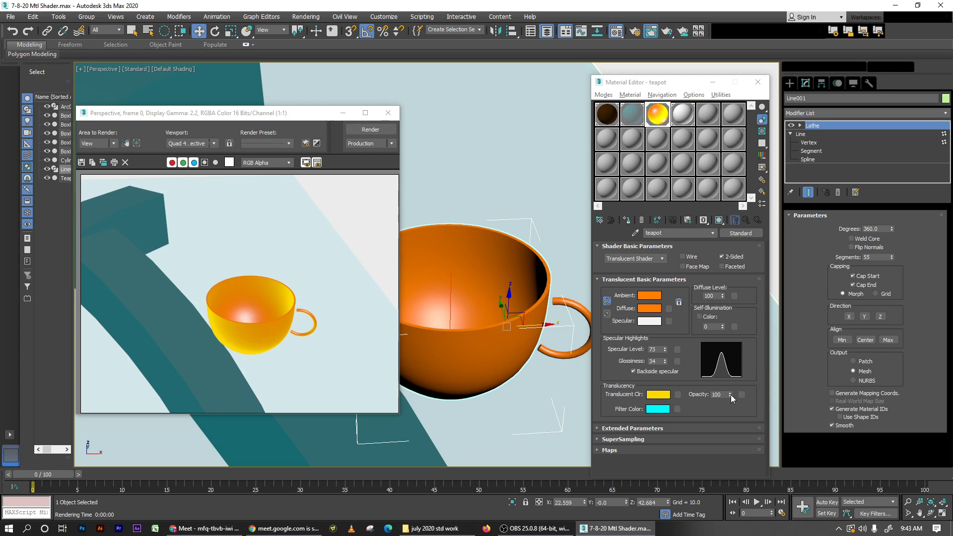
pyautogui.moveTo(730, 394); pyautogui.dragTo(734, 415)
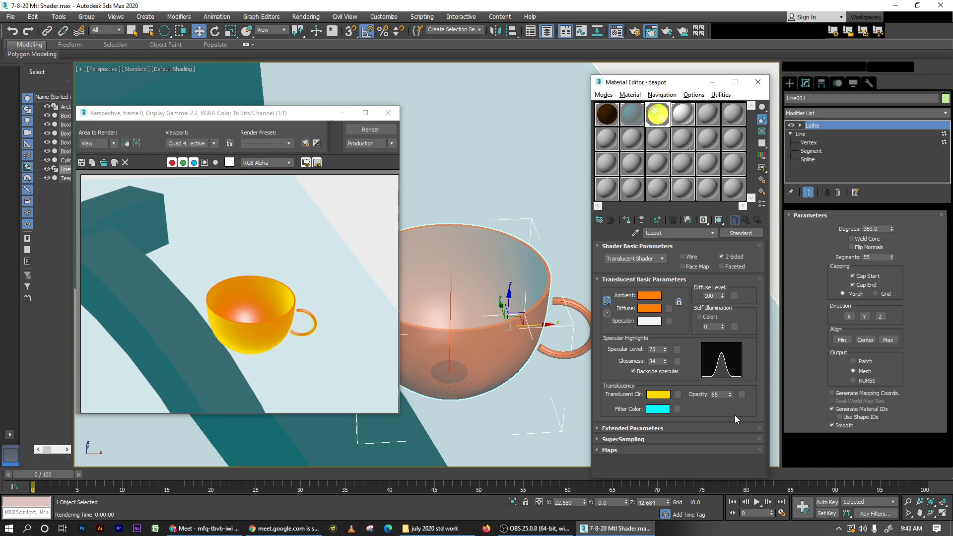
pyautogui.hotkey('shift', 'q')
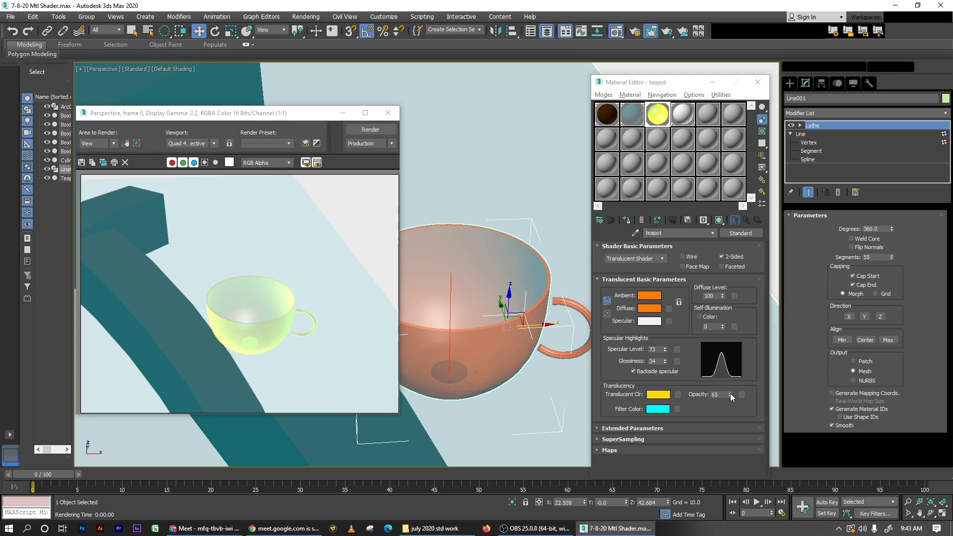
# Step: Render the cup at opacity 73, then at opacity 100 from the same angle and from higher above
pyautogui.moveTo(731, 393); pyautogui.dragTo(731, 390)
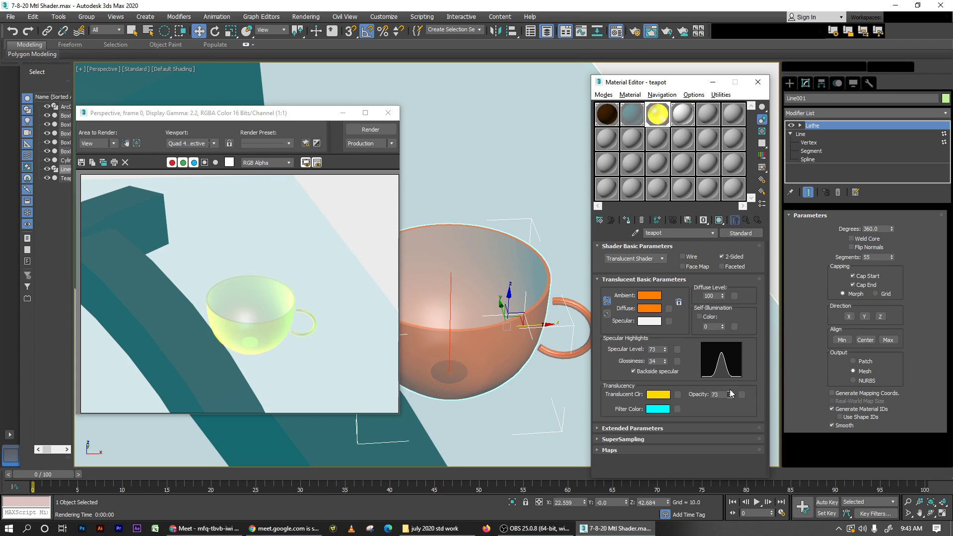
pyautogui.hotkey('shift', 'q')
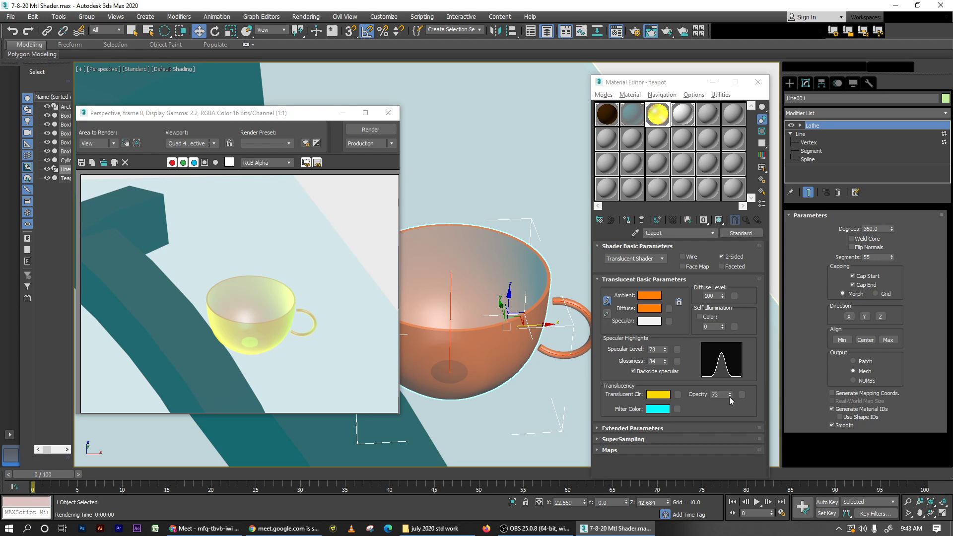
pyautogui.moveTo(729, 397); pyautogui.dragTo(734, 374)
pyautogui.hotkey('shift', 'q')
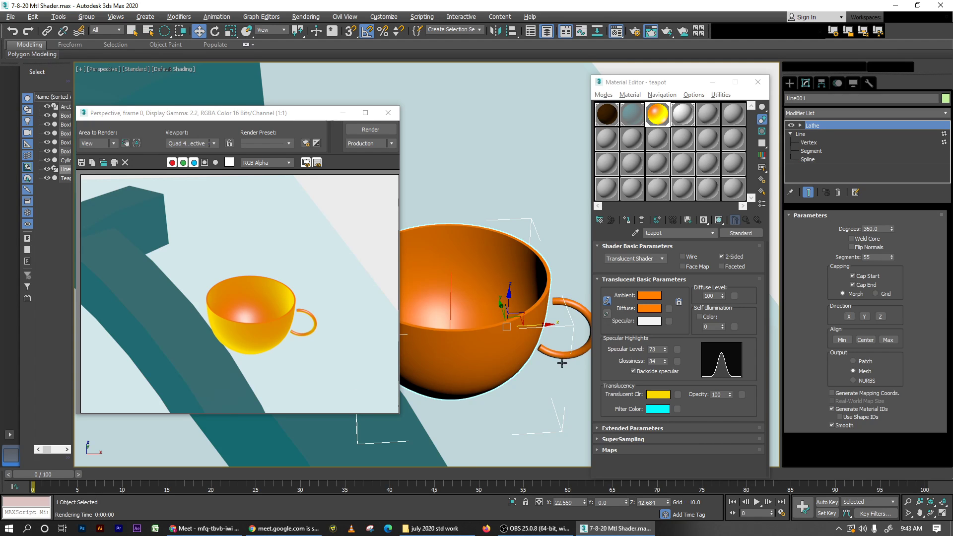
pyautogui.keyDown('alt'); pyautogui.moveTo(558, 383); pyautogui.dragTo(560, 379, button='middle'); pyautogui.keyUp('alt')
pyautogui.hotkey('shift', 'q')
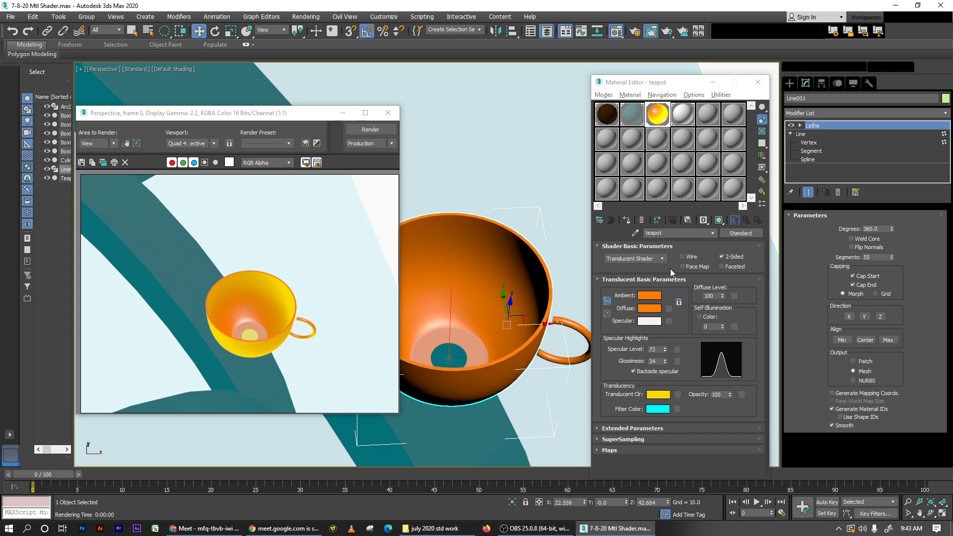
# Step: Switch the teapot material to the Metal shader and give it a warm off-white diffuse color
pyautogui.click(647, 258)
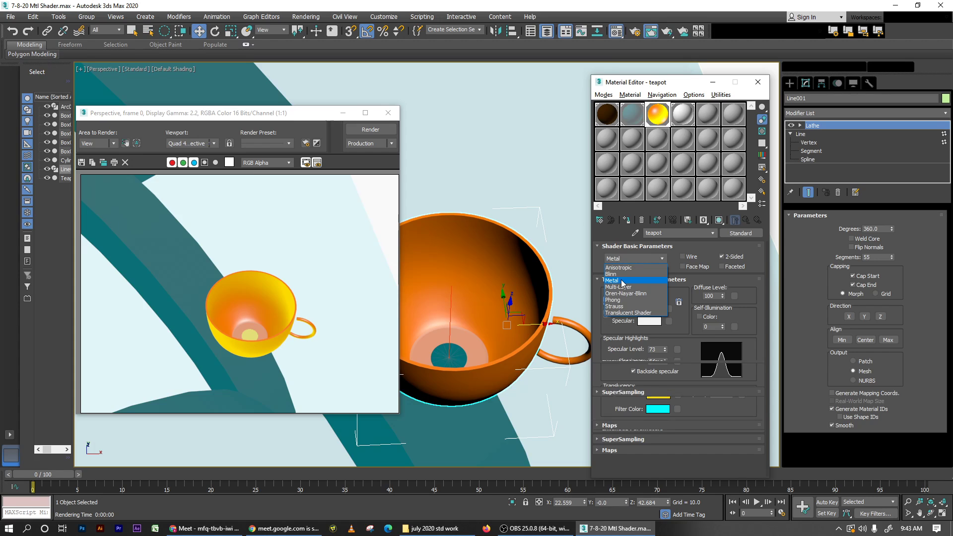
pyautogui.click(622, 281)
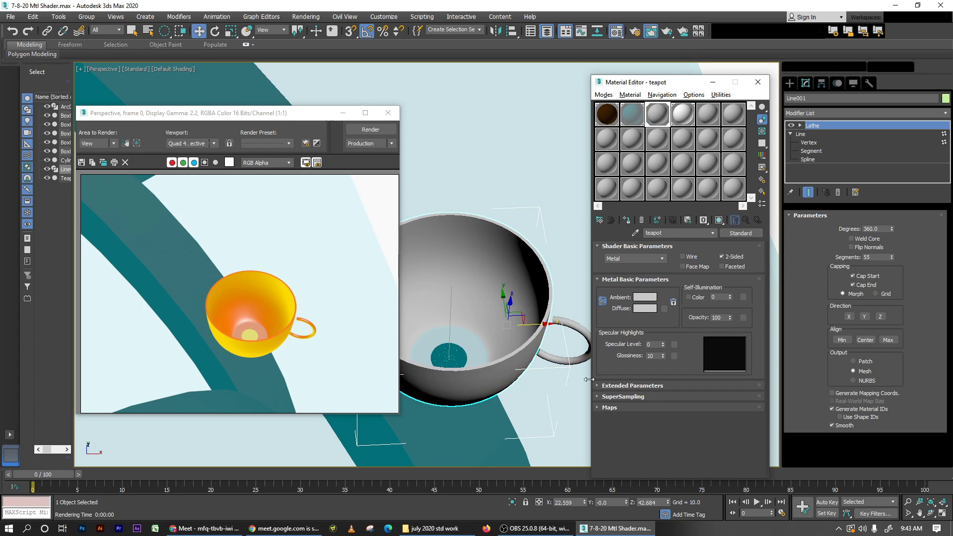
pyautogui.click(644, 308)
pyautogui.moveTo(226, 75); pyautogui.dragTo(211, 68)
pyautogui.moveTo(286, 109); pyautogui.dragTo(287, 135)
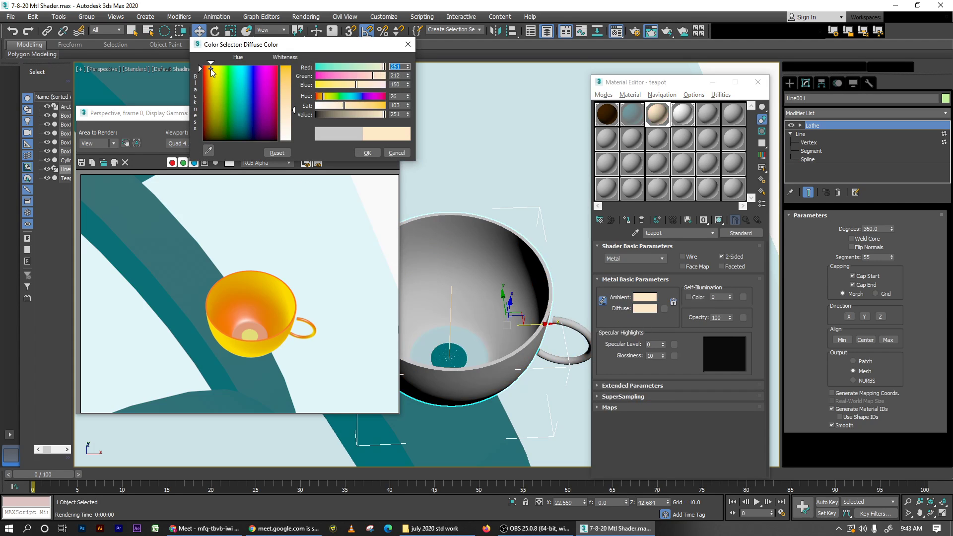
pyautogui.click(367, 152)
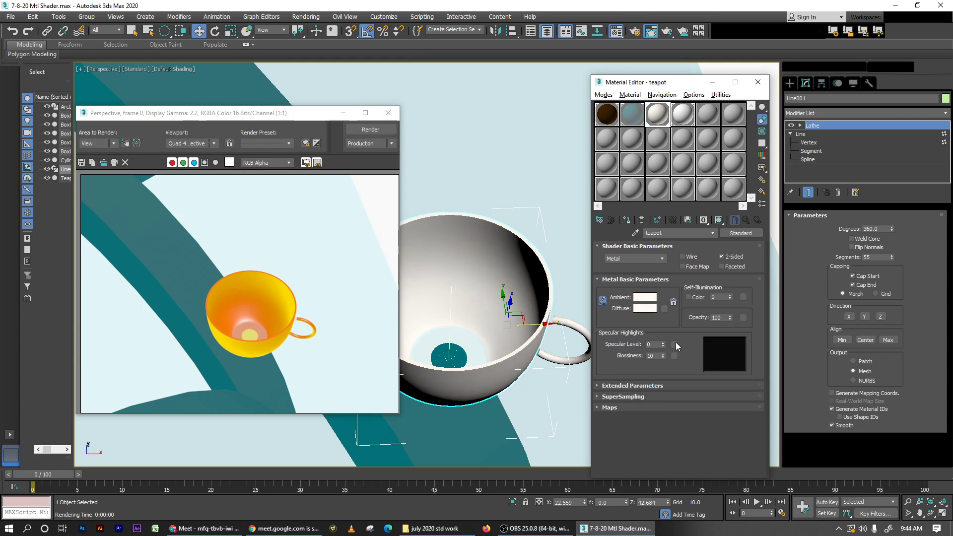
# Step: Raise the Metal shader's specular level to 91, render the cup, and view it from a nearly level angle
pyautogui.moveTo(663, 344); pyautogui.dragTo(665, 297)
pyautogui.hotkey('shift', 'q')
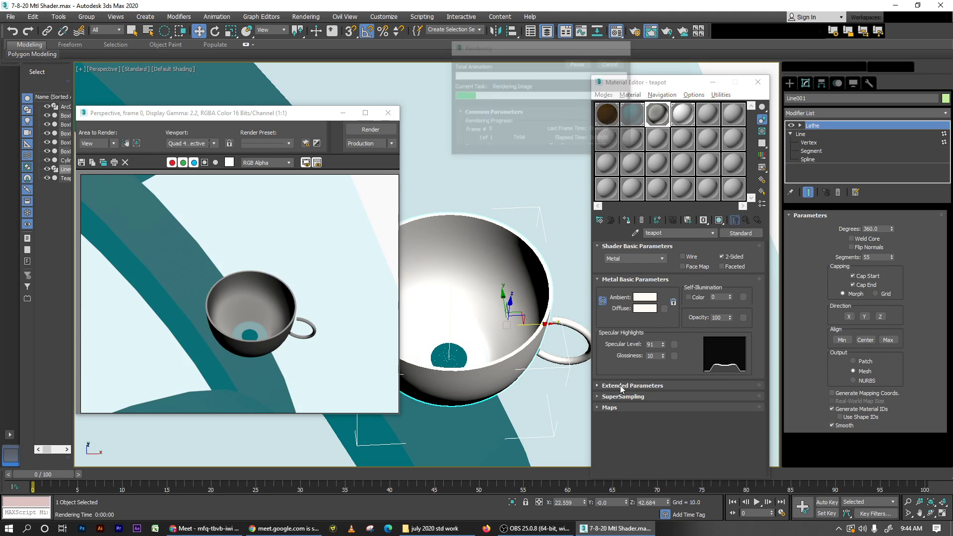
pyautogui.moveTo(467, 368)
pyautogui.keyDown('alt'); pyautogui.mouseDown(button='middle')
pyautogui.moveTo(469, 385)
pyautogui.moveTo(466, 372)
pyautogui.mouseUp(button='middle'); pyautogui.keyUp('alt')
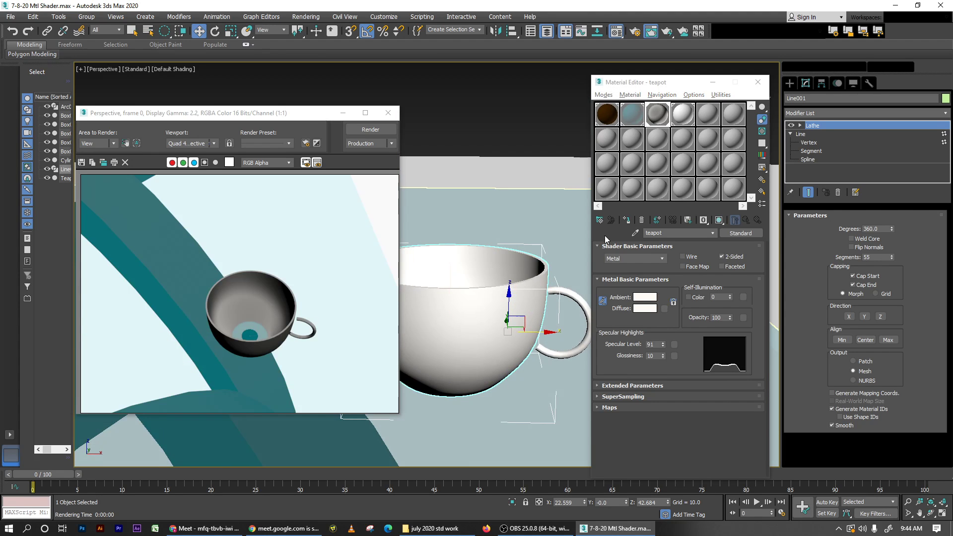
# Step: Switch the teapot material to the Anisotropic shader and set its diffuse color to orange
pyautogui.click(638, 258)
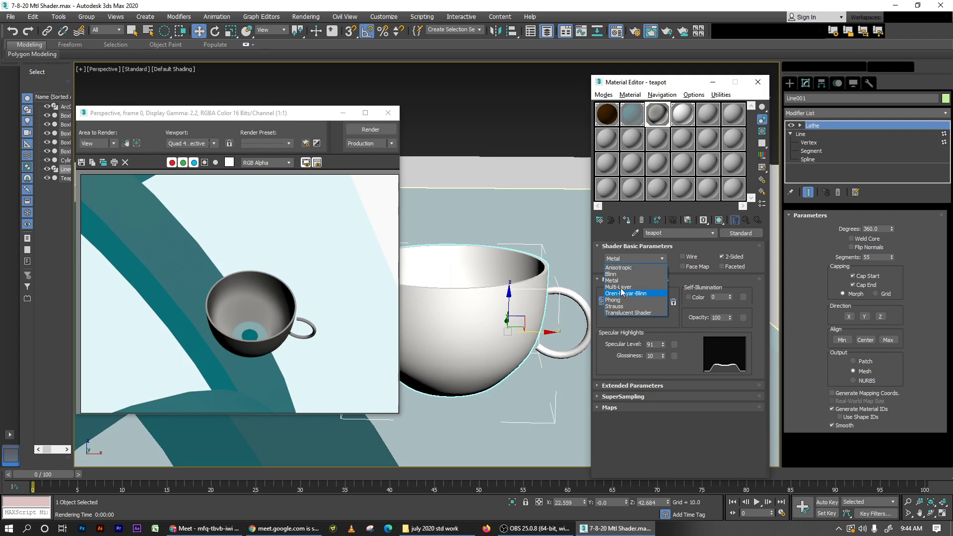
pyautogui.click(626, 268)
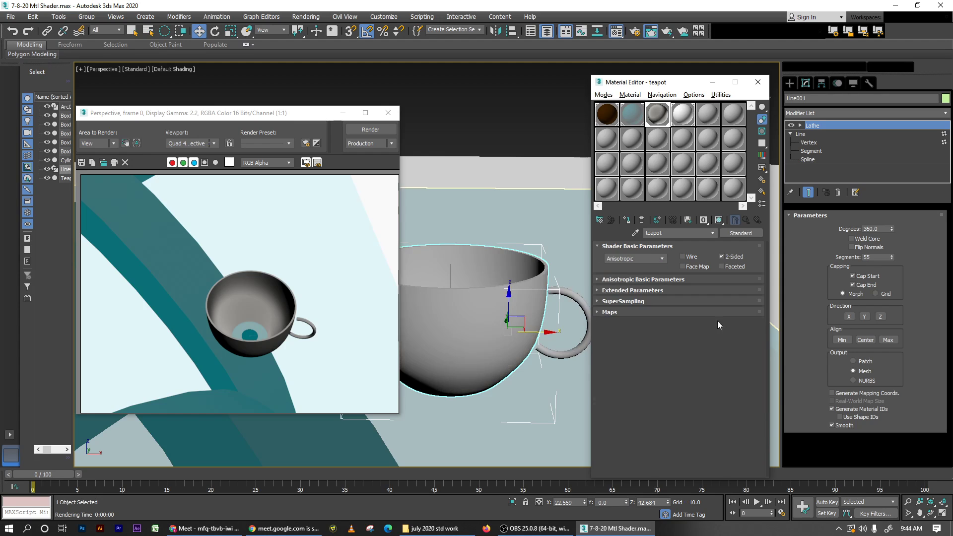
pyautogui.click(627, 280)
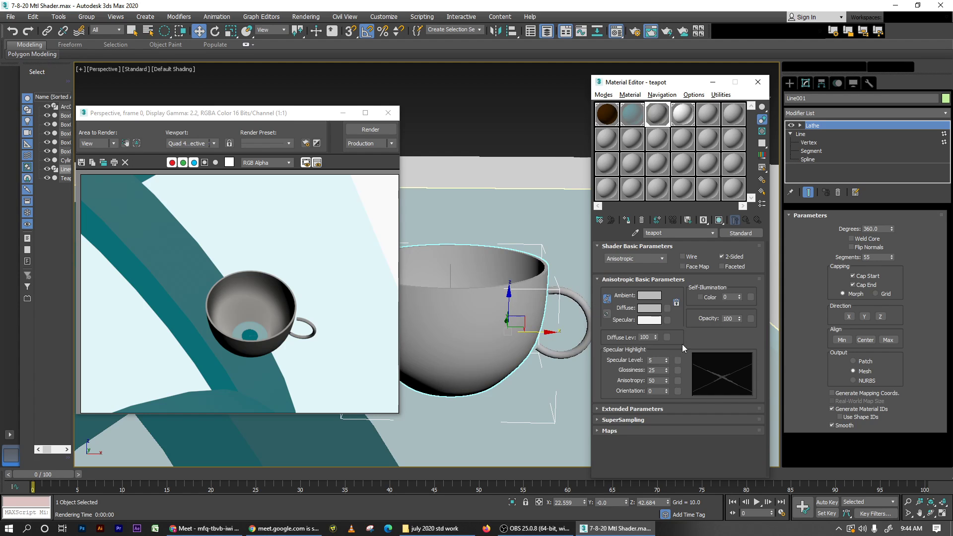
pyautogui.click(650, 307)
pyautogui.click(205, 65)
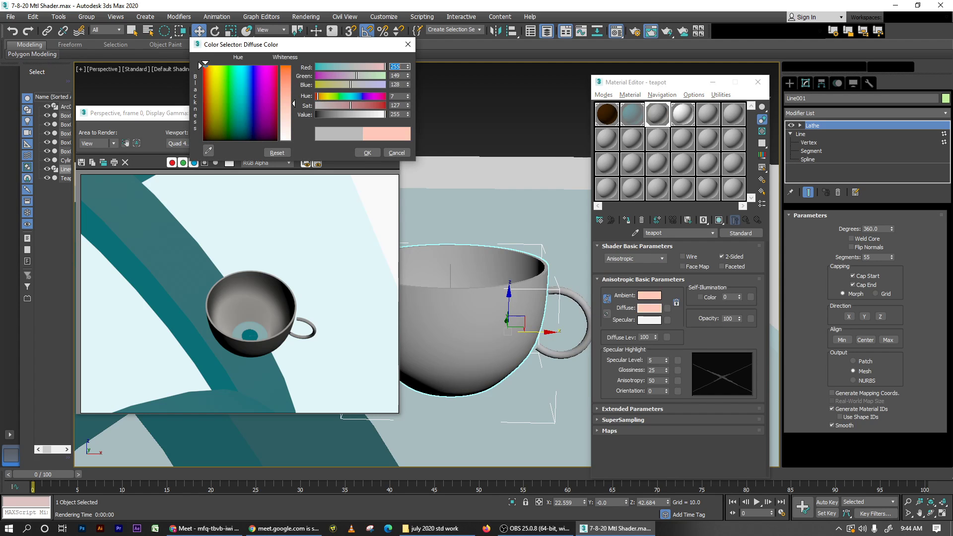
pyautogui.click(286, 67)
pyautogui.click(378, 151)
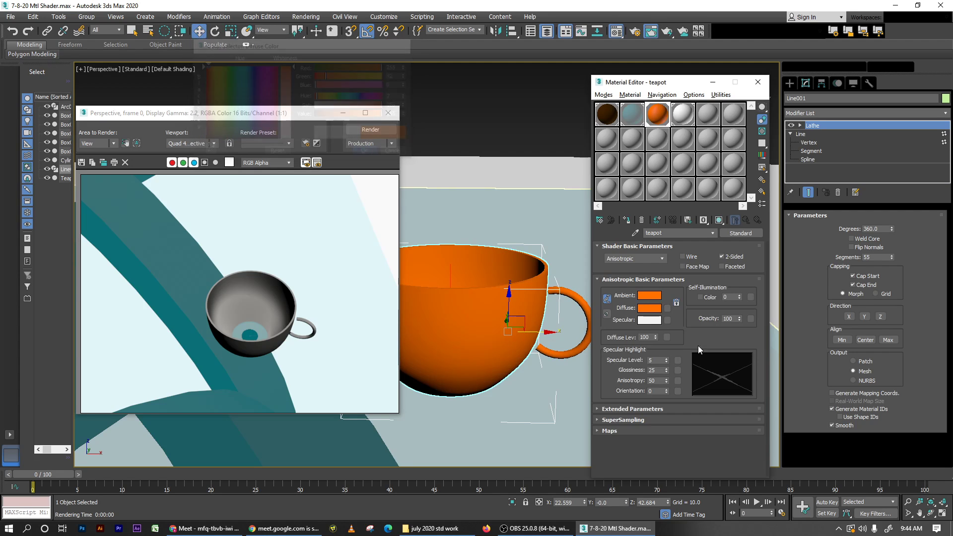
# Step: Set the Anisotropic shader's specular level to 54 and glossiness to 57, and render the cup
pyautogui.moveTo(666, 361); pyautogui.dragTo(668, 337)
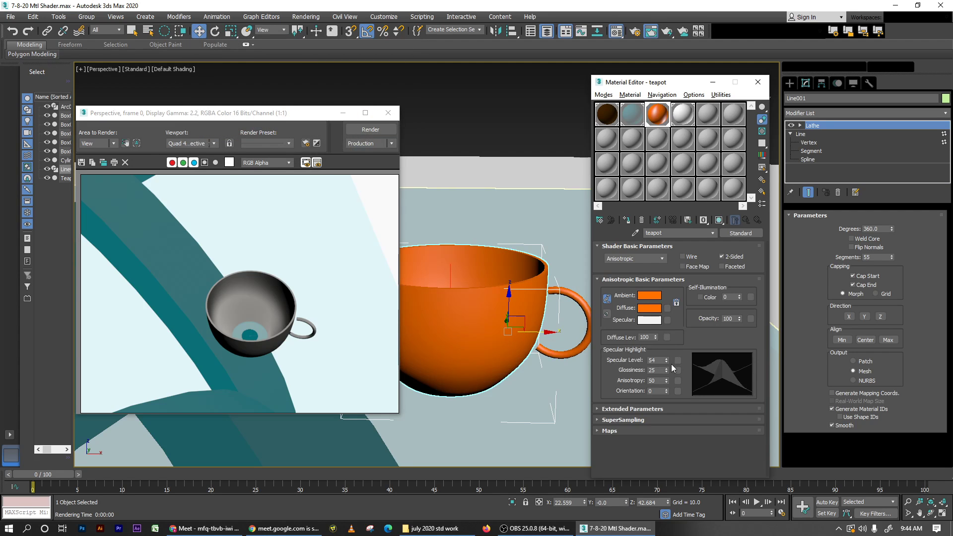
pyautogui.moveTo(668, 371); pyautogui.dragTo(669, 355)
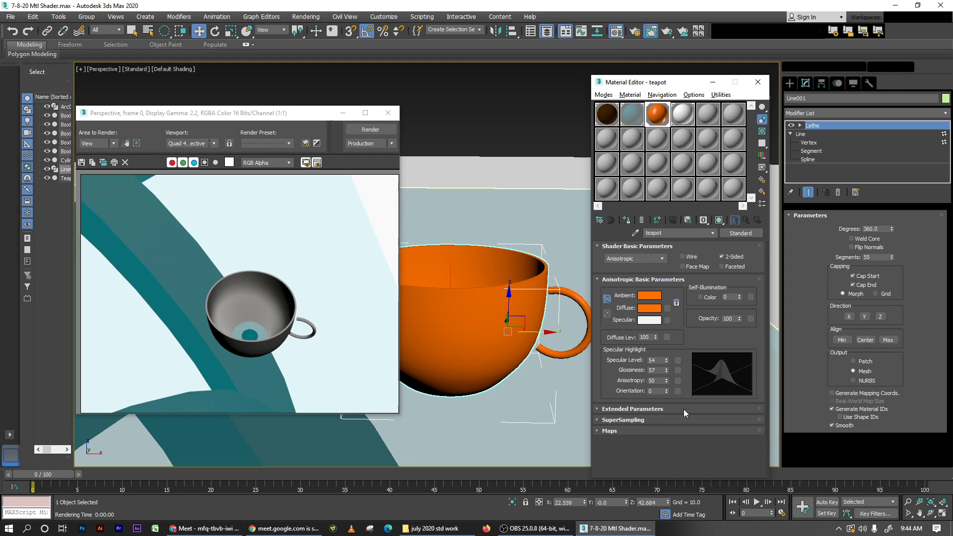
pyautogui.hotkey('shift', 'q')
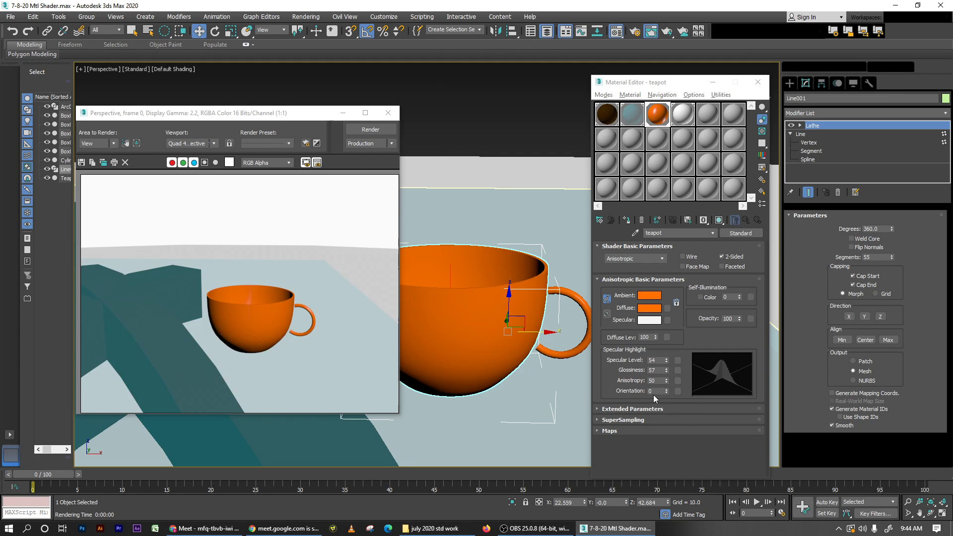
# Step: Set the highlight anisotropy to 67 and render the cup looking down inside it
pyautogui.moveTo(666, 380); pyautogui.dragTo(666, 369)
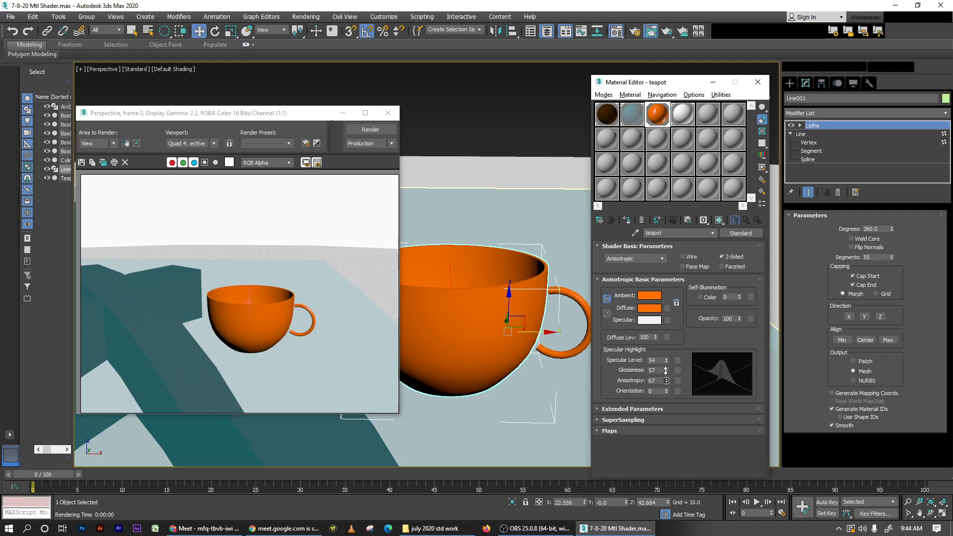
pyautogui.click(661, 391)
pyautogui.keyDown('alt'); pyautogui.moveTo(551, 328); pyautogui.dragTo(549, 383, button='middle'); pyautogui.keyUp('alt')
pyautogui.hotkey('shift', 'q')
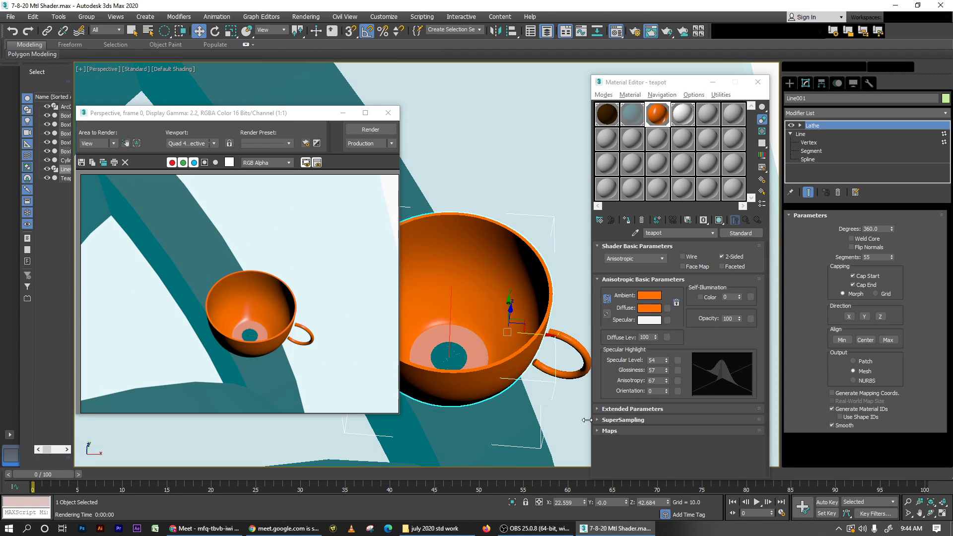
pyautogui.keyDown('alt'); pyautogui.moveTo(531, 420); pyautogui.dragTo(532, 409, button='middle'); pyautogui.keyUp('alt')
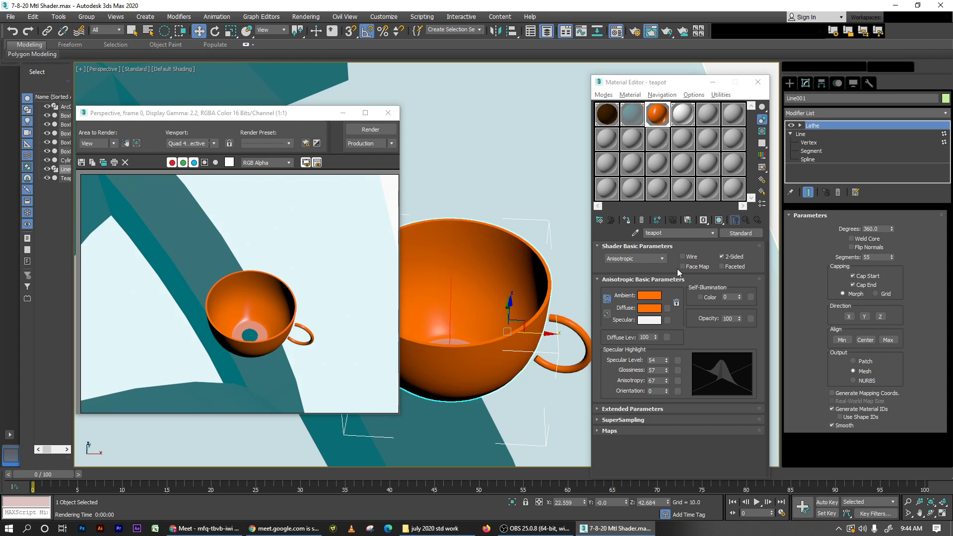
# Step: Close the rendered frame window and deselect the cup, with the whole table and teapot in view
pyautogui.click(655, 258)
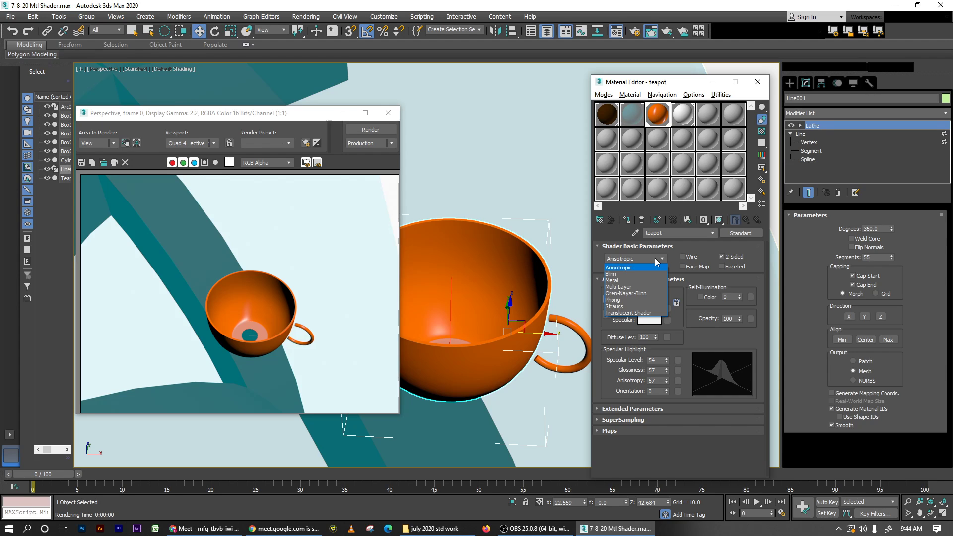
pyautogui.click(622, 332)
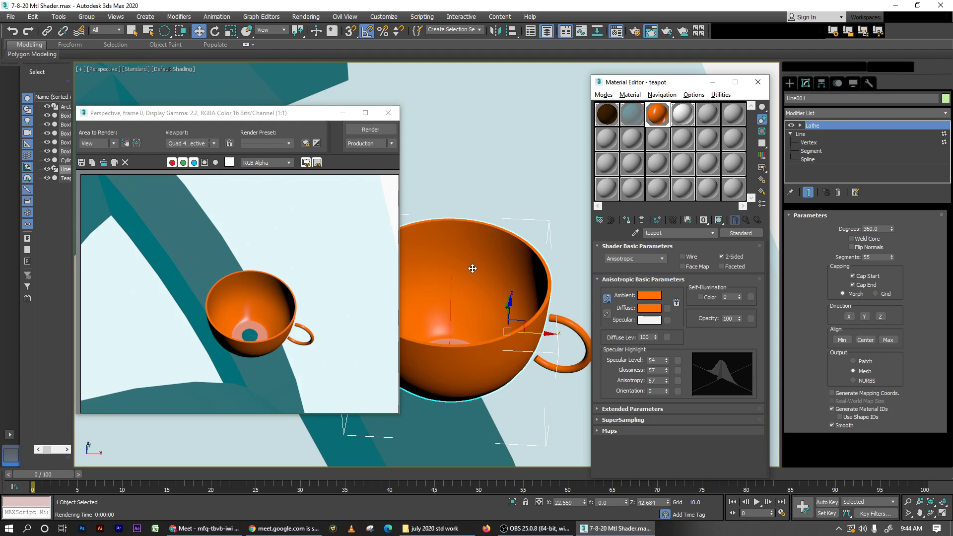
pyautogui.scroll(-5, 491, 278)
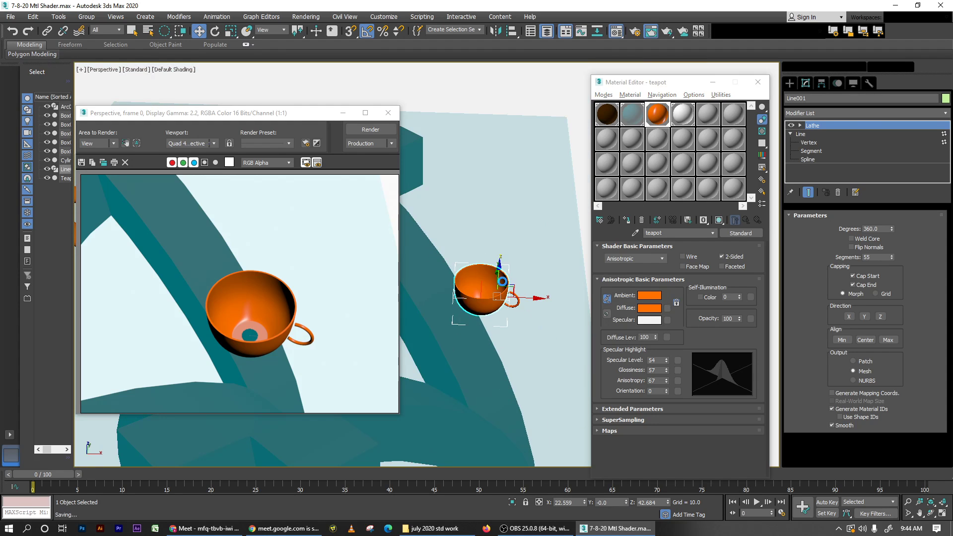
pyautogui.press('q')
pyautogui.click(389, 112)
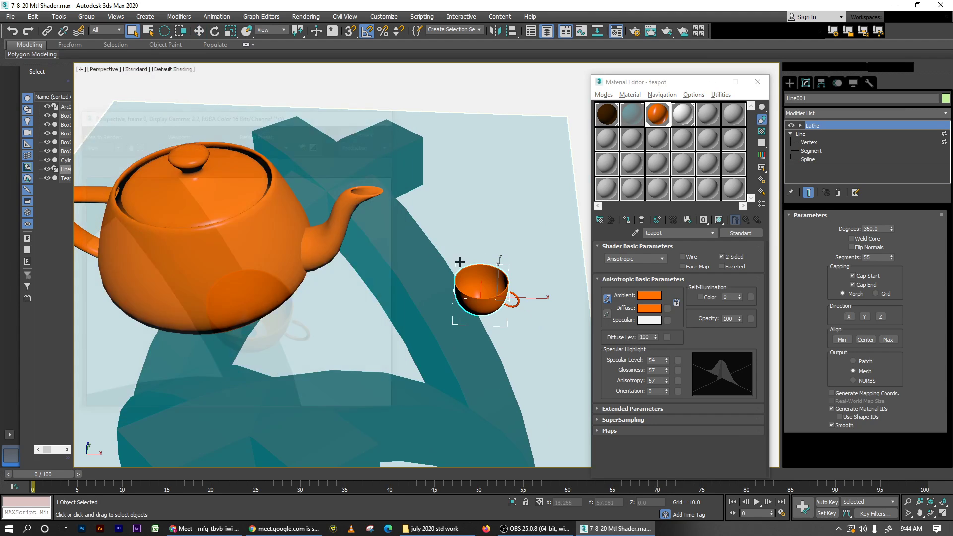
pyautogui.scroll(-4, 447, 295)
pyautogui.keyDown('alt'); pyautogui.moveTo(446, 296); pyautogui.dragTo(527, 154, button='middle'); pyautogui.keyUp('alt')
pyautogui.click(506, 136)
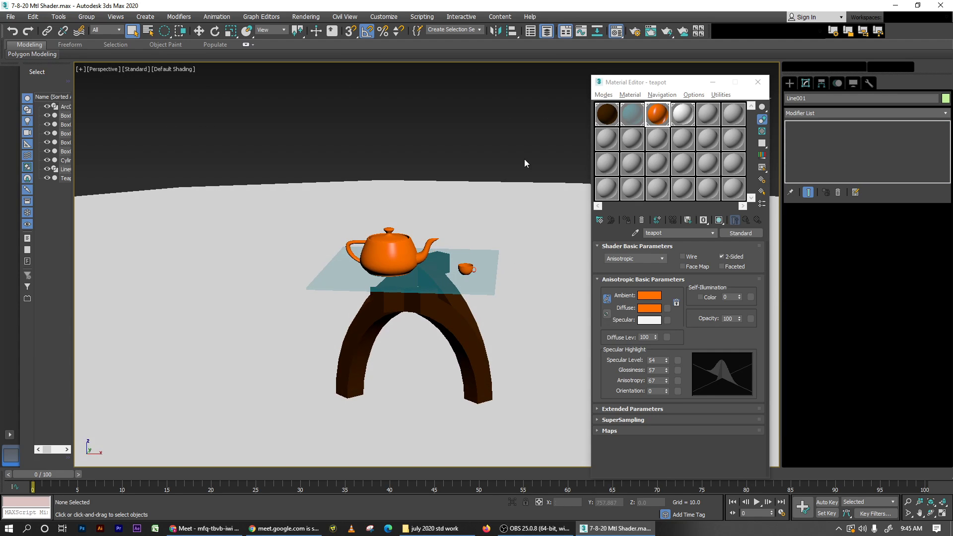
# Step: Open the wood material in the Material Editor and look through its available shader types, keeping Blinn
pyautogui.click(600, 111)
pyautogui.moveTo(512, 377); pyautogui.dragTo(436, 313, button='middle')
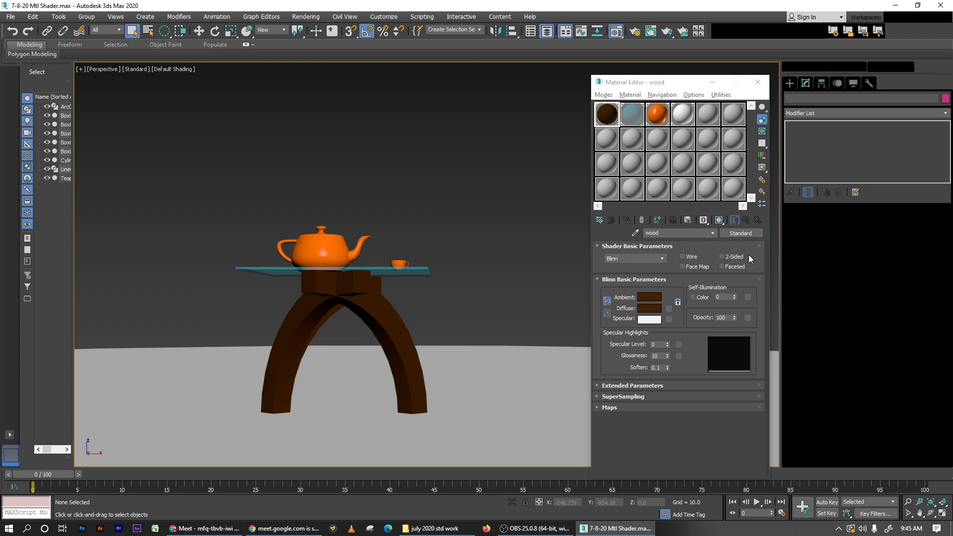
pyautogui.click(636, 126)
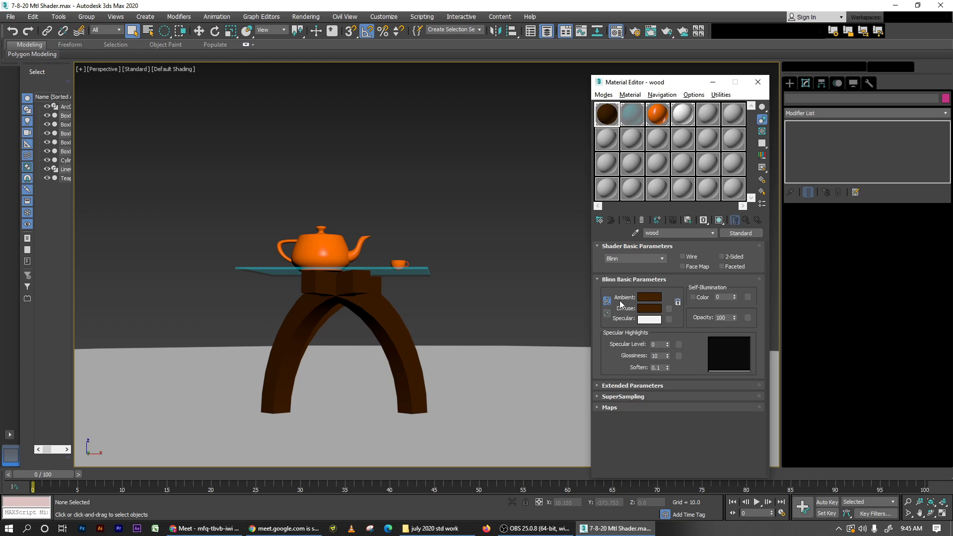
pyautogui.click(635, 258)
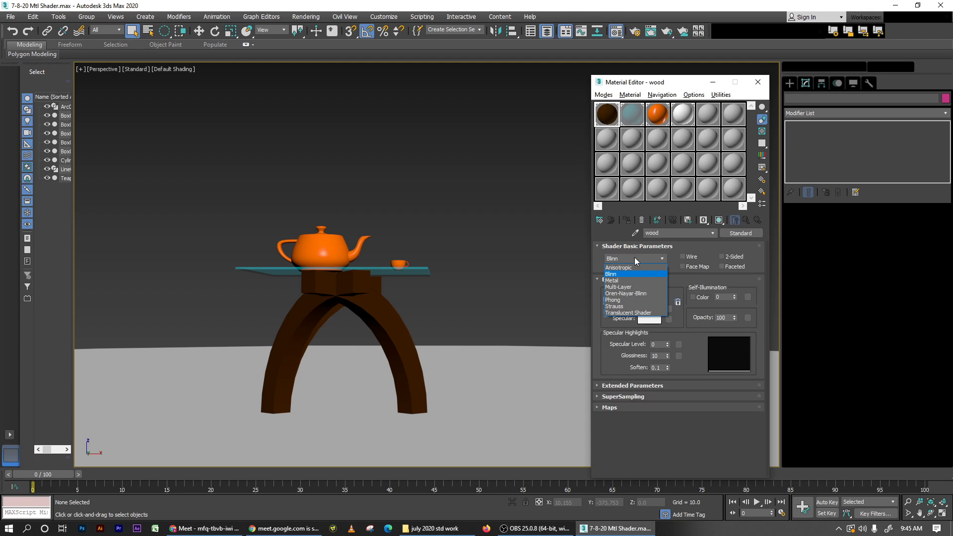
pyautogui.click(635, 258)
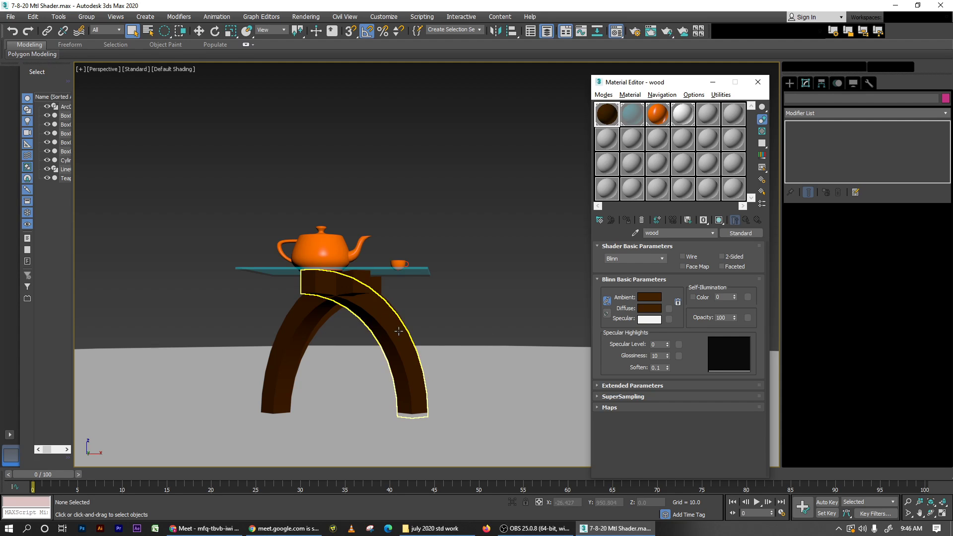
# Step: Choose a Bitmap map for the wood material's diffuse color
pyautogui.click(670, 308)
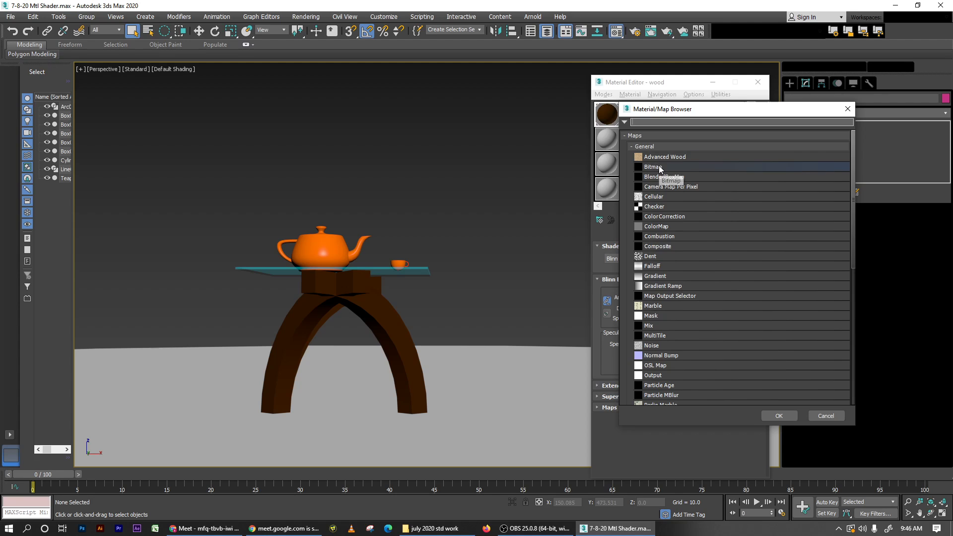
pyautogui.click(626, 136)
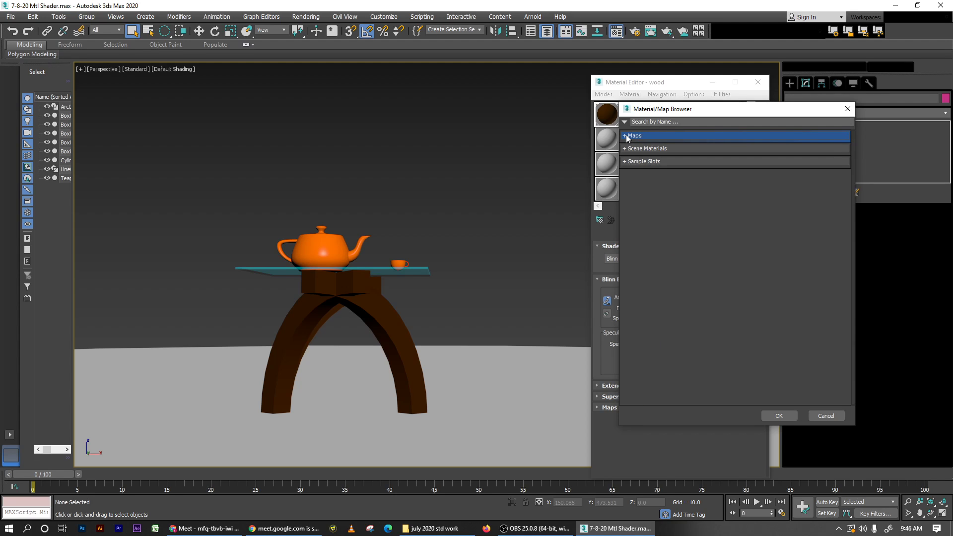
pyautogui.click(626, 136)
pyautogui.click(626, 137)
pyautogui.click(626, 136)
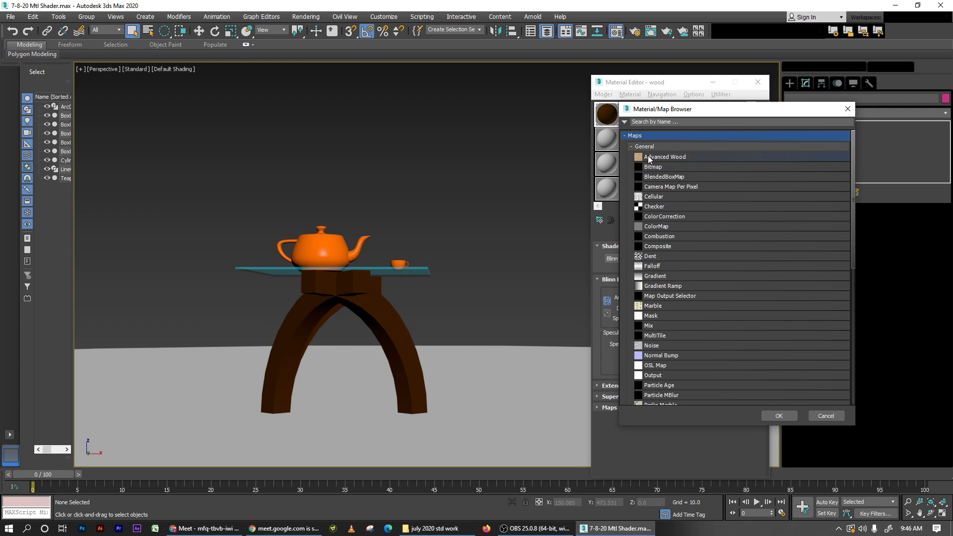
pyautogui.click(658, 169)
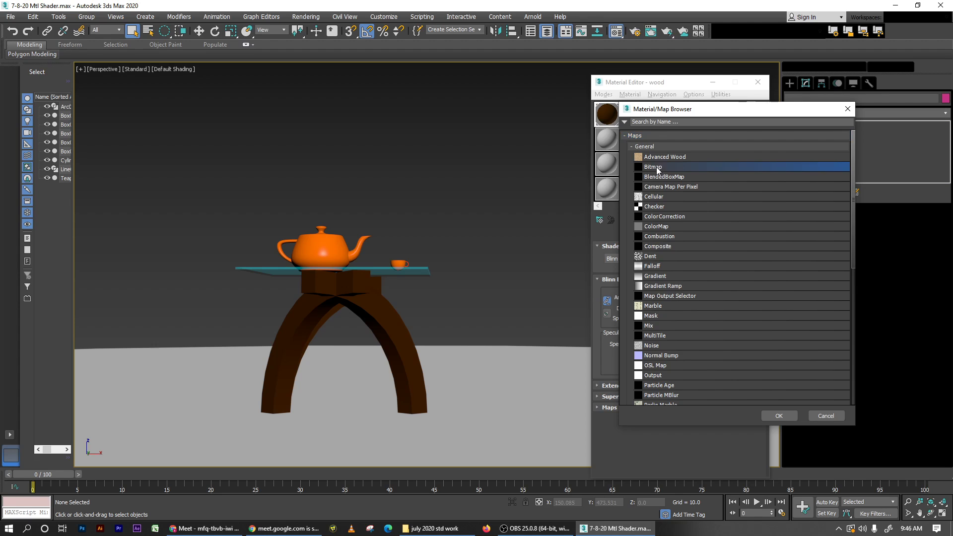
pyautogui.doubleClick(657, 167)
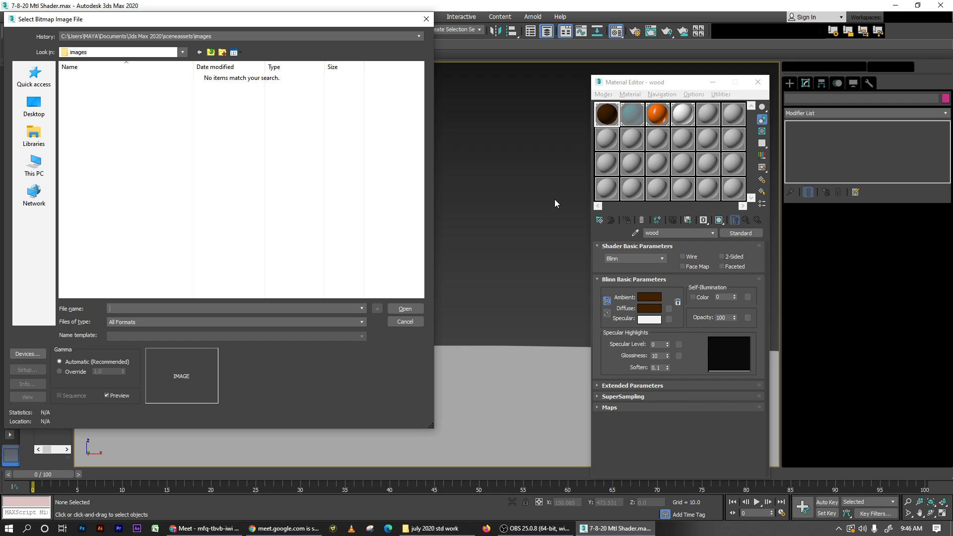
# Step: Load the image "wood _texture3177" from the refrance folder on drive D as the diffuse bitmap
pyautogui.click(33, 165)
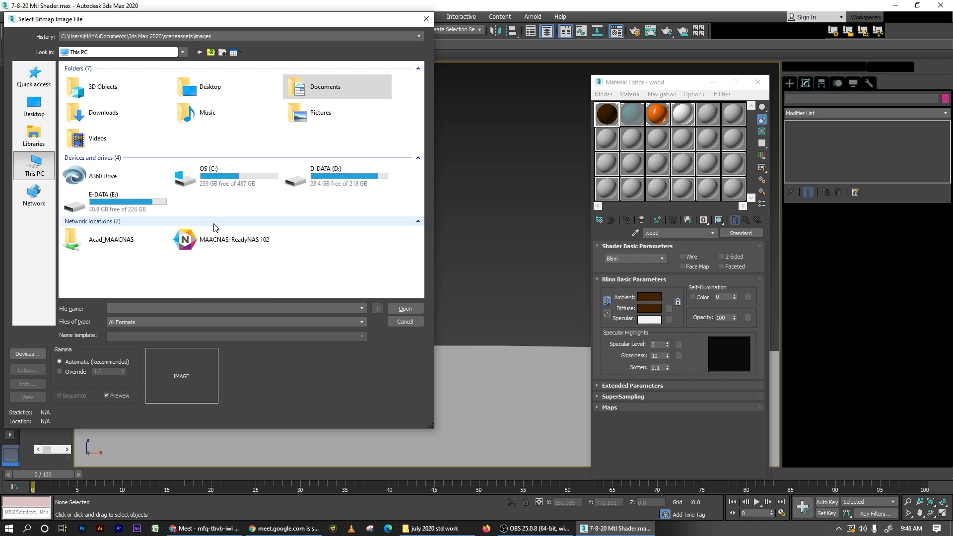
pyautogui.doubleClick(303, 184)
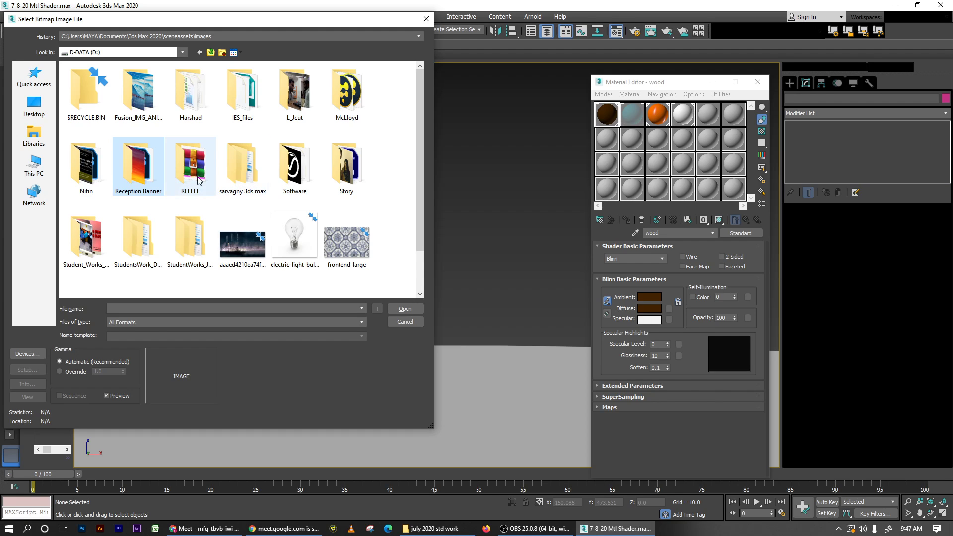
pyautogui.click(191, 192)
pyautogui.doubleClick(190, 92)
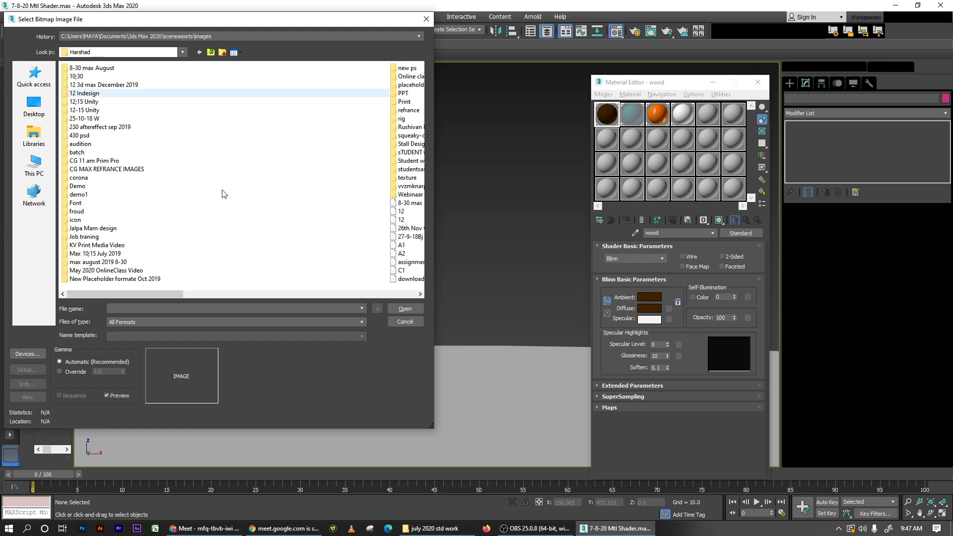
pyautogui.scroll(-3, 250, 146)
pyautogui.doubleClick(79, 111)
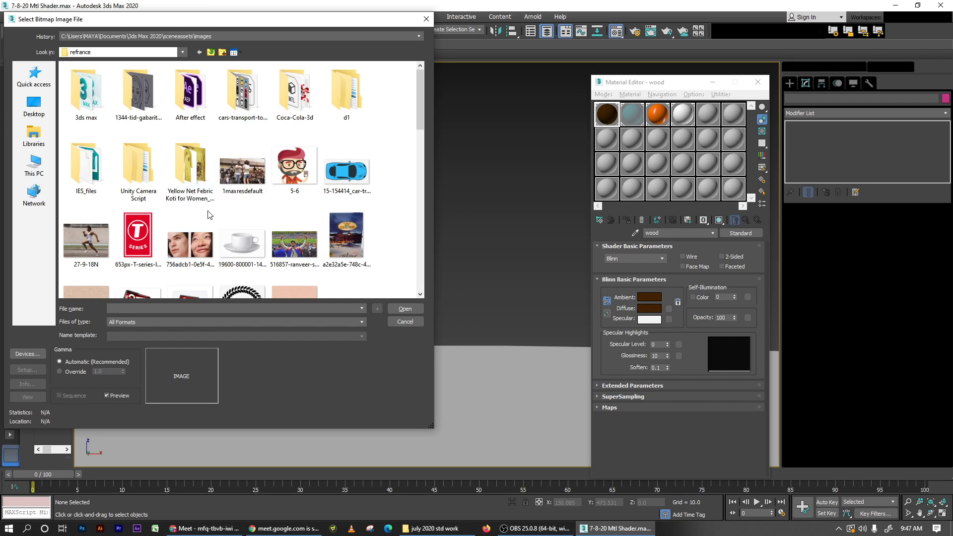
pyautogui.press('r')
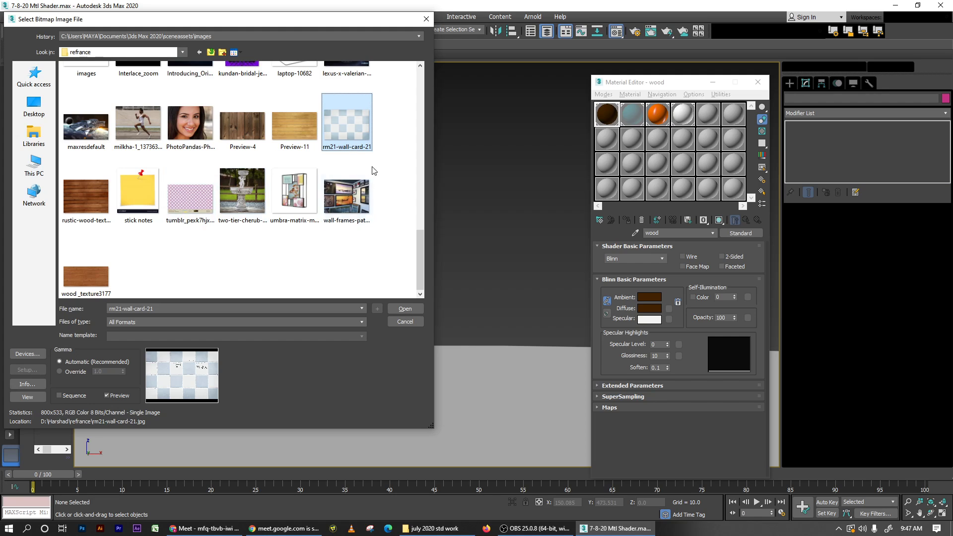
pyautogui.click(102, 288)
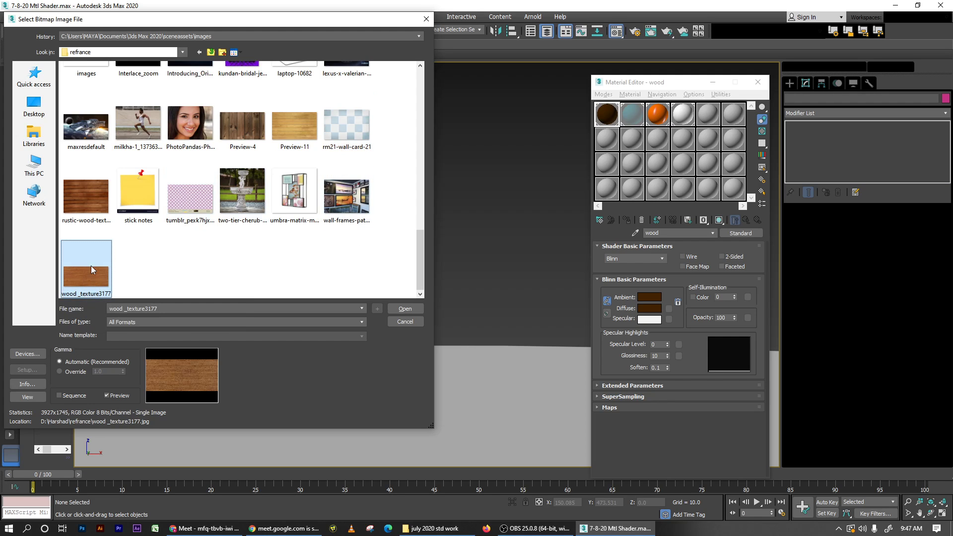
pyautogui.doubleClick(95, 278)
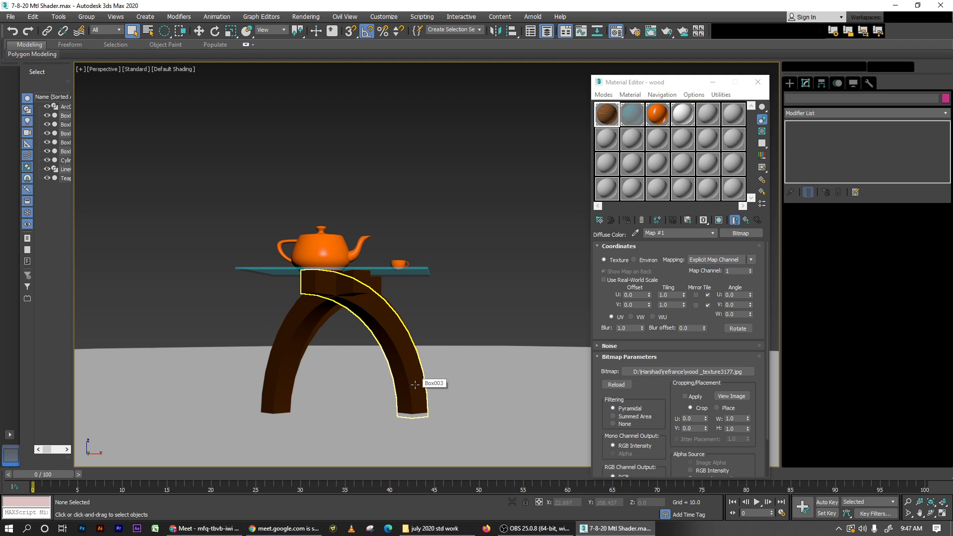
# Step: Select a bent table leg and render the textured table, first as a whole and again close up on the leg
pyautogui.scroll(6, 398, 400)
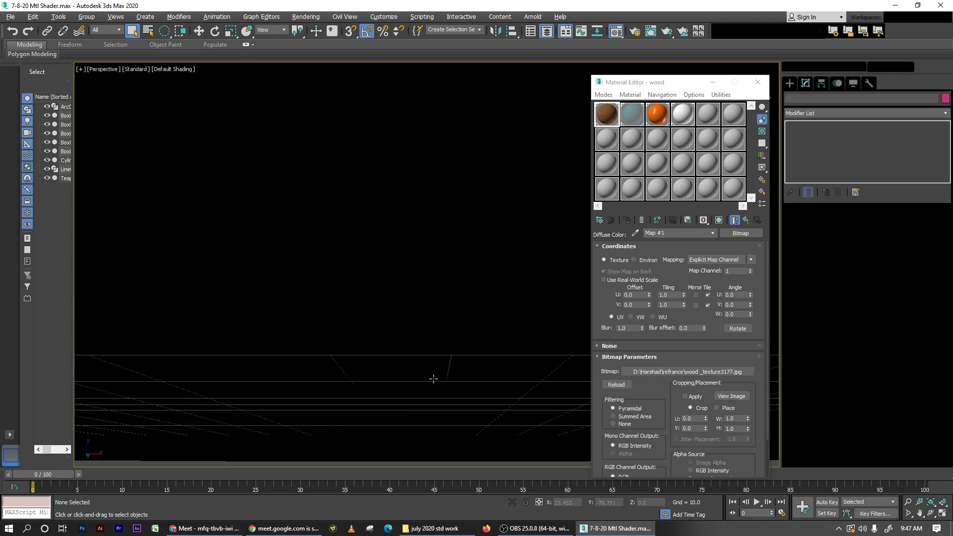
pyautogui.scroll(-4, 433, 378)
pyautogui.scroll(4, 392, 322)
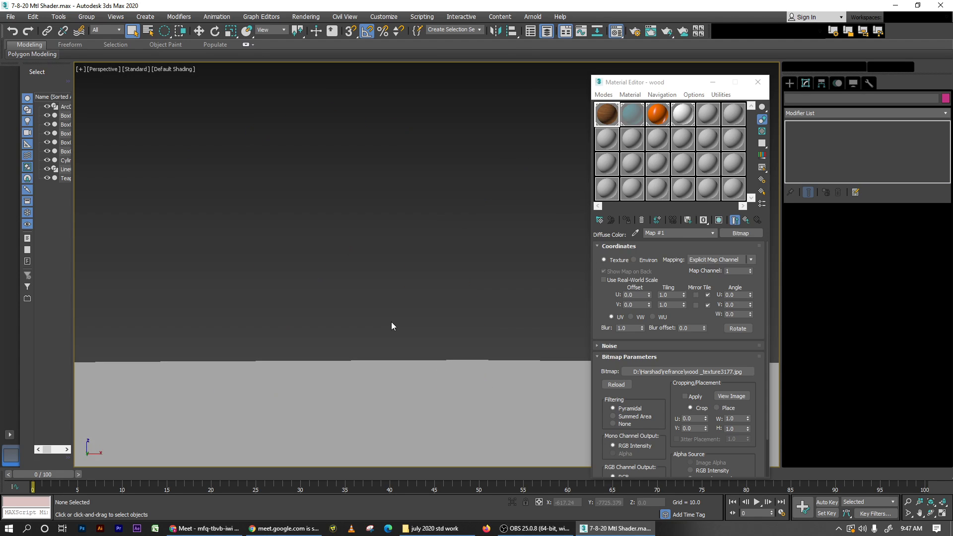
pyautogui.scroll(-6, 394, 309)
pyautogui.click(406, 312)
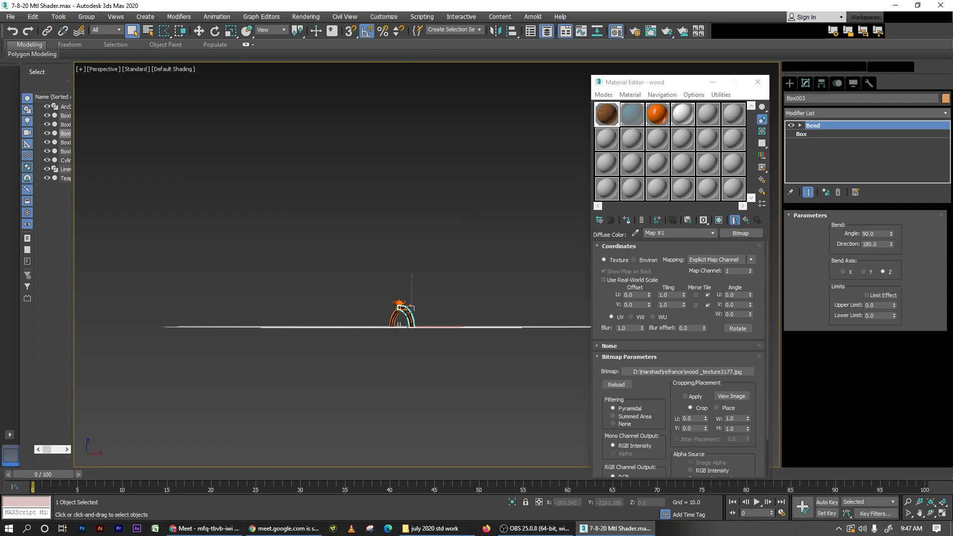
pyautogui.scroll(8, 397, 382)
pyautogui.scroll(-3, 390, 388)
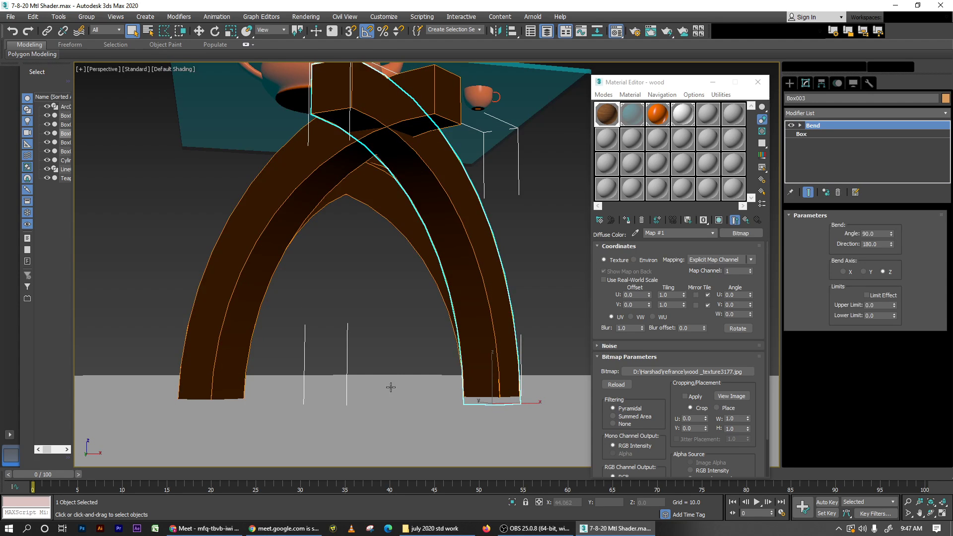
pyautogui.hotkey('shift', 'q')
pyautogui.moveTo(533, 286); pyautogui.dragTo(530, 293, button='middle')
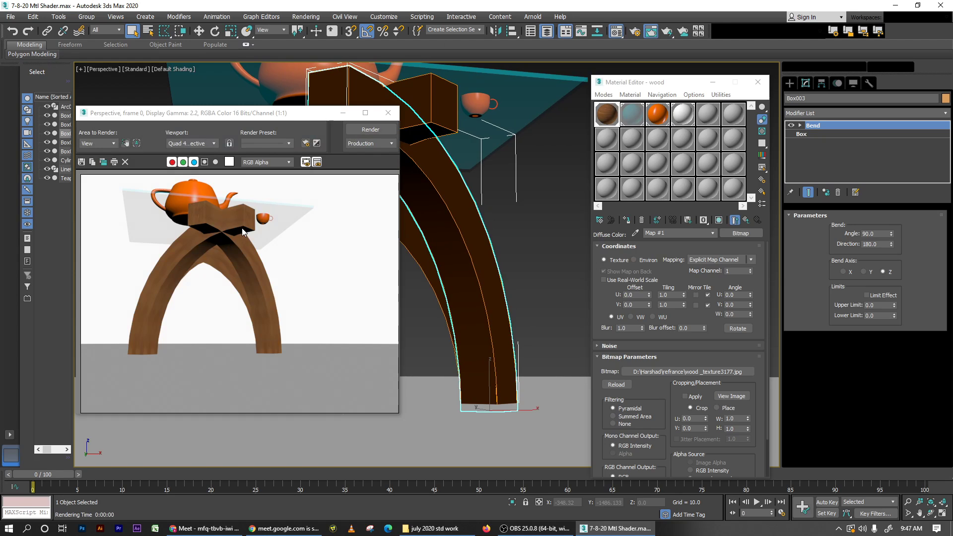
pyautogui.scroll(5, 455, 246)
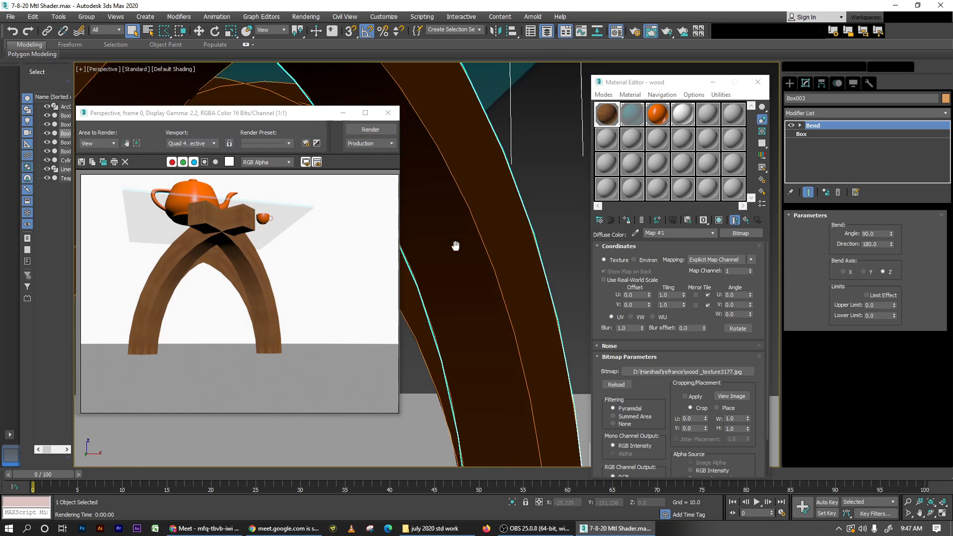
pyautogui.hotkey('shift', 'q')
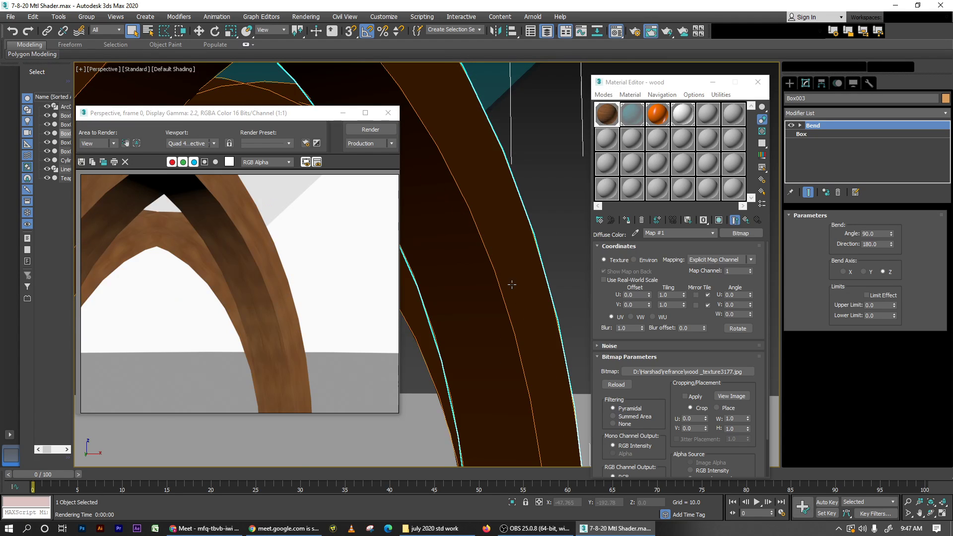
# Step: Render the whole table again from a low angle and minimize the rendered frame and Material Editor windows
pyautogui.scroll(-8, 512, 284)
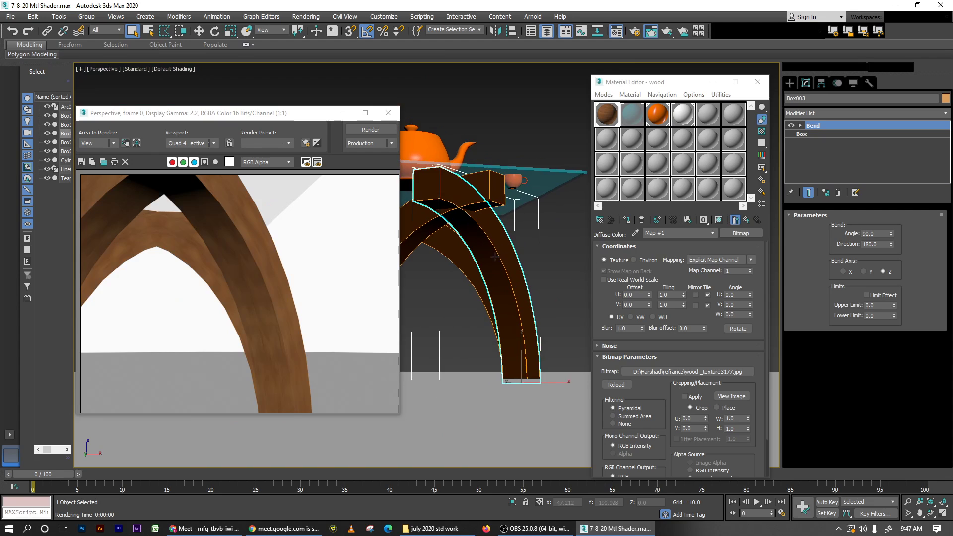
pyautogui.scroll(2, 495, 257)
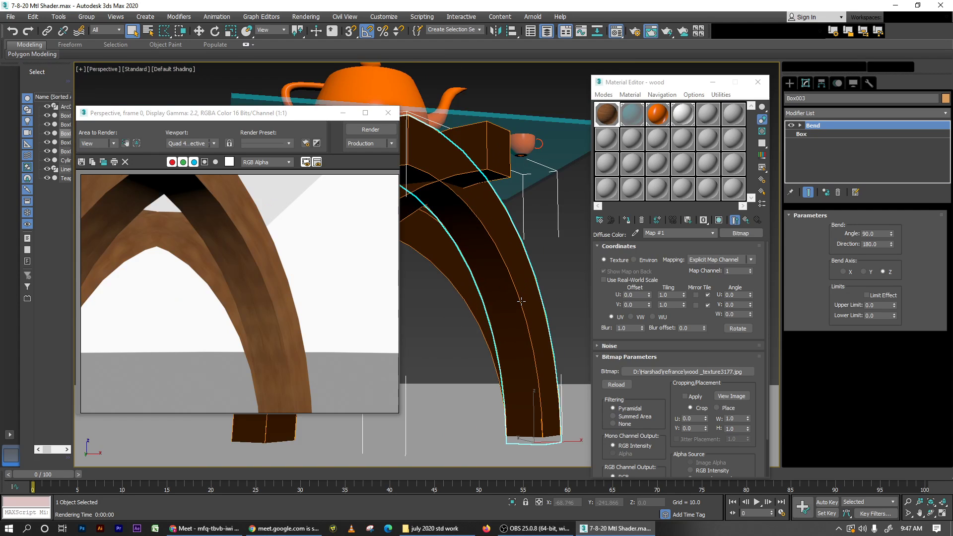
pyautogui.scroll(-2, 521, 298)
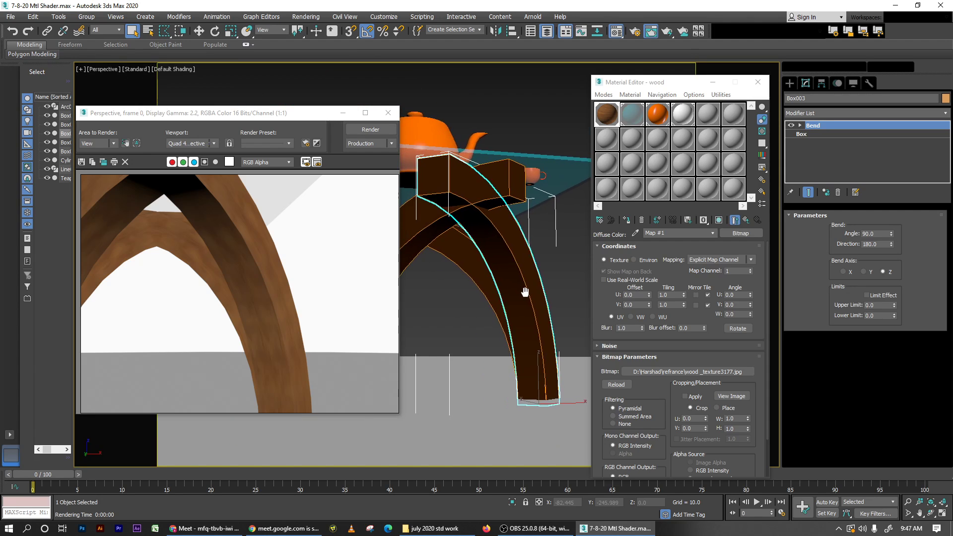
pyautogui.hotkey('shift', 'q')
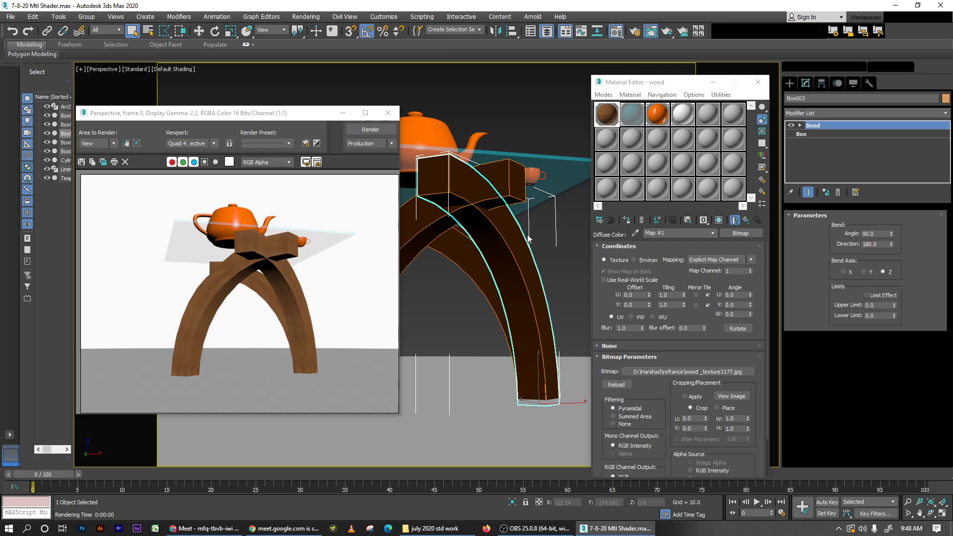
pyautogui.click(342, 112)
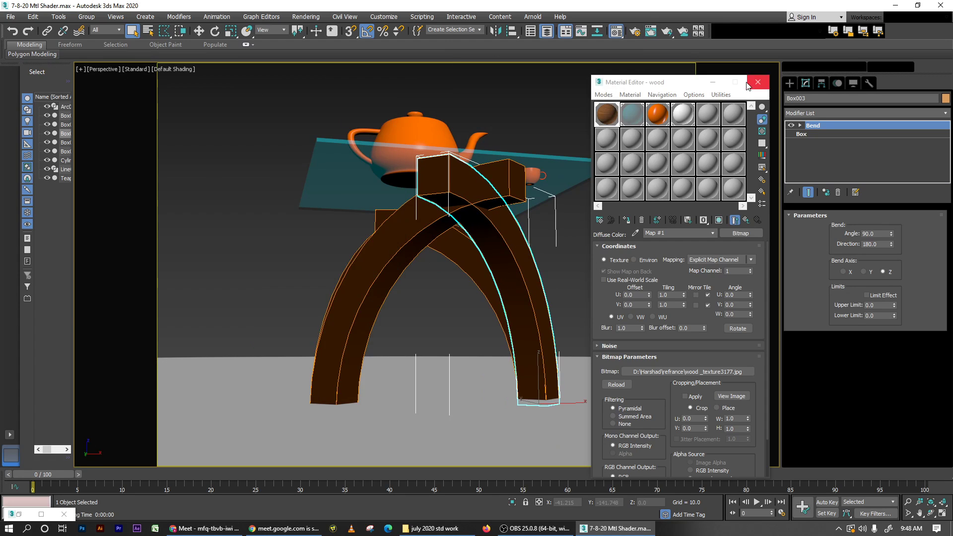
pyautogui.click(749, 85)
# Step: Create a flat floor box under the table, about 160.6 long, 173.5 wide and 1.3 high, starting in the Top view, and deselect it
pyautogui.click(790, 83)
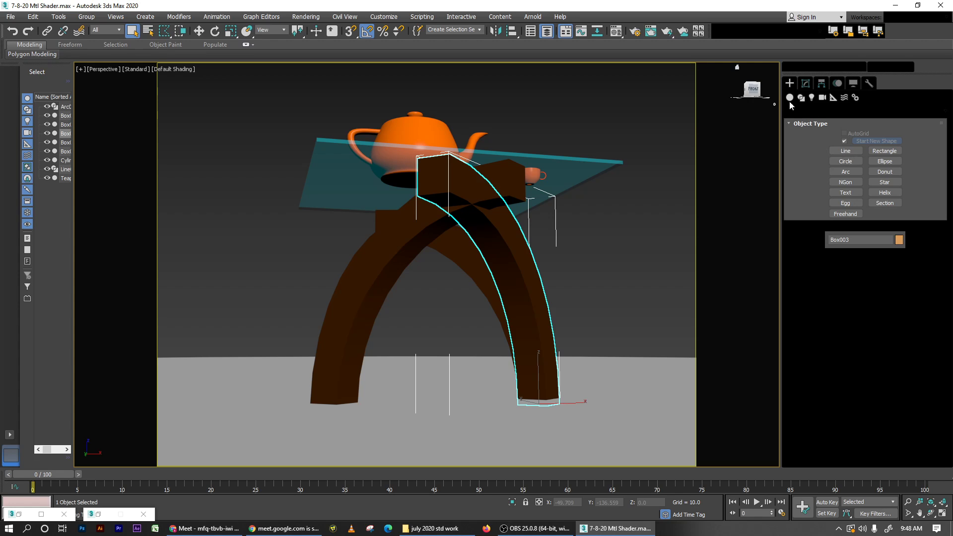
pyautogui.click(790, 98)
pyautogui.click(846, 143)
pyautogui.press('t')
pyautogui.scroll(-3, 484, 265)
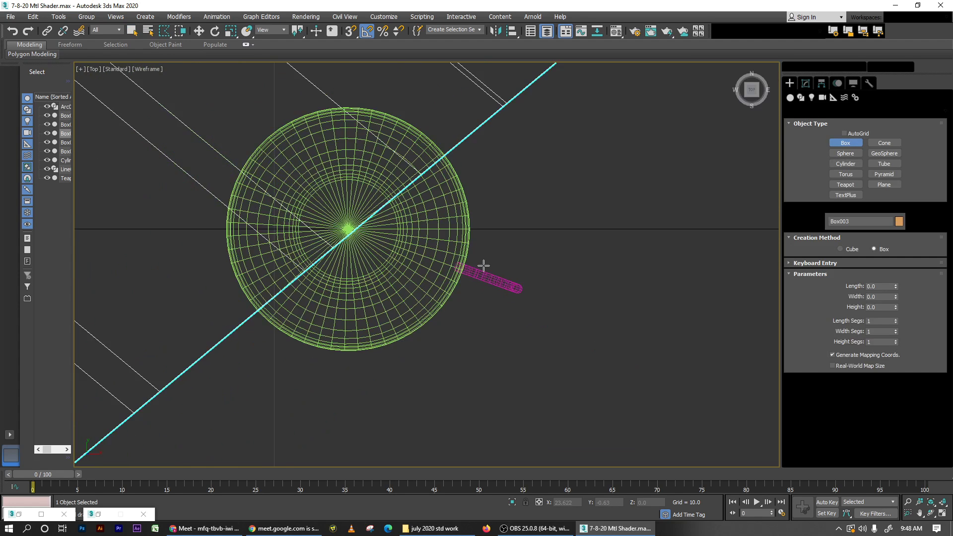
pyautogui.scroll(-8, 484, 265)
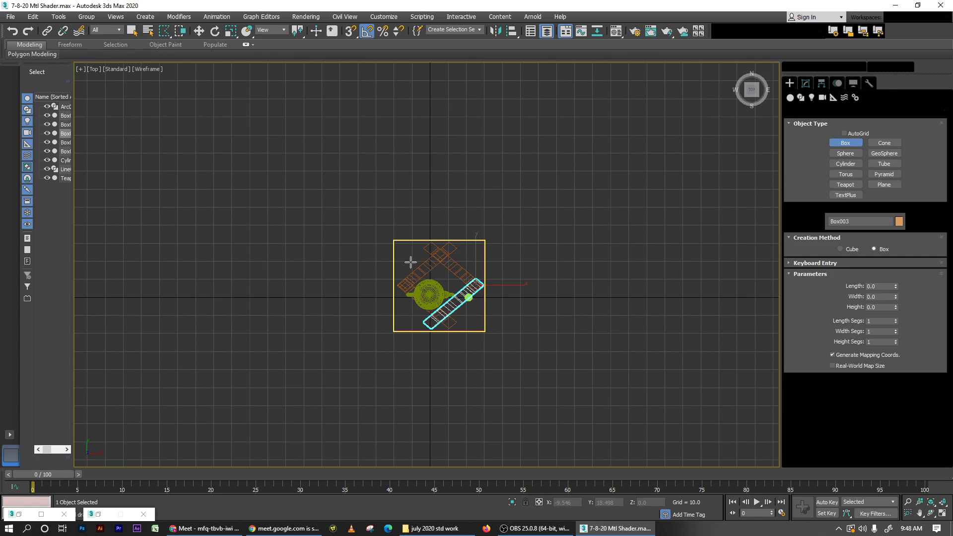
pyautogui.scroll(-1, 353, 181)
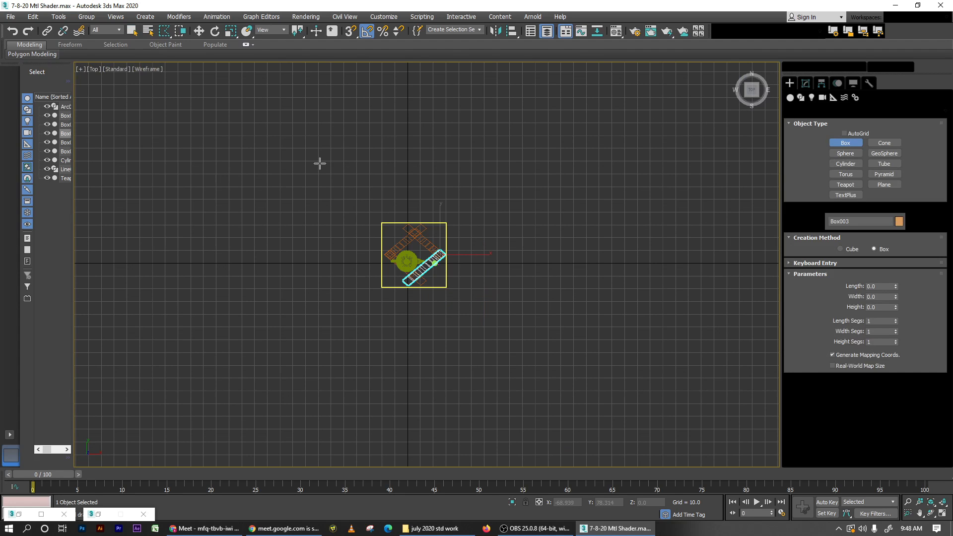
pyautogui.moveTo(315, 159); pyautogui.dragTo(535, 364)
pyautogui.click(535, 363)
pyautogui.press('f')
pyautogui.press('z')
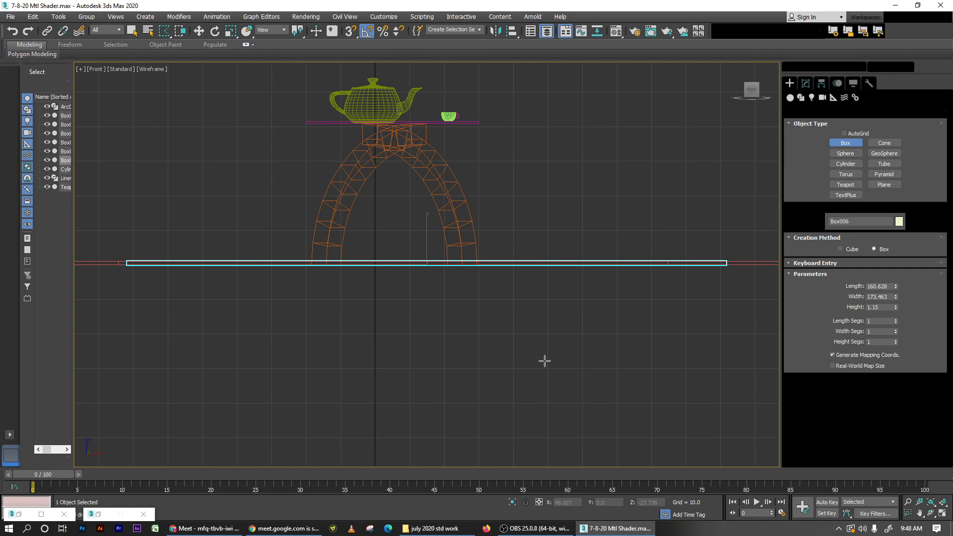
pyautogui.click(544, 360)
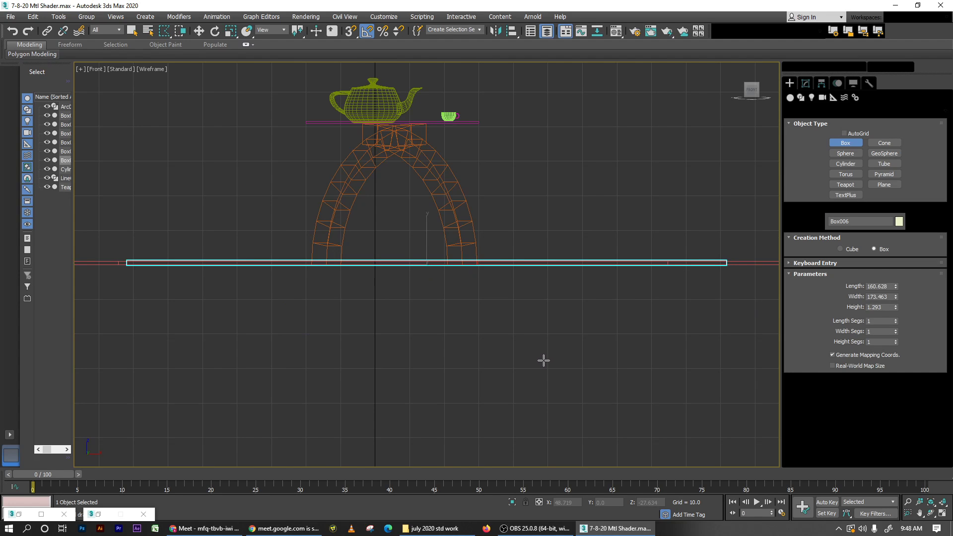
pyautogui.rightClick(485, 373)
pyautogui.click(243, 137)
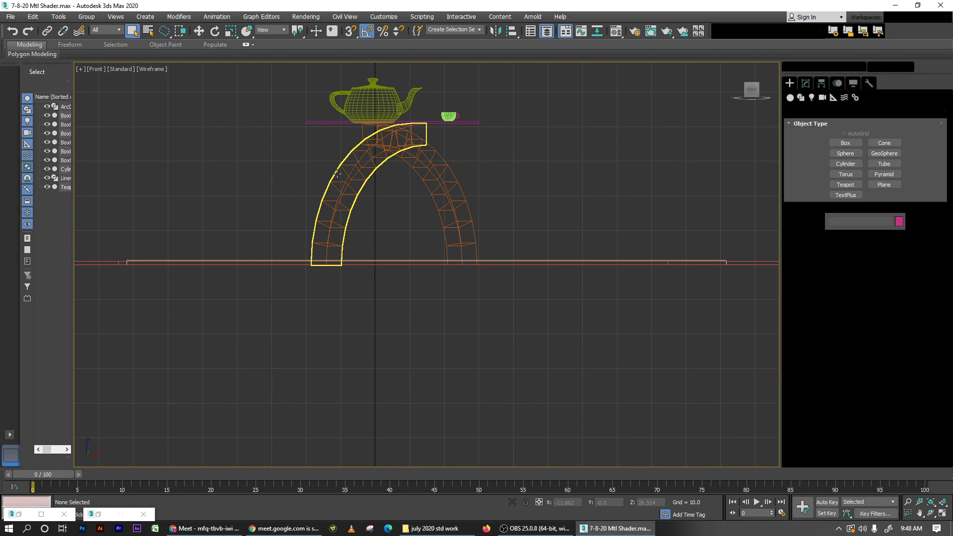
# Step: In the Front view, select the table with the teapot and cup and move everything up slightly onto the floor box
pyautogui.scroll(-2, 336, 180)
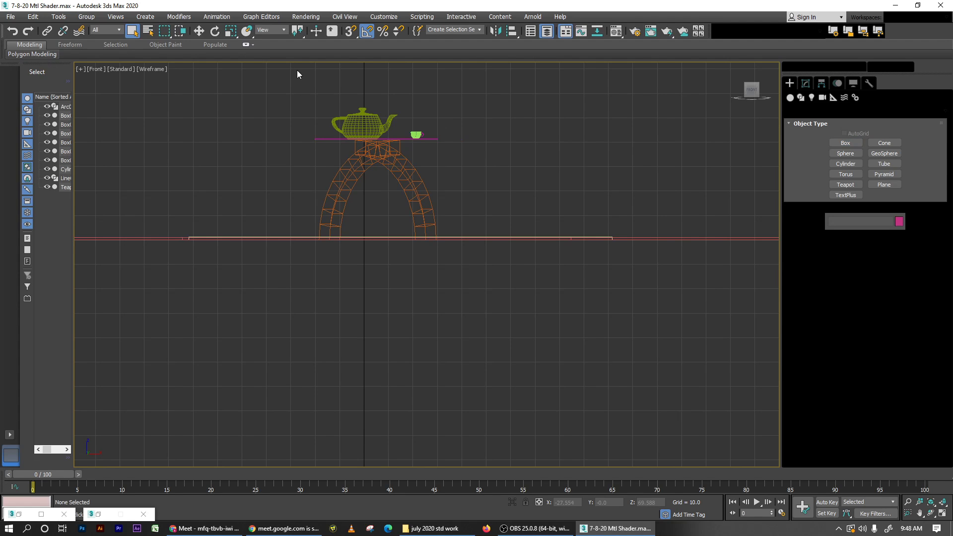
pyautogui.moveTo(296, 72); pyautogui.dragTo(475, 335)
pyautogui.press('w')
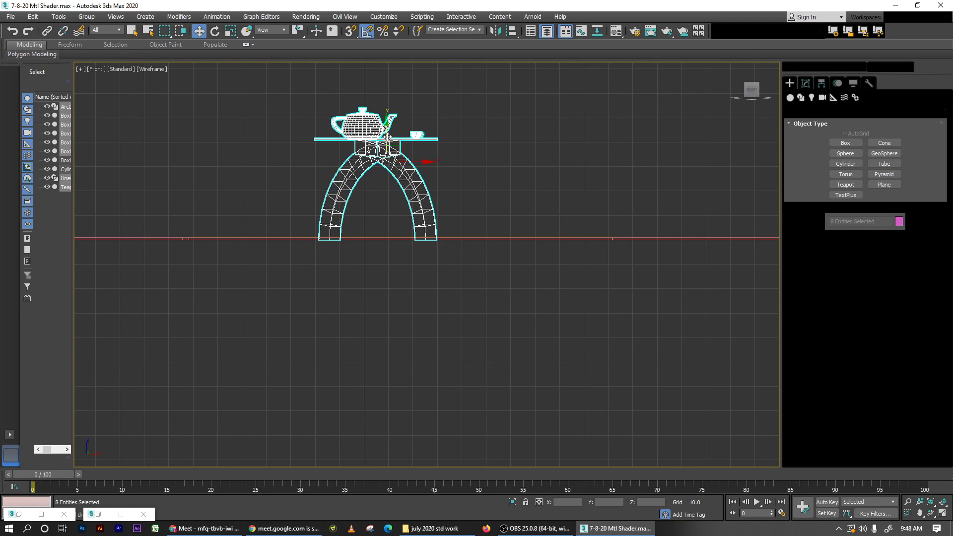
pyautogui.moveTo(387, 135); pyautogui.dragTo(387, 132)
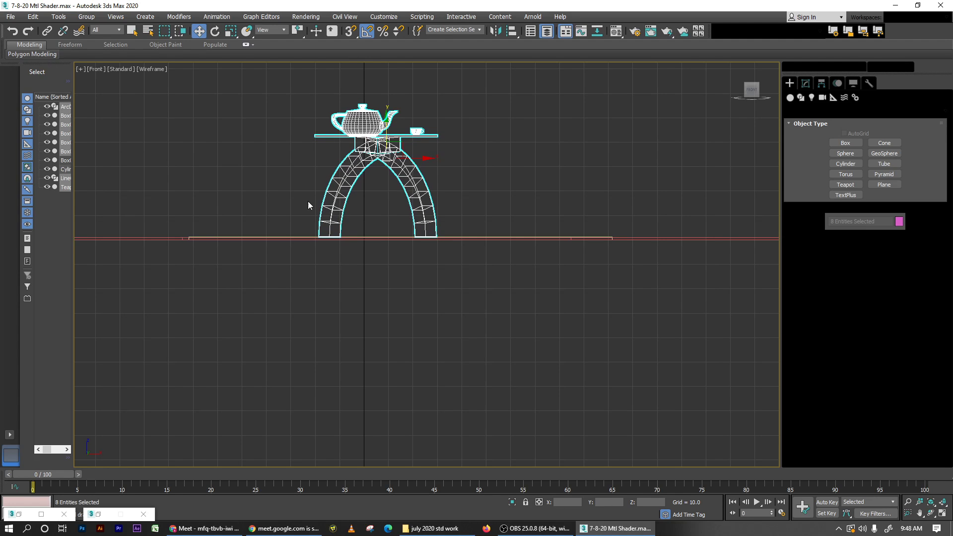
# Step: Select the floor box, return to the Perspective view, and name an unused Material Editor slot "Tiles"
pyautogui.scroll(10, 616, 236)
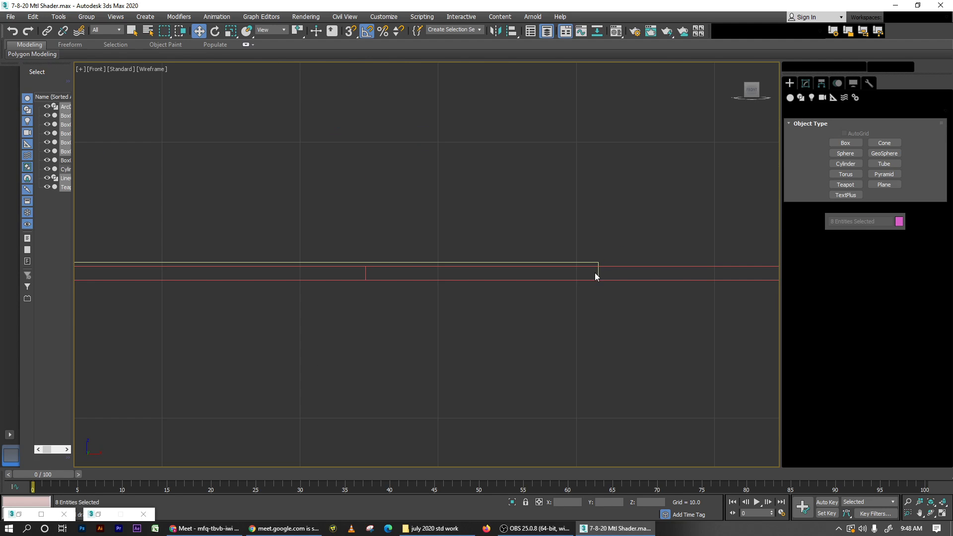
pyautogui.click(595, 272)
pyautogui.press('p')
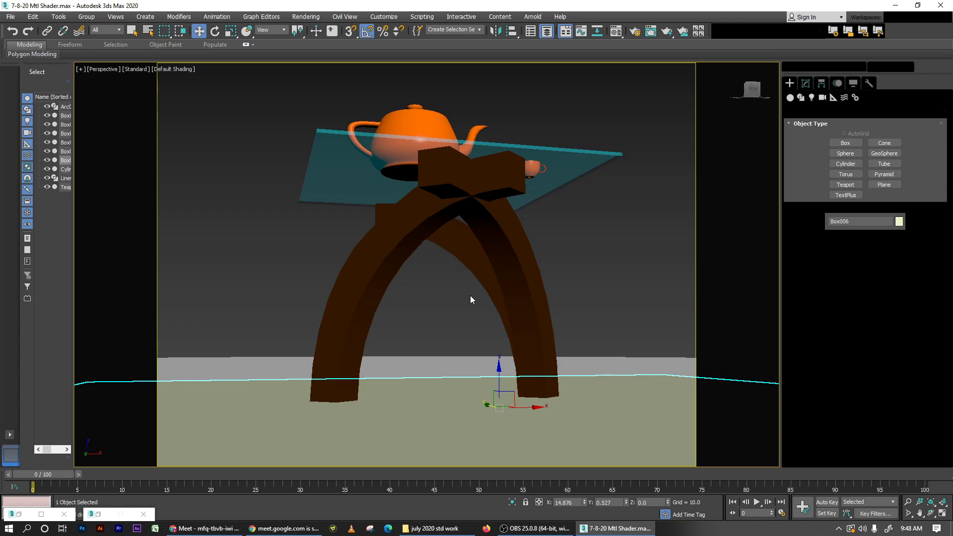
pyautogui.keyDown('alt'); pyautogui.moveTo(475, 308); pyautogui.dragTo(472, 332, button='middle'); pyautogui.keyUp('alt')
pyautogui.press('m')
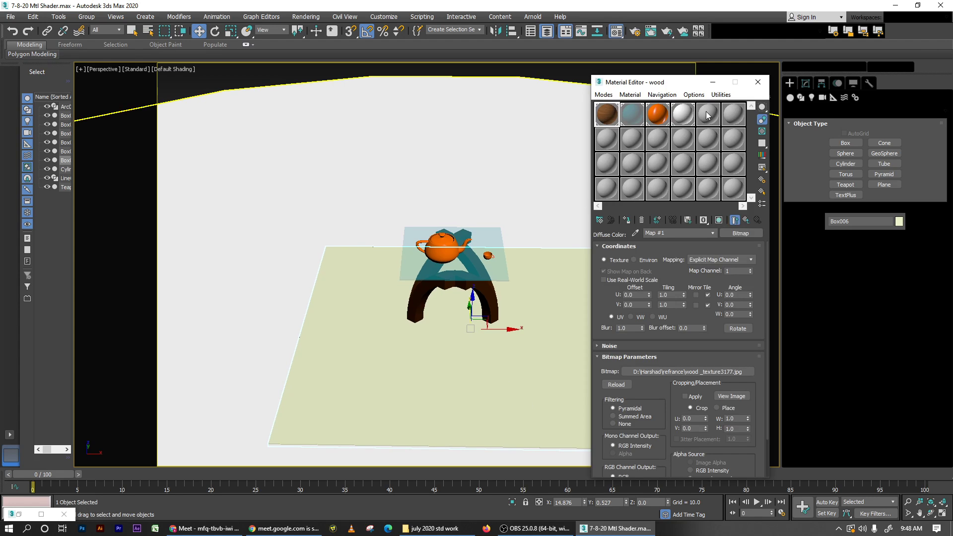
pyautogui.click(685, 120)
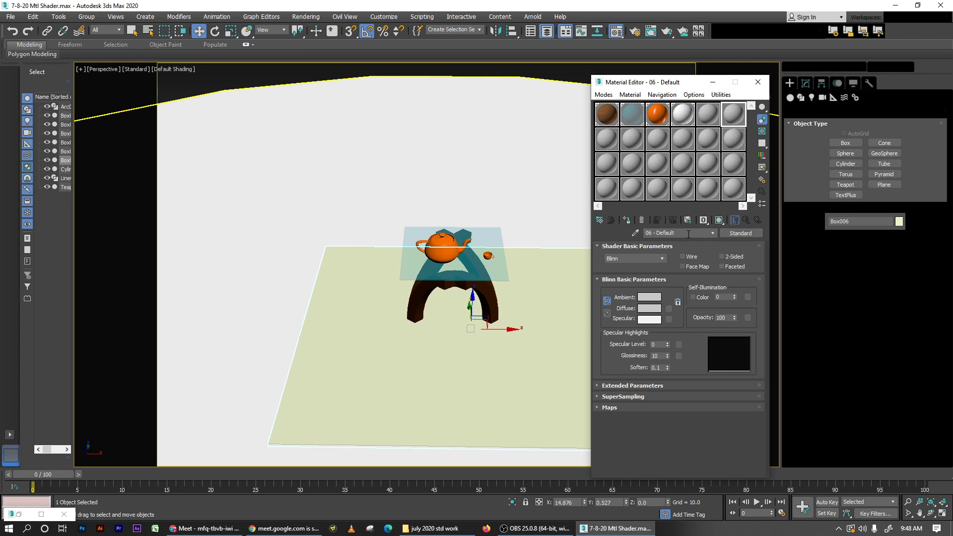
pyautogui.click(686, 234)
pyautogui.write('Tiles')
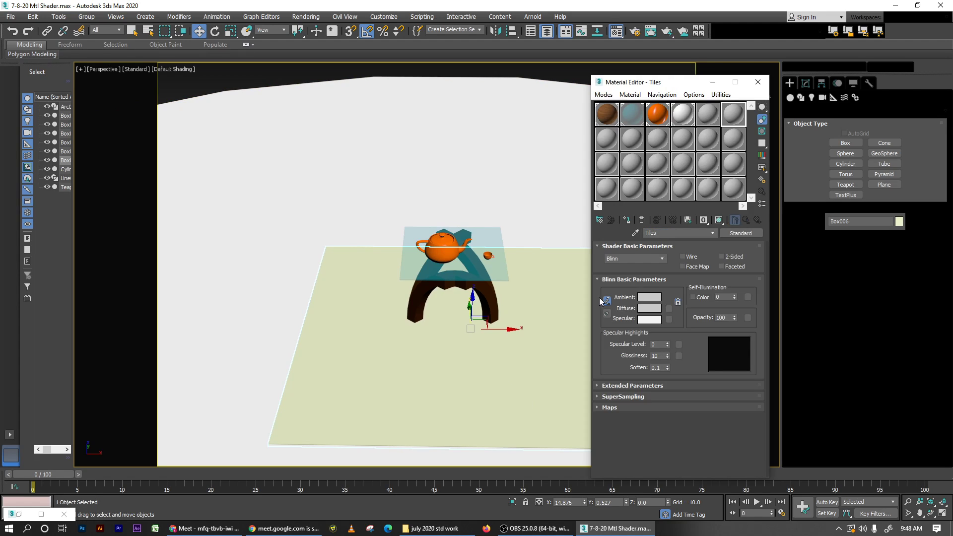
# Step: Load the image "rm21-wall-card-21" from the refrance folder as the diffuse bitmap of the Tiles material
pyautogui.click(669, 309)
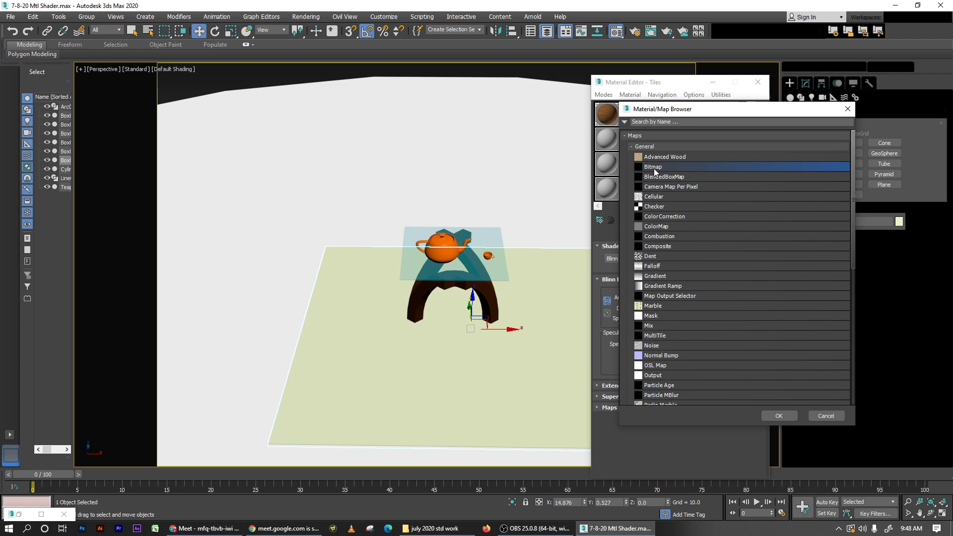
pyautogui.doubleClick(653, 168)
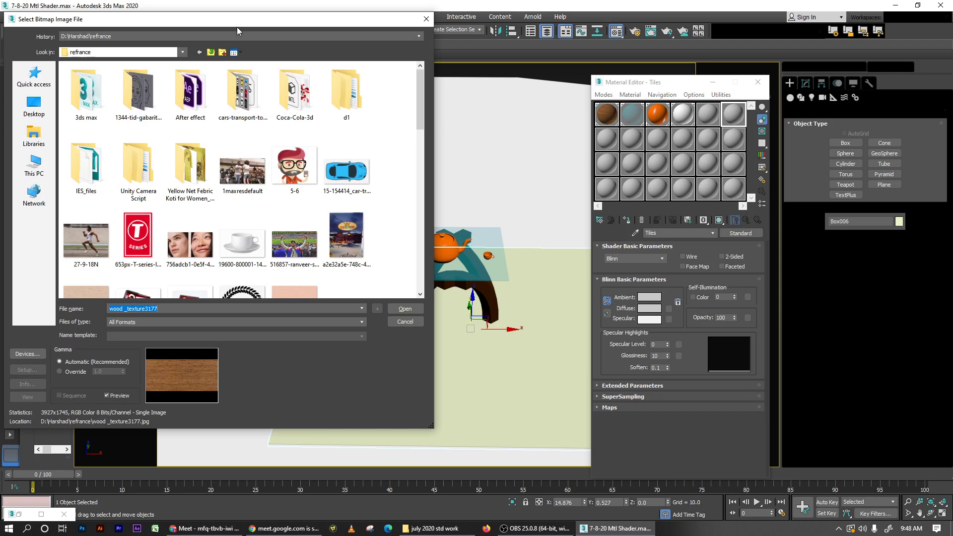
pyautogui.moveTo(238, 25); pyautogui.dragTo(362, 30)
pyautogui.moveTo(546, 132); pyautogui.dragTo(561, 303)
pyautogui.click(474, 136)
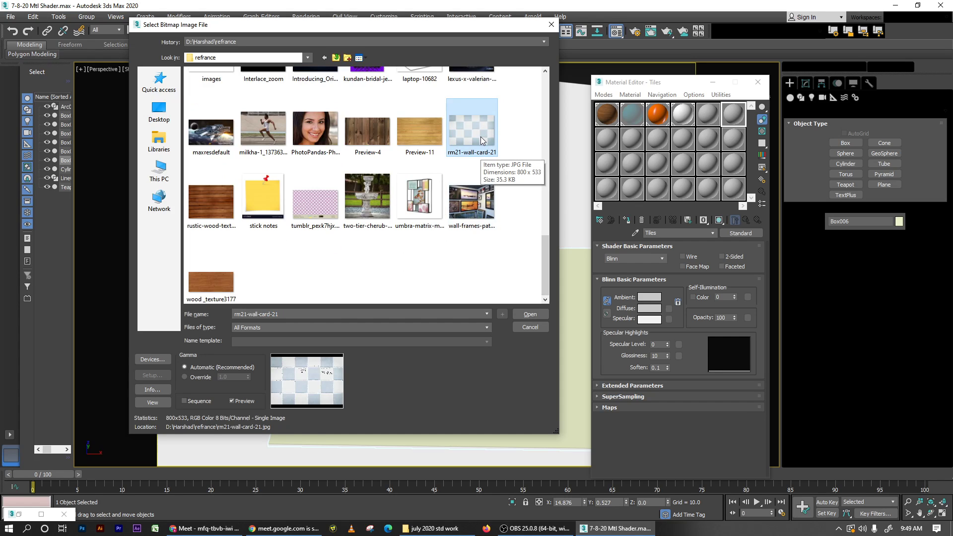
pyautogui.doubleClick(481, 140)
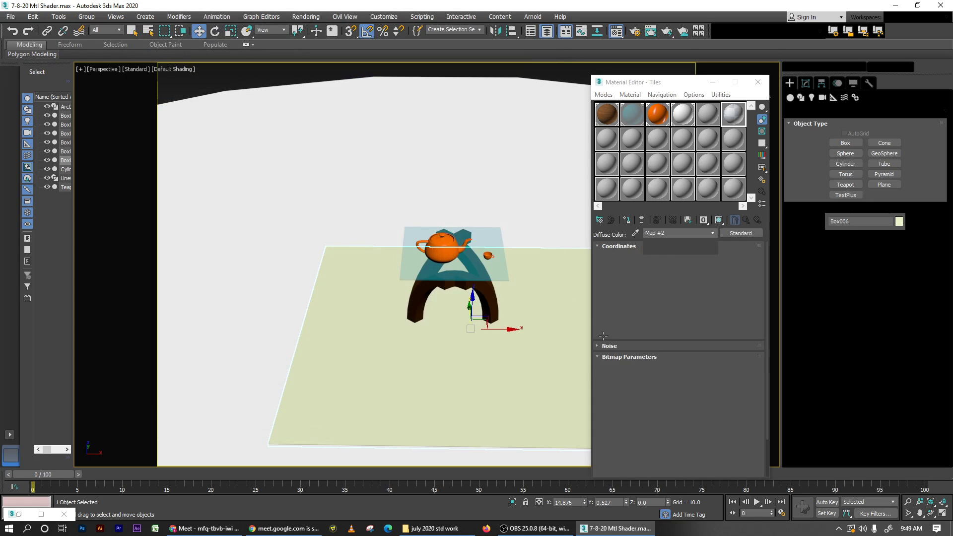
# Step: Try assigning the Tiles material to the floor box with its texture shown in the viewport, and render the scene
pyautogui.click(627, 220)
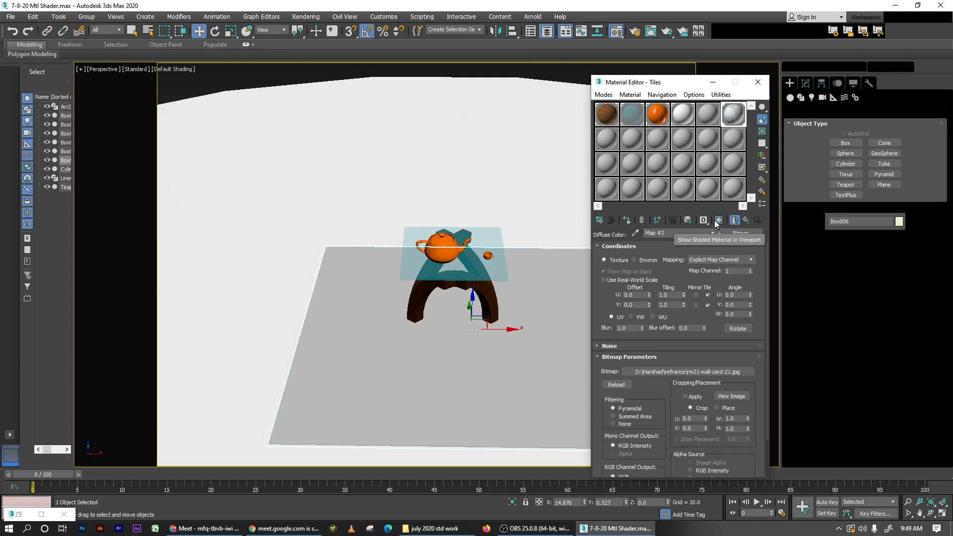
pyautogui.click(718, 220)
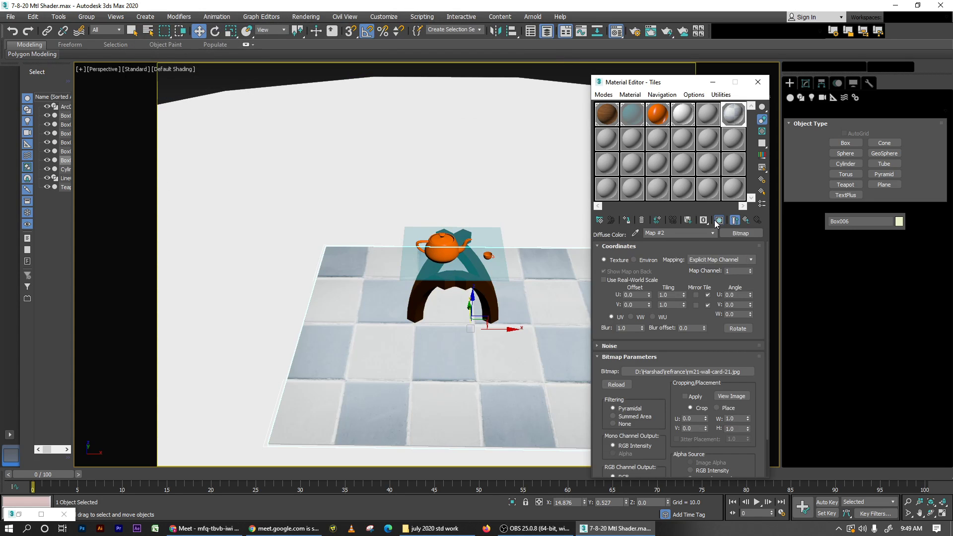
pyautogui.click(718, 221)
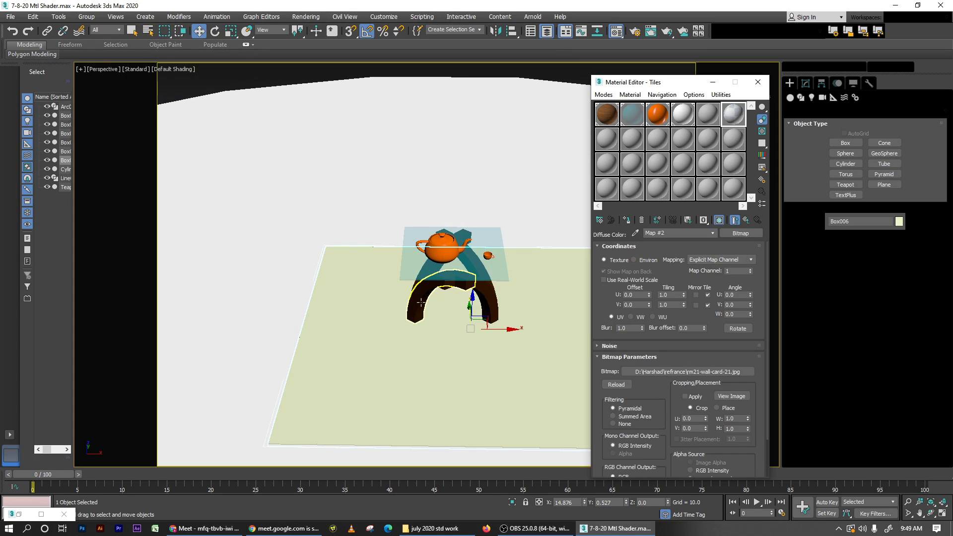
pyautogui.scroll(3, 410, 311)
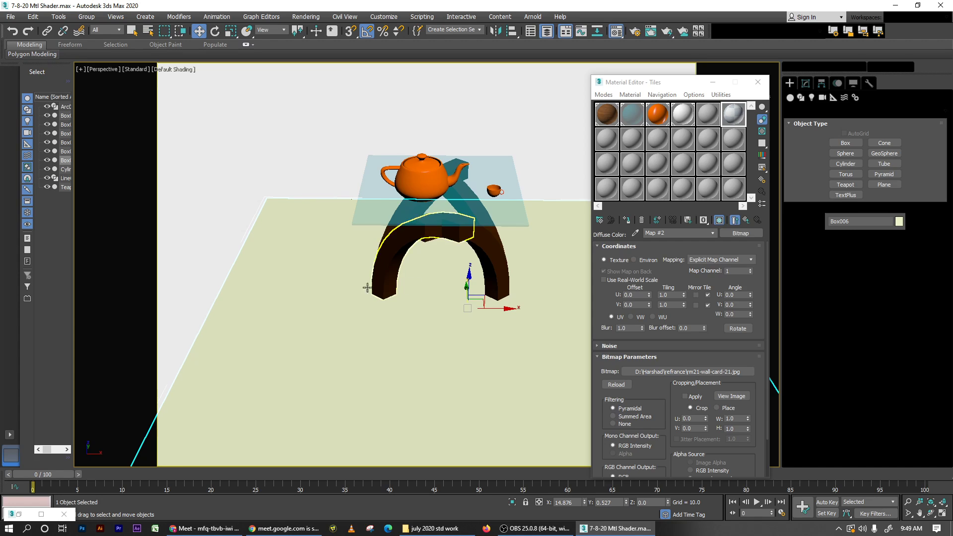
pyautogui.hotkey('shift', 'q')
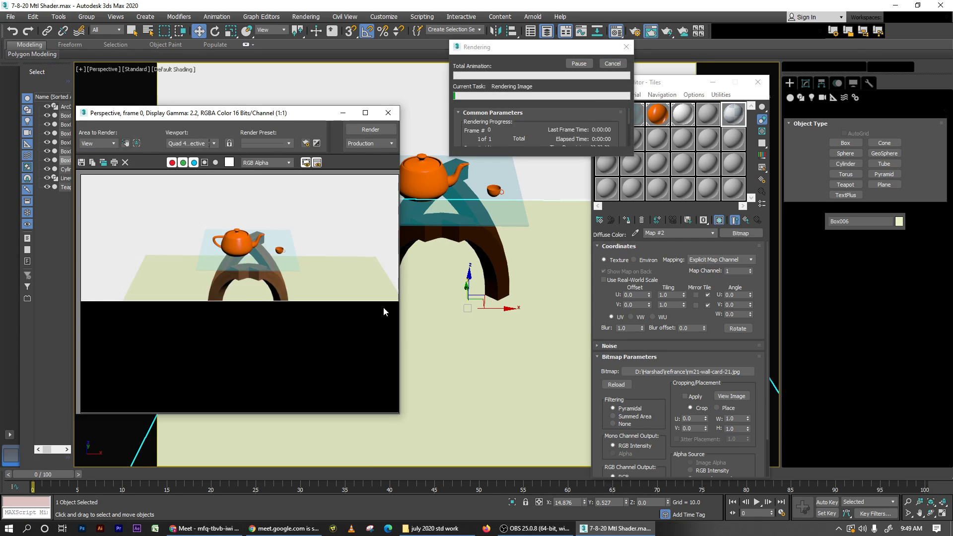
# Step: Assign the Tiles material to the floor box, hide its texture in the viewport and render the scene
pyautogui.click(627, 220)
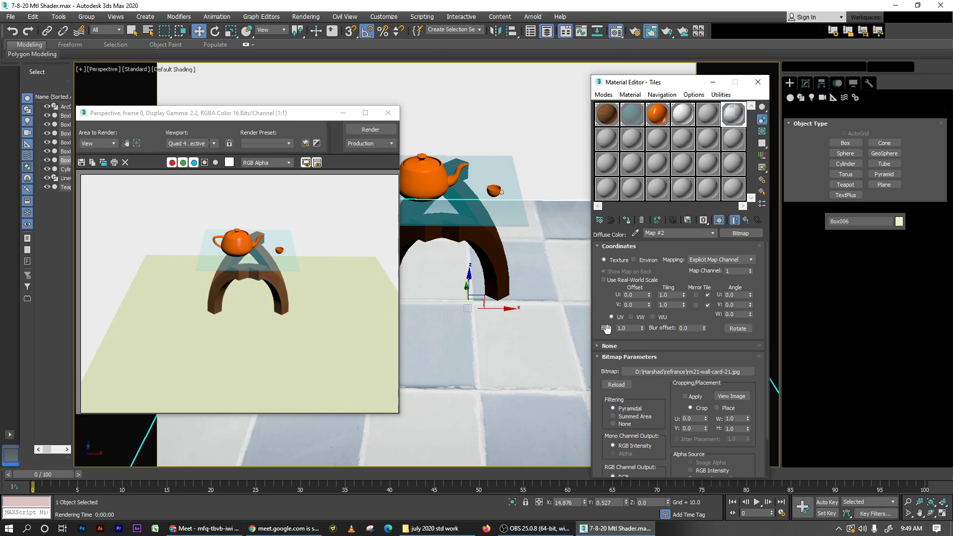
pyautogui.click(719, 220)
pyautogui.hotkey('shift', 'q')
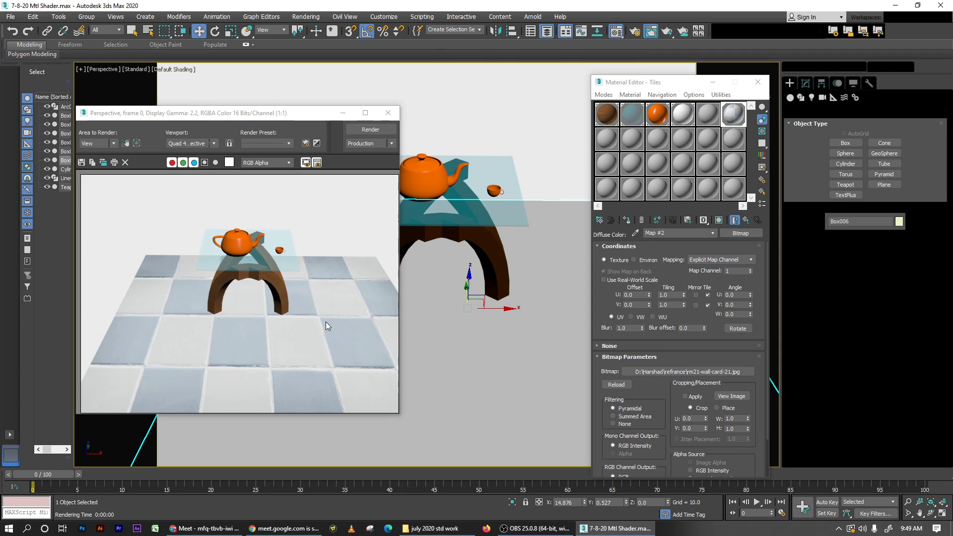
# Step: Select the wood material and render the table legs close up from a low angle
pyautogui.keyDown('alt'); pyautogui.moveTo(462, 334); pyautogui.dragTo(464, 317, button='middle'); pyautogui.keyUp('alt')
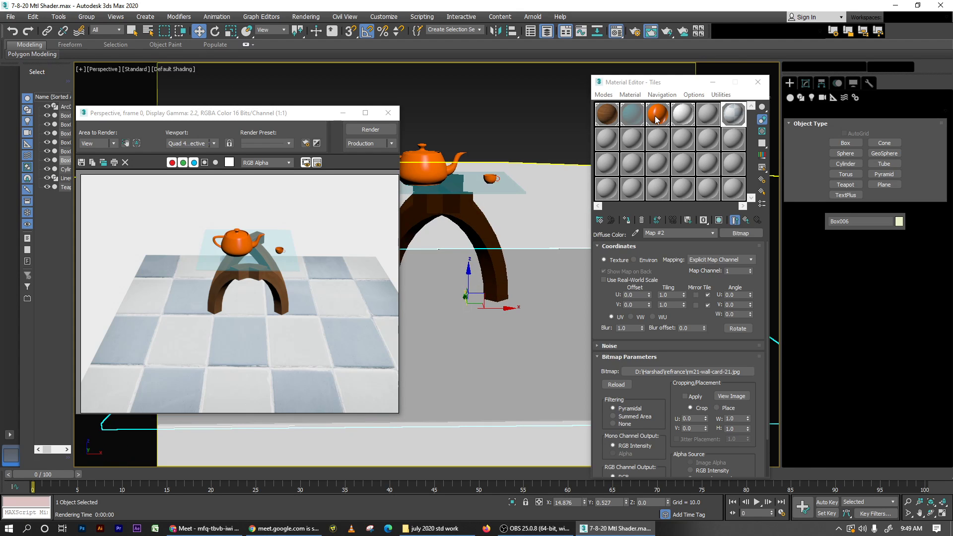
pyautogui.click(607, 115)
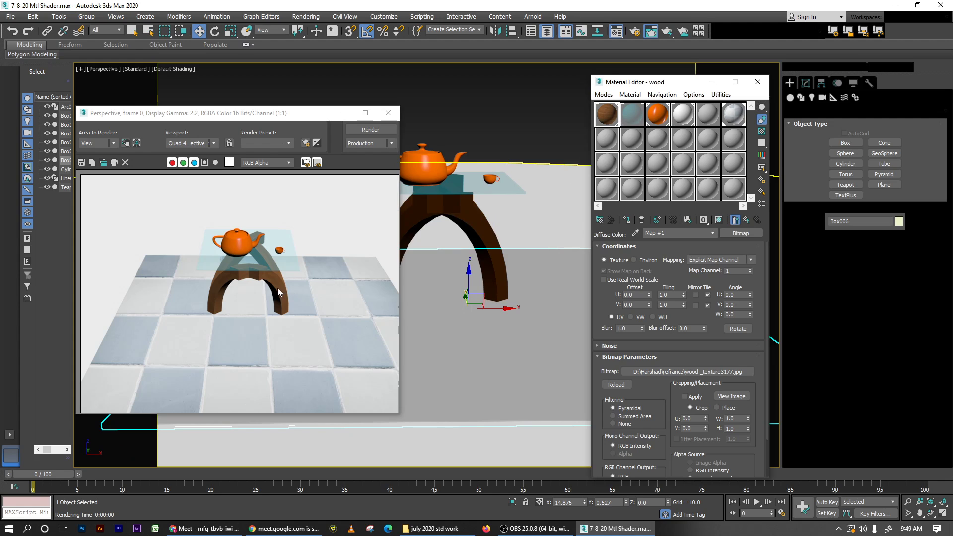
pyautogui.scroll(4, 521, 242)
pyautogui.hotkey('shift', 'q')
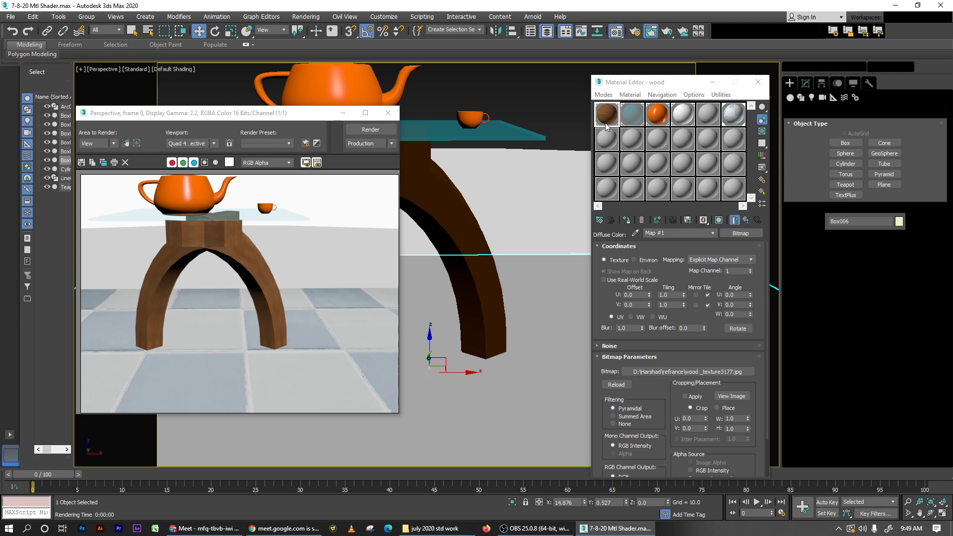
# Step: Show the wood texture on the table legs and the tile texture on the floor in the shaded viewport
pyautogui.click(628, 199)
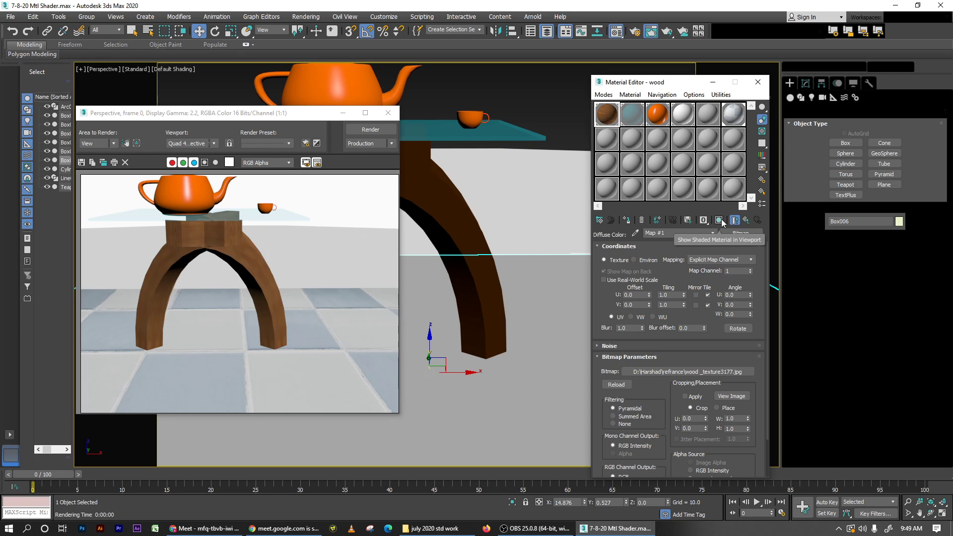
pyautogui.click(720, 220)
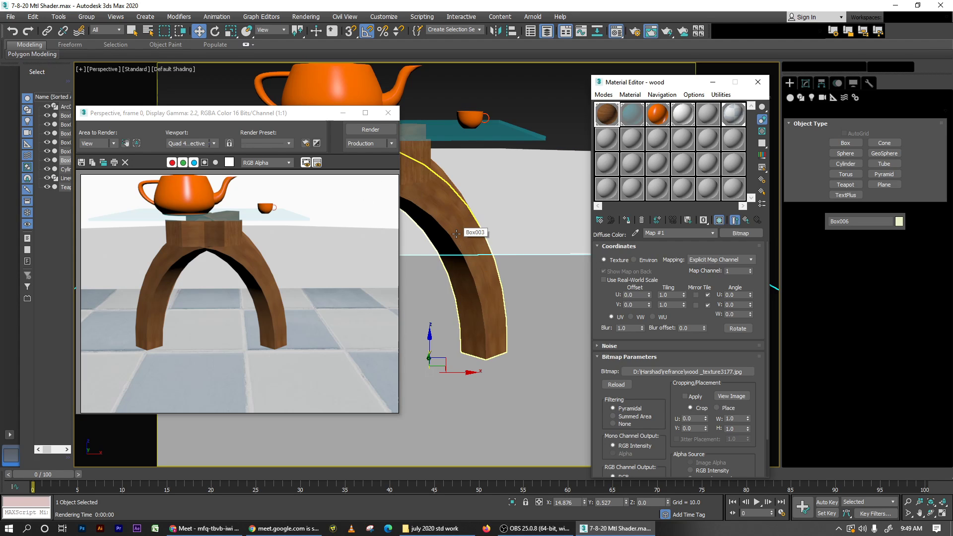
pyautogui.scroll(-3, 456, 233)
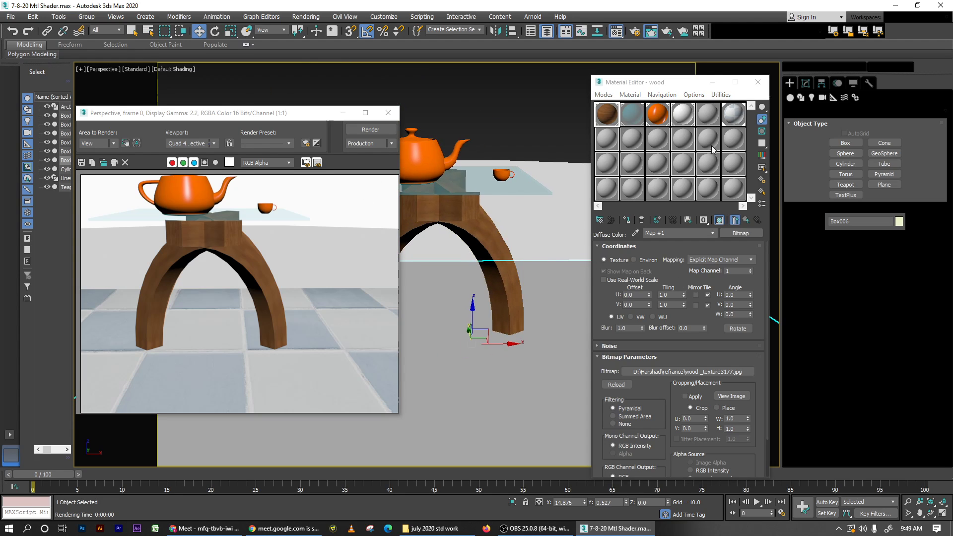
pyautogui.click(736, 122)
pyautogui.click(719, 220)
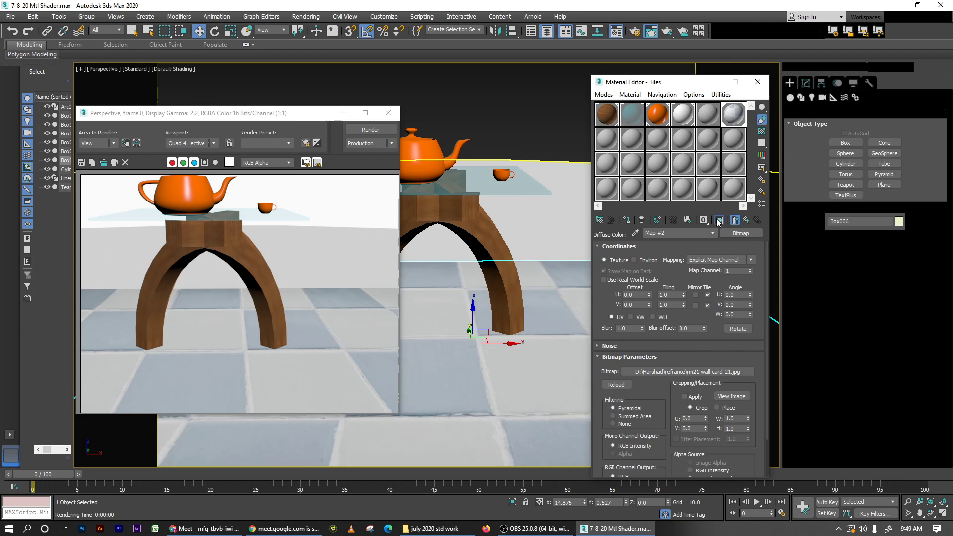
# Step: Compare renders of the table and floor, far and near, with the tile texture's viewport display switched off and on
pyautogui.scroll(-5, 459, 273)
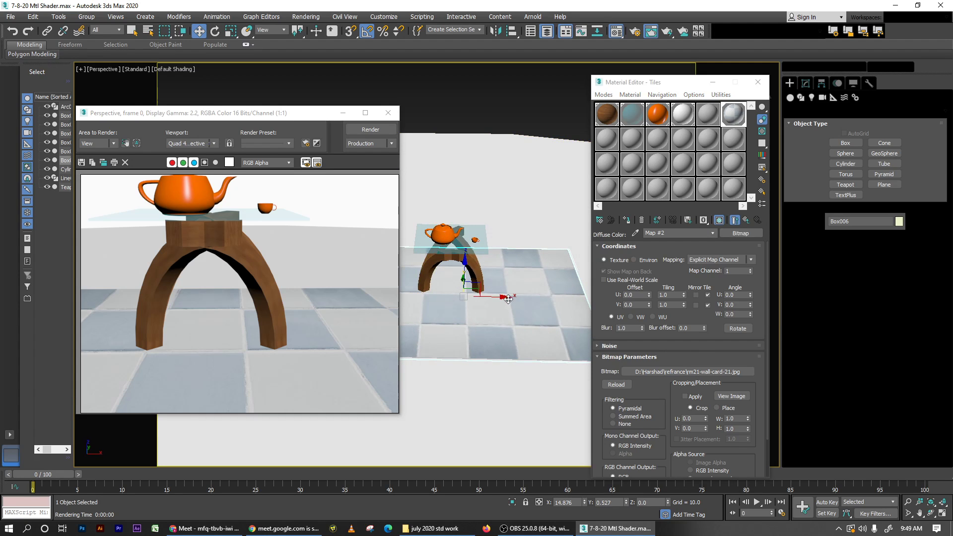
pyautogui.hotkey('shift', 'q')
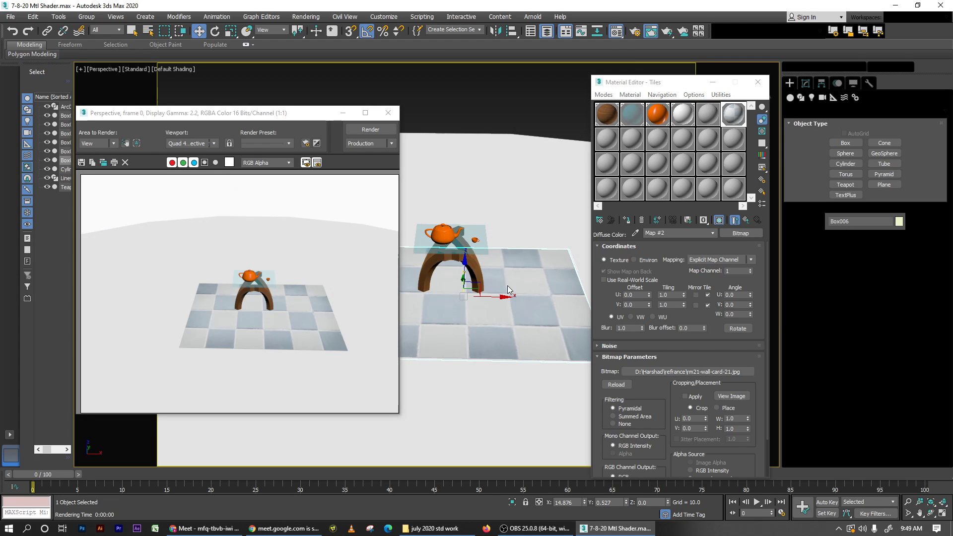
pyautogui.click(719, 219)
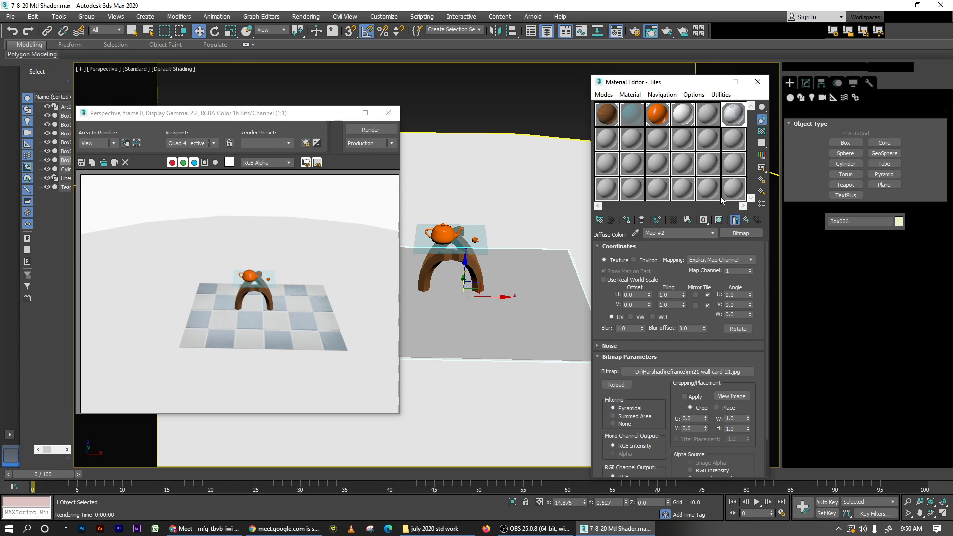
pyautogui.hotkey('shift', 'q')
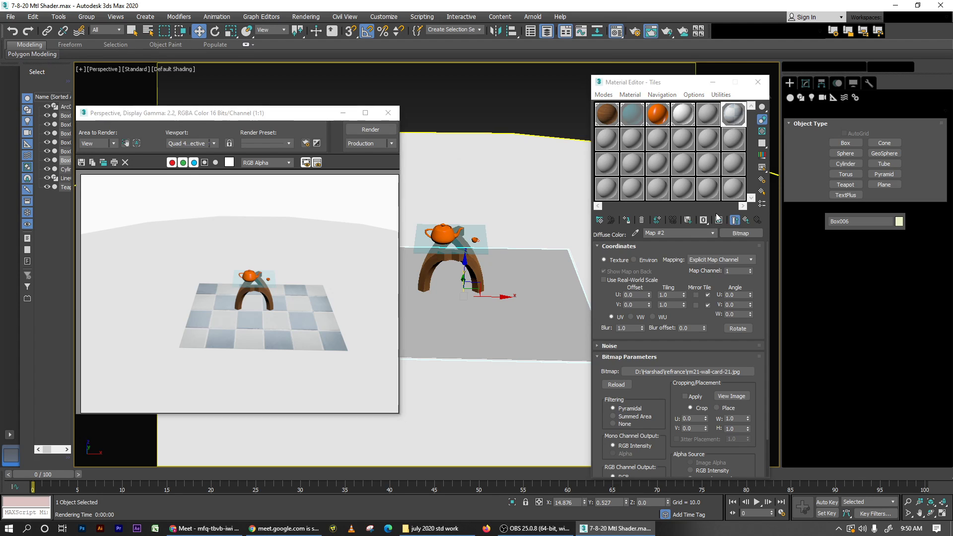
pyautogui.scroll(5, 535, 287)
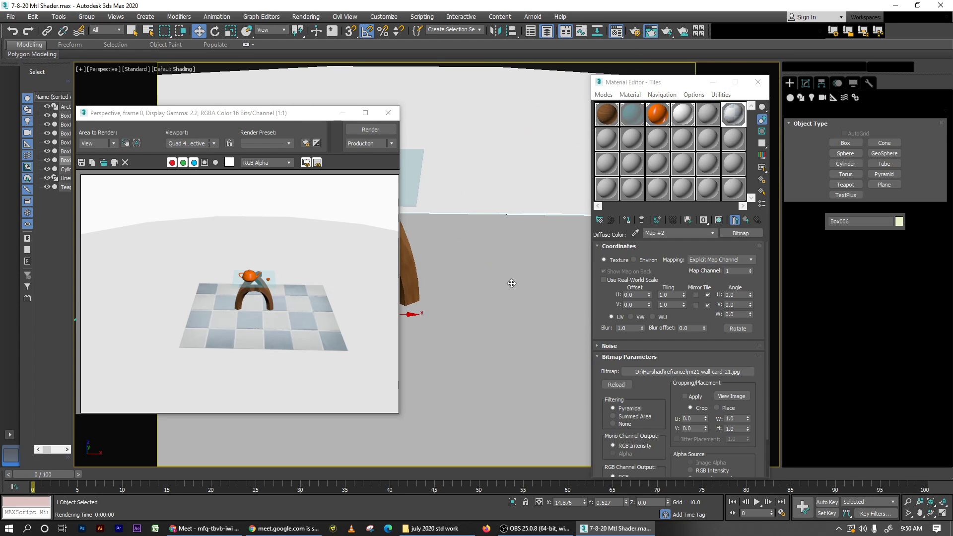
pyautogui.click(718, 220)
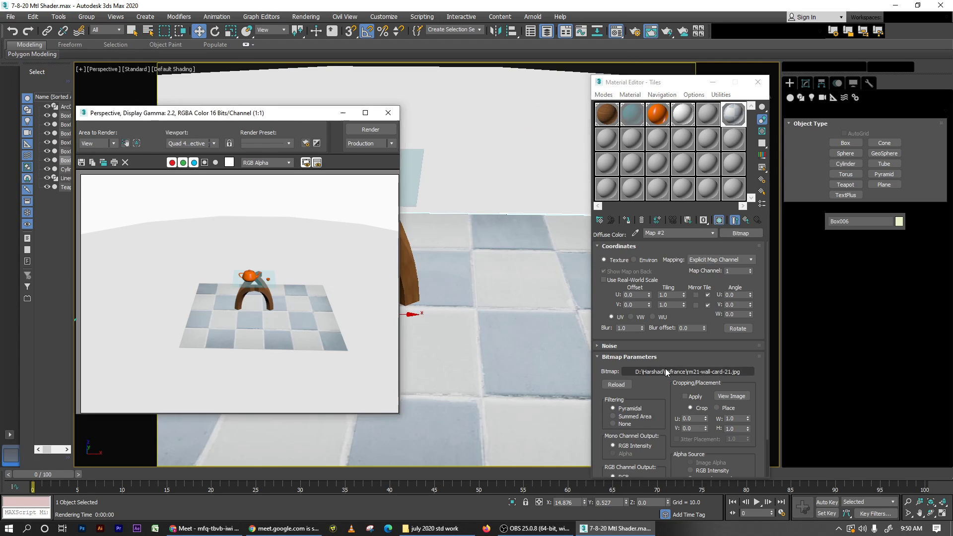
pyautogui.hotkey('shift', 'q')
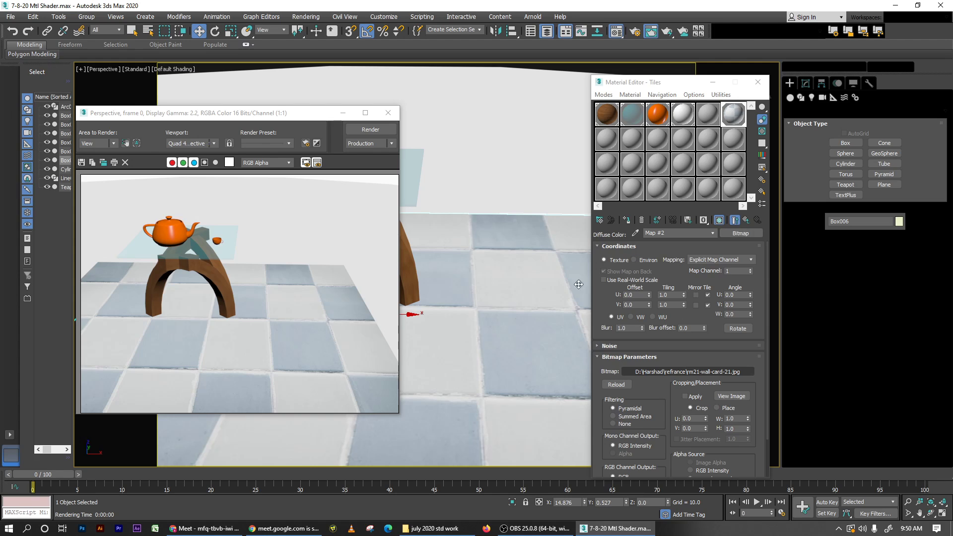
# Step: Set the U offset of the floor's tile bitmap to 0.14
pyautogui.moveTo(622, 304); pyautogui.dragTo(653, 310)
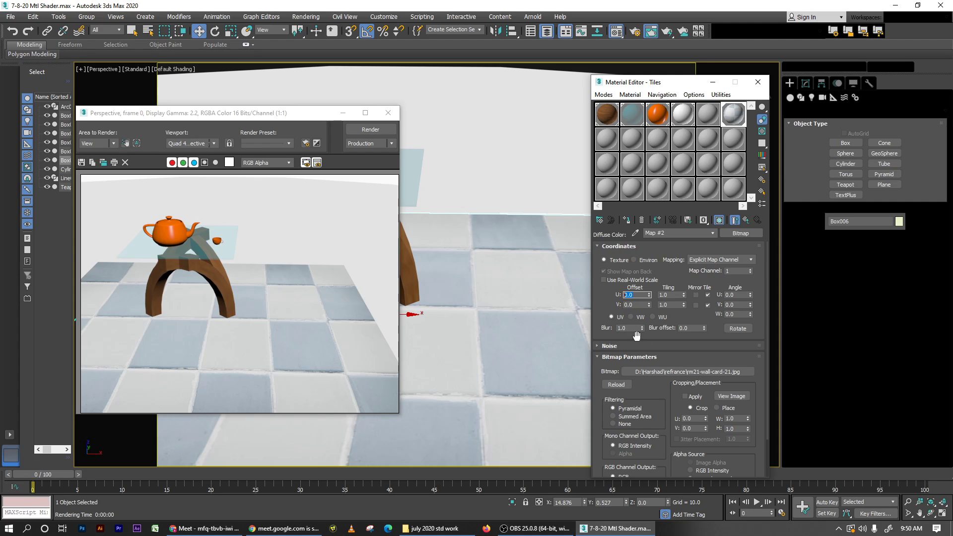
pyautogui.doubleClick(635, 295)
pyautogui.moveTo(650, 295); pyautogui.dragTo(648, 297)
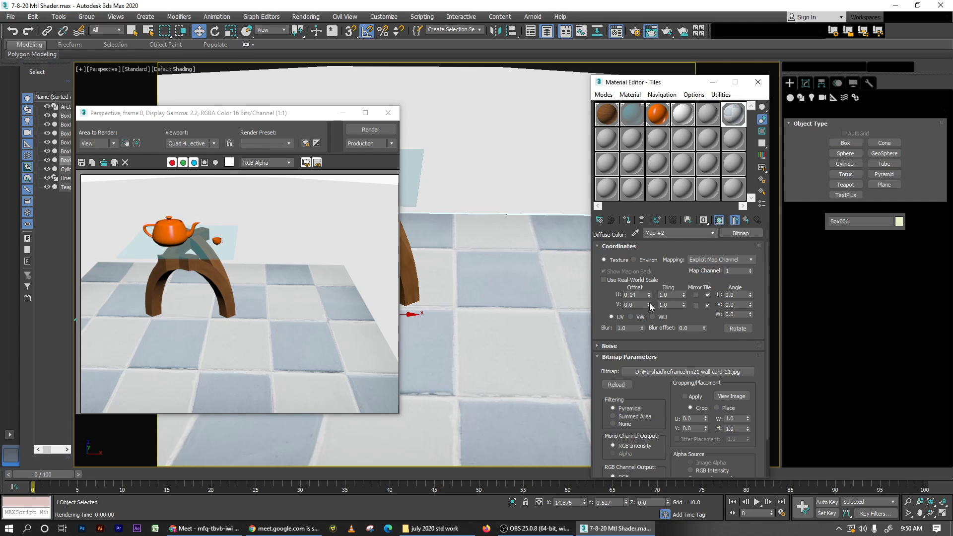
# Step: Set the V offset of the floor's tile bitmap to 0.57
pyautogui.moveTo(649, 305); pyautogui.dragTo(648, 304)
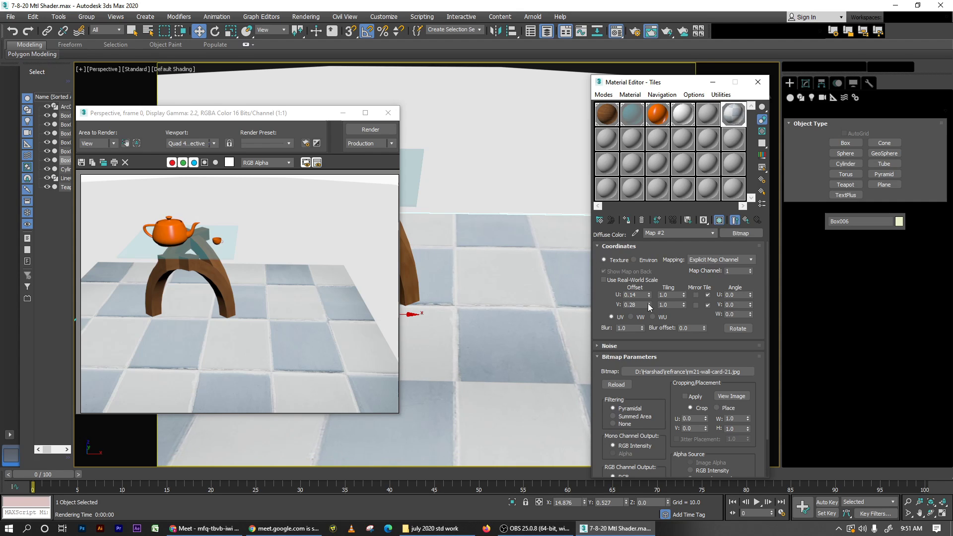
pyautogui.moveTo(648, 304); pyautogui.dragTo(648, 305)
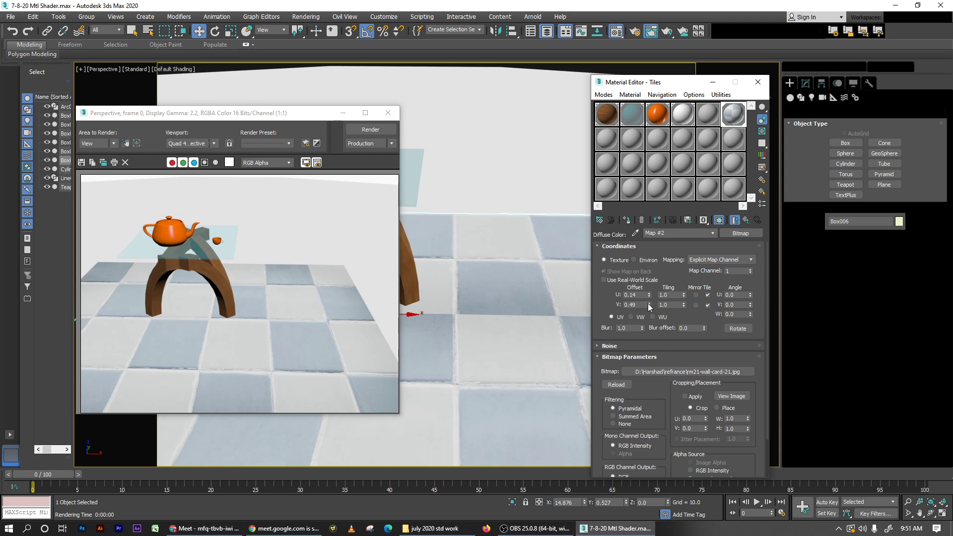
pyautogui.moveTo(648, 303); pyautogui.dragTo(648, 303)
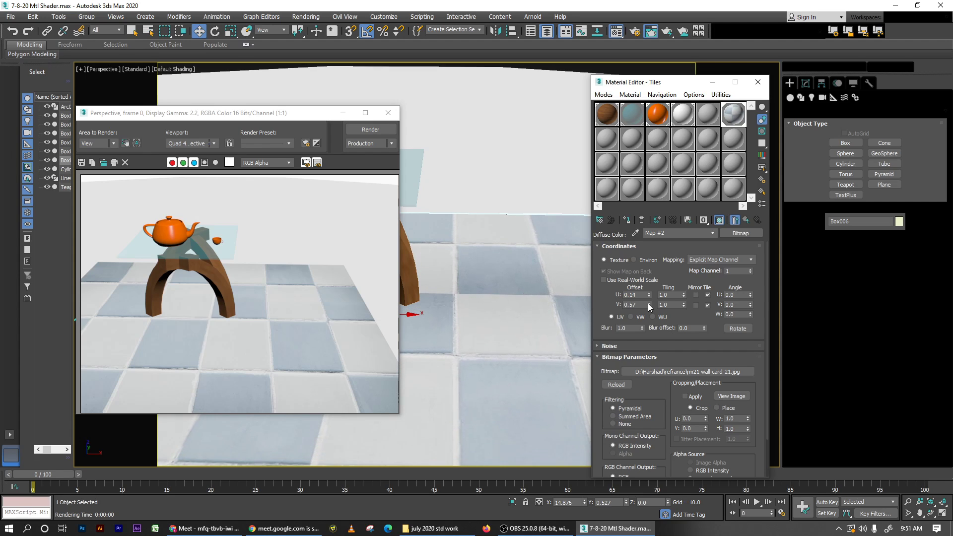
# Step: Set the U and V tiling of the floor's tile bitmap to 4
pyautogui.hotkey('shift', 'Tab')
pyautogui.press('Tab')
pyautogui.press('Tab')
pyautogui.hotkey('shift', 'Tab')
pyautogui.write('4')
pyautogui.press('Tab')
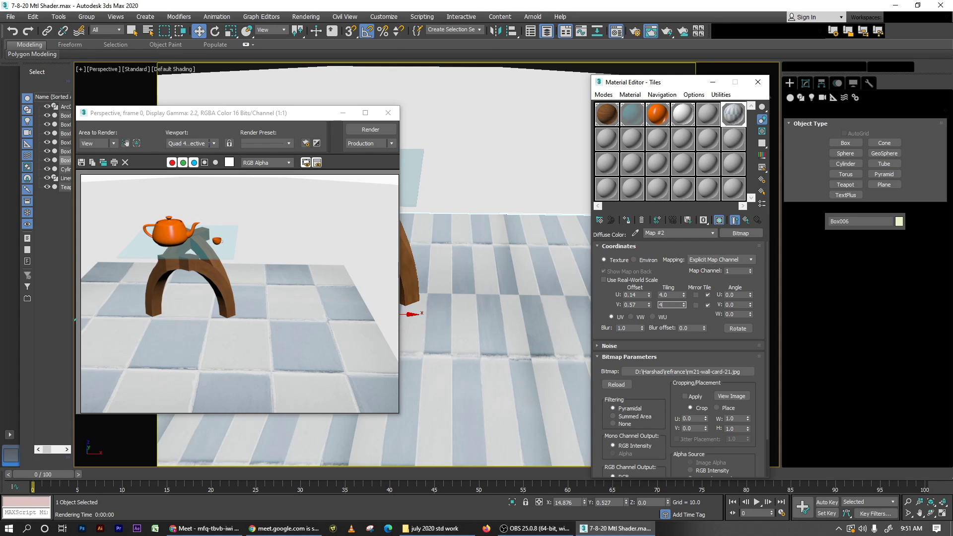
pyautogui.press('Return')
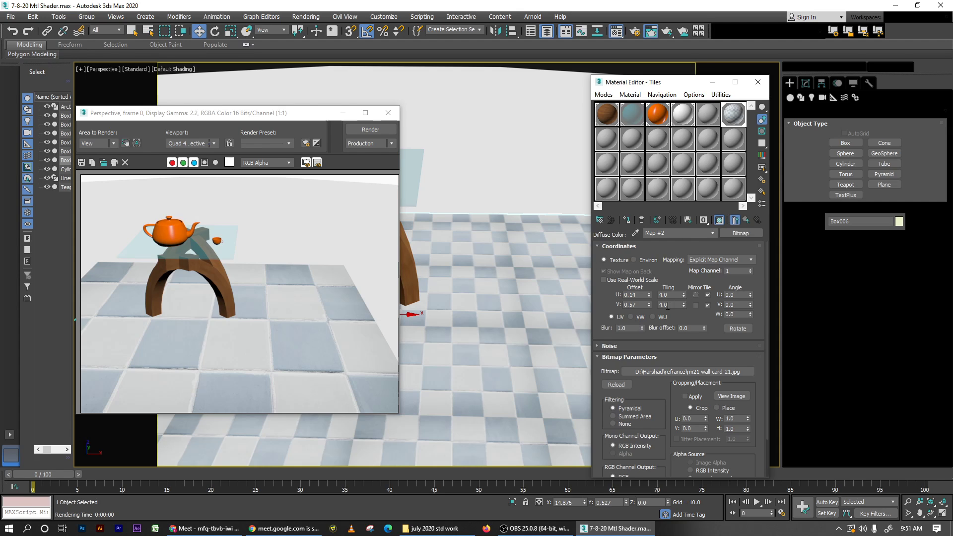
# Step: Return the U and V tiling of the floor's tile bitmap to 1
pyautogui.doubleClick(671, 296)
pyautogui.write('1')
pyautogui.press('Tab')
pyautogui.write('1')
pyautogui.press('Return')
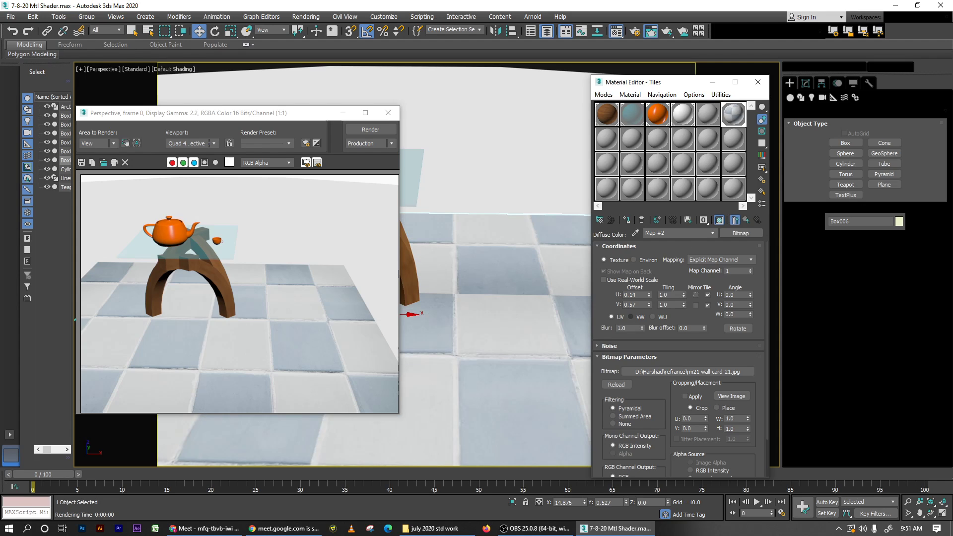
# Step: Set the U and V tiling of the floor's tile bitmap to 3, with the whole floor in view
pyautogui.scroll(-2, 491, 273)
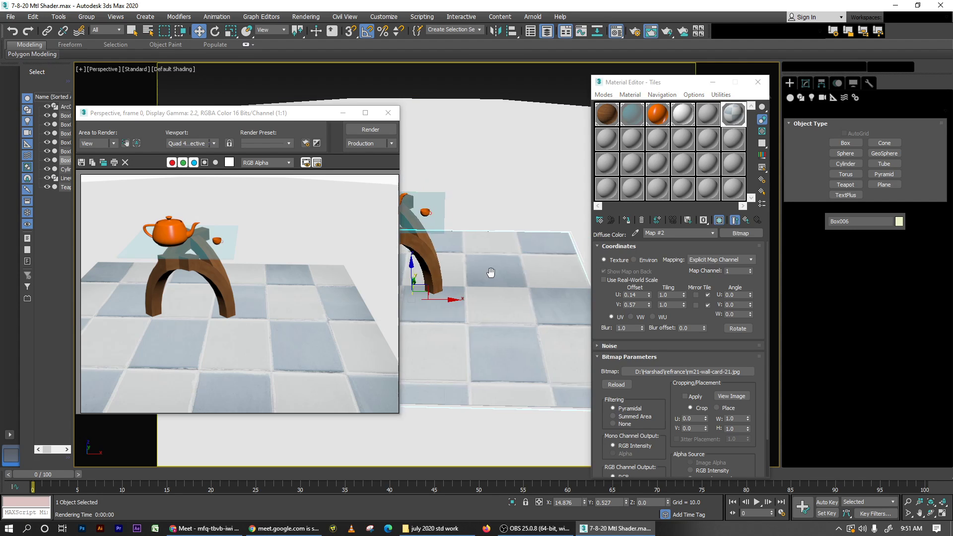
pyautogui.moveTo(491, 272); pyautogui.dragTo(534, 258, button='middle')
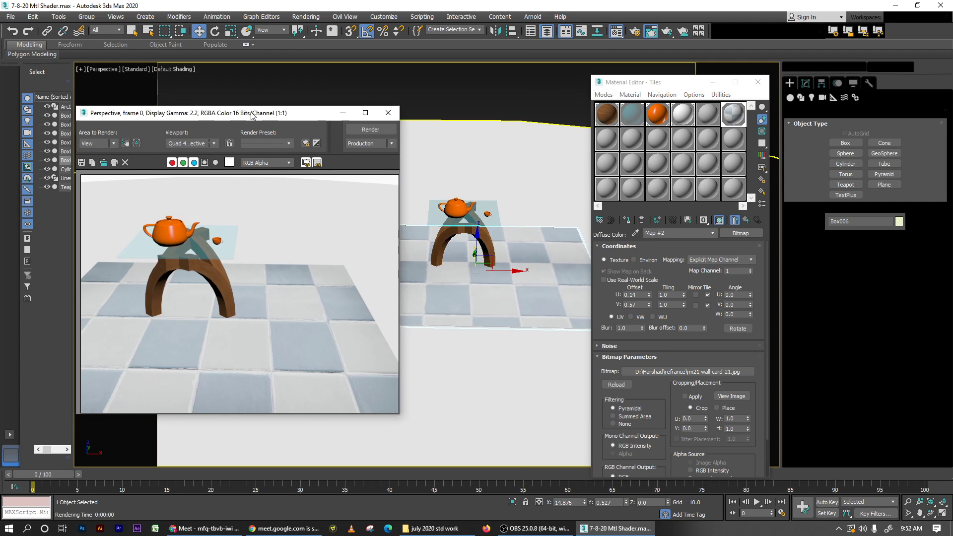
pyautogui.moveTo(251, 115); pyautogui.dragTo(181, 121)
pyautogui.moveTo(374, 195); pyautogui.dragTo(342, 206, button='middle')
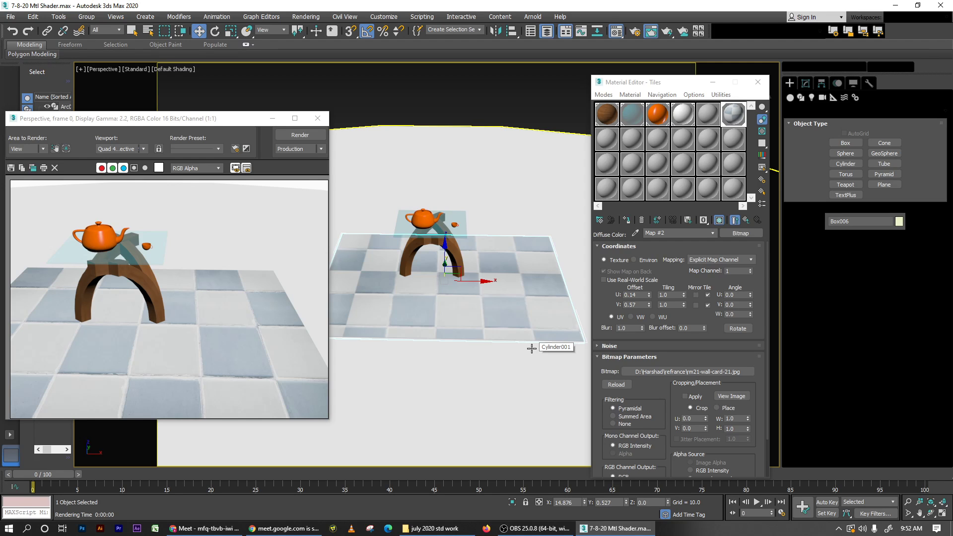
pyautogui.doubleClick(671, 295)
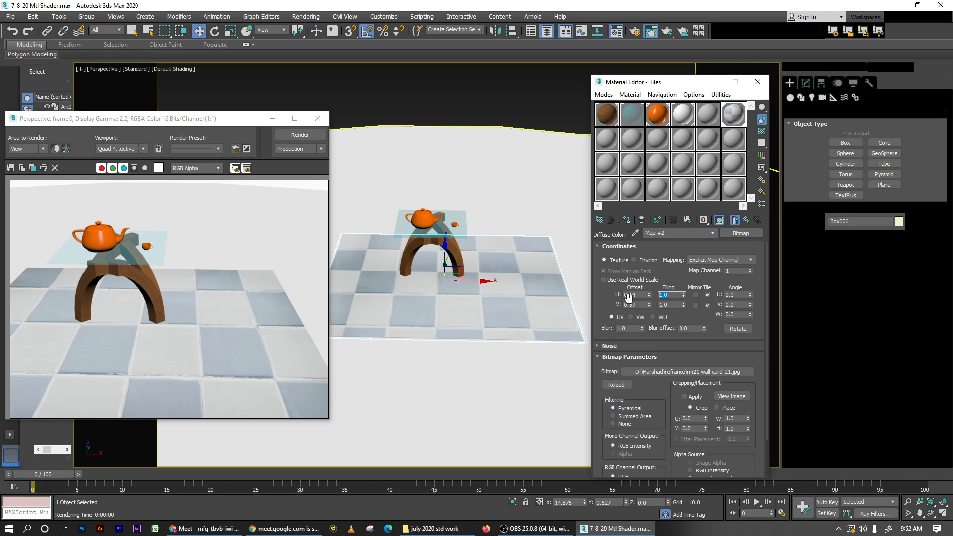
pyautogui.write('3')
pyautogui.press('Tab')
pyautogui.write('3')
pyautogui.press('Return')
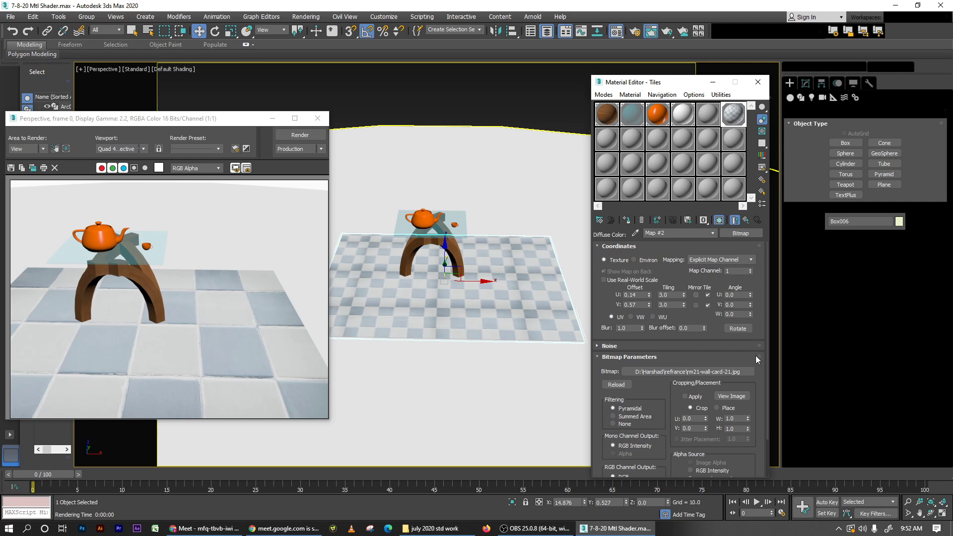
# Step: Switch the floor's tile bitmap from Tile to Mirror in both the U and V directions
pyautogui.doubleClick(666, 295)
pyautogui.doubleClick(668, 305)
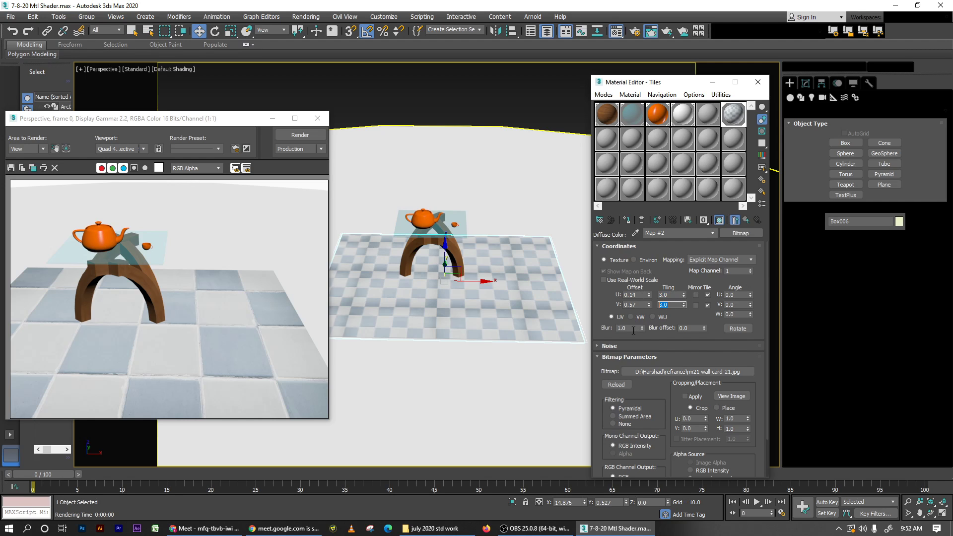
pyautogui.click(697, 295)
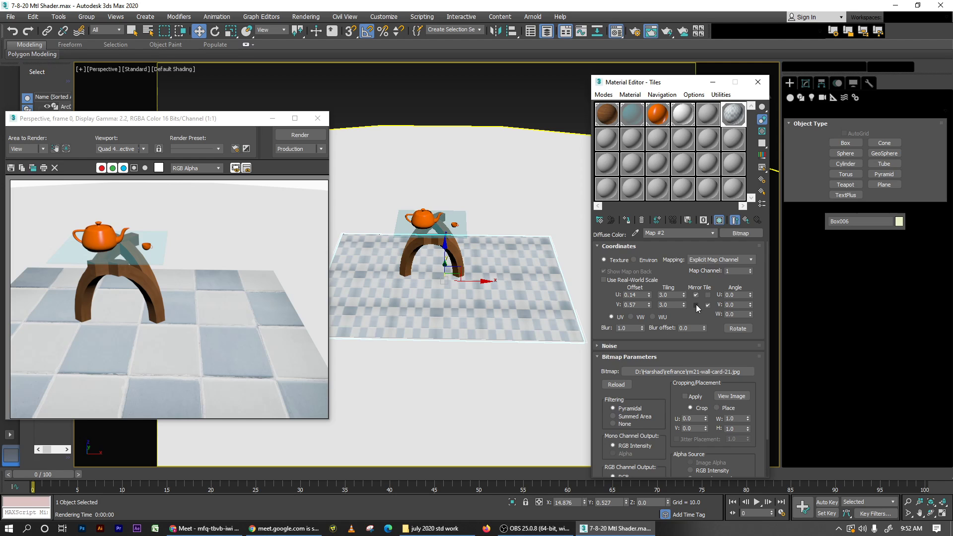
pyautogui.click(696, 305)
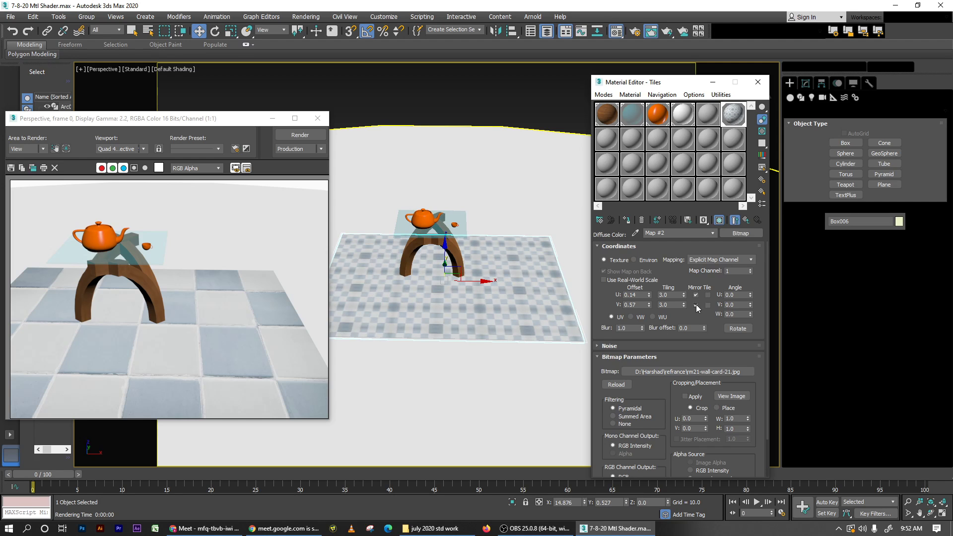
# Step: Select the unused 07 - Default material and draw an upright box about 5 long, 26 wide and 55 high behind the floor
pyautogui.click(601, 146)
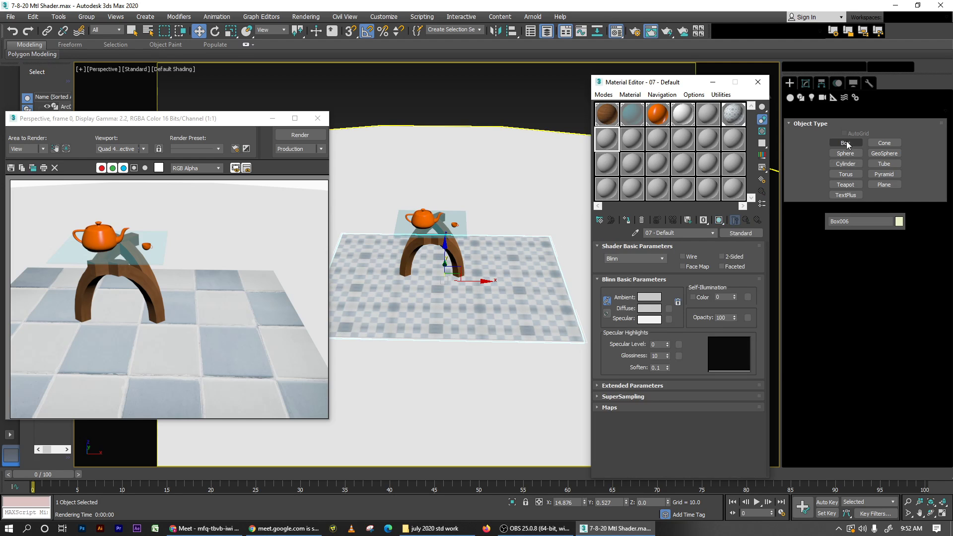
pyautogui.click(847, 143)
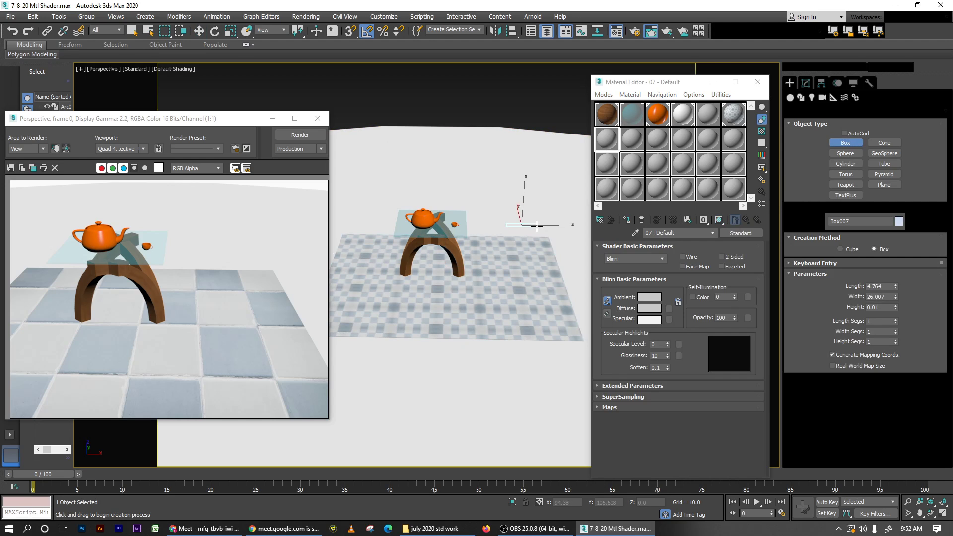
pyautogui.click(538, 164)
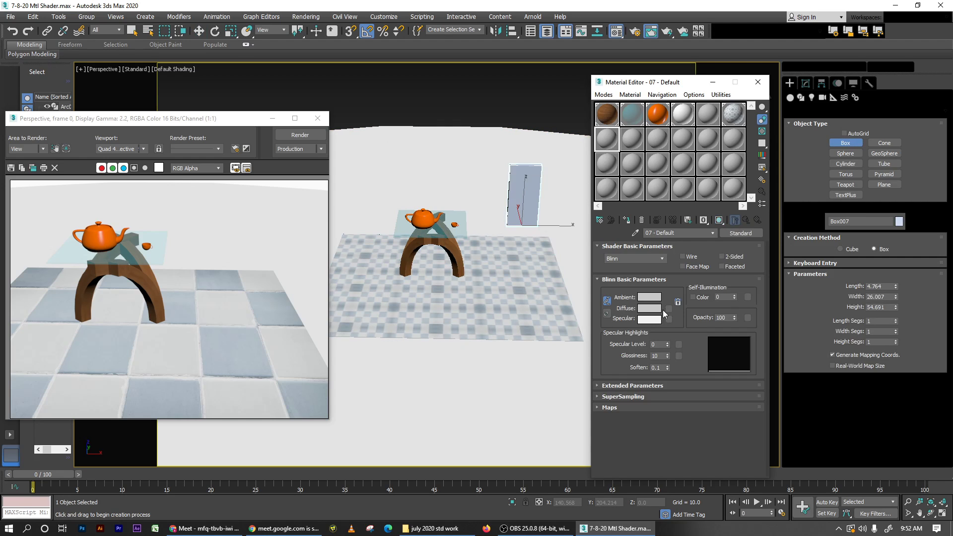
pyautogui.click(668, 308)
pyautogui.doubleClick(665, 167)
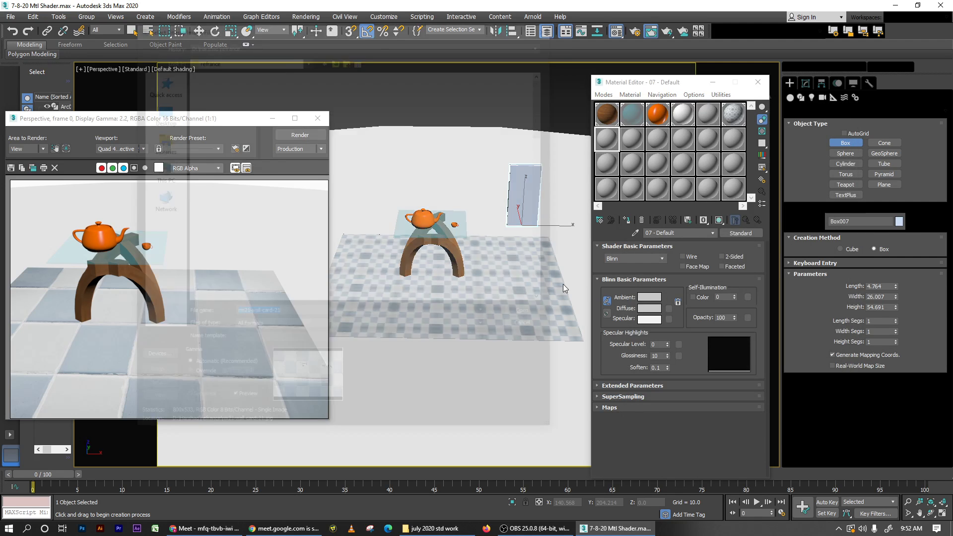
pyautogui.click(473, 169)
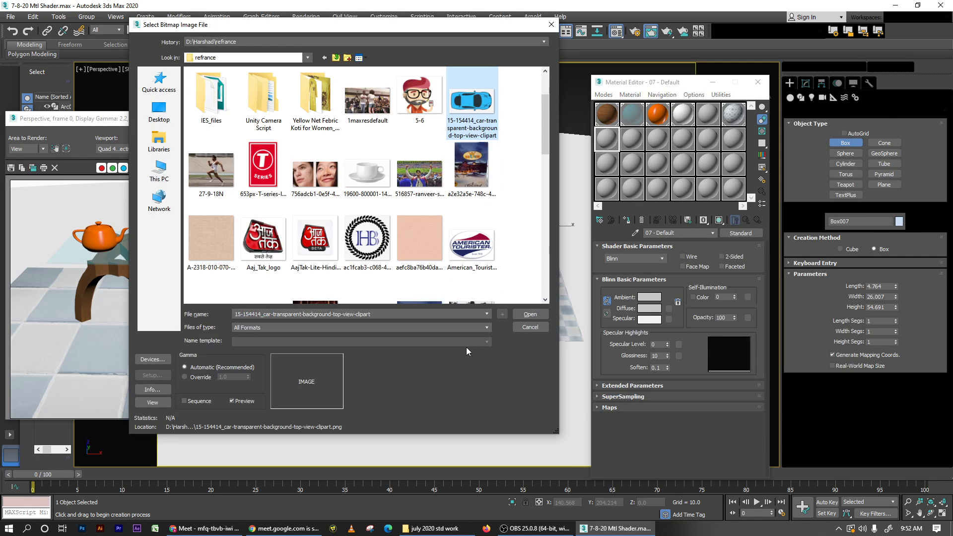
pyautogui.click(375, 177)
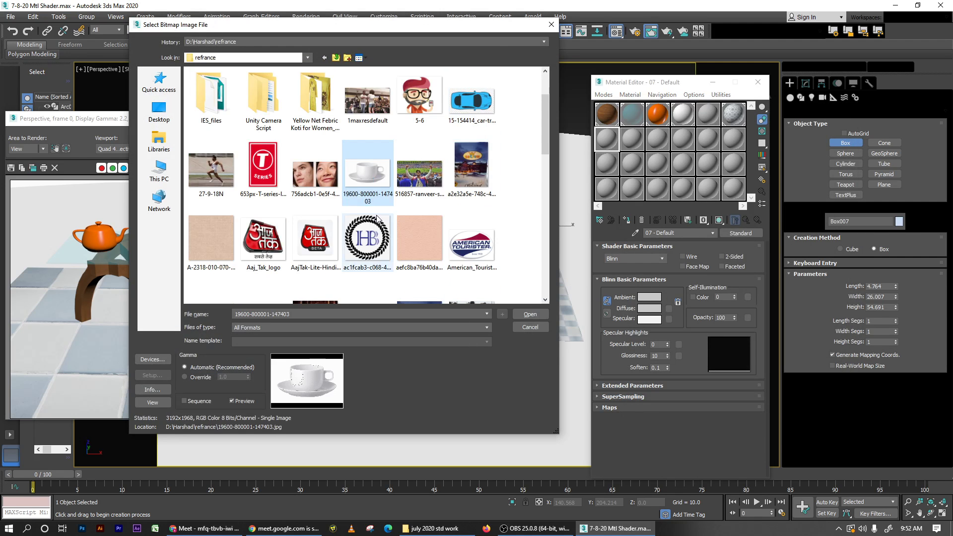
pyautogui.doubleClick(376, 176)
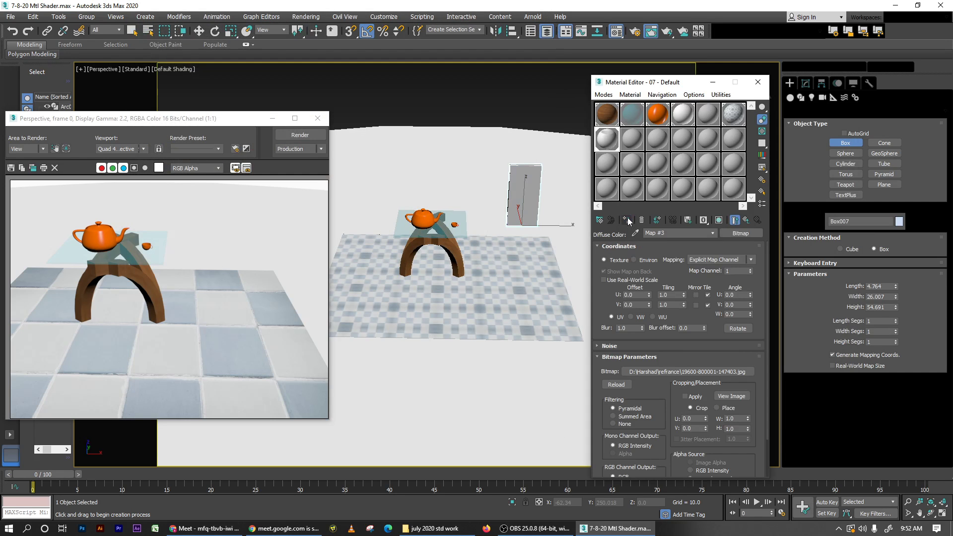
# Step: Assign the cup material to the upright box and show its texture in the shaded viewport
pyautogui.click(628, 221)
pyautogui.click(719, 220)
pyautogui.scroll(3, 507, 274)
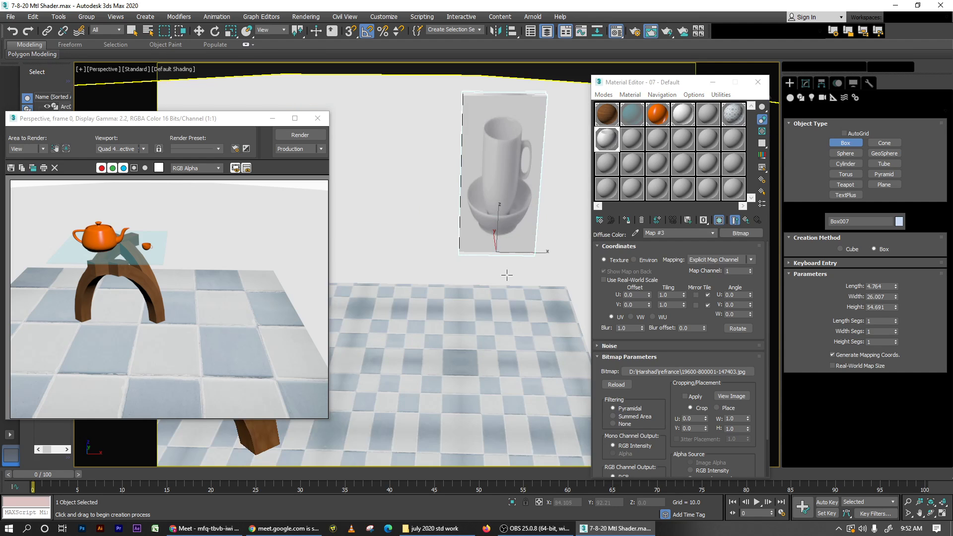
pyautogui.scroll(-4, 507, 274)
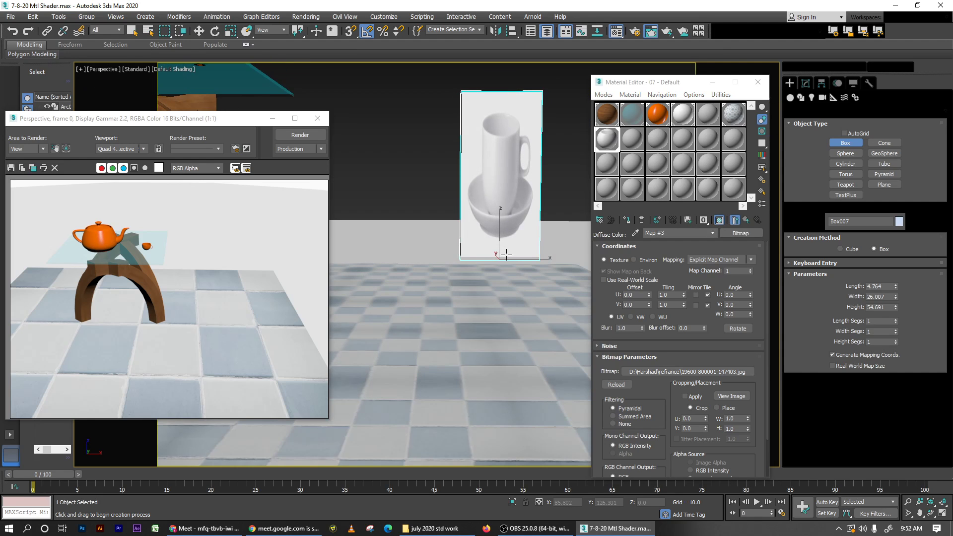
# Step: Try mirroring the cup bitmap in U and V, toggling each direction to compare, and restore regular tiling in both
pyautogui.click(696, 295)
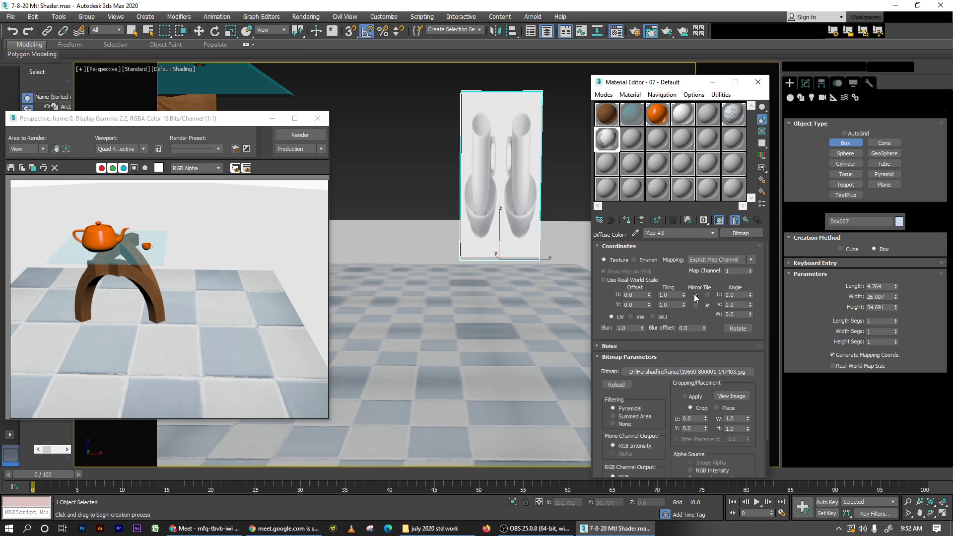
pyautogui.click(696, 306)
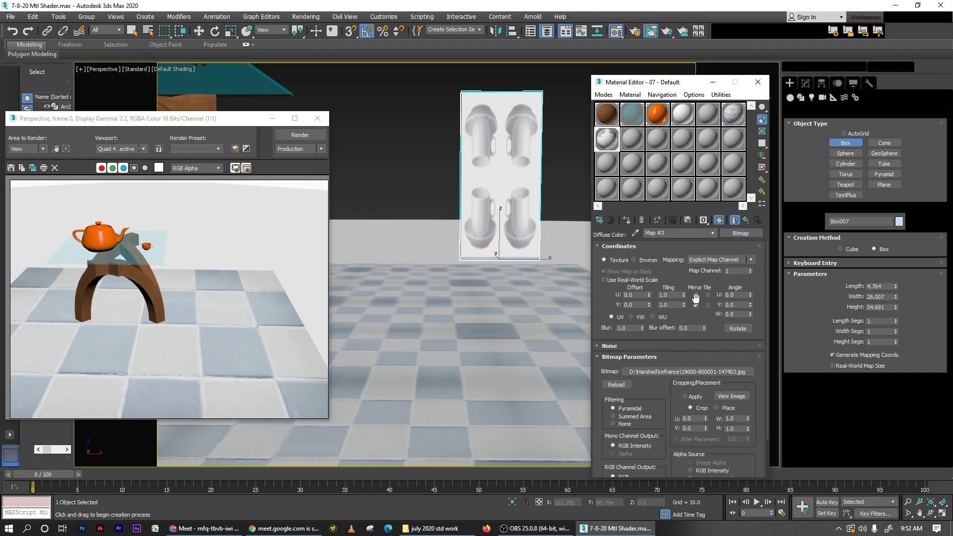
pyautogui.click(696, 295)
pyautogui.click(697, 296)
pyautogui.click(697, 295)
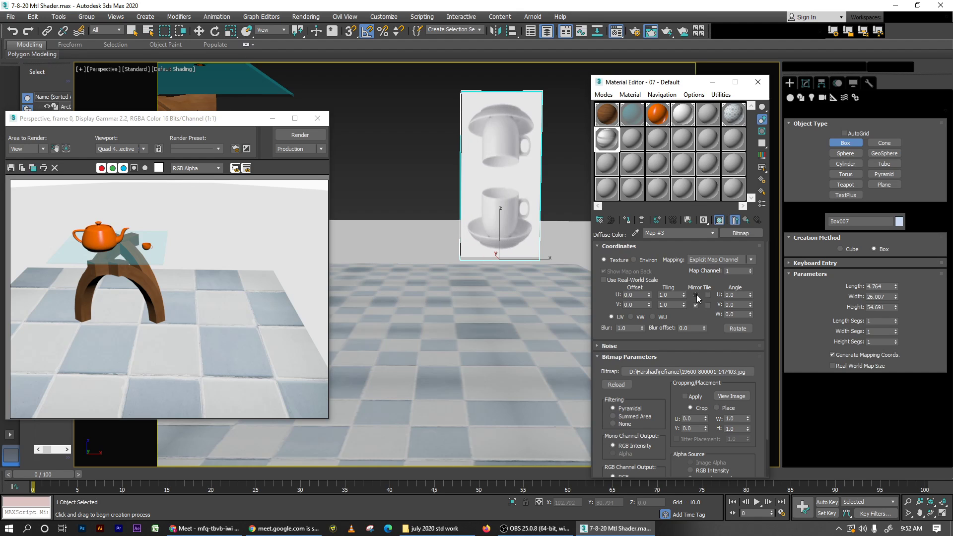
pyautogui.click(697, 296)
pyautogui.click(697, 305)
pyautogui.click(697, 305)
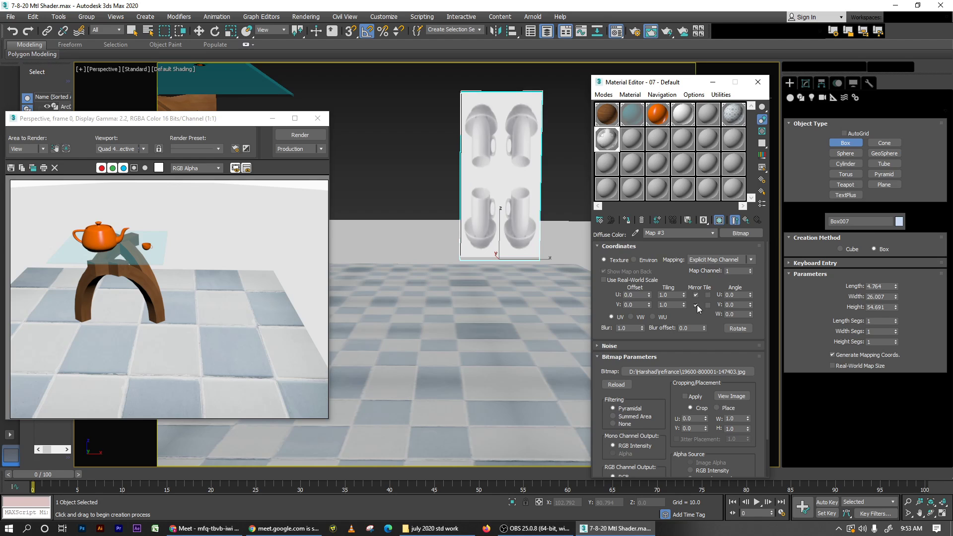
pyautogui.click(696, 304)
pyautogui.click(697, 305)
pyautogui.click(697, 304)
pyautogui.click(697, 305)
pyautogui.click(697, 304)
pyautogui.click(697, 305)
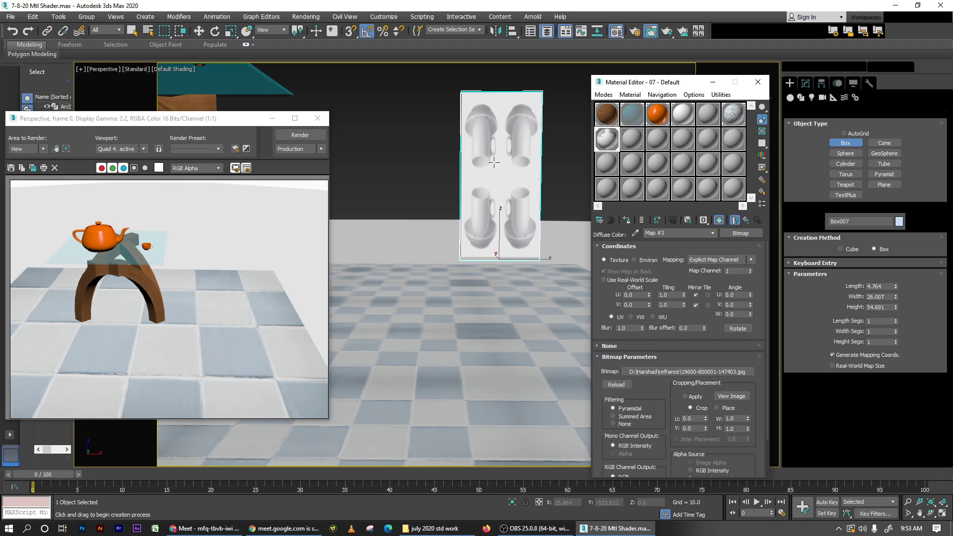
pyautogui.click(708, 294)
pyautogui.click(708, 305)
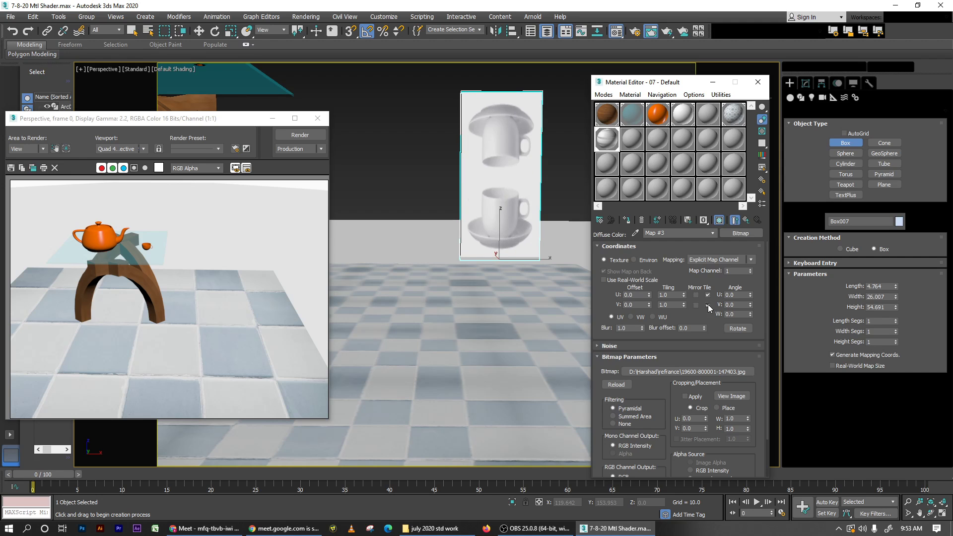
# Step: End box creation and select the tiled floor box
pyautogui.rightClick(571, 330)
pyautogui.scroll(-2, 520, 347)
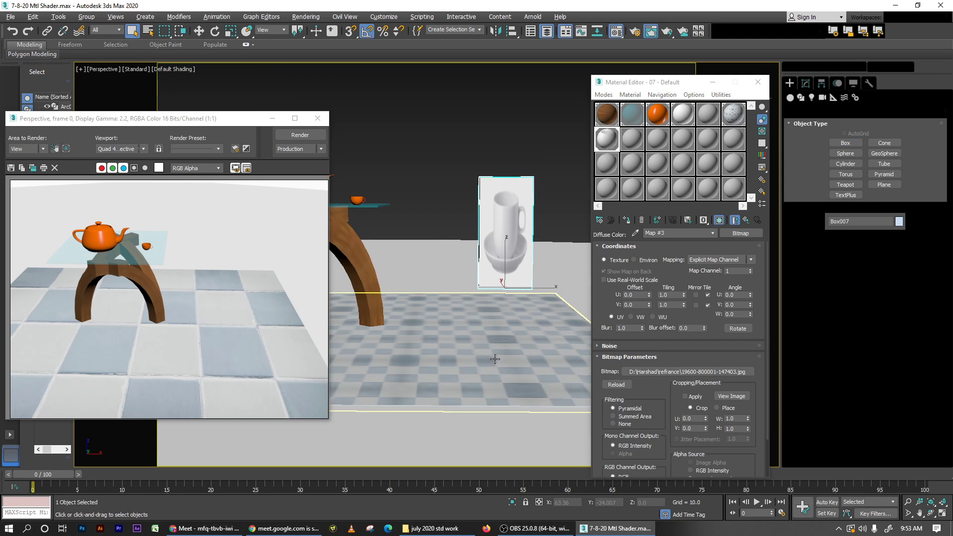
pyautogui.click(504, 113)
pyautogui.keyDown('alt'); pyautogui.moveTo(504, 114); pyautogui.dragTo(529, 309, button='middle'); pyautogui.keyUp('alt')
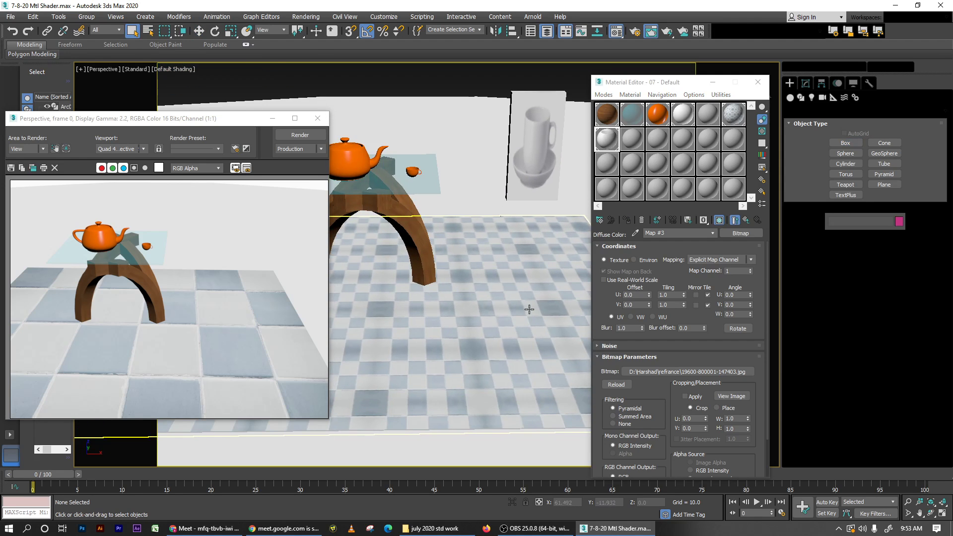
pyautogui.click(529, 309)
pyautogui.scroll(2, 510, 324)
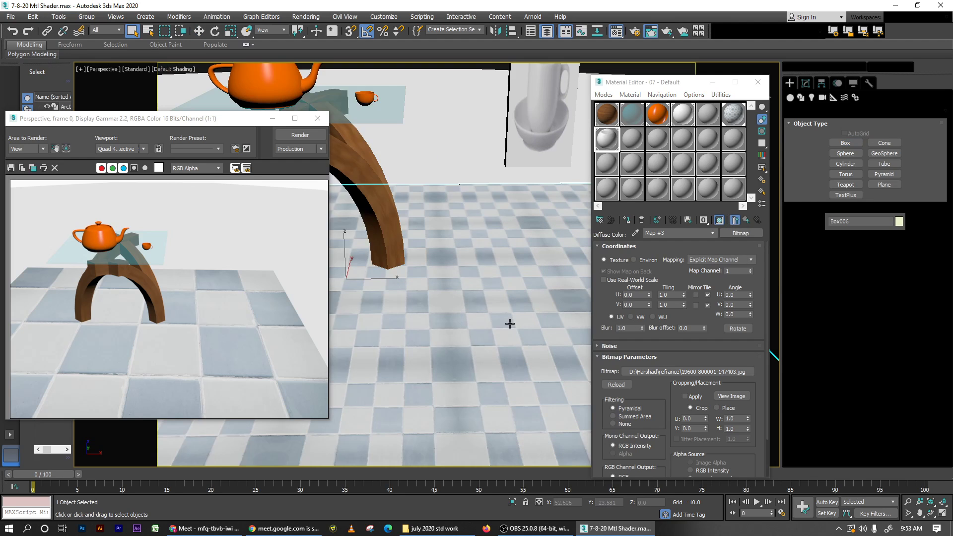
pyautogui.keyDown('alt'); pyautogui.moveTo(505, 331); pyautogui.dragTo(498, 330, button='middle'); pyautogui.keyUp('alt')
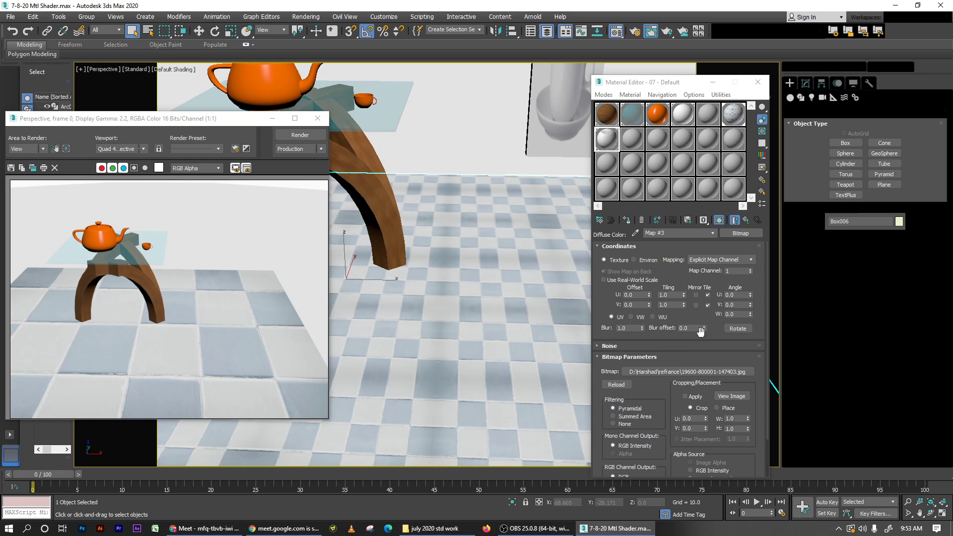
# Step: Turn on Mirror in U and V for the cup bitmap and open the Tiles material's bitmap settings
pyautogui.click(697, 295)
pyautogui.click(697, 304)
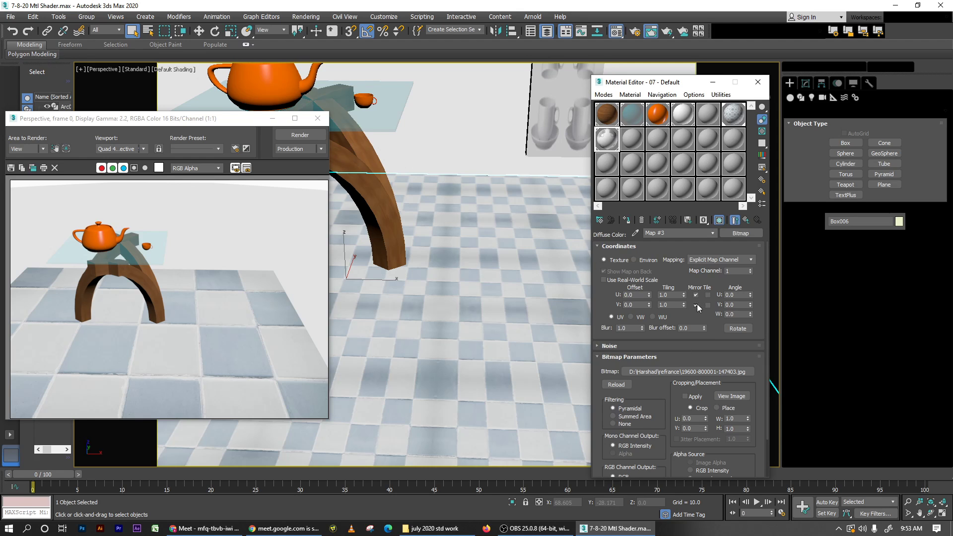
pyautogui.click(734, 114)
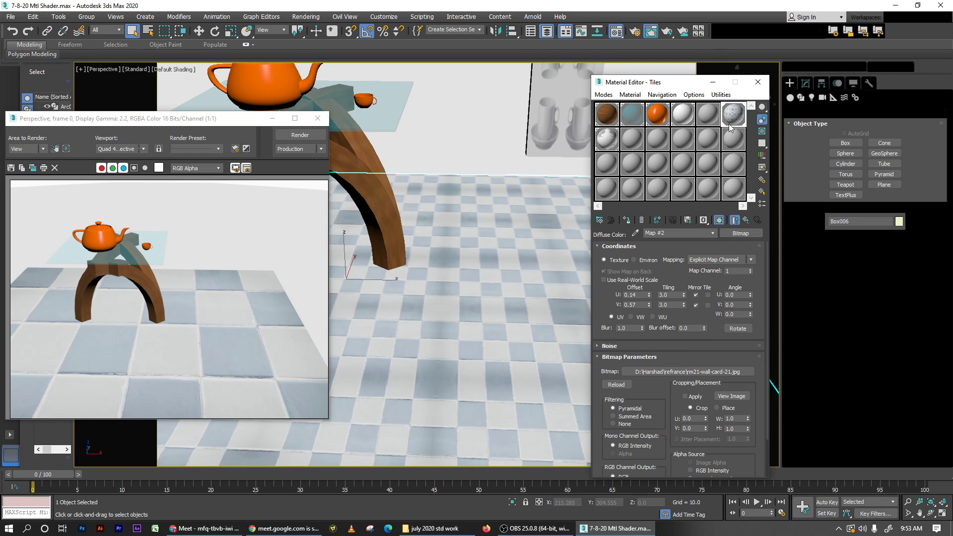
# Step: Render the floor with the Tiles bitmap mirrored in U and V, and switch both directions back to Tile
pyautogui.click(696, 295)
pyautogui.click(697, 304)
pyautogui.click(697, 295)
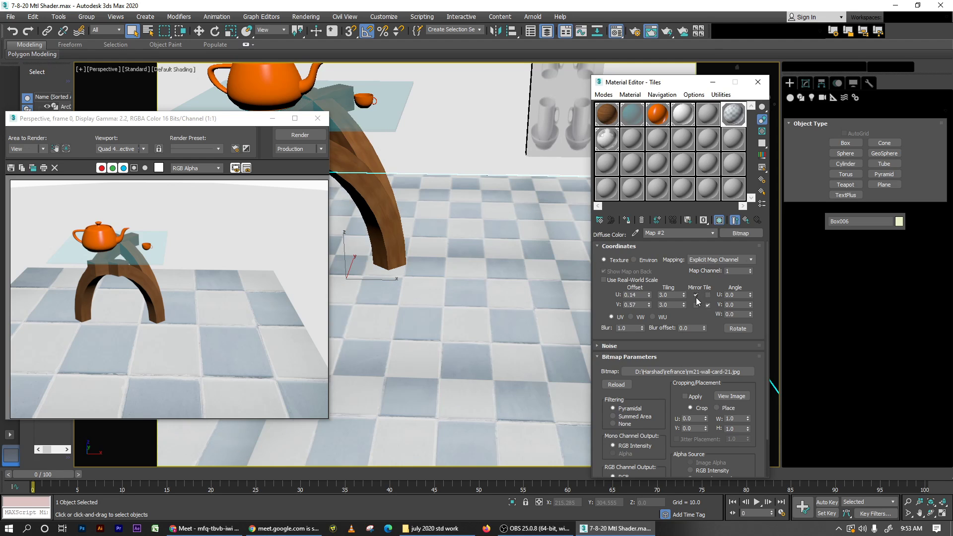
pyautogui.click(697, 305)
pyautogui.hotkey('shift', 'q')
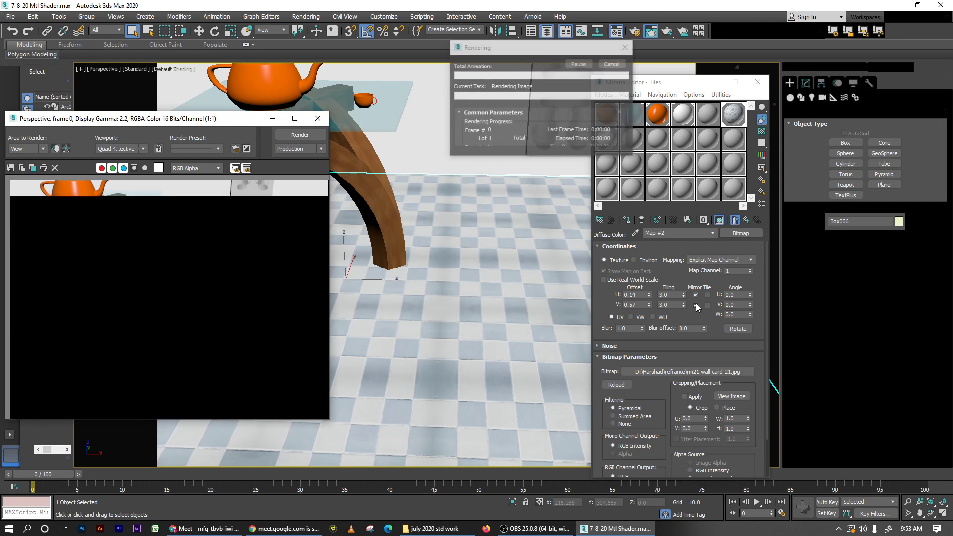
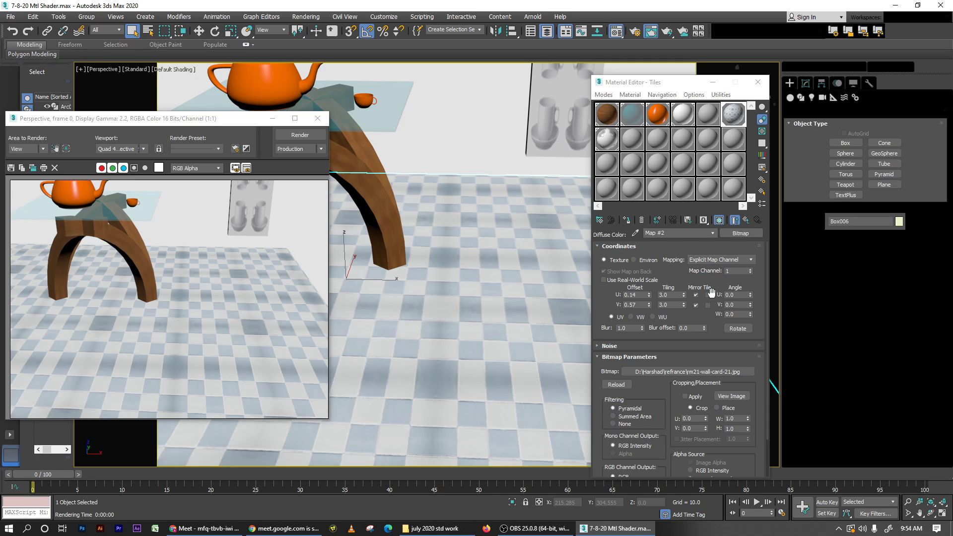
pyautogui.click(708, 295)
pyautogui.click(708, 305)
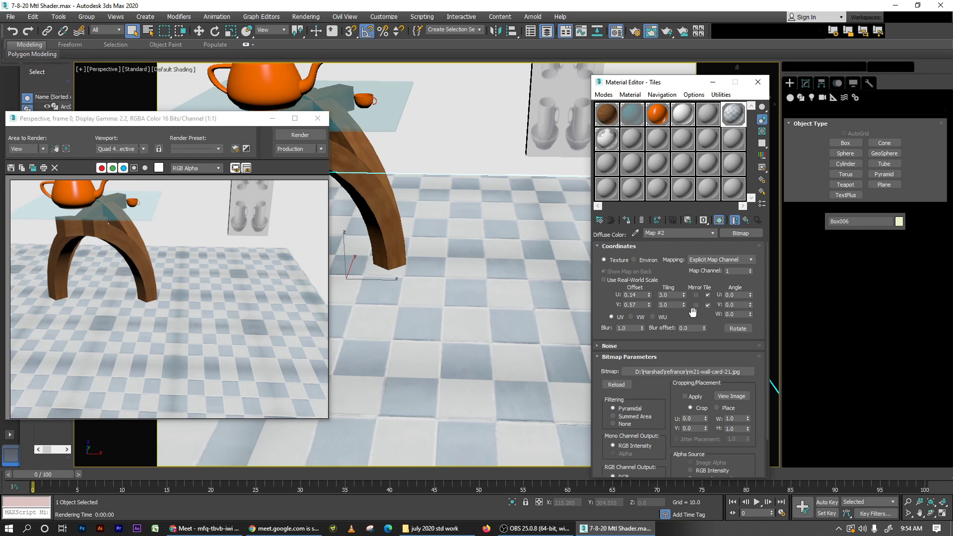
# Step: Set the Tiles bitmap's angles to 10 in U, 10 in V and 45 in W
pyautogui.click(735, 295)
pyautogui.write('10')
pyautogui.press('Return')
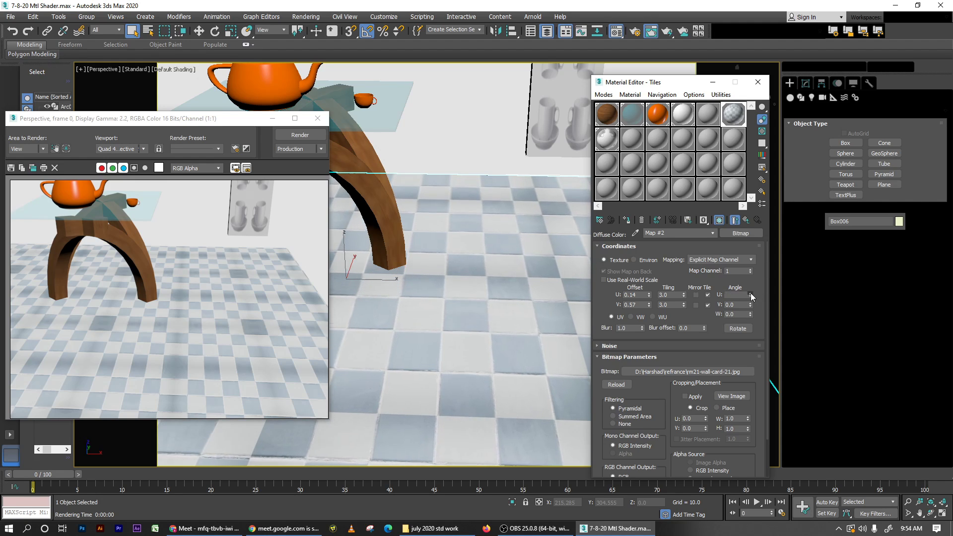
pyautogui.moveTo(751, 301); pyautogui.dragTo(749, 312)
pyautogui.doubleClick(744, 312)
pyautogui.write('4')
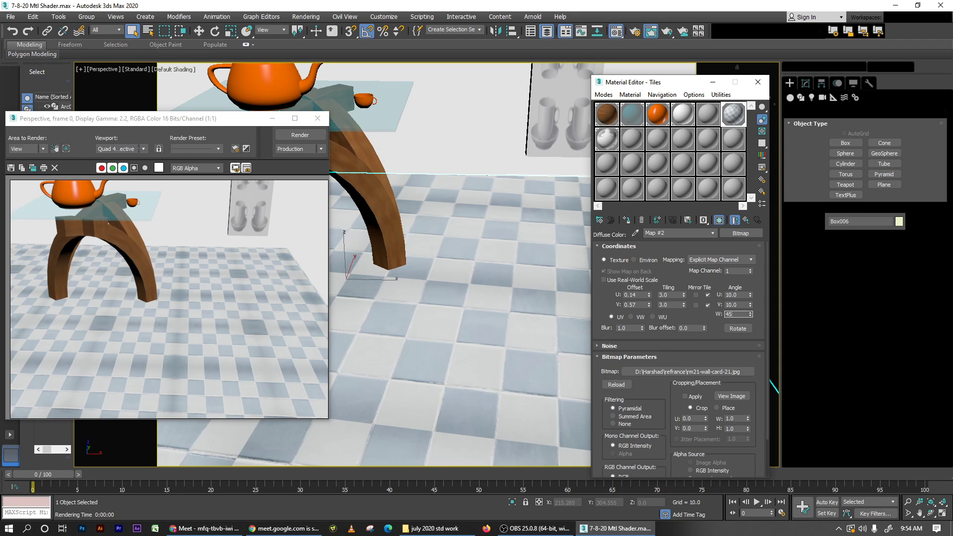
pyautogui.write('5')
pyautogui.press('Return')
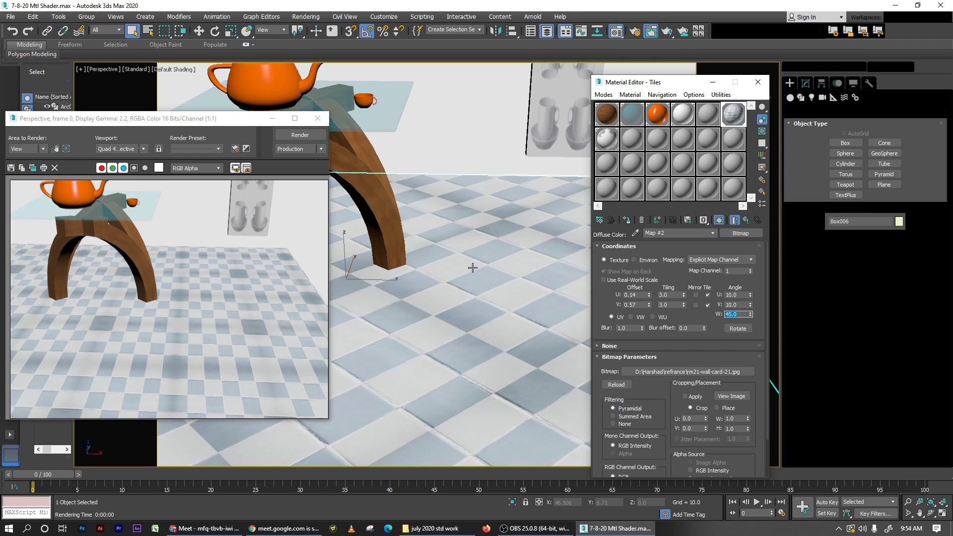
# Step: Try a W angle of 90 on the Tiles bitmap and return it to 45
pyautogui.write('90')
pyautogui.press('Return')
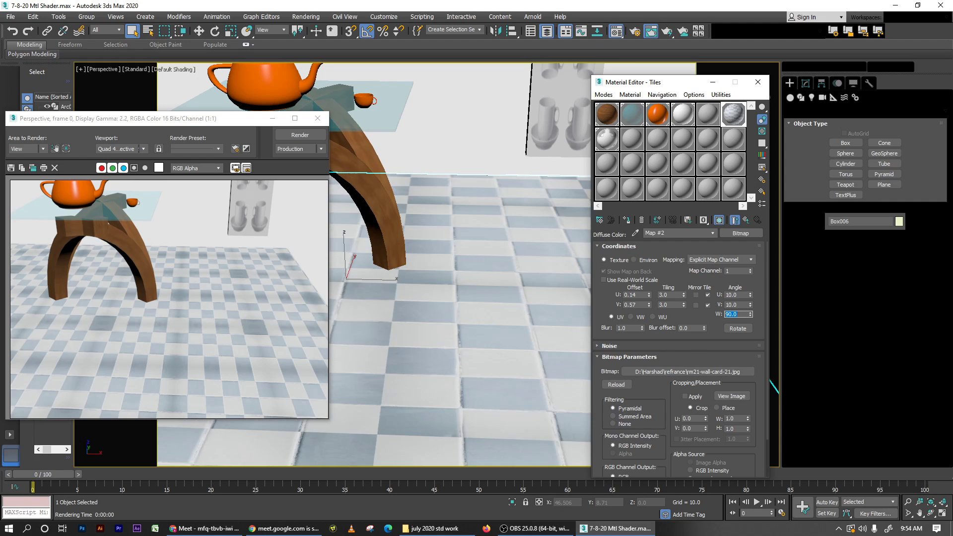
pyautogui.write('45')
pyautogui.press('Return')
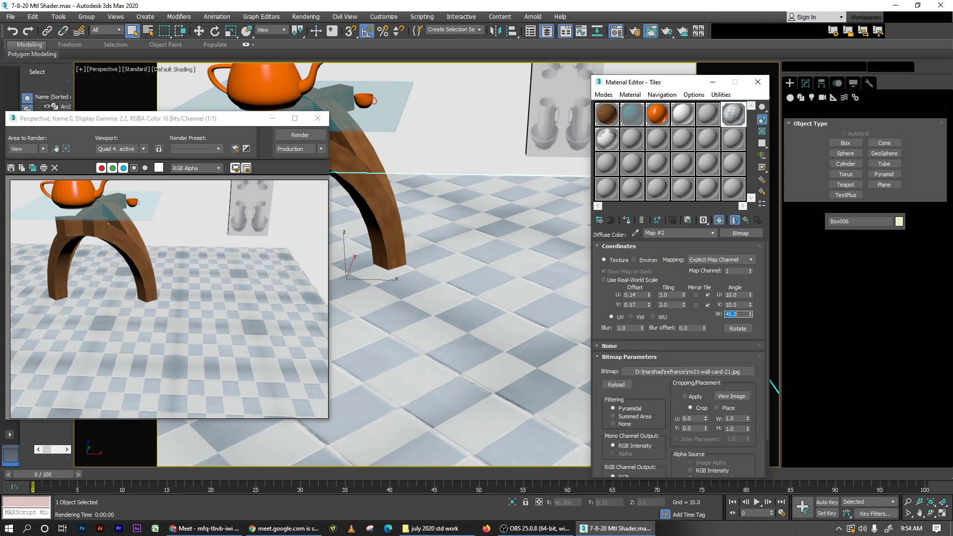
# Step: Compare the VW and WU mapping planes on the floor texture and return to UV
pyautogui.click(631, 317)
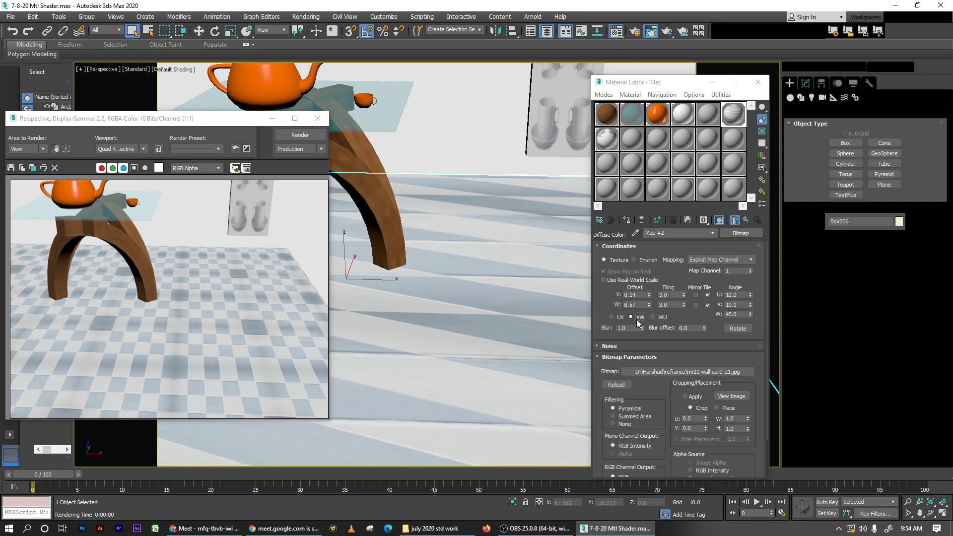
pyautogui.click(658, 316)
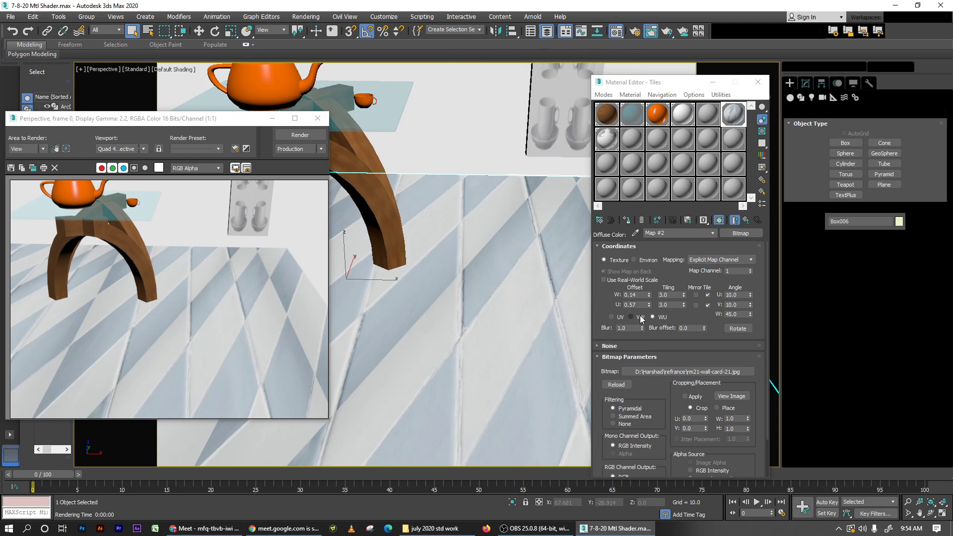
pyautogui.click(638, 317)
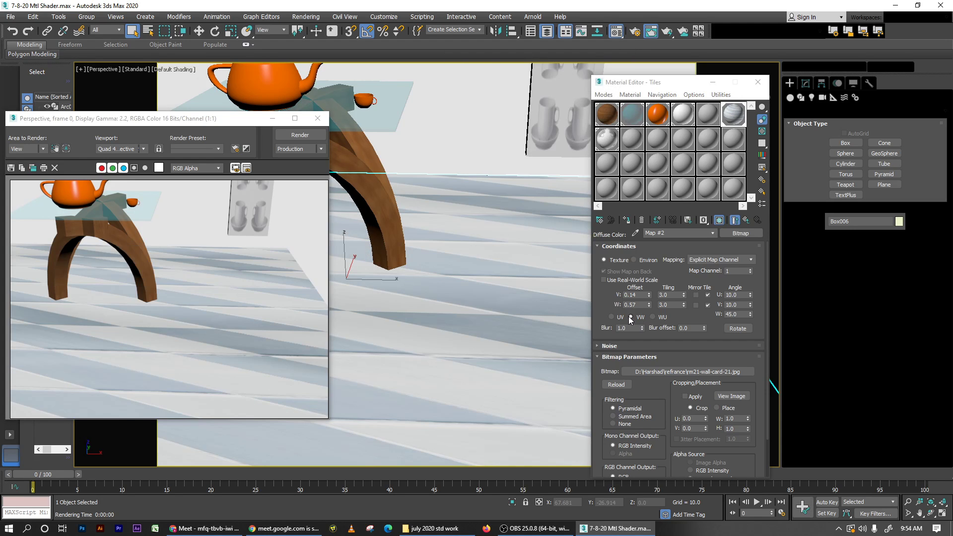
pyautogui.click(623, 316)
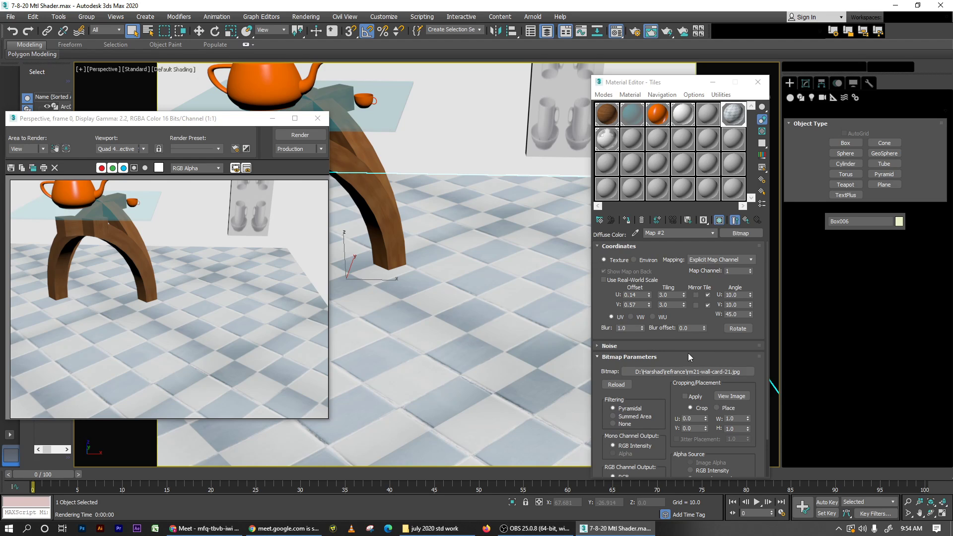
# Step: Try blur offsets of 0.006 and 0.071 on the Tiles bitmap with test renders, and reset the blur offset to 0
pyautogui.doubleClick(639, 328)
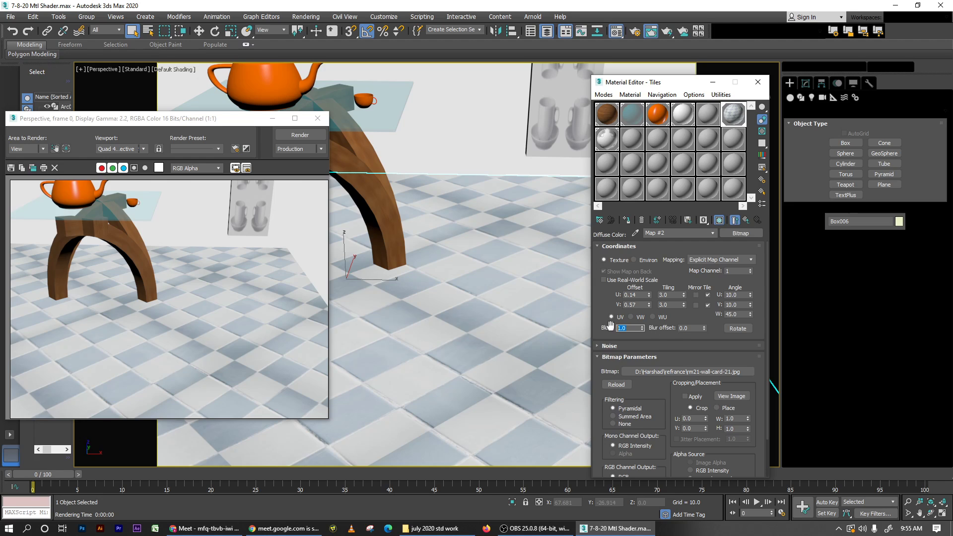
pyautogui.click(704, 325)
pyautogui.hotkey('shift', 'q')
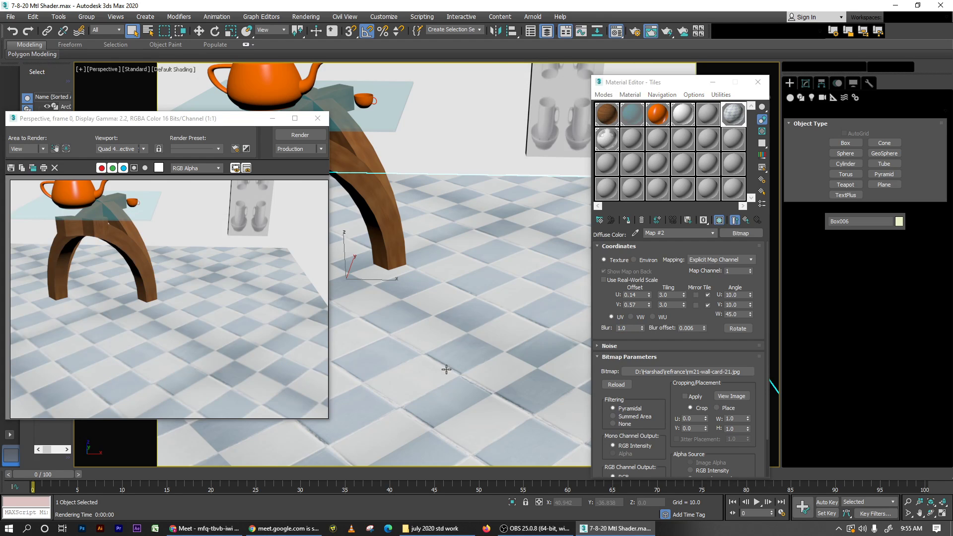
pyautogui.click(706, 328)
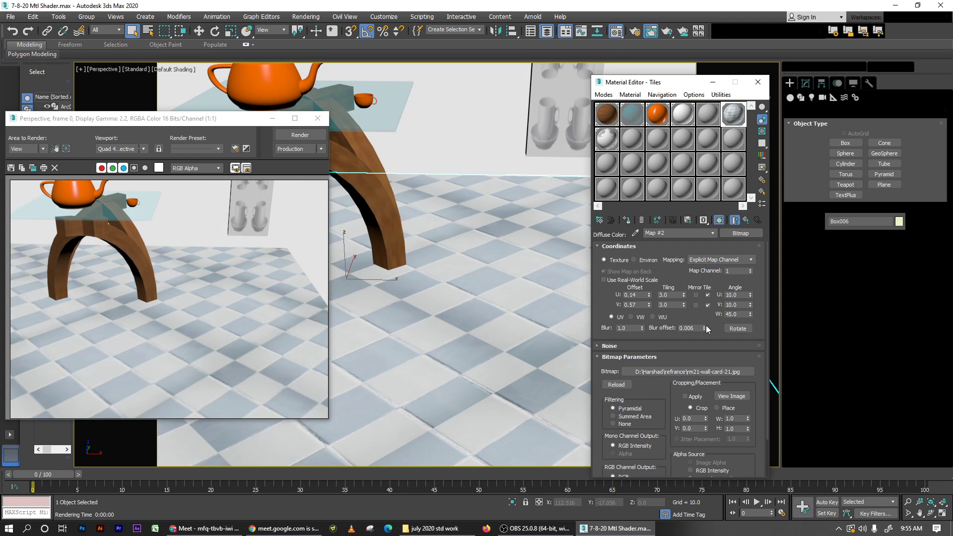
pyautogui.moveTo(706, 325); pyautogui.dragTo(708, 304)
pyautogui.hotkey('shift', 'q')
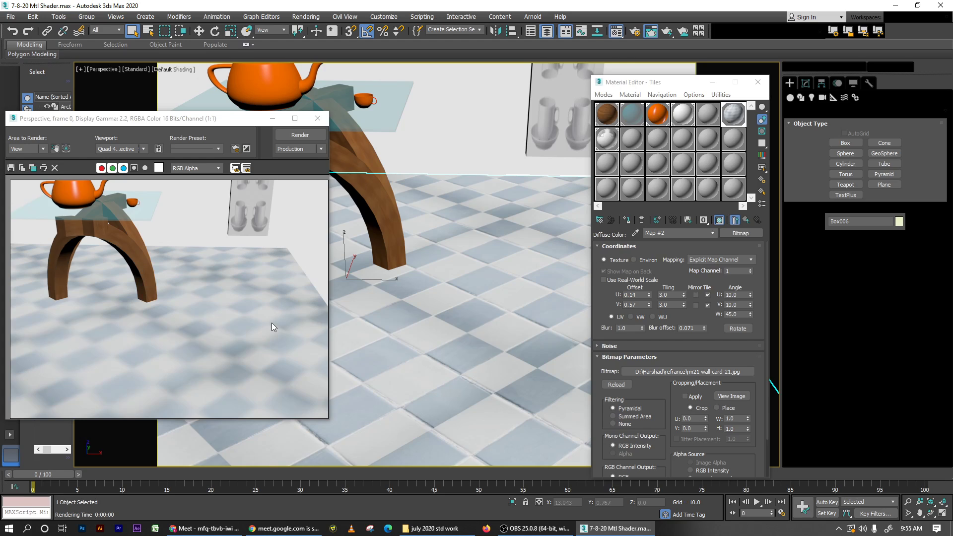
pyautogui.click(693, 328)
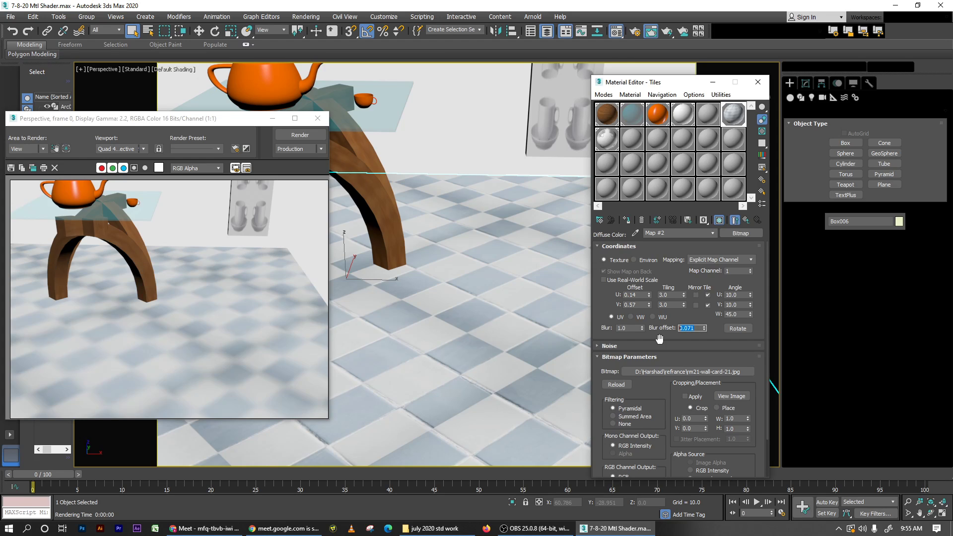
pyautogui.write('0')
# Step: Rotate the Tiles bitmap's mapping coordinates freehand to about -175 in U, 60 in V and -265 in W
pyautogui.click(741, 331)
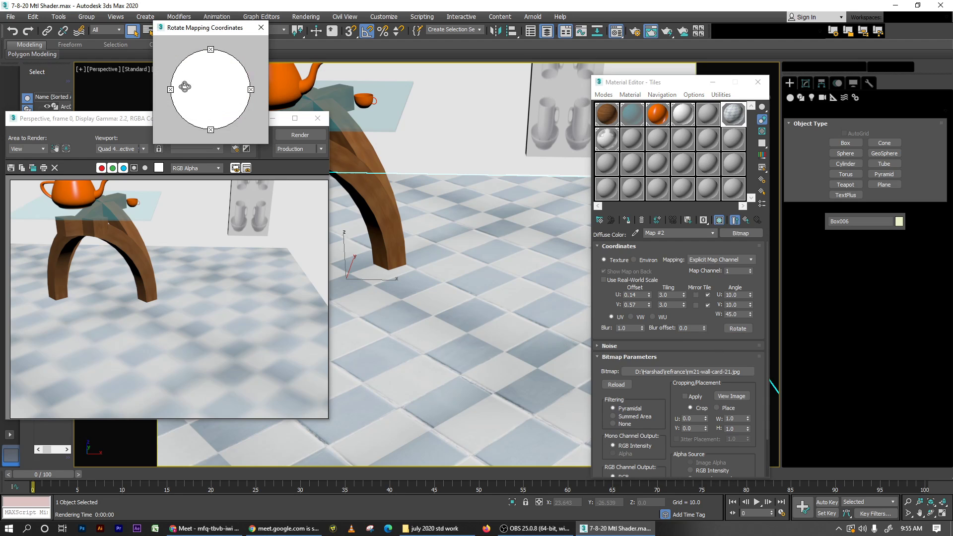
pyautogui.moveTo(182, 86); pyautogui.dragTo(228, 64)
pyautogui.click(260, 28)
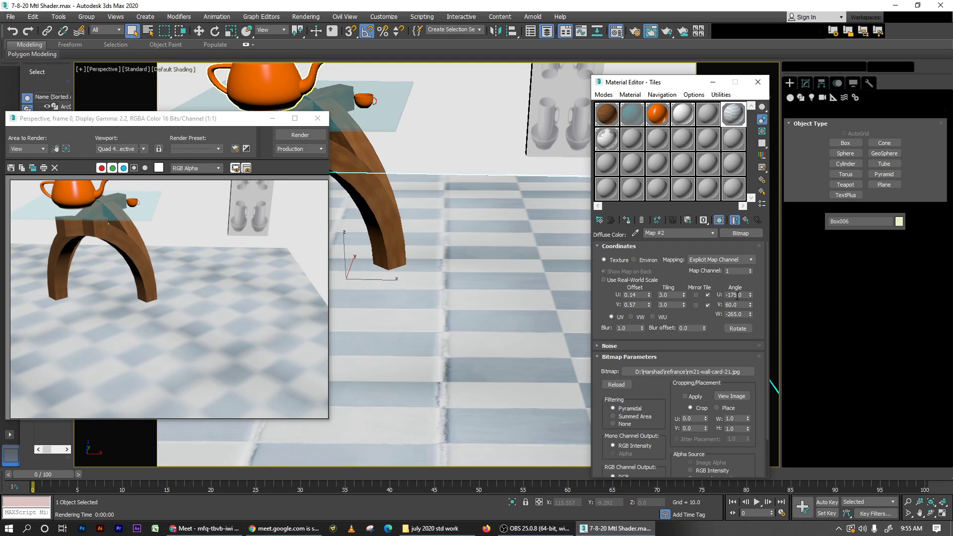
# Step: Set the Tiles bitmap's angles to 0 in U, 0 in V and 45 in W
pyautogui.moveTo(745, 295); pyautogui.dragTo(718, 297)
pyautogui.write('0')
pyautogui.press('Tab')
pyautogui.write('0')
pyautogui.press('Tab')
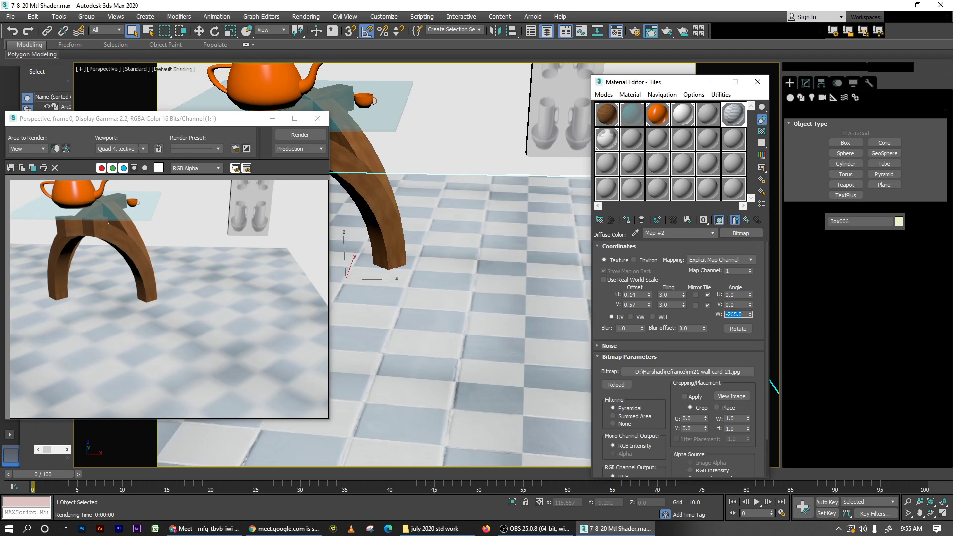
pyautogui.write('45')
pyautogui.press('Return')
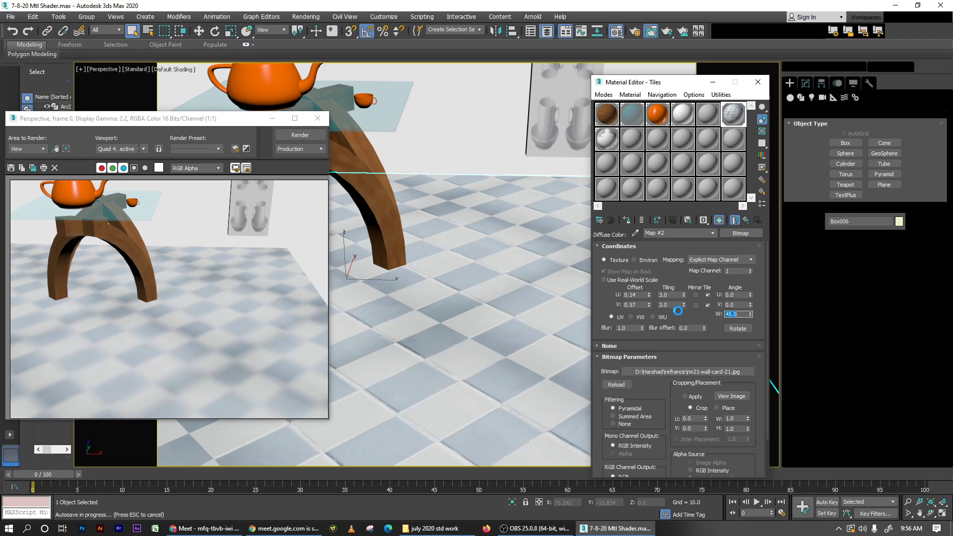
# Step: Switch repeatedly between the Tiles material's base parameters and its diffuse bitmap settings to examine both levels
pyautogui.click(746, 220)
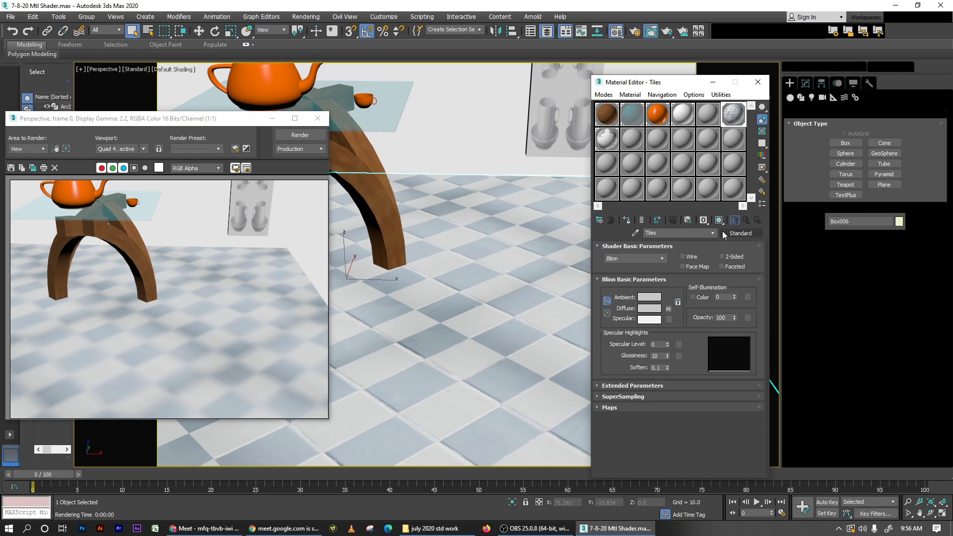
pyautogui.click(668, 308)
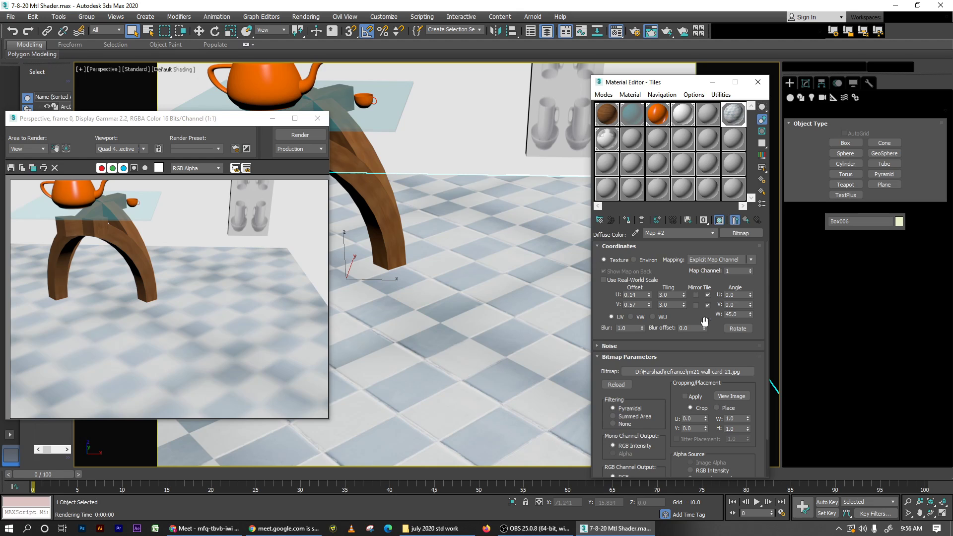
pyautogui.click(745, 221)
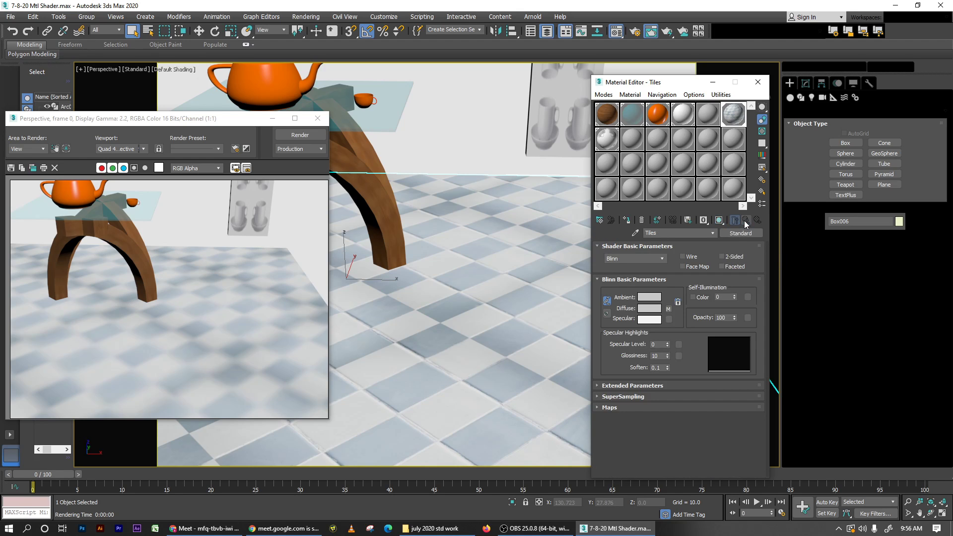
pyautogui.click(668, 309)
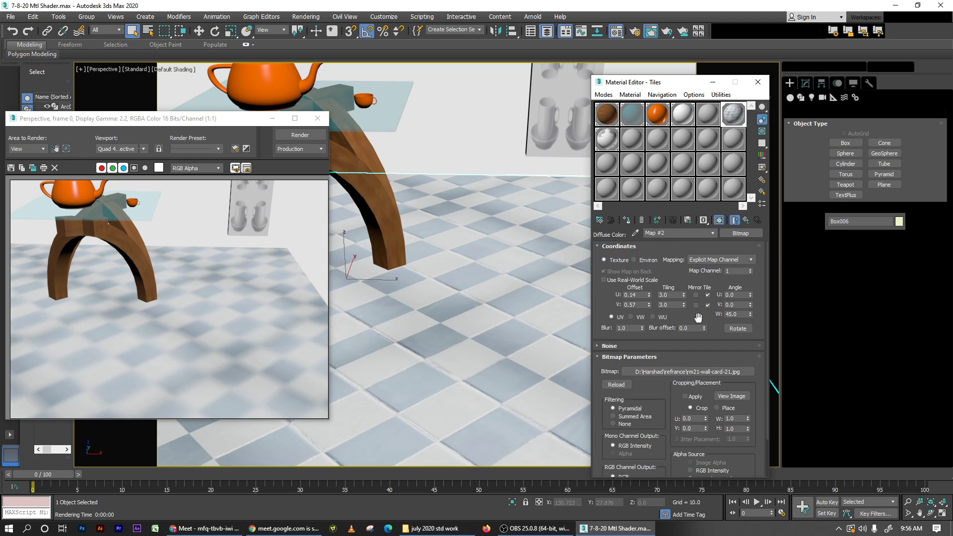
pyautogui.click(746, 222)
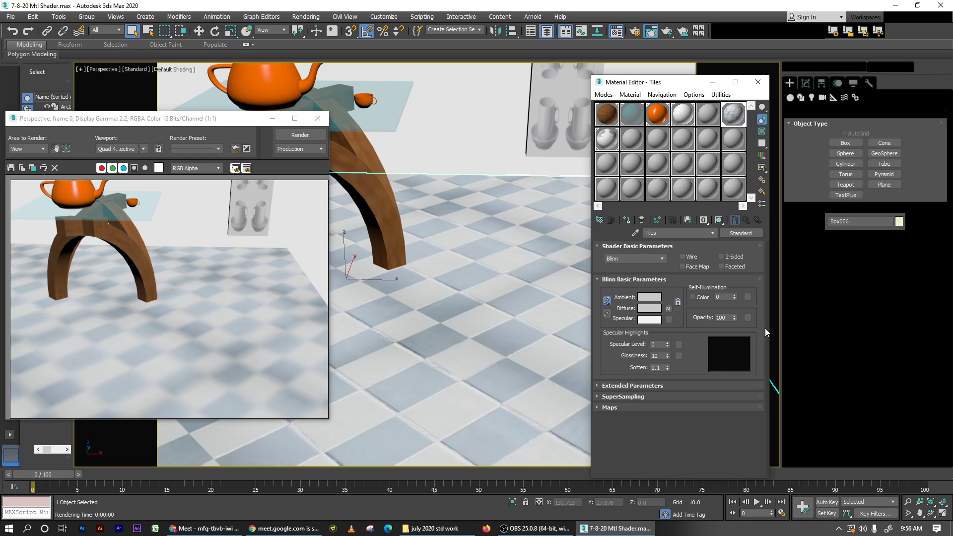
pyautogui.click(668, 309)
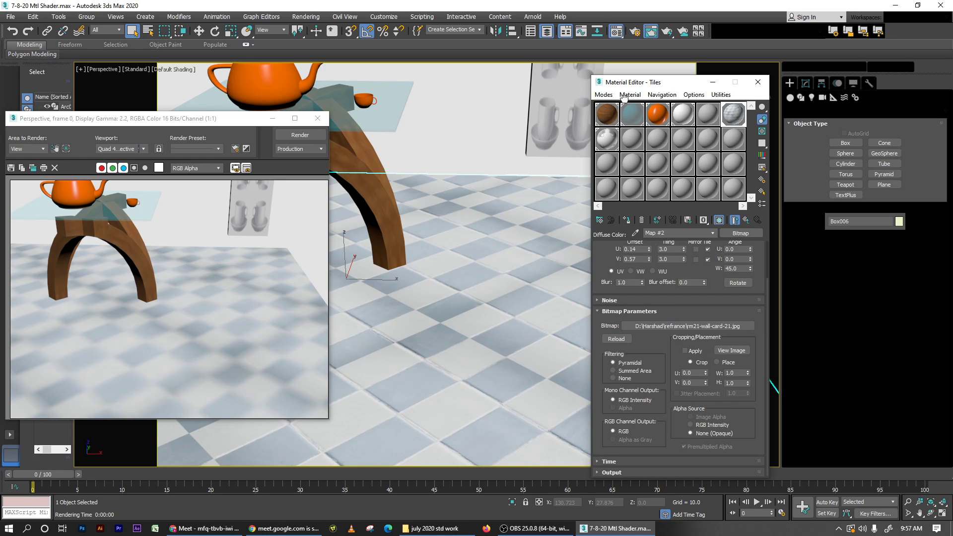
pyautogui.click(748, 220)
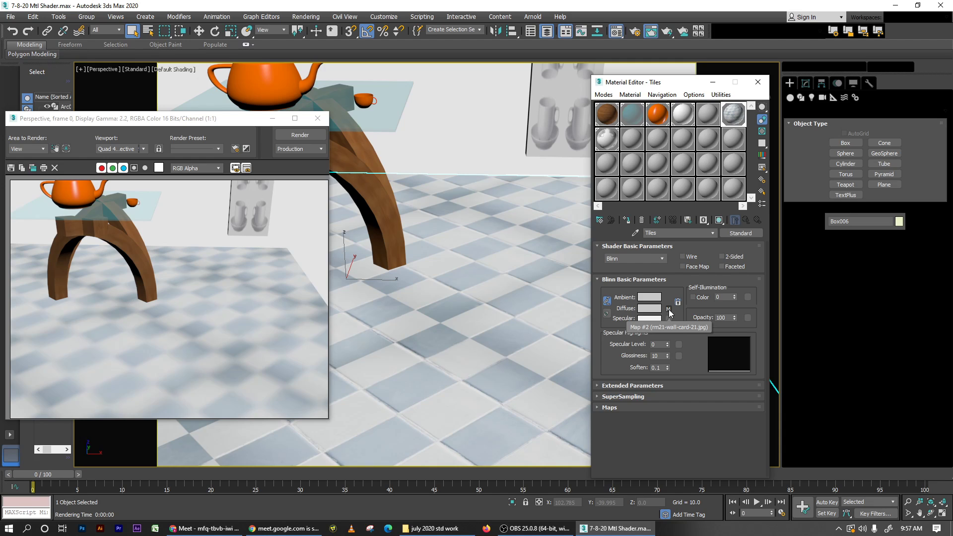
pyautogui.click(668, 310)
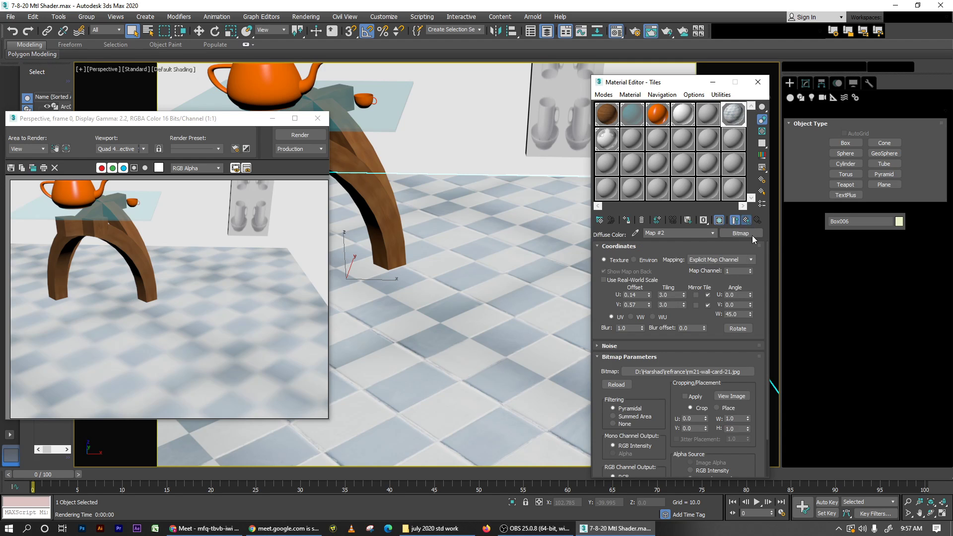
pyautogui.press('Up')
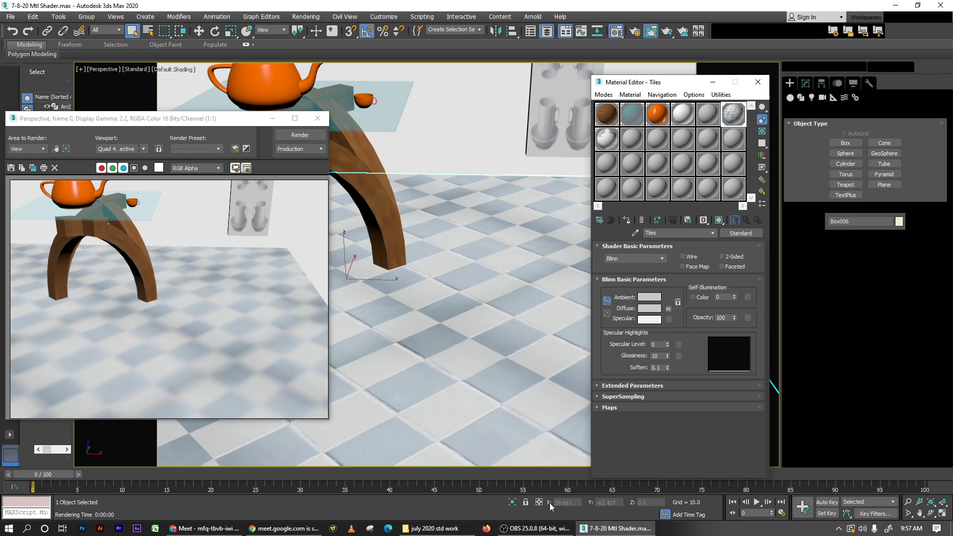